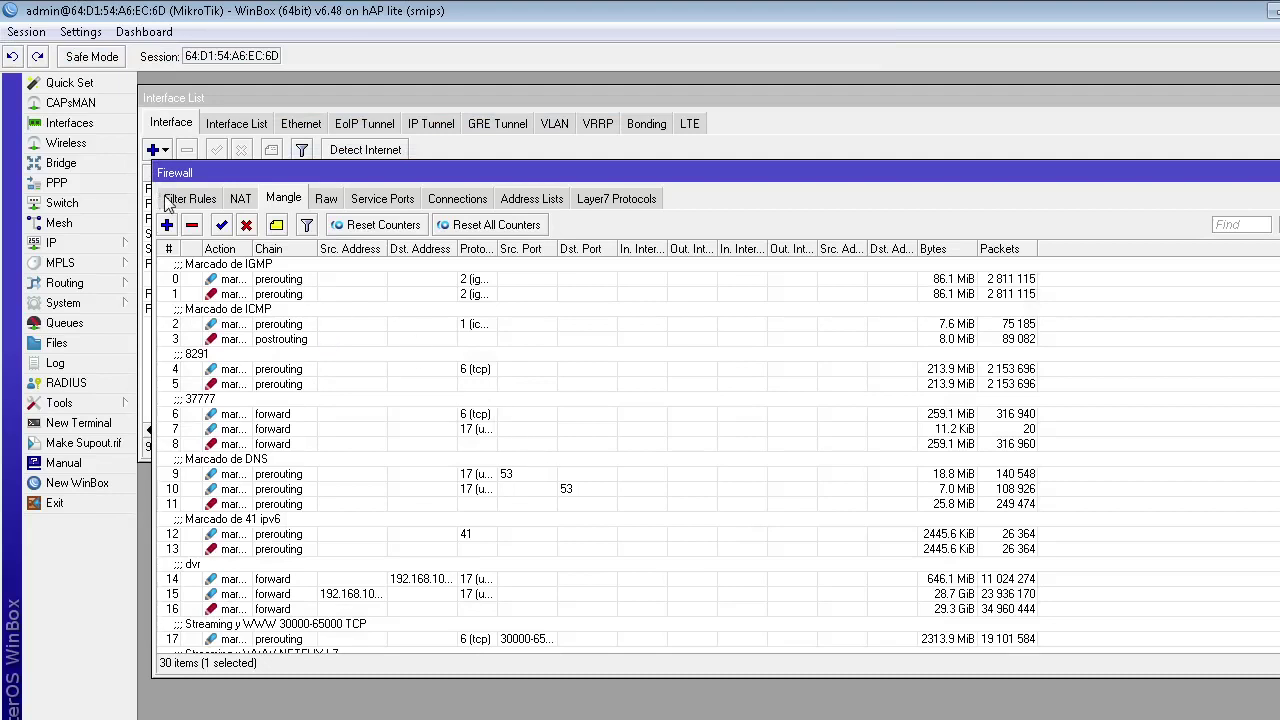
Review the firewall's three "bloquear pagina X" filter rules, along with its NAT and mangle rules.
left_click(200, 200)
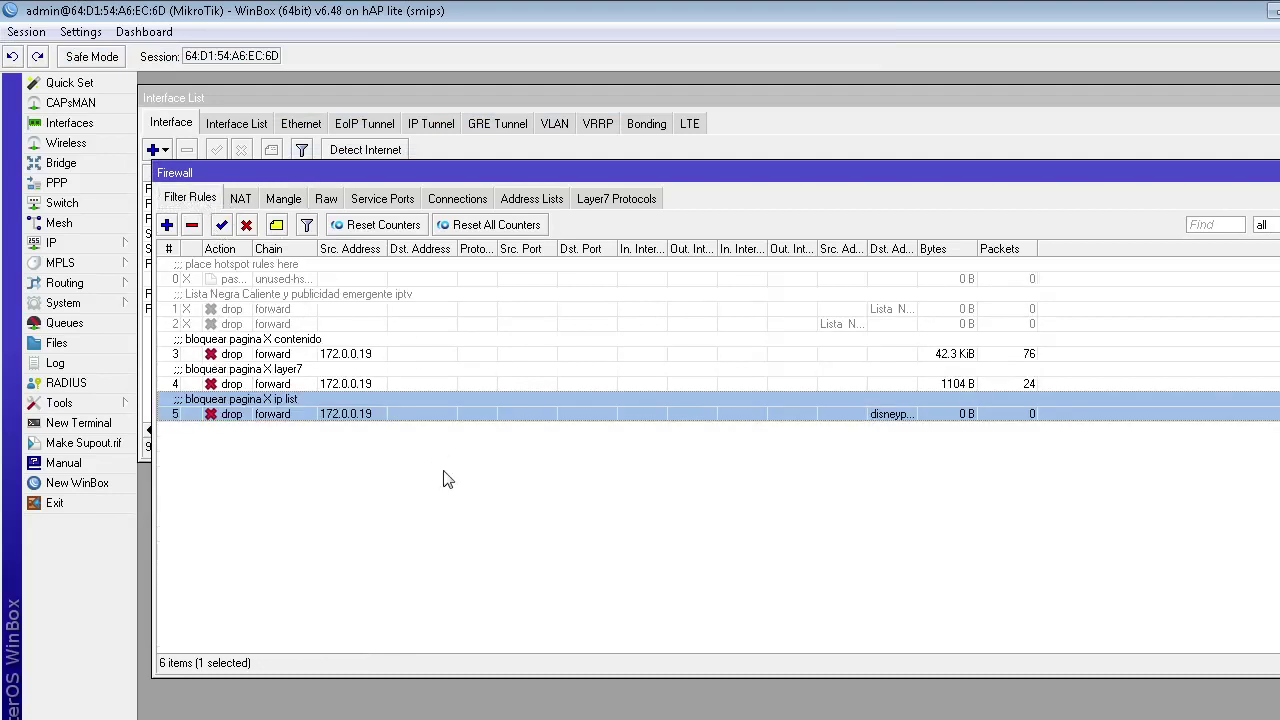
left_click(288, 380)
left_click(310, 413)
left_click(277, 352)
left_click(283, 384)
left_click(289, 416)
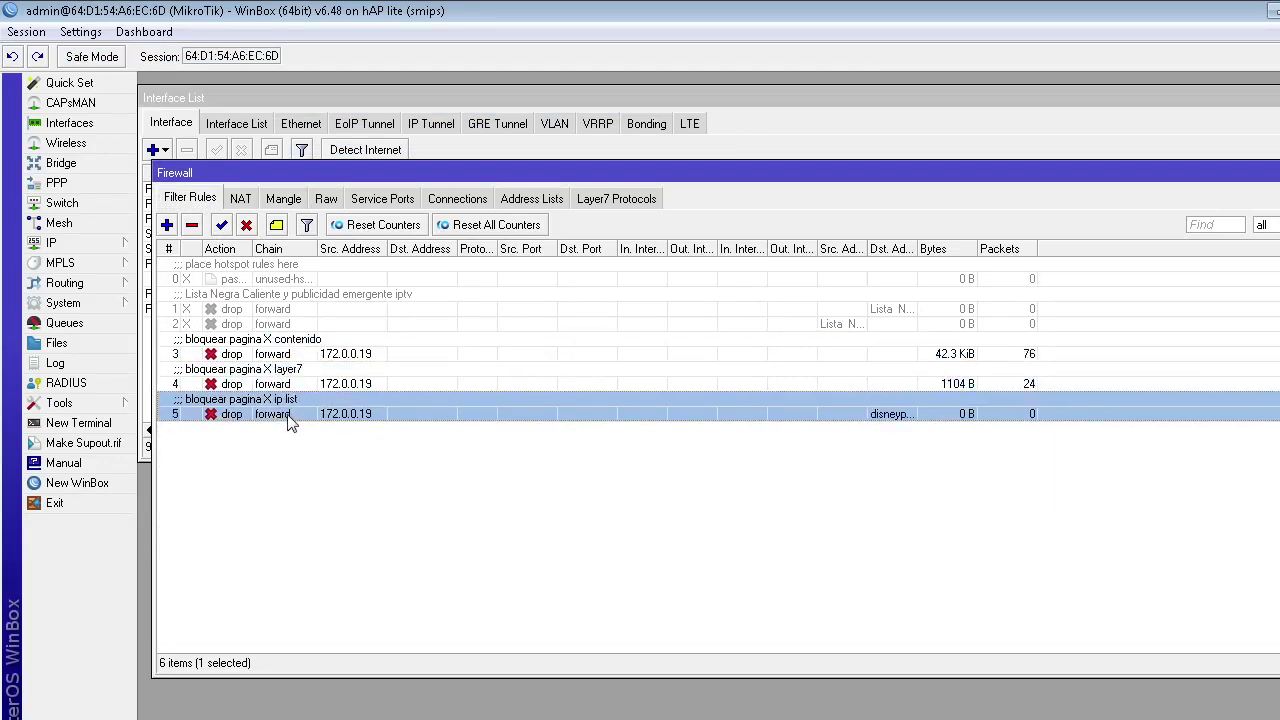
left_click(238, 200)
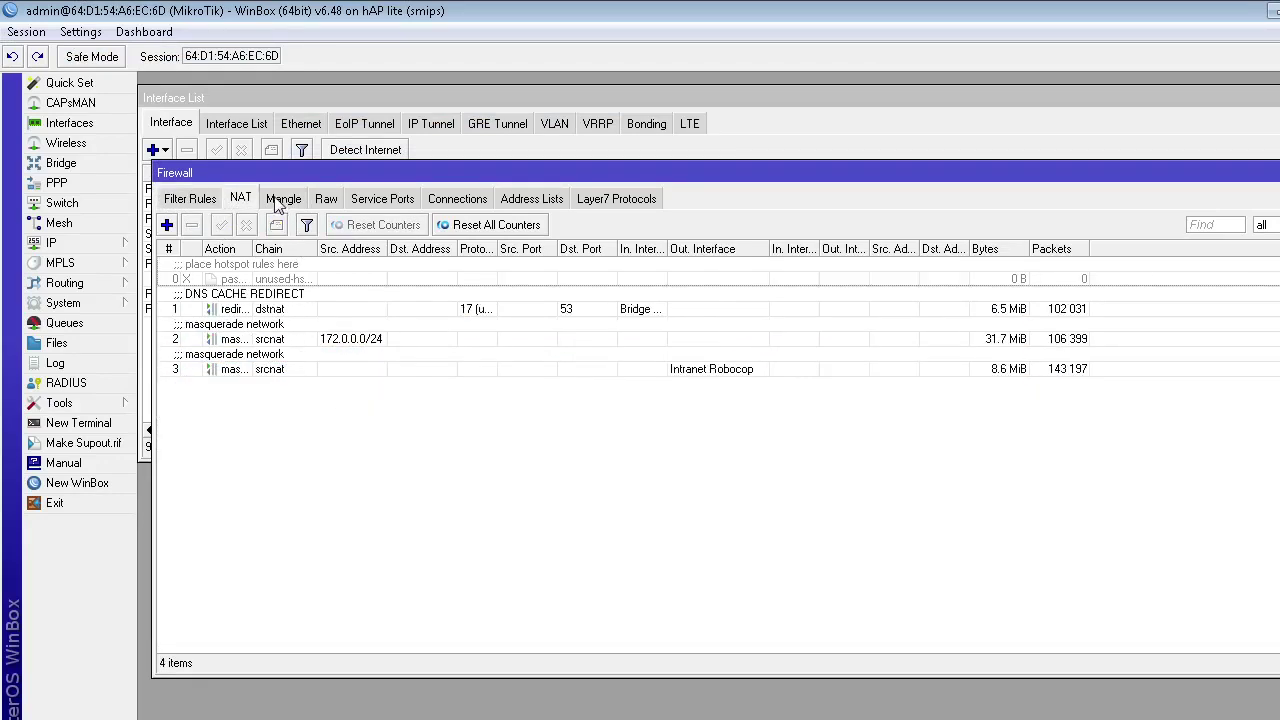
left_click(280, 202)
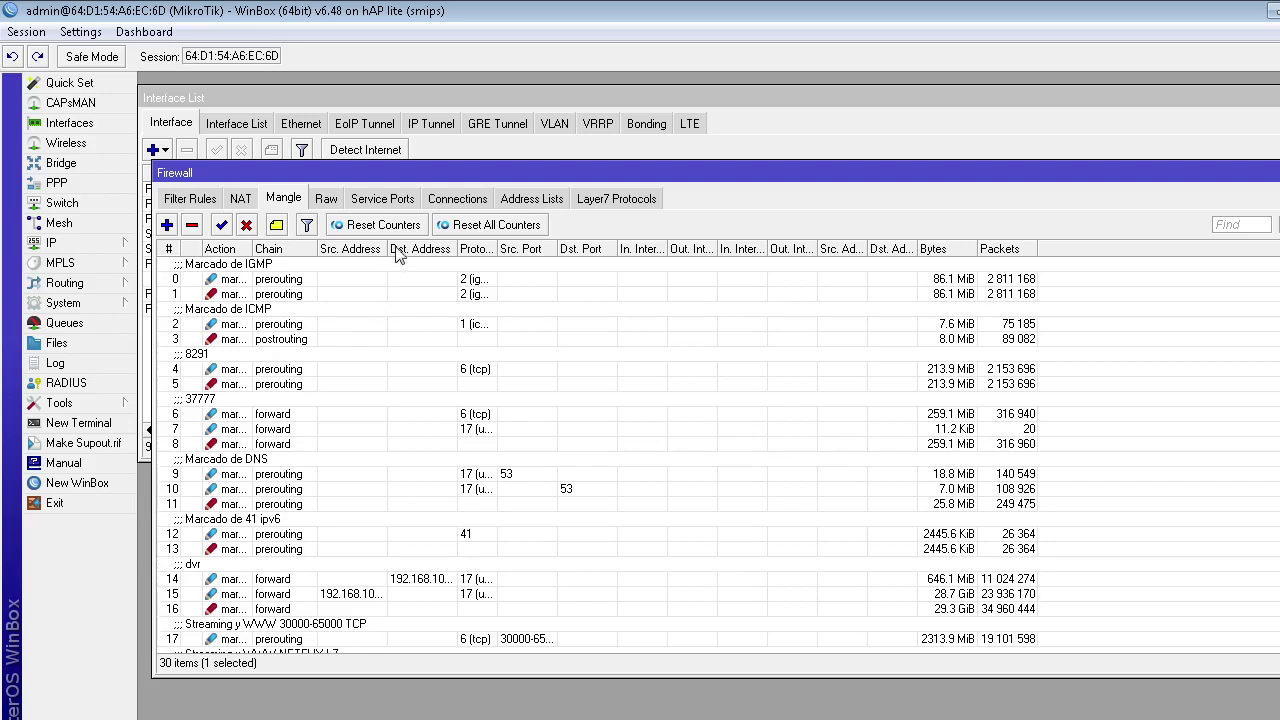
Examine the connection marks assigned to the firewall's tracked connections, including the resto, Streaming, dns, IGMP and 41ipv6 marks.
left_click(453, 202)
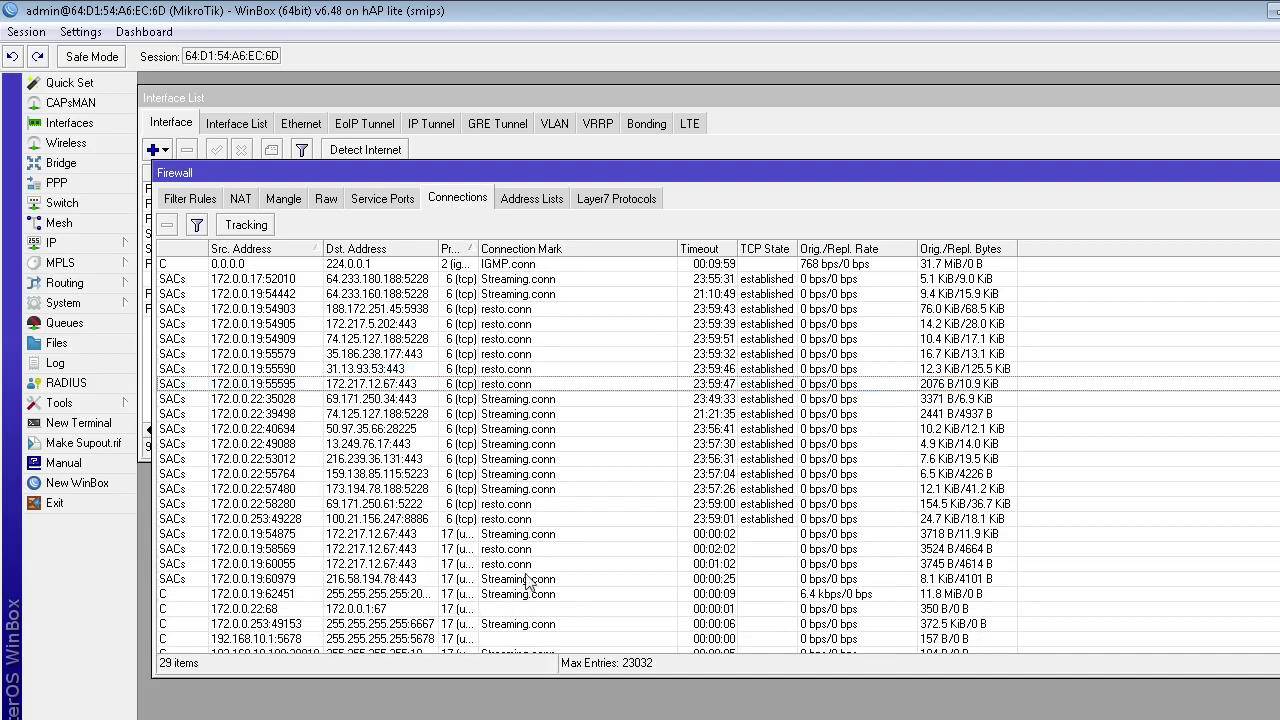
left_click(502, 418)
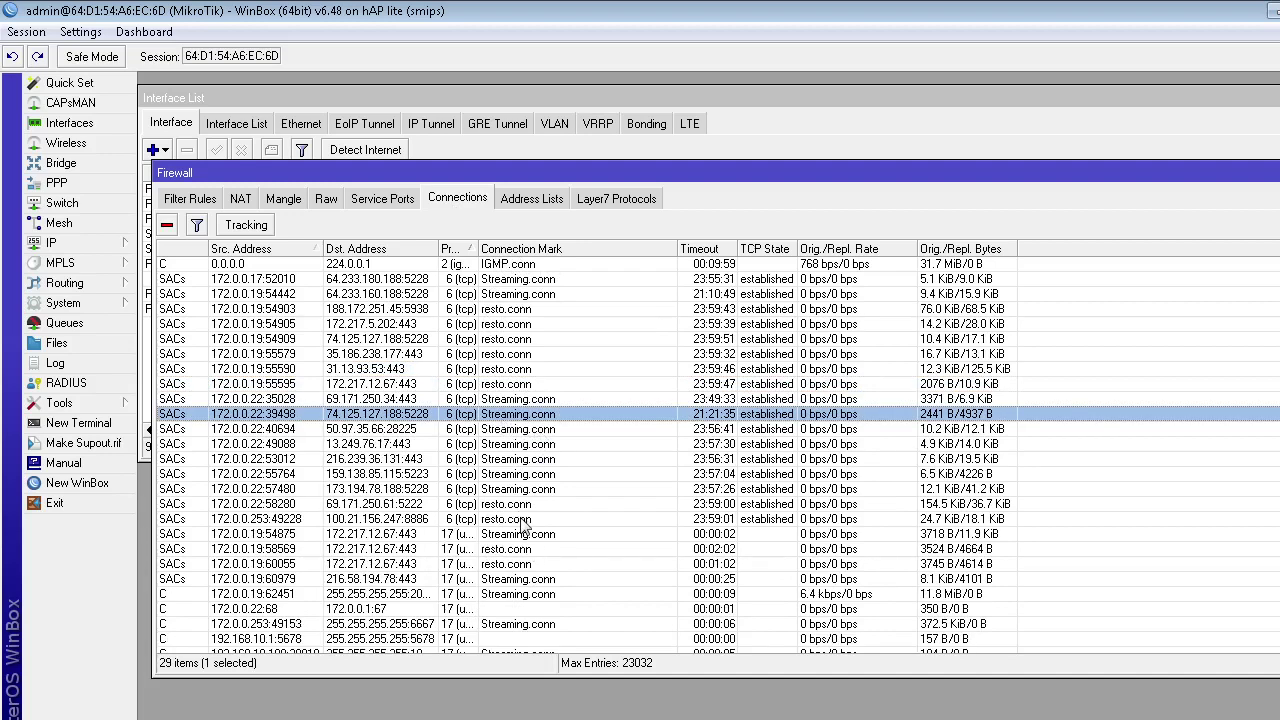
left_click(527, 553)
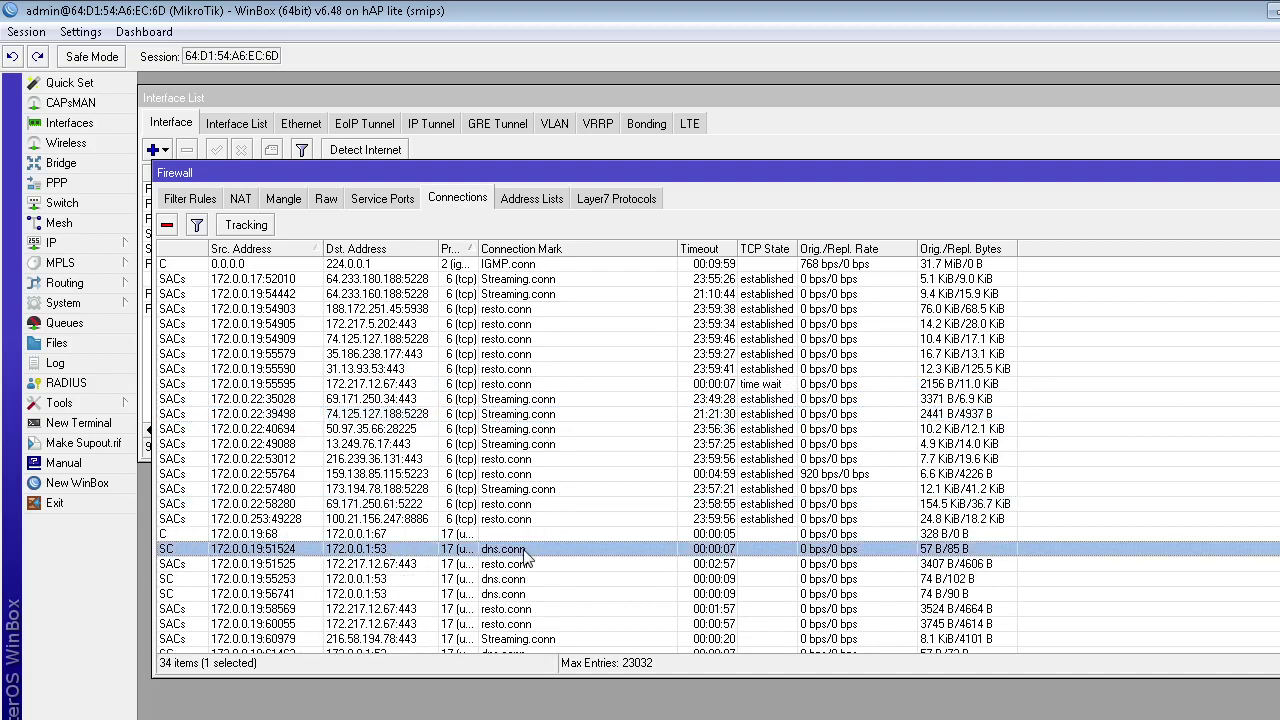
scroll(533, 638, "down", 3)
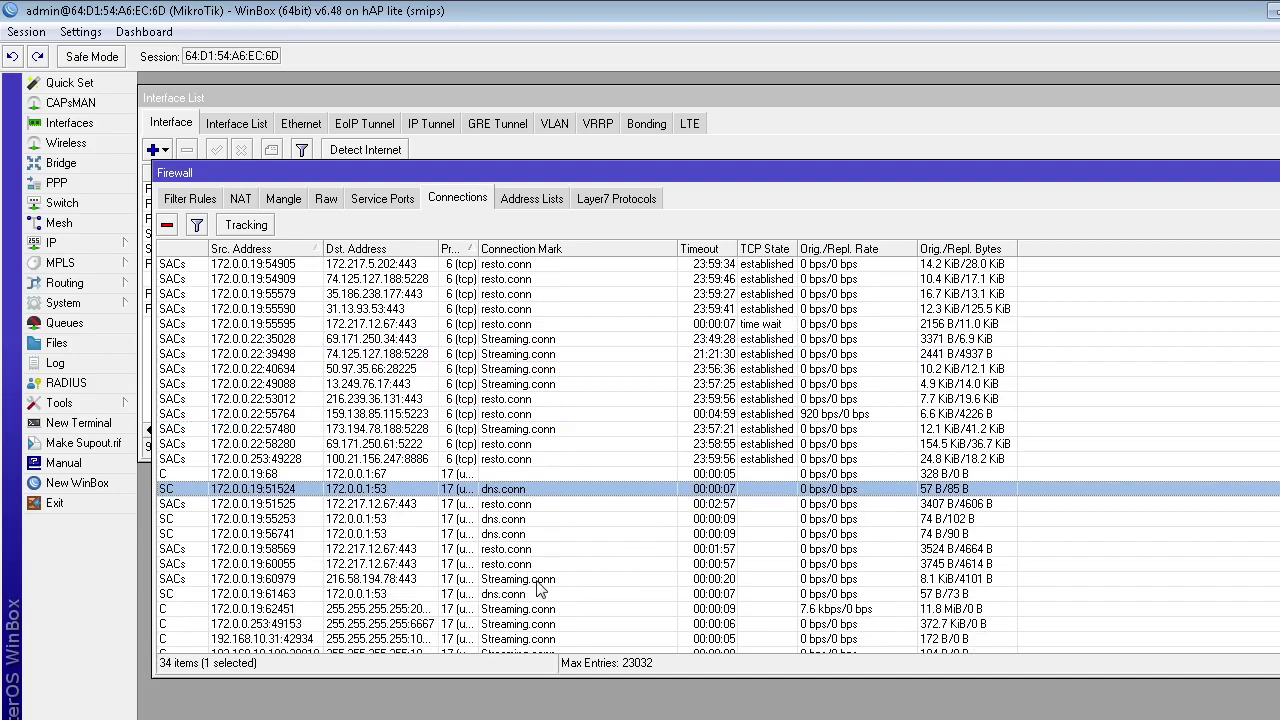
scroll(533, 630, "down", 1)
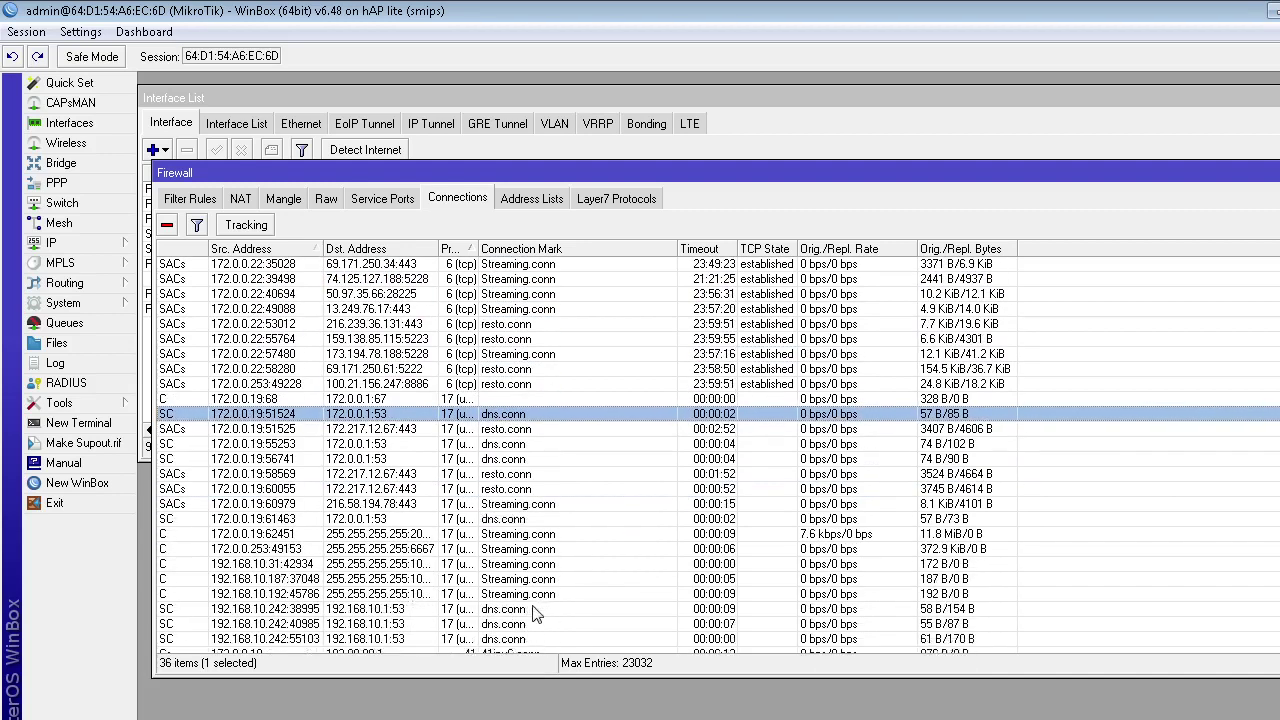
left_click(535, 643)
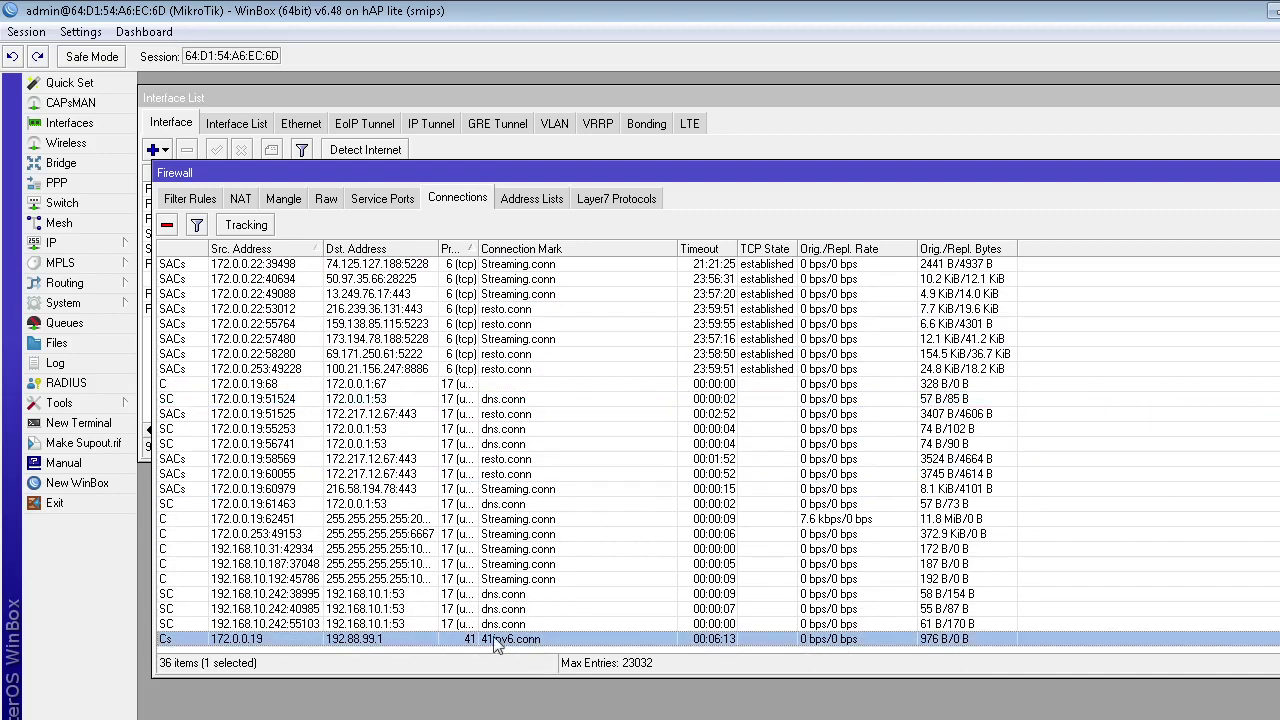
scroll(497, 497, "up", 4)
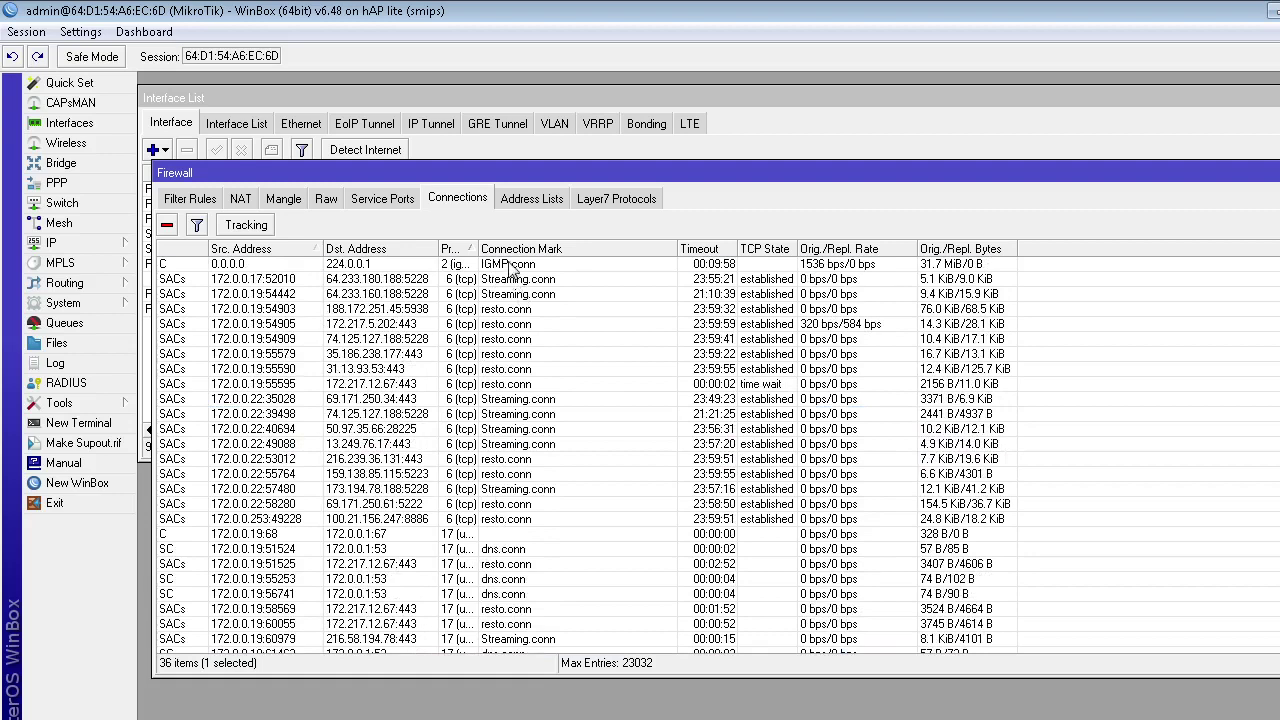
left_click(511, 265)
scroll(580, 506, "down", 2)
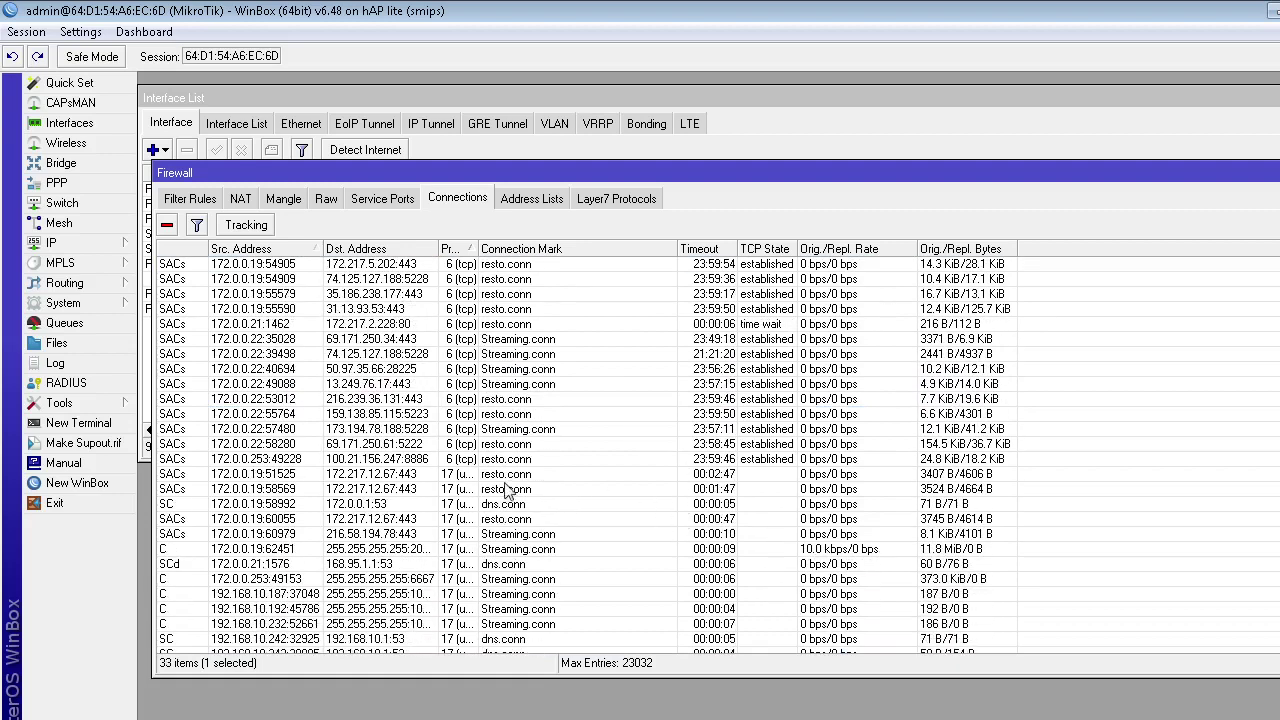
scroll(480, 530, "down", 1)
left_click(478, 446)
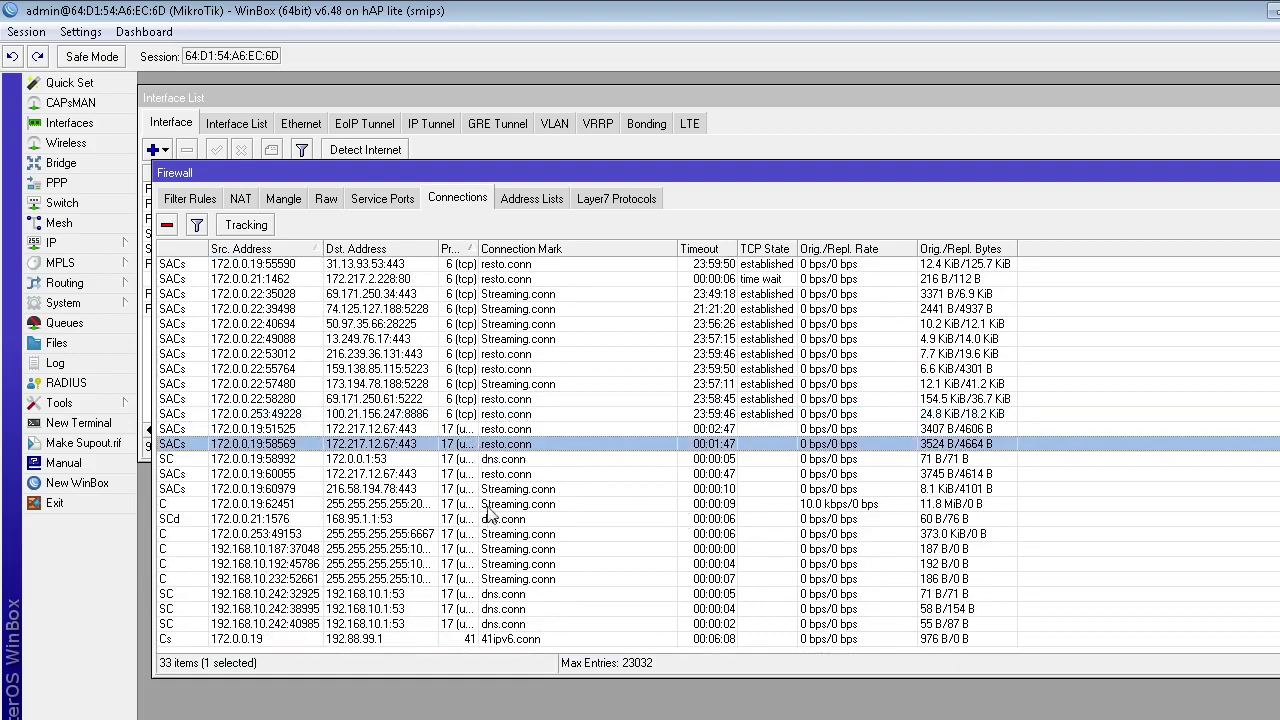
scroll(490, 515, "up", 3)
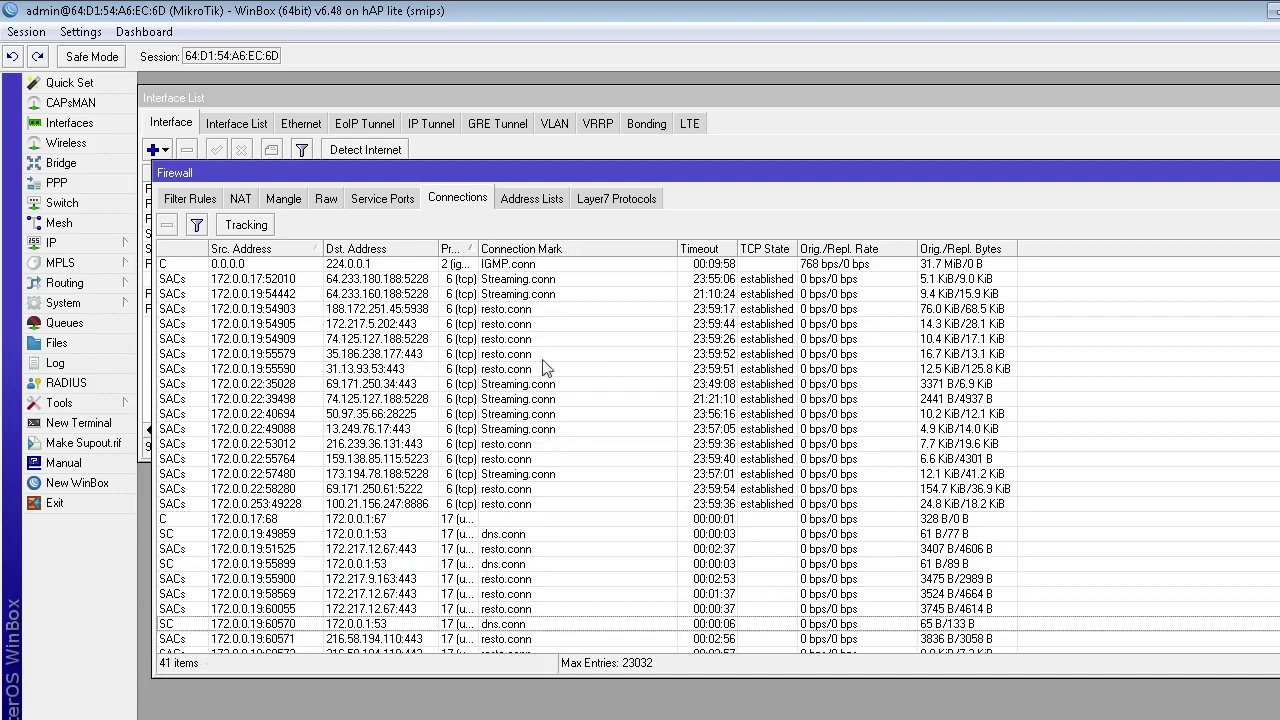
scroll(552, 555, "down", 5)
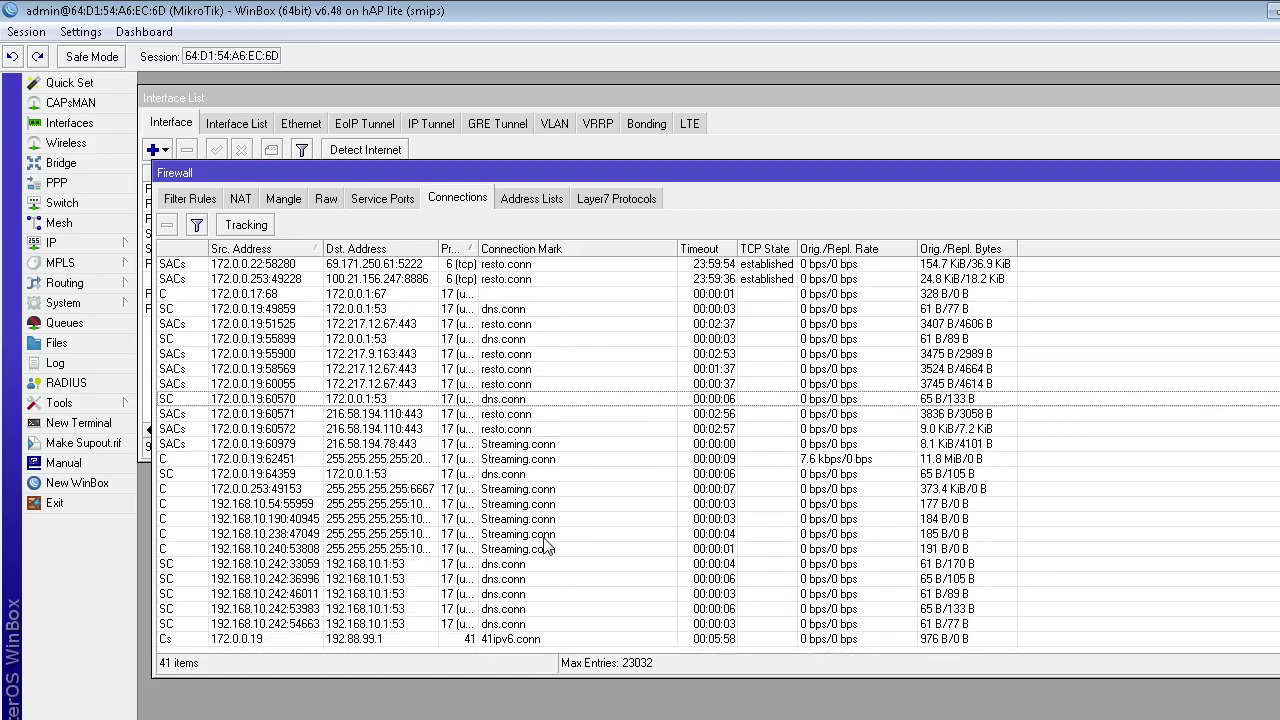
scroll(543, 520, "up", 5)
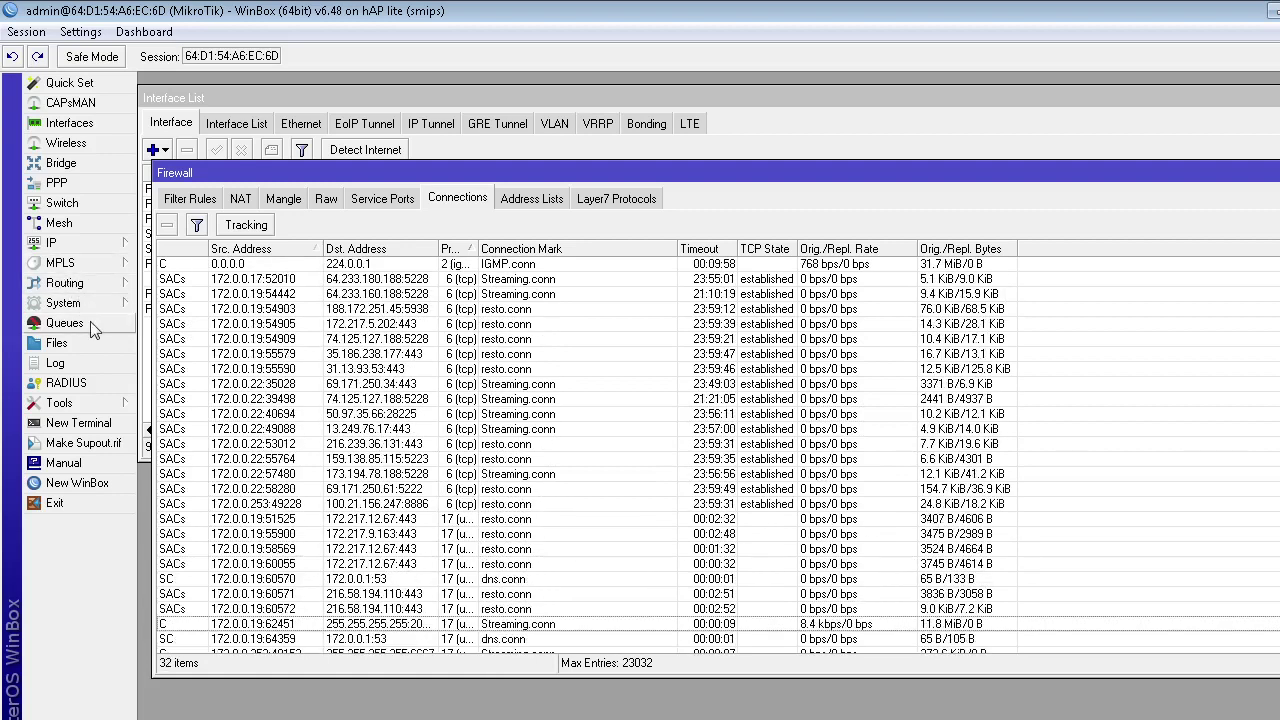
Show the queue tree in an enlarged Queue List window and widen its Name column to fit the full queue names.
left_click(90, 321)
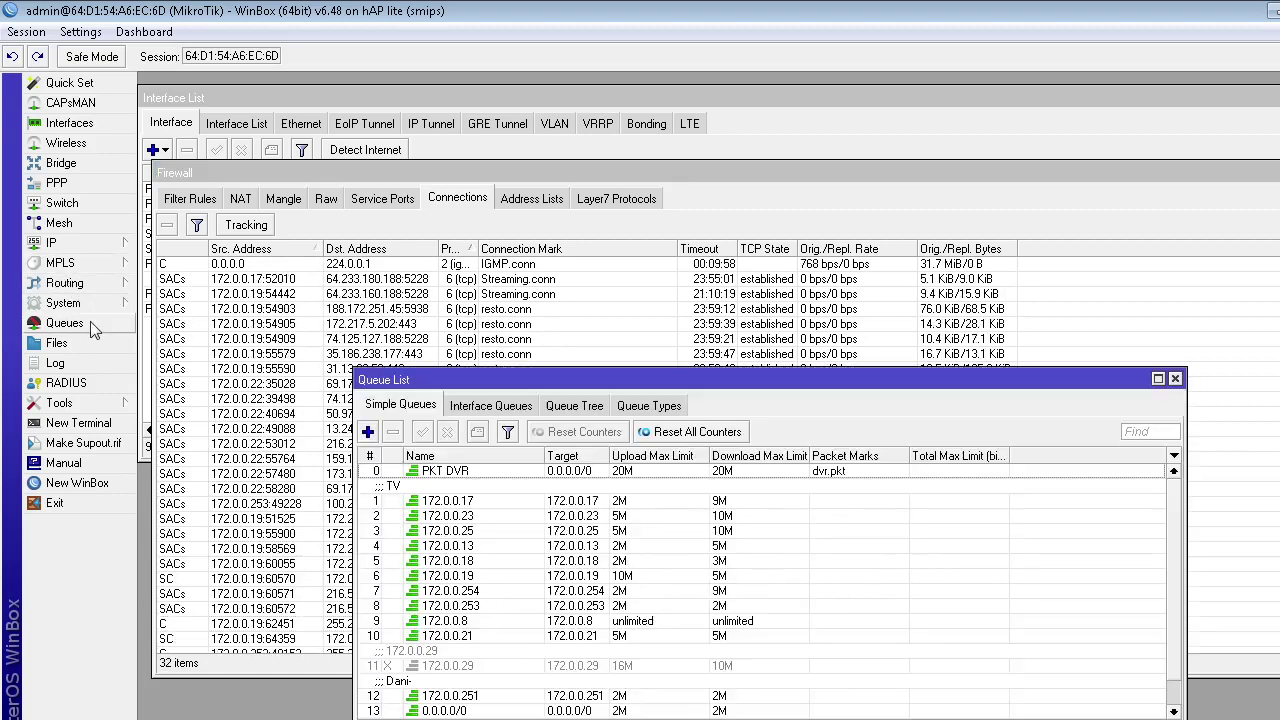
left_click(582, 407)
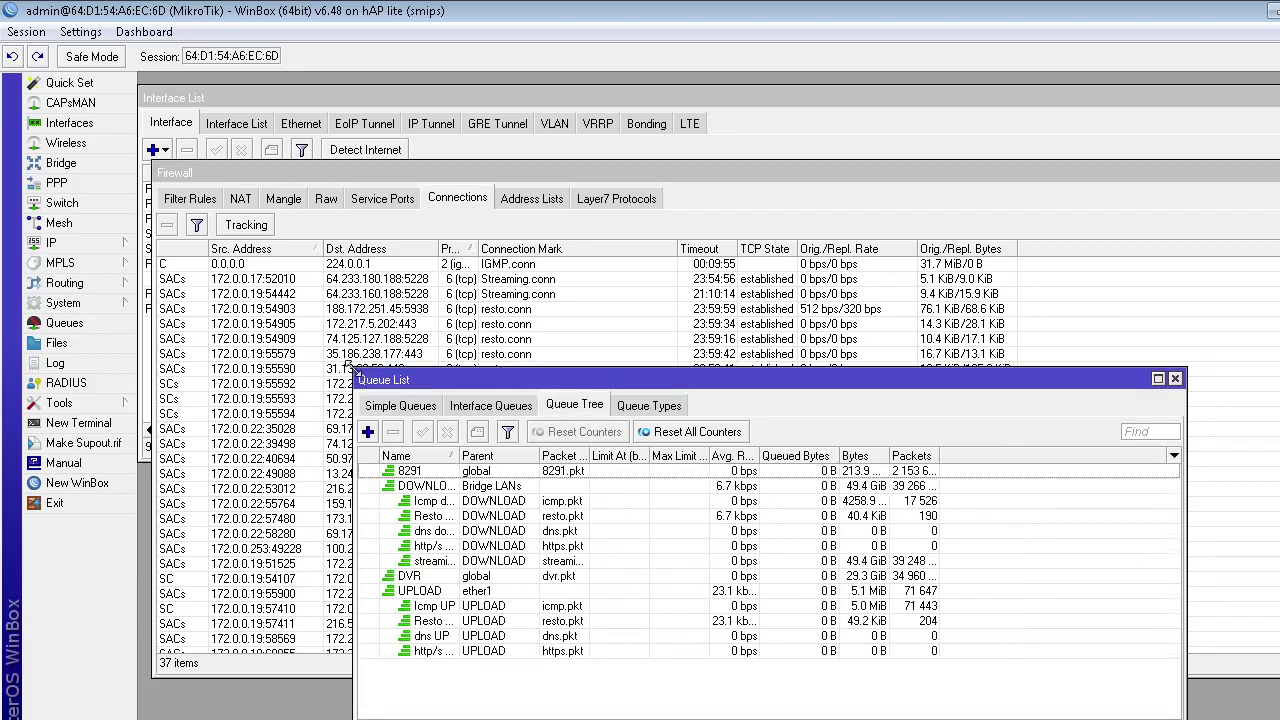
left_click_drag(346, 368, 257, 176)
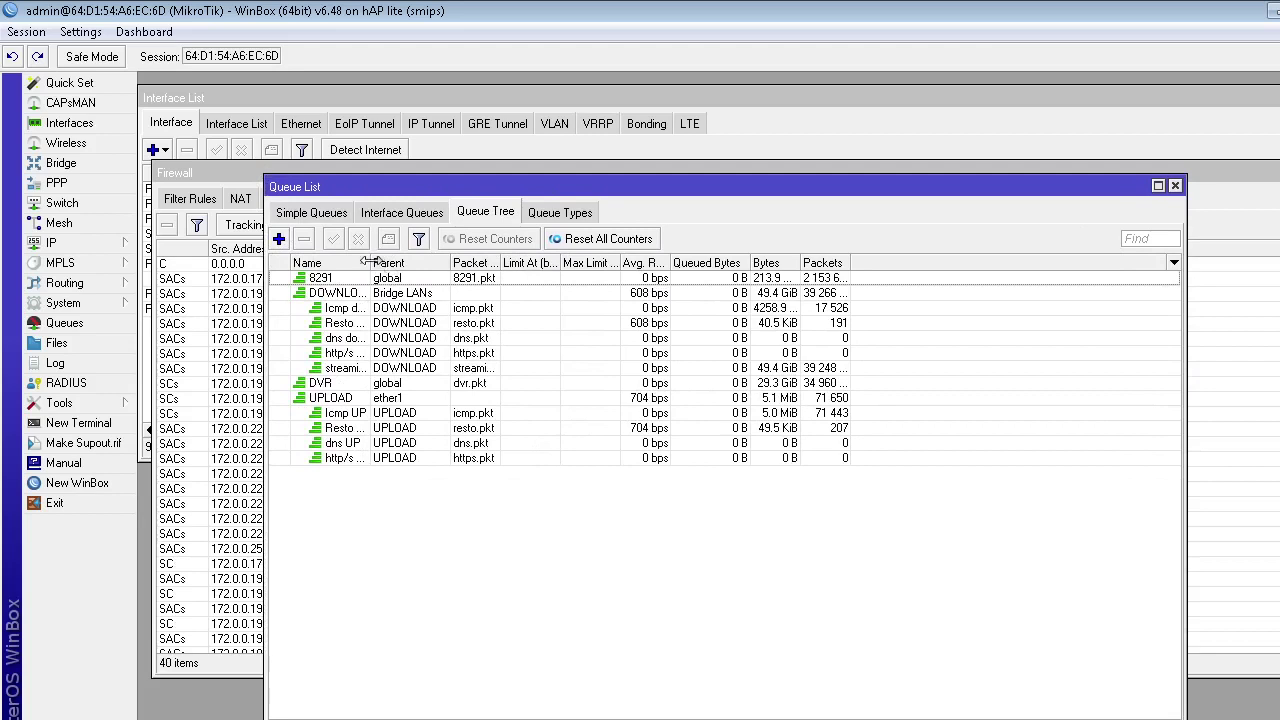
left_click_drag(370, 262, 453, 263)
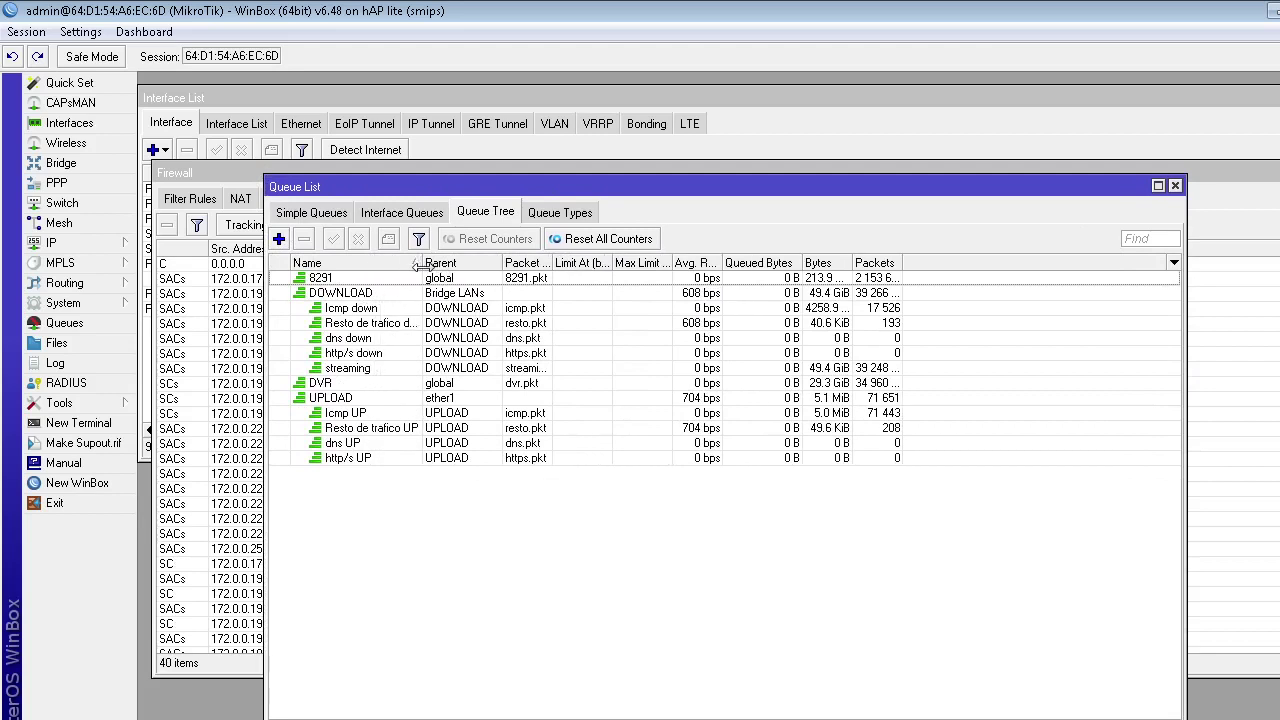
Go through the child queues of DOWNLOAD one by one, from Icmp down to streaming.
left_click(385, 311)
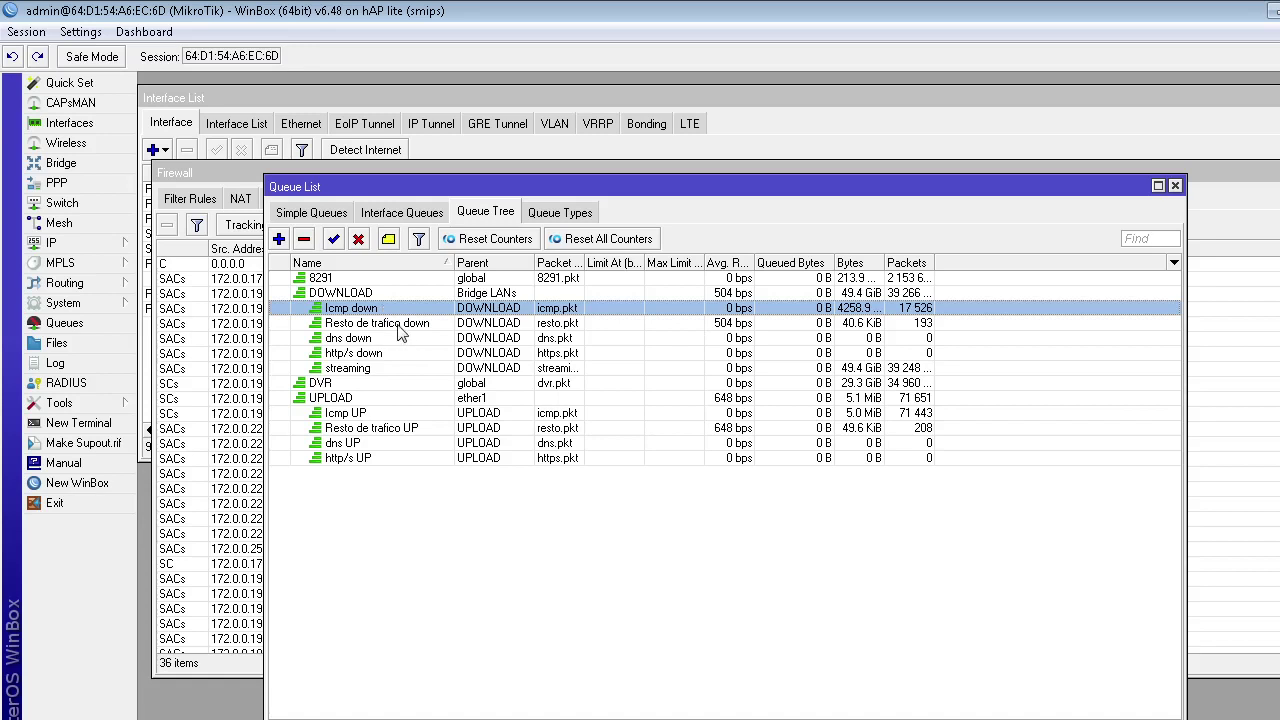
left_click(398, 325)
left_click(403, 338)
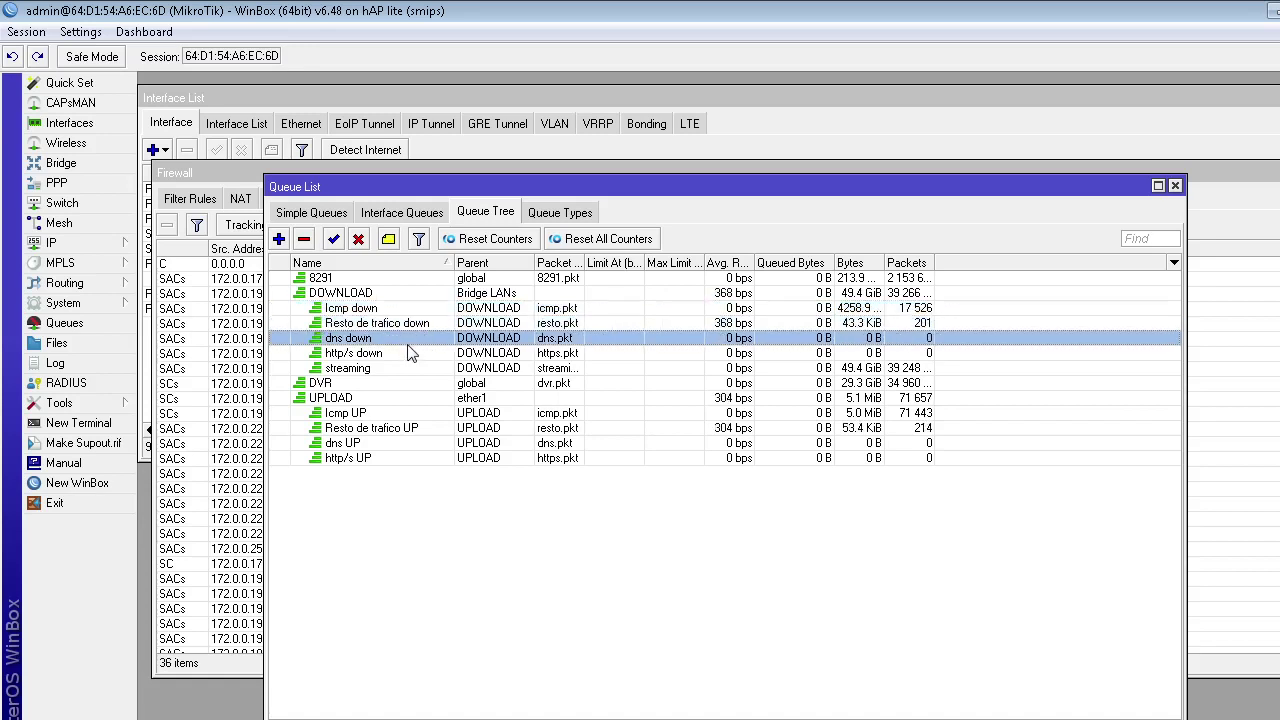
left_click(417, 355)
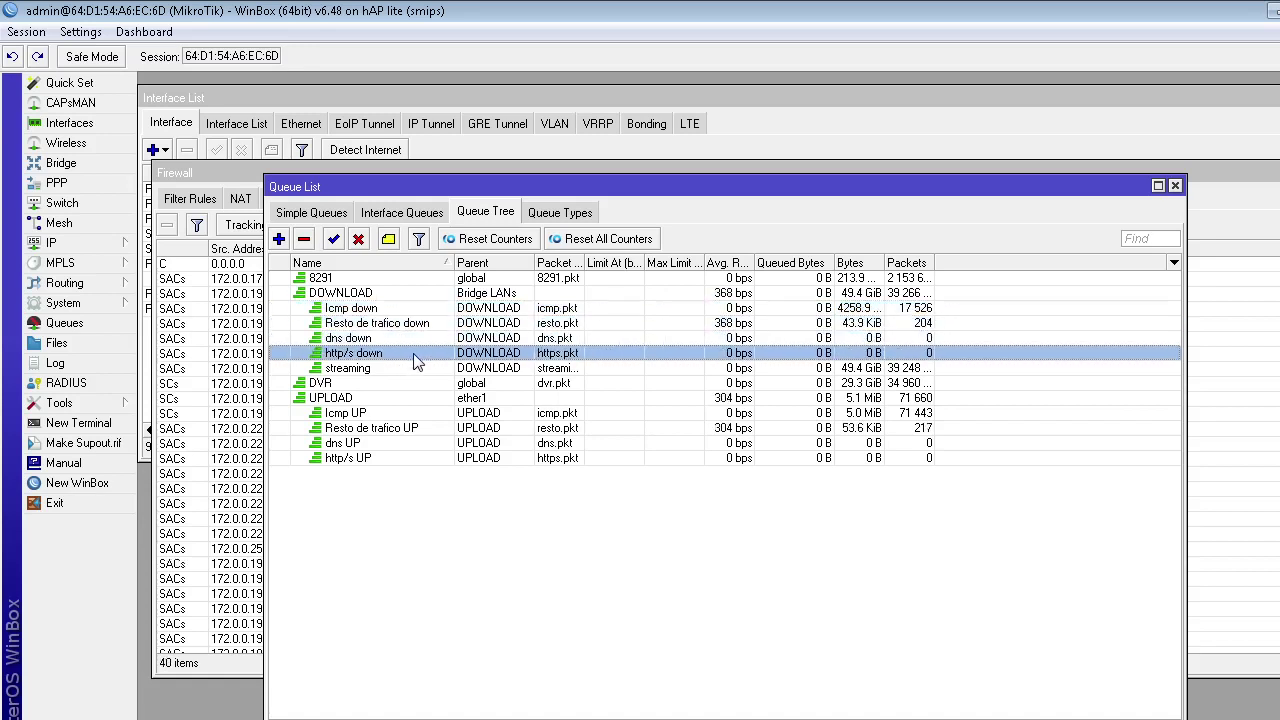
left_click(394, 372)
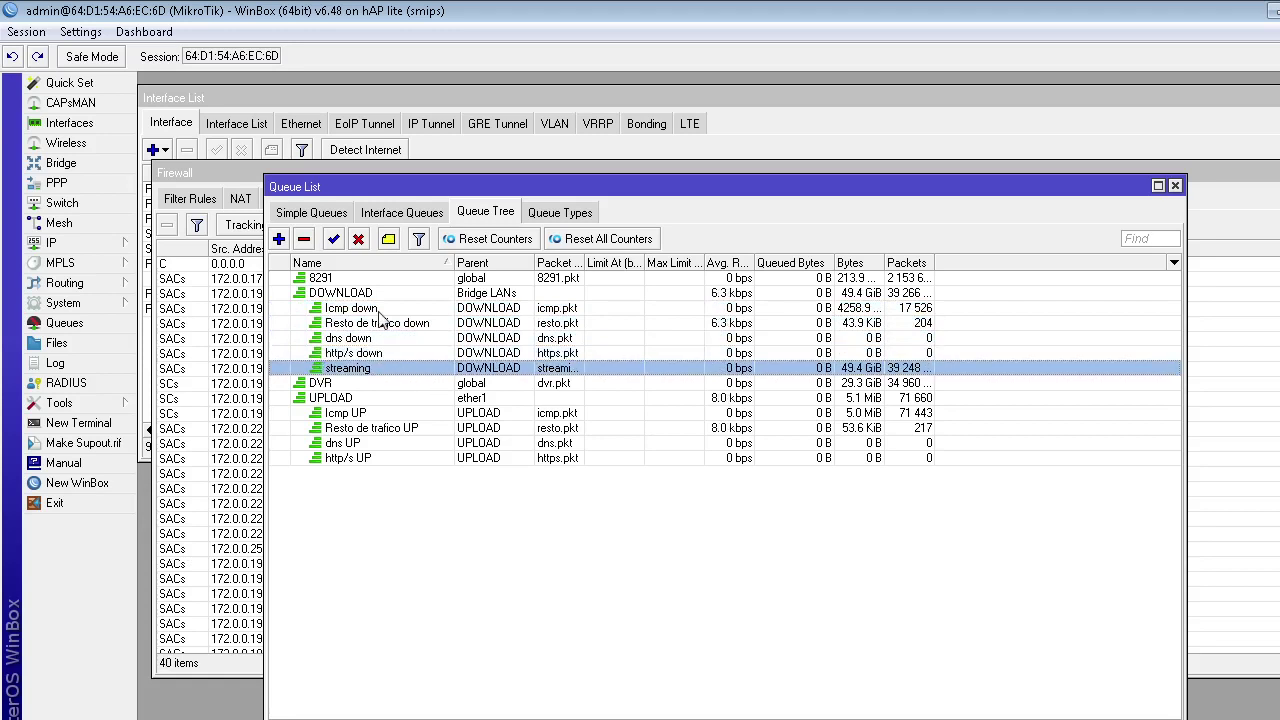
Check the priority settings of the dns down, Resto de trafico down and Icmp down queues.
double_click(388, 340)
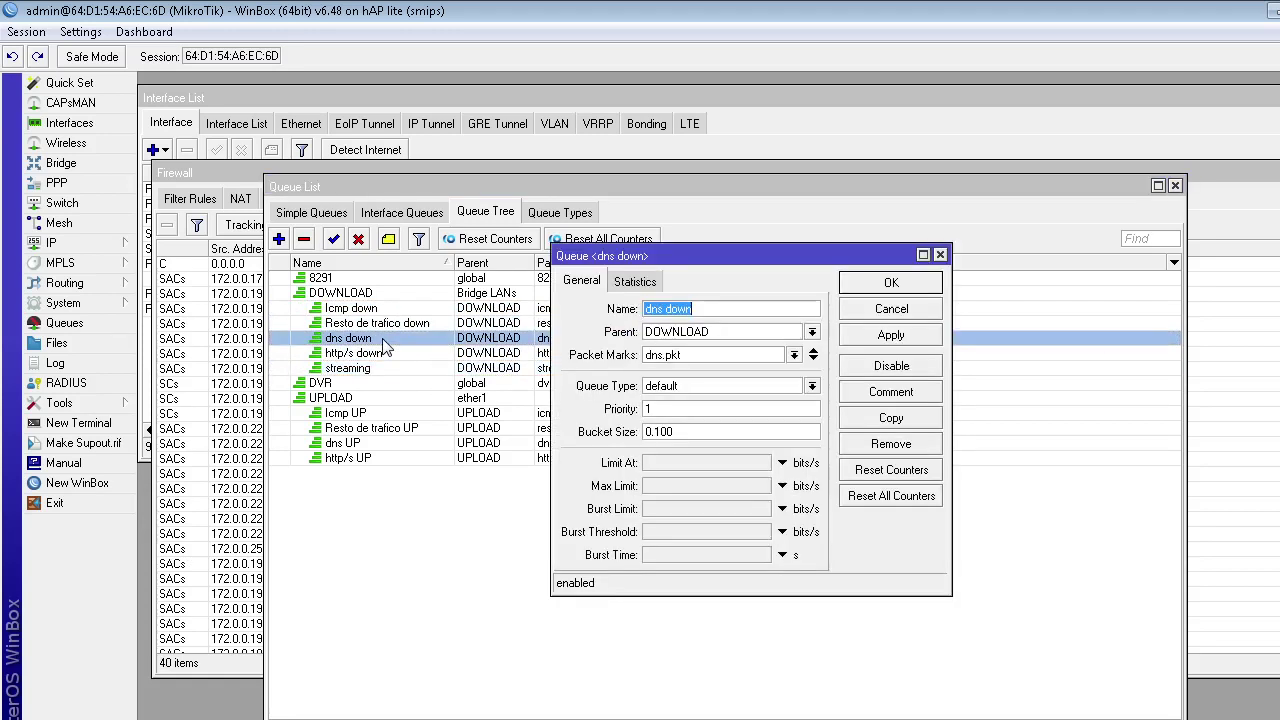
double_click(655, 408)
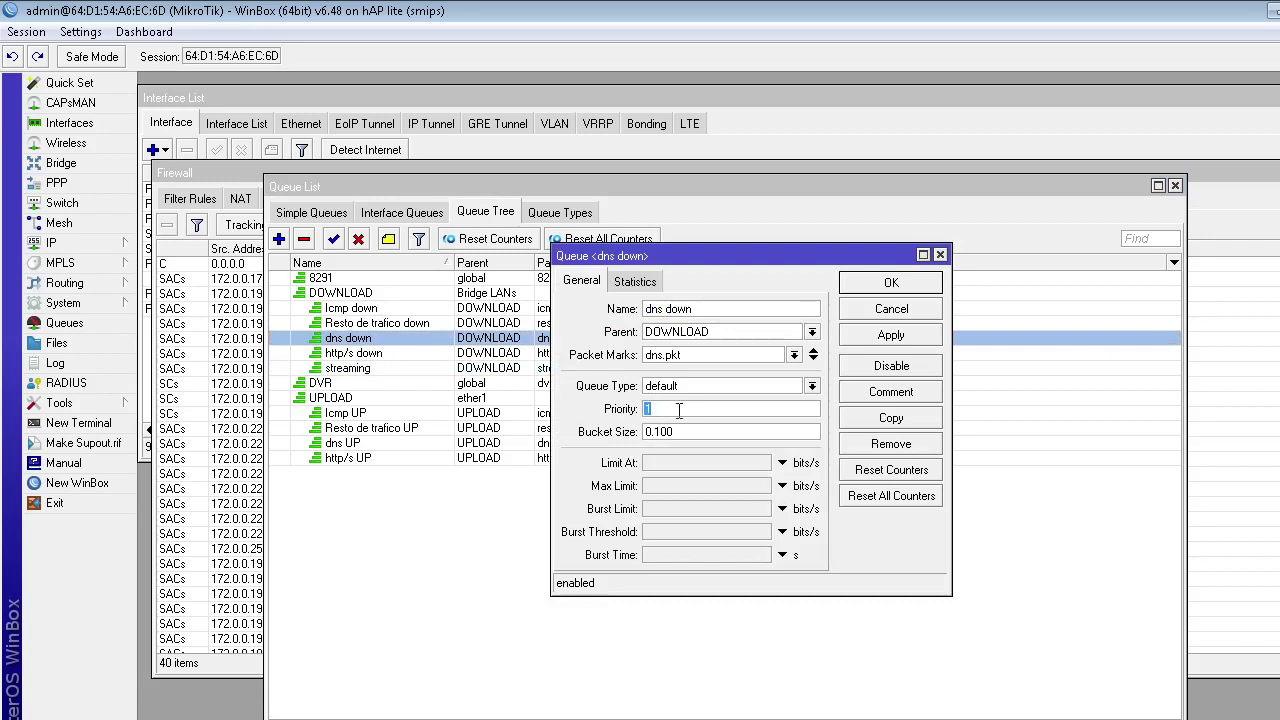
left_click(858, 284)
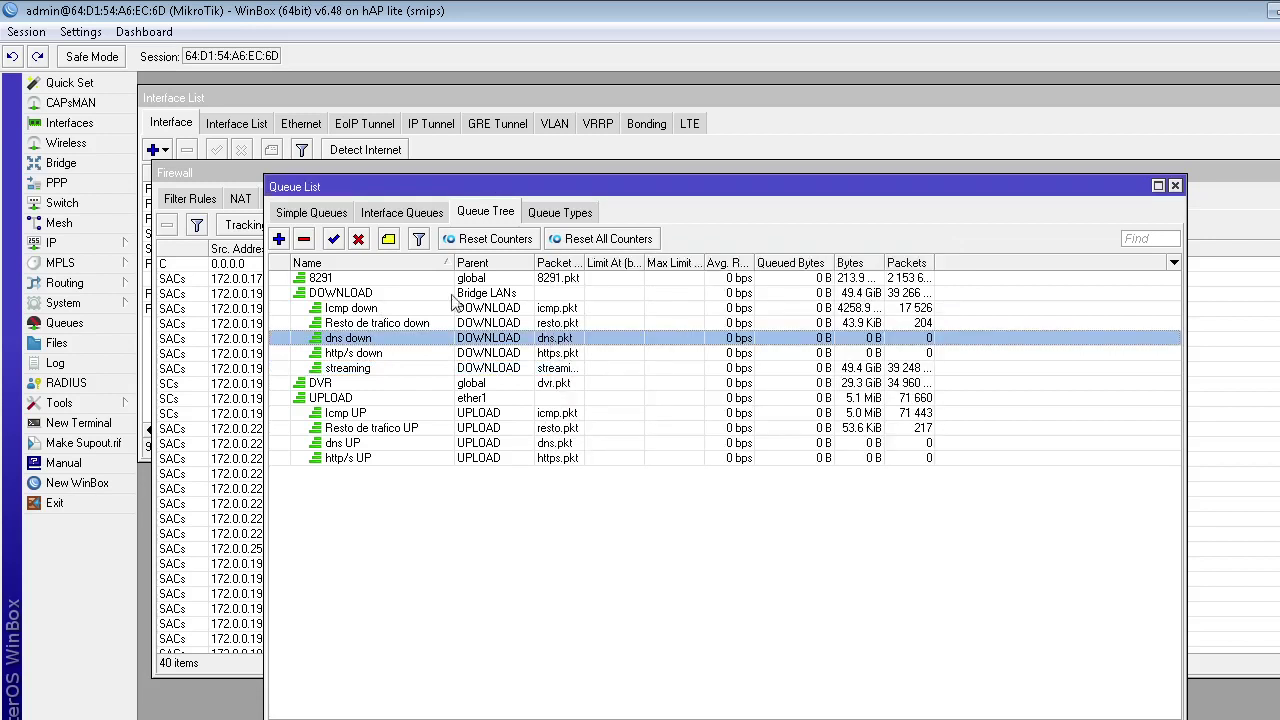
double_click(378, 324)
double_click(705, 412)
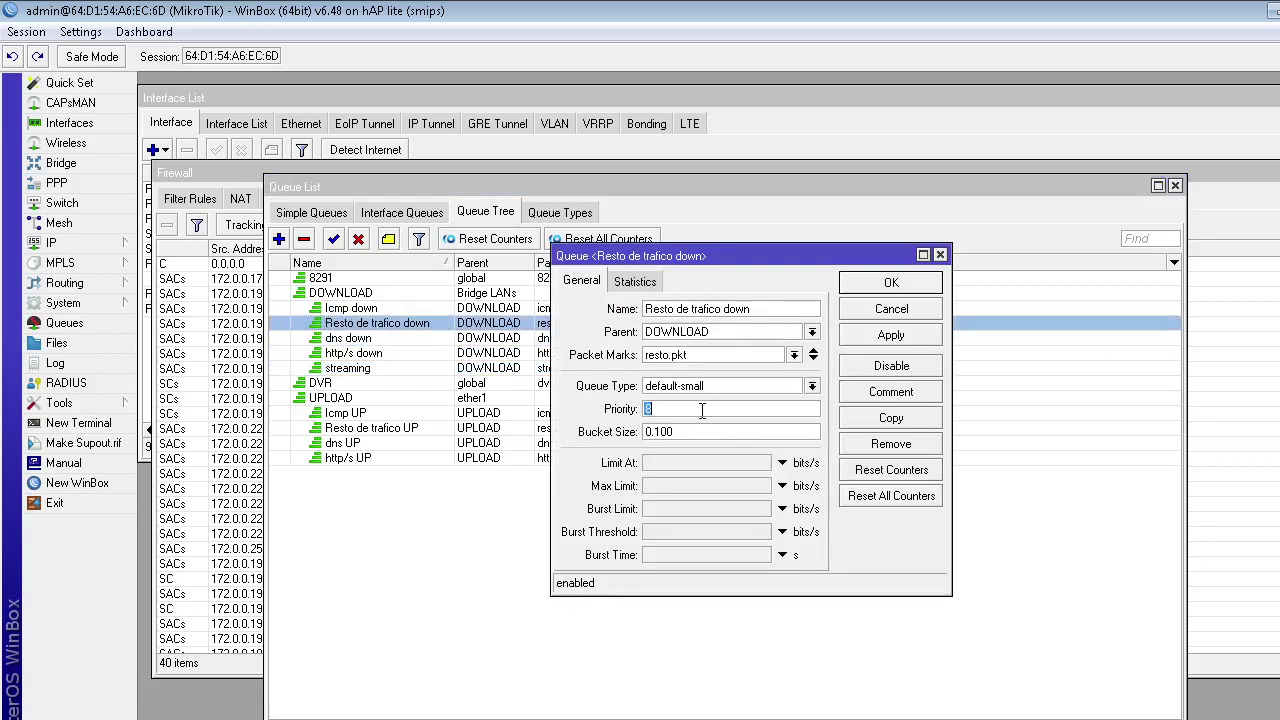
left_click(874, 284)
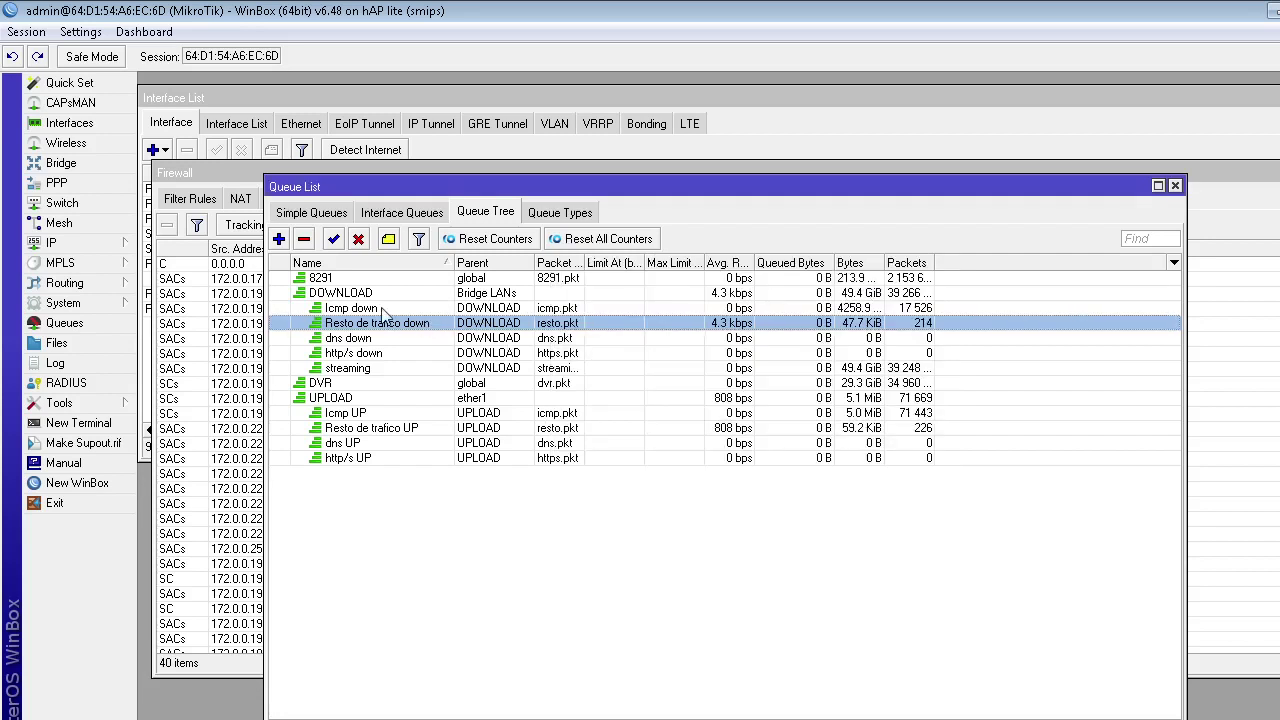
double_click(385, 310)
double_click(753, 413)
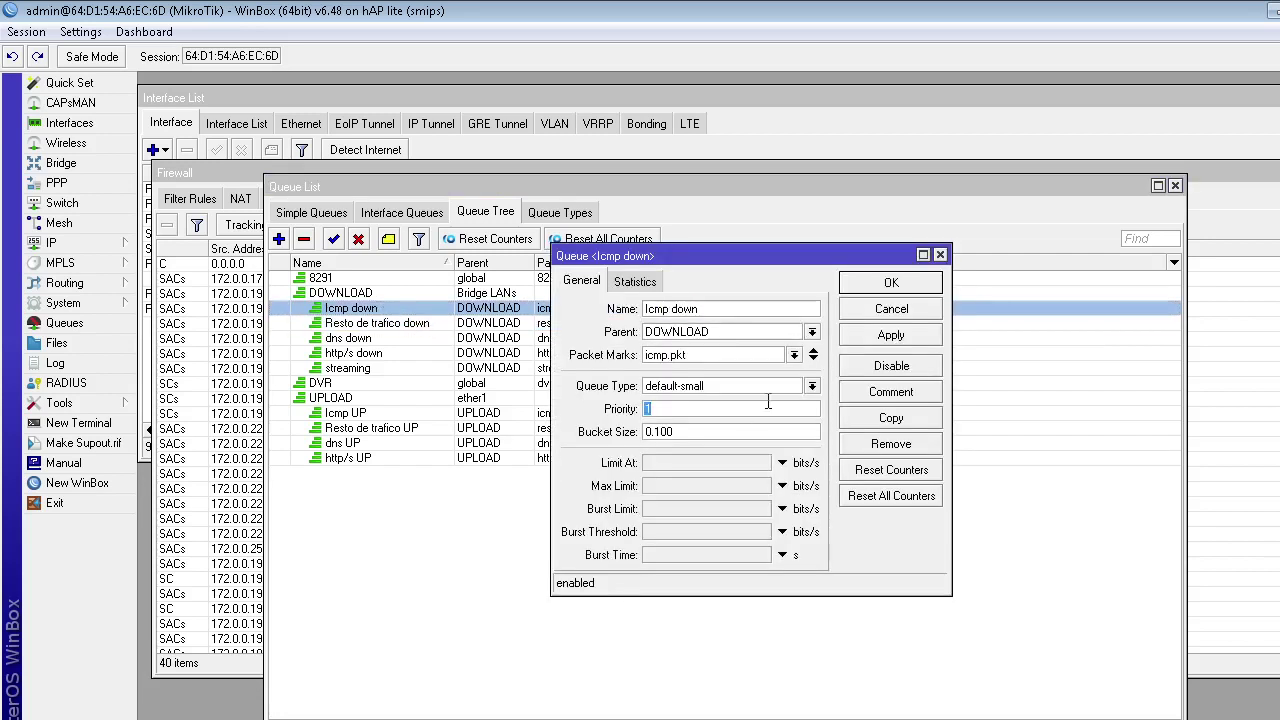
left_click(866, 288)
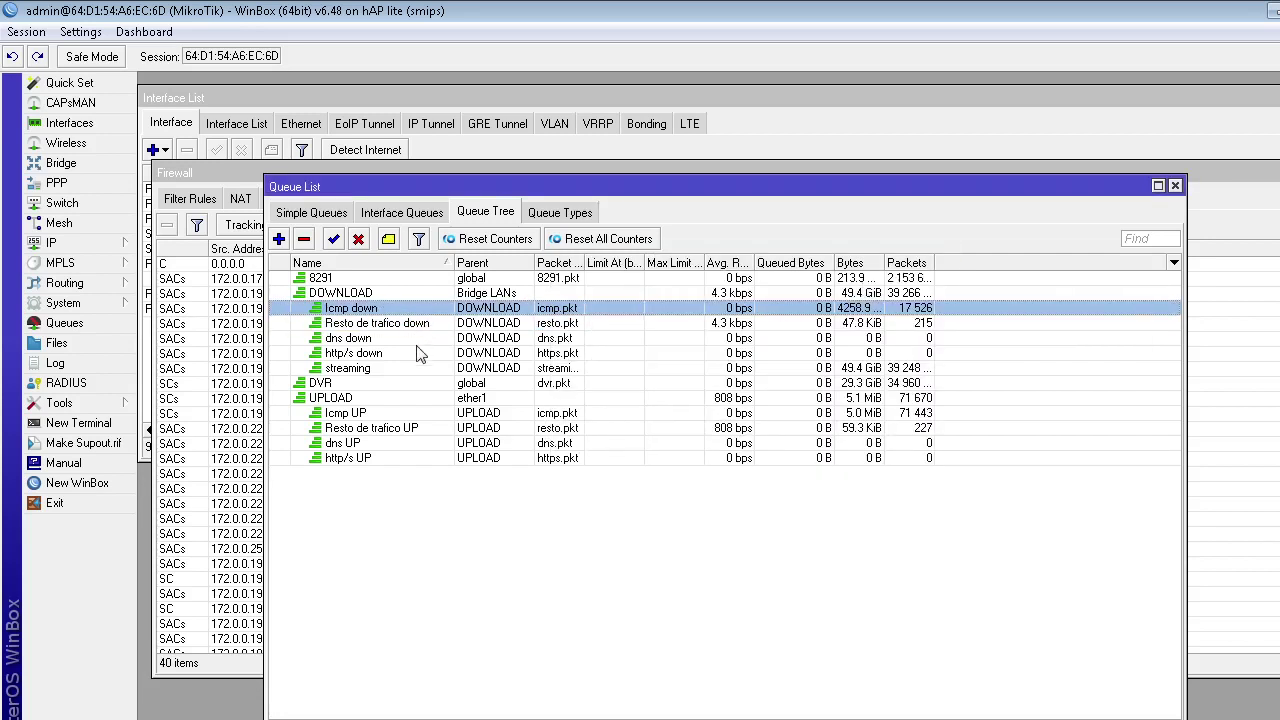
Check the priority settings of the streaming and http/s down queues.
double_click(365, 370)
left_click(681, 413)
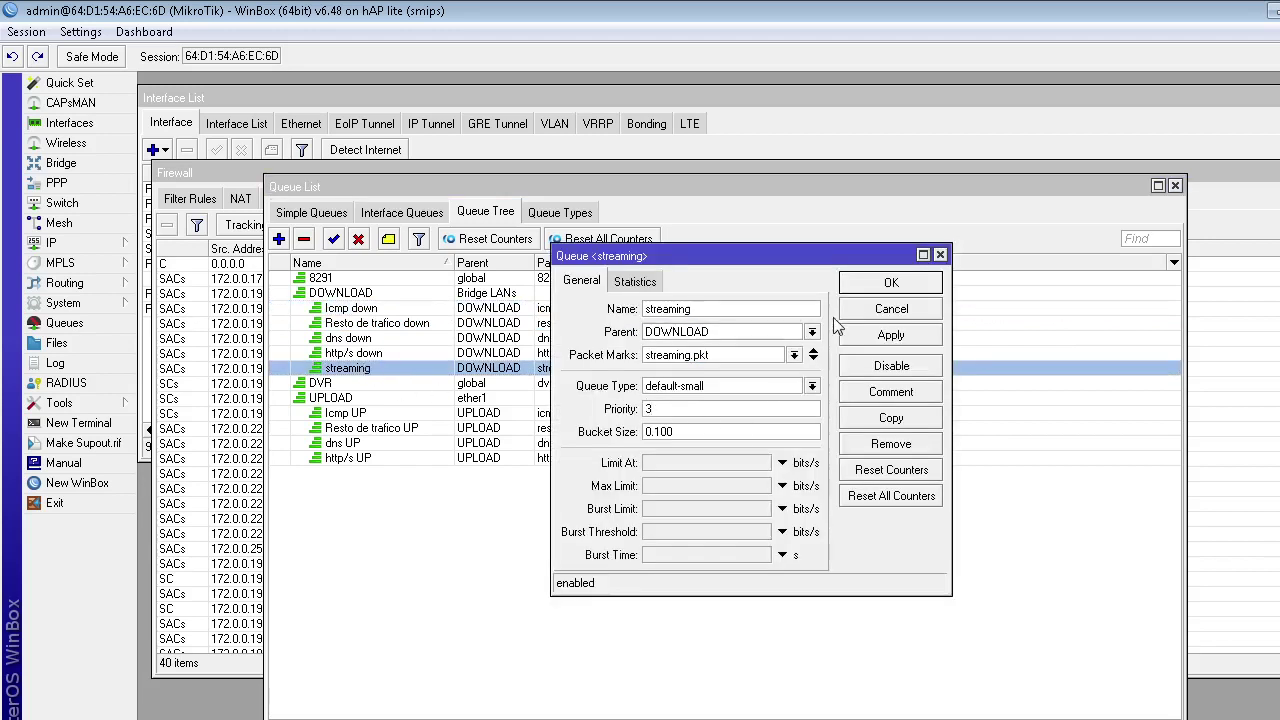
left_click(866, 288)
double_click(415, 355)
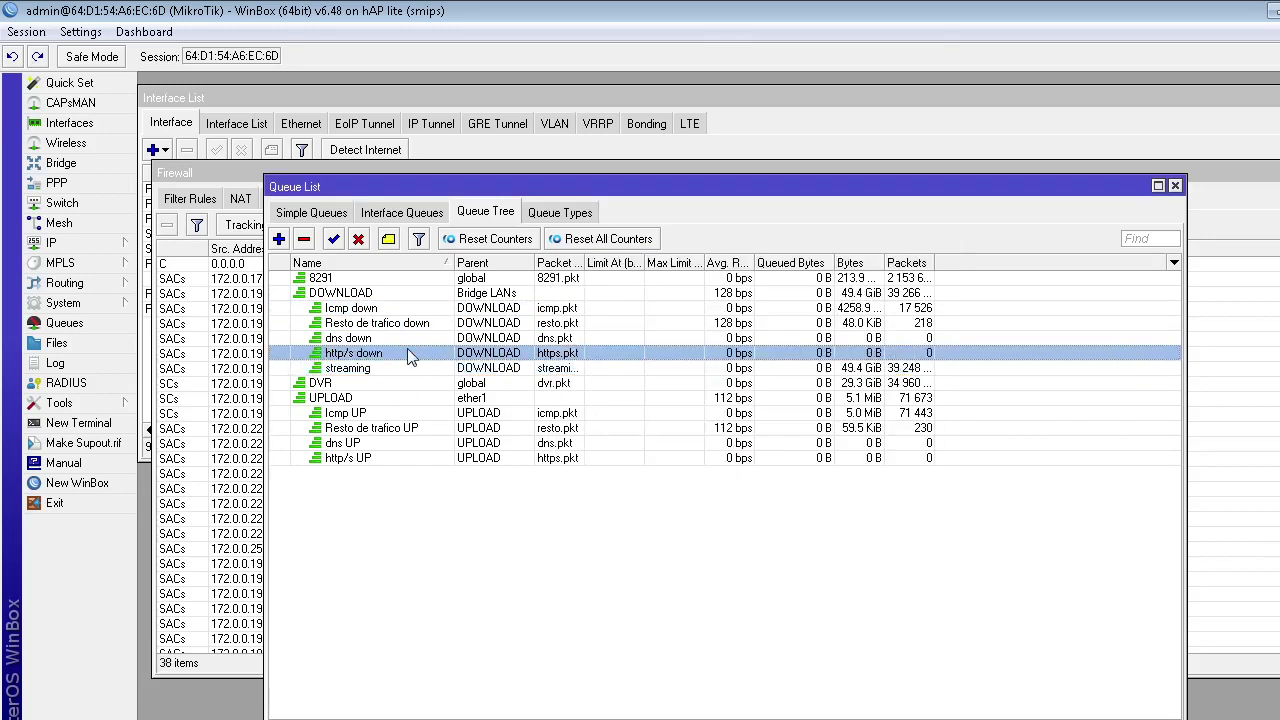
left_click(704, 406)
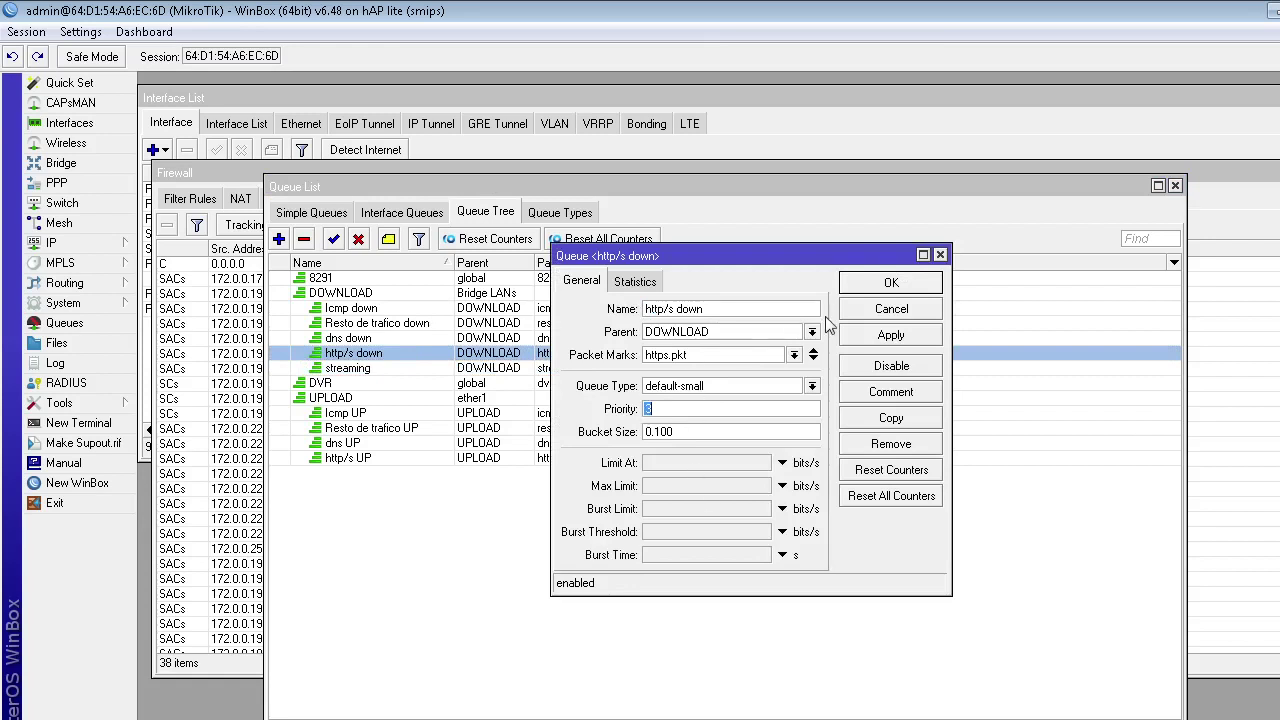
left_click(890, 283)
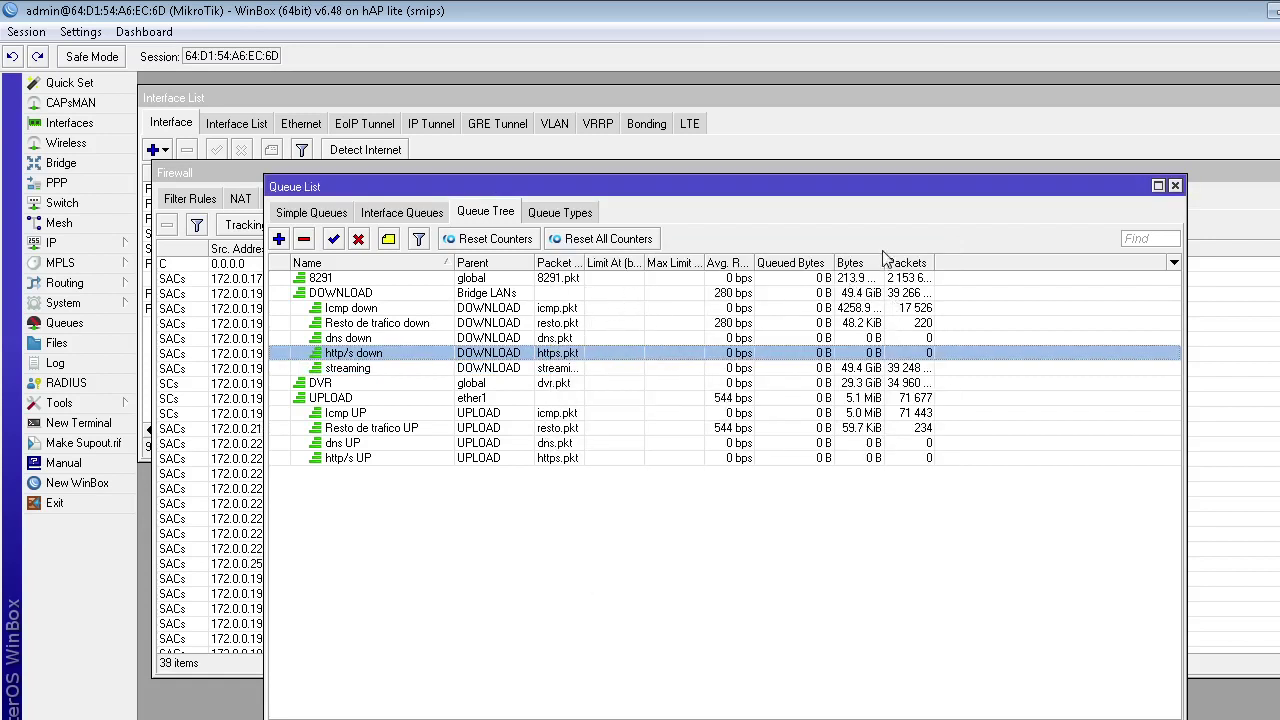
Widen the Bytes and Packets columns to show full values and compare the counters of the DOWNLOAD child queues.
left_click_drag(886, 262, 968, 262)
left_click(866, 294)
left_click(866, 308)
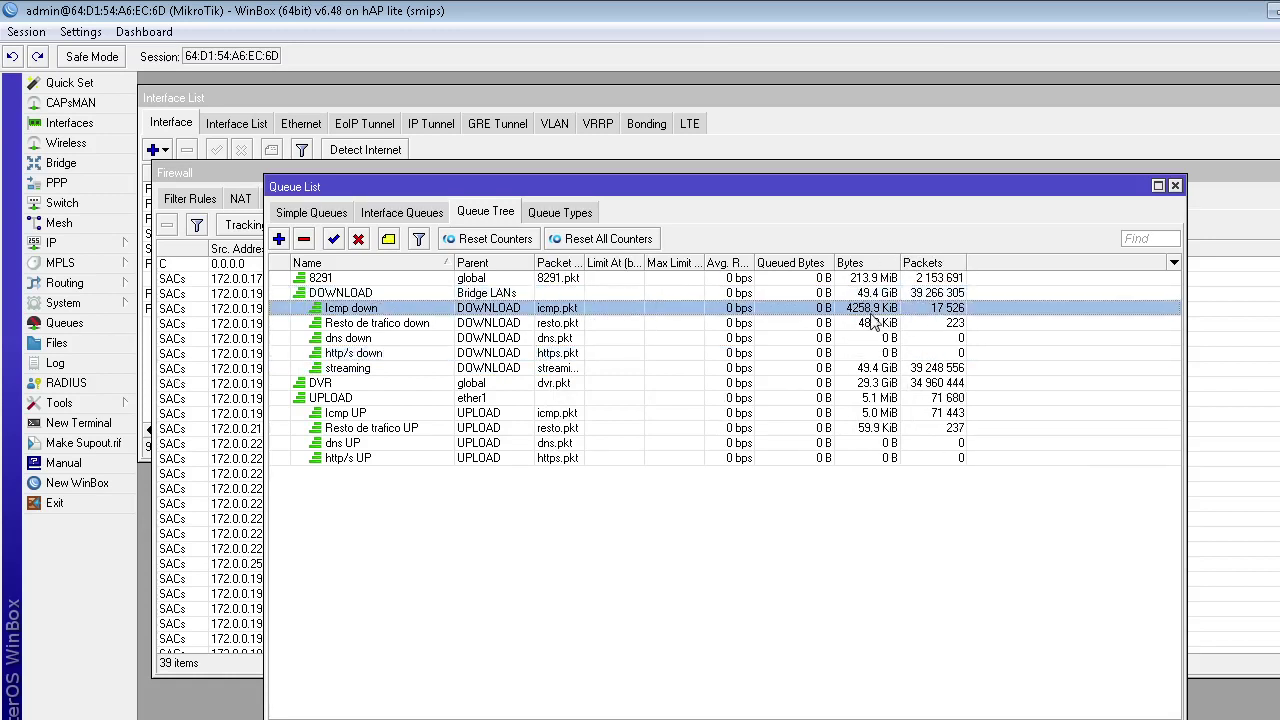
left_click(879, 323)
left_click(894, 338)
left_click(903, 353)
left_click(884, 324)
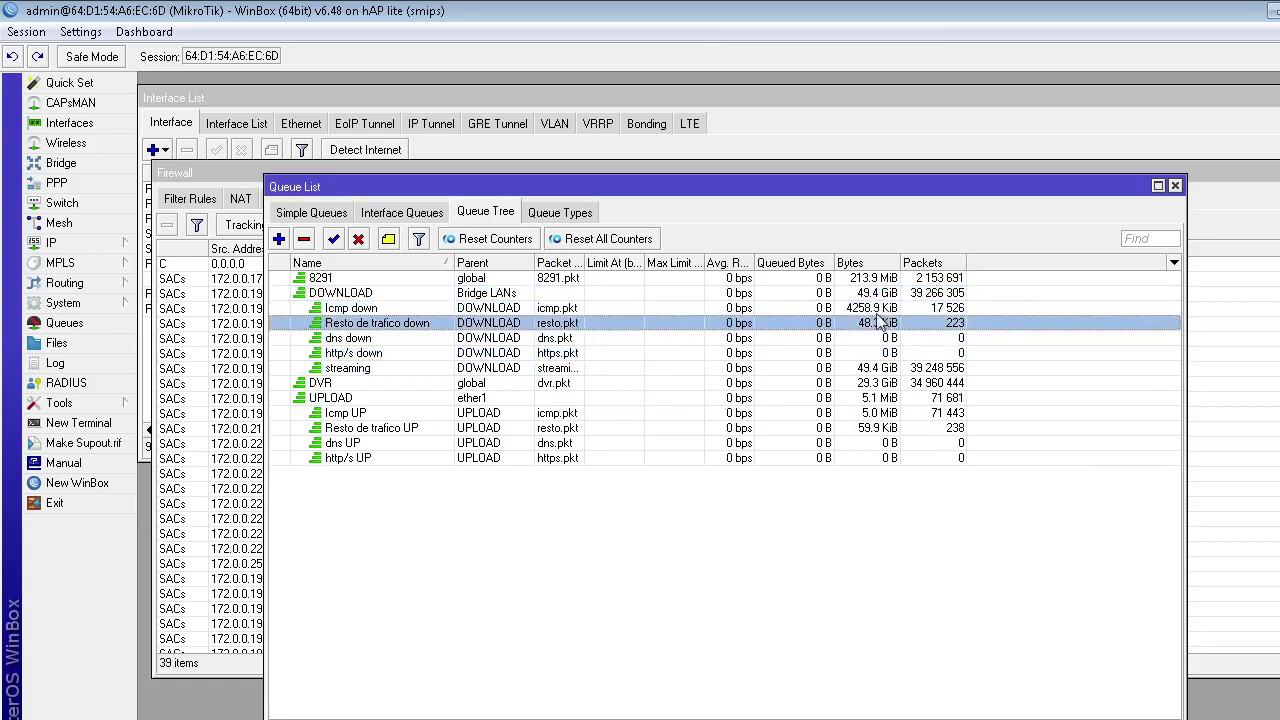
Check the parent, queue type and priority settings of the DOWNLOAD queue.
left_click(870, 294)
double_click(361, 294)
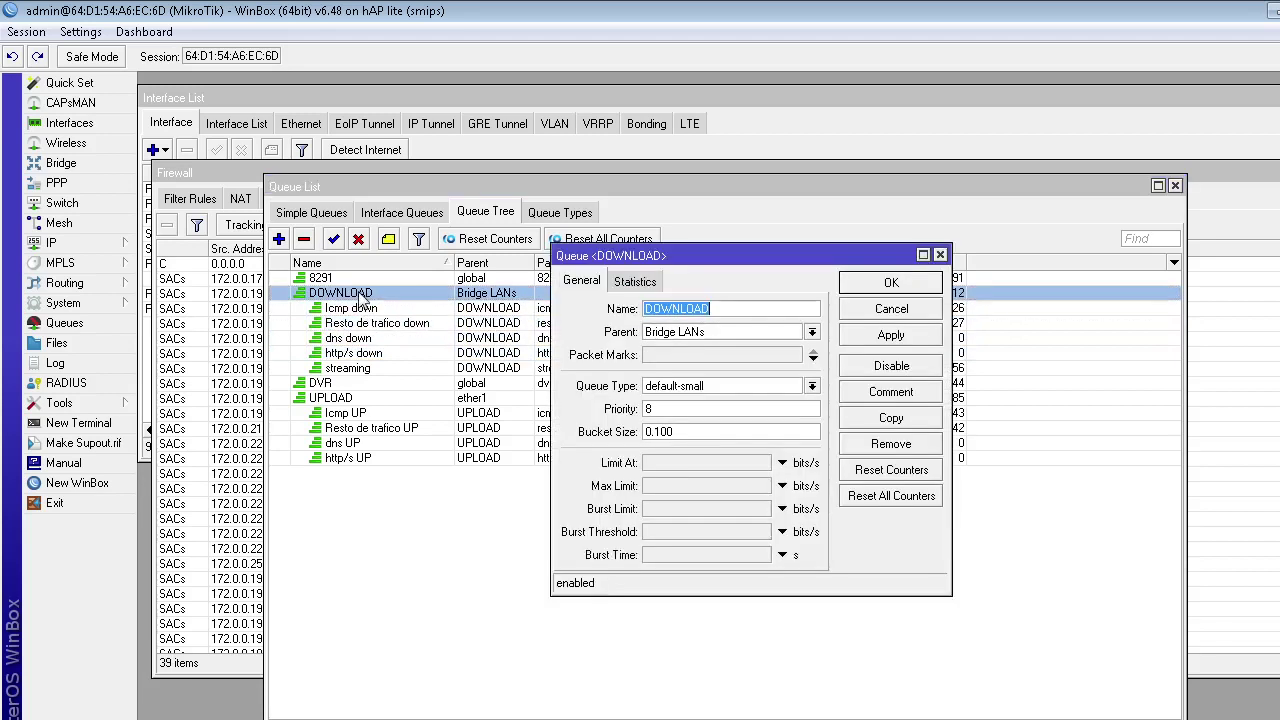
left_click(866, 282)
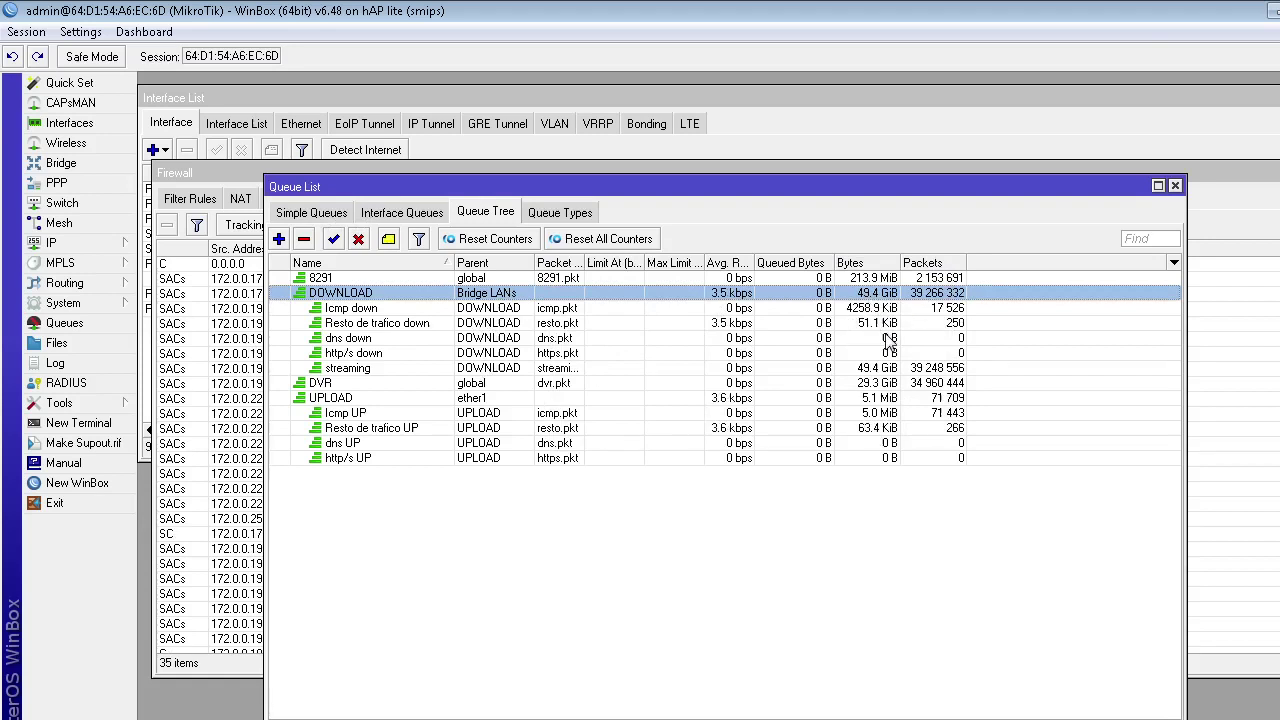
View the DHCP server's list of leases and close it.
left_click(75, 243)
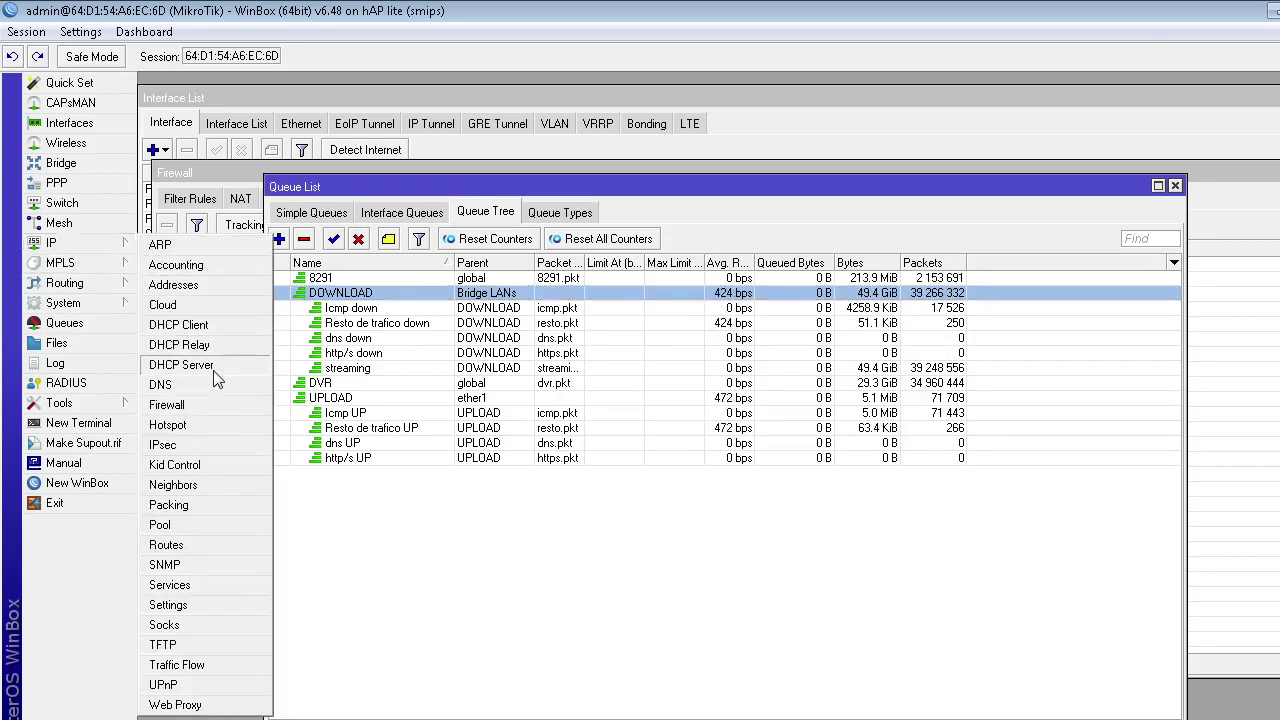
left_click(180, 364)
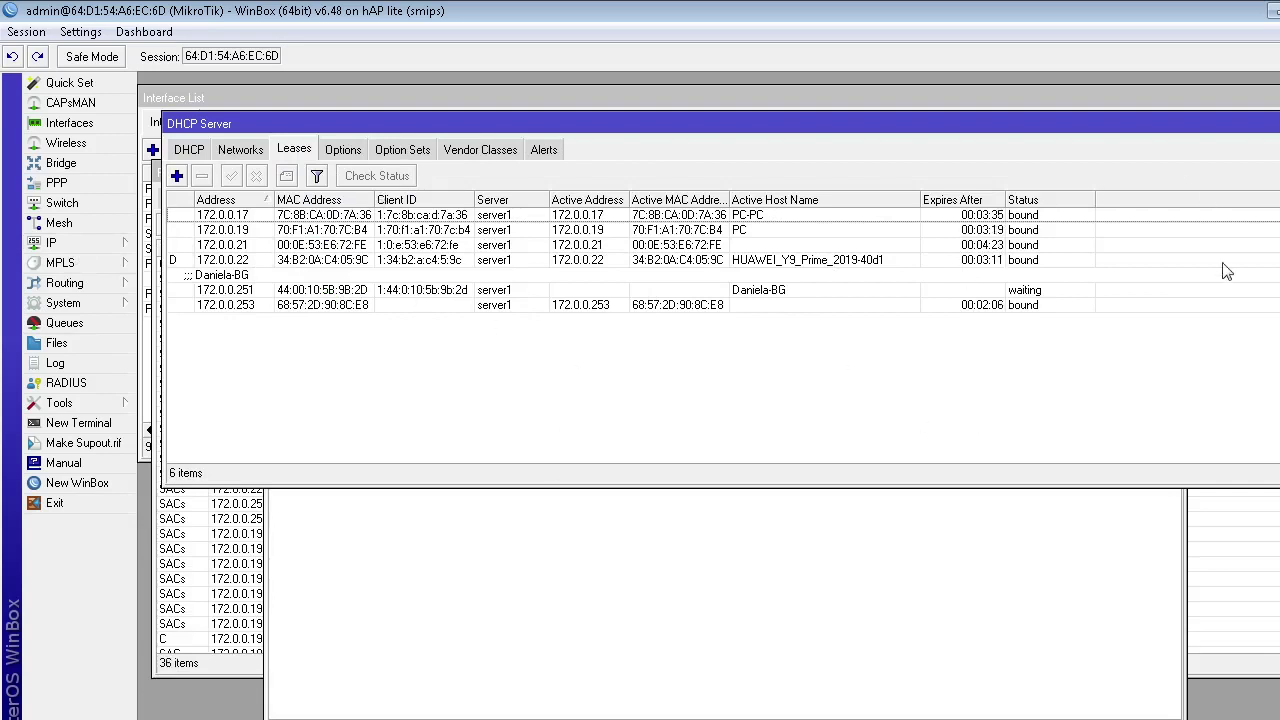
left_click(1272, 123)
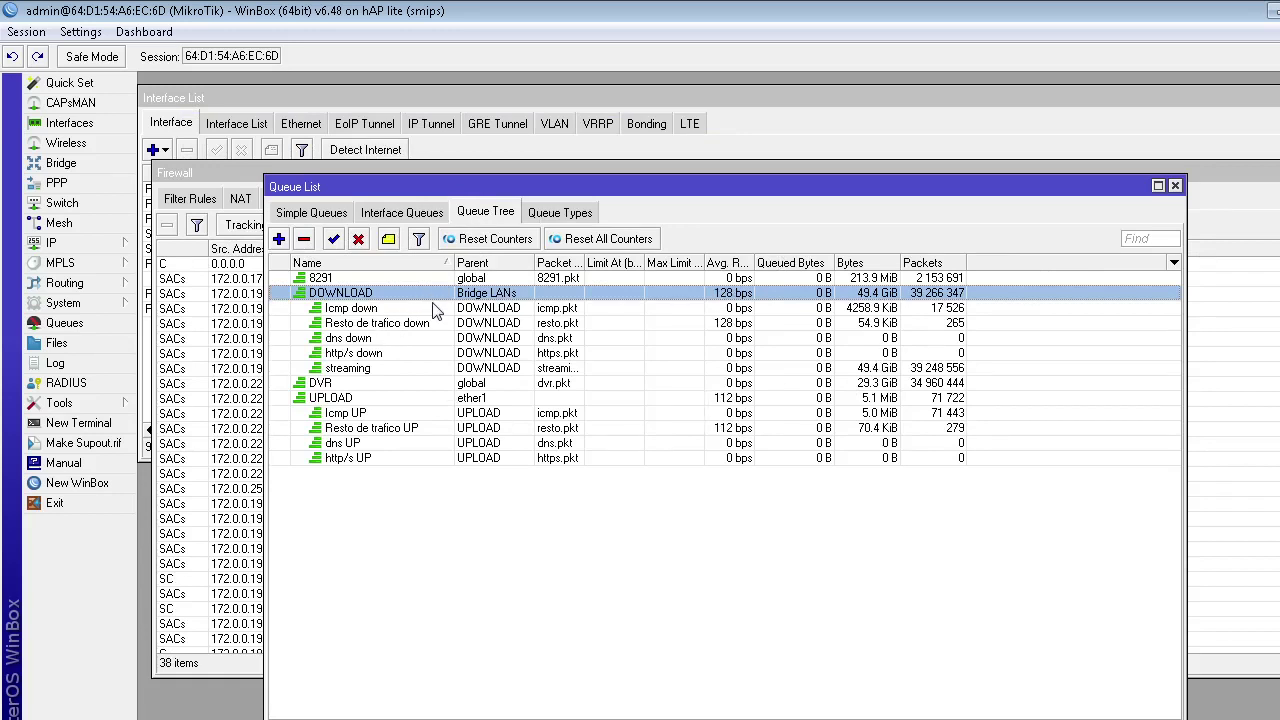
Review the streaming queue, close the Queue List, and compare the firewall's Mangle rules with its Filter Rules.
left_click(558, 385)
left_click(466, 369)
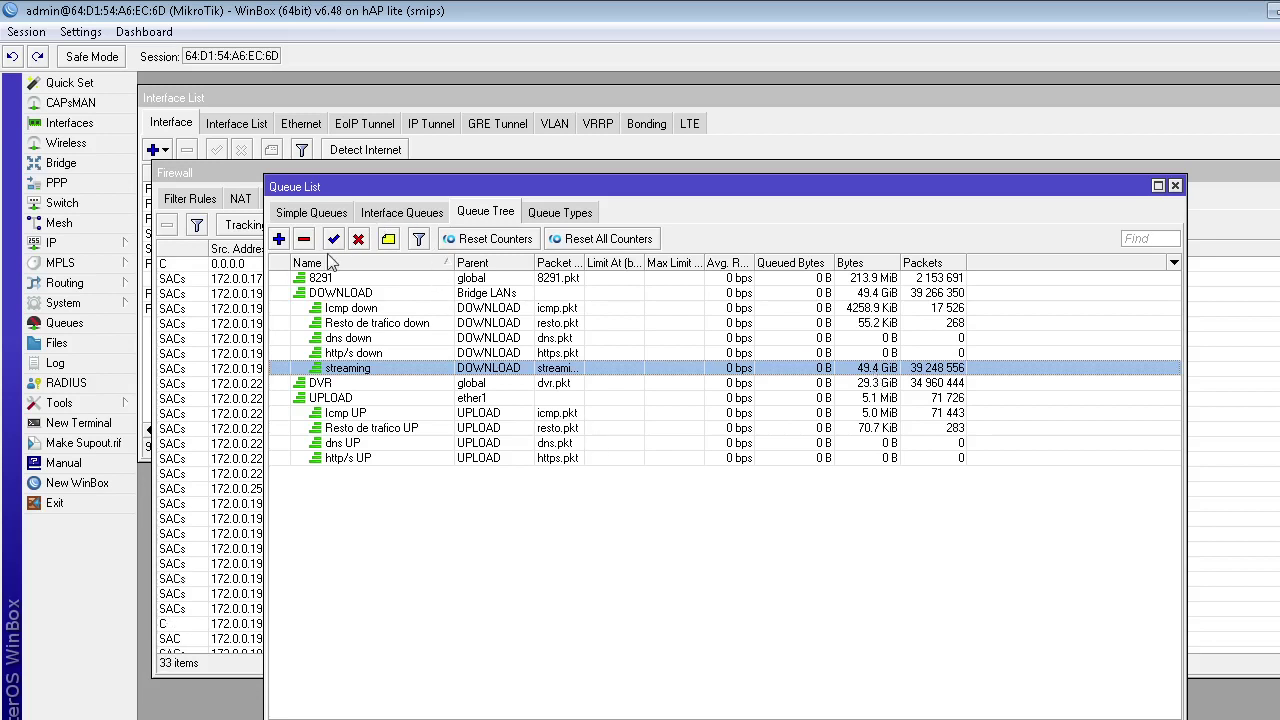
left_click(1176, 185)
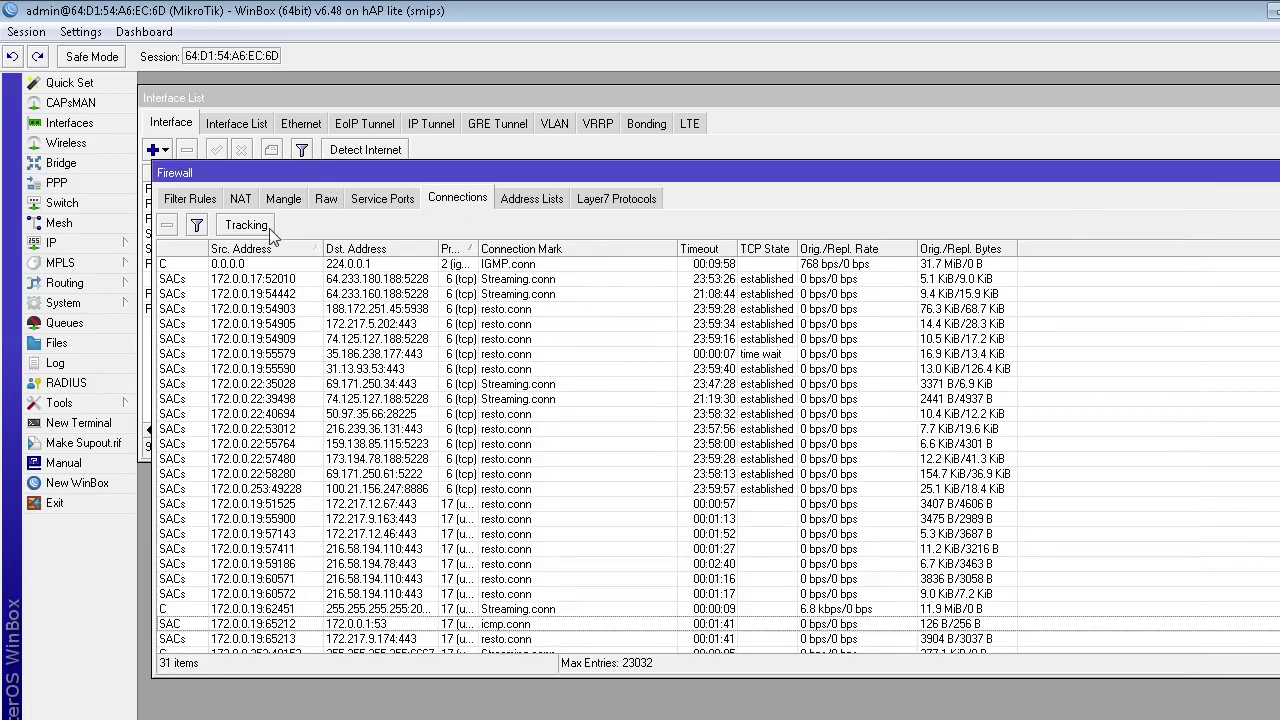
left_click(296, 201)
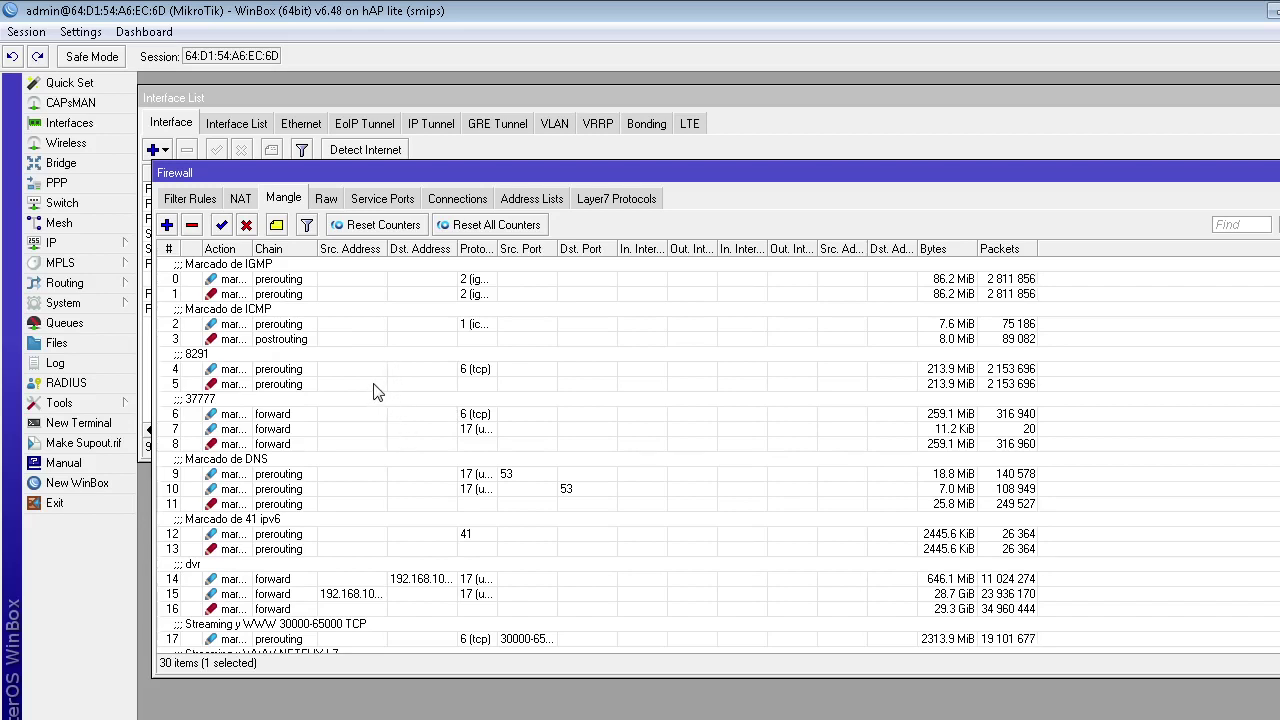
left_click(192, 200)
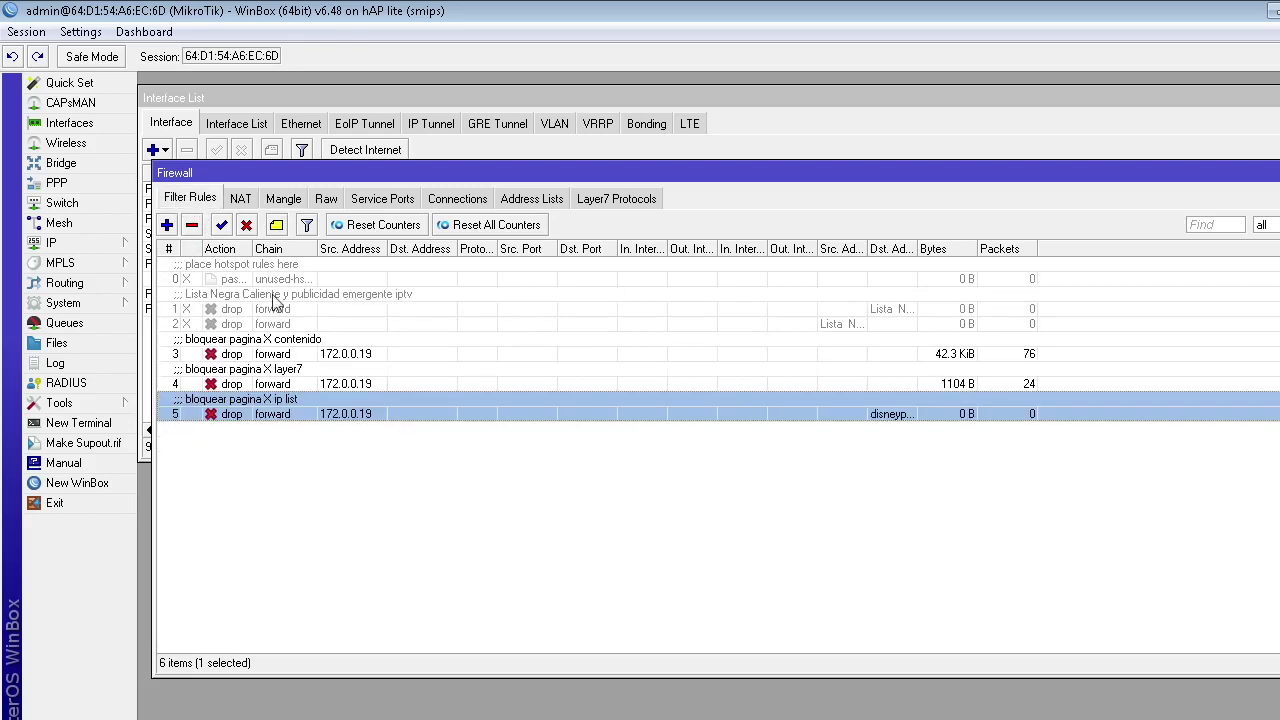
left_click(283, 199)
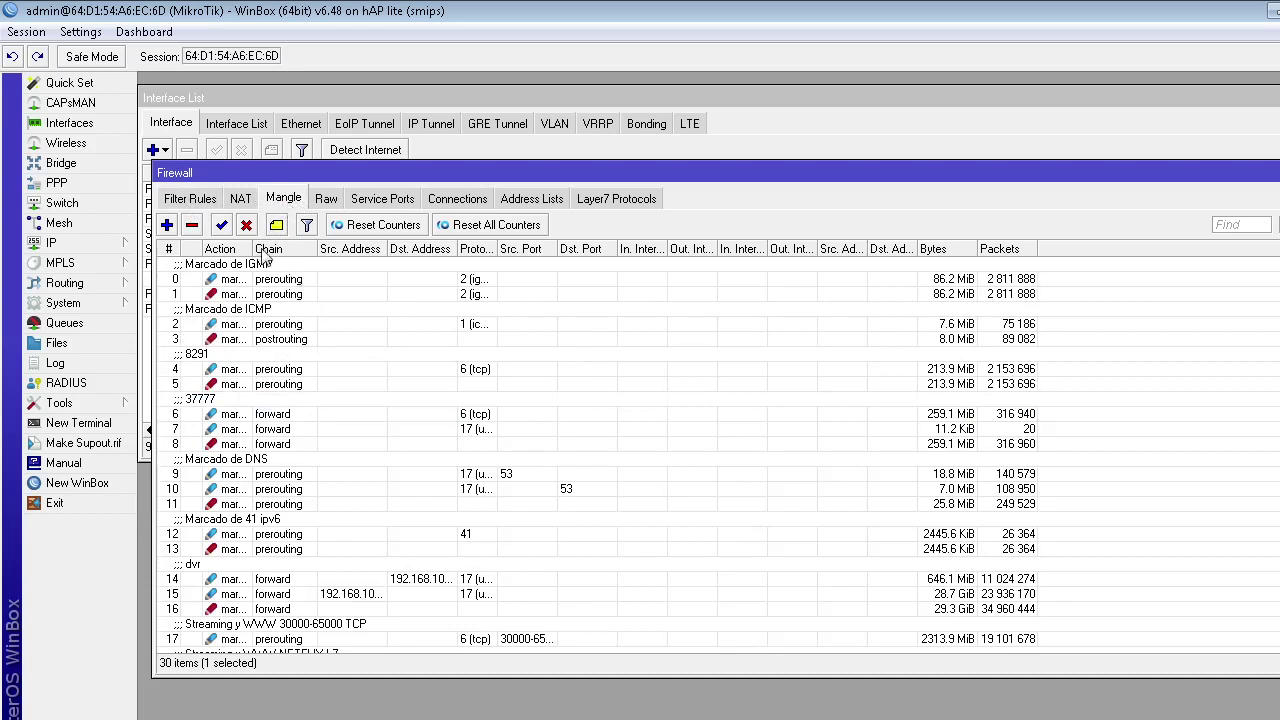
Look through the General, Advanced, Extra, Action and Statistics options of a new mangle rule and discard it.
left_click(166, 225)
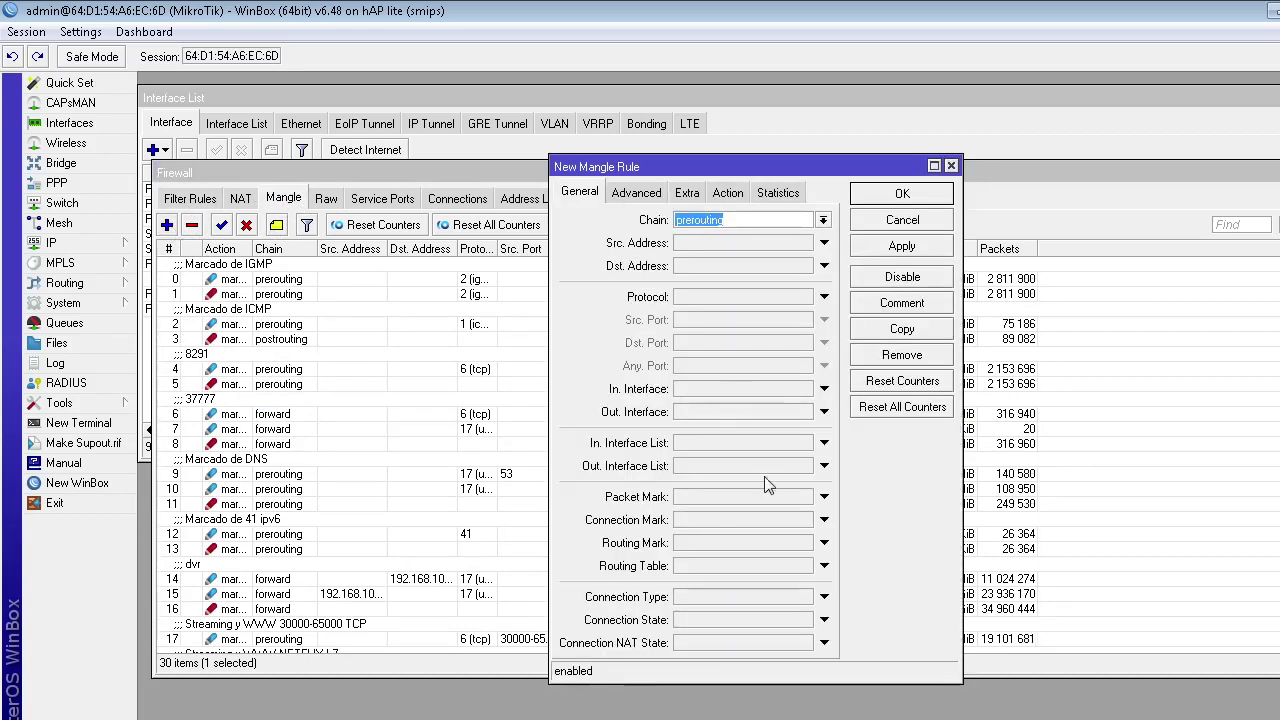
left_click(636, 192)
left_click(686, 192)
left_click(727, 192)
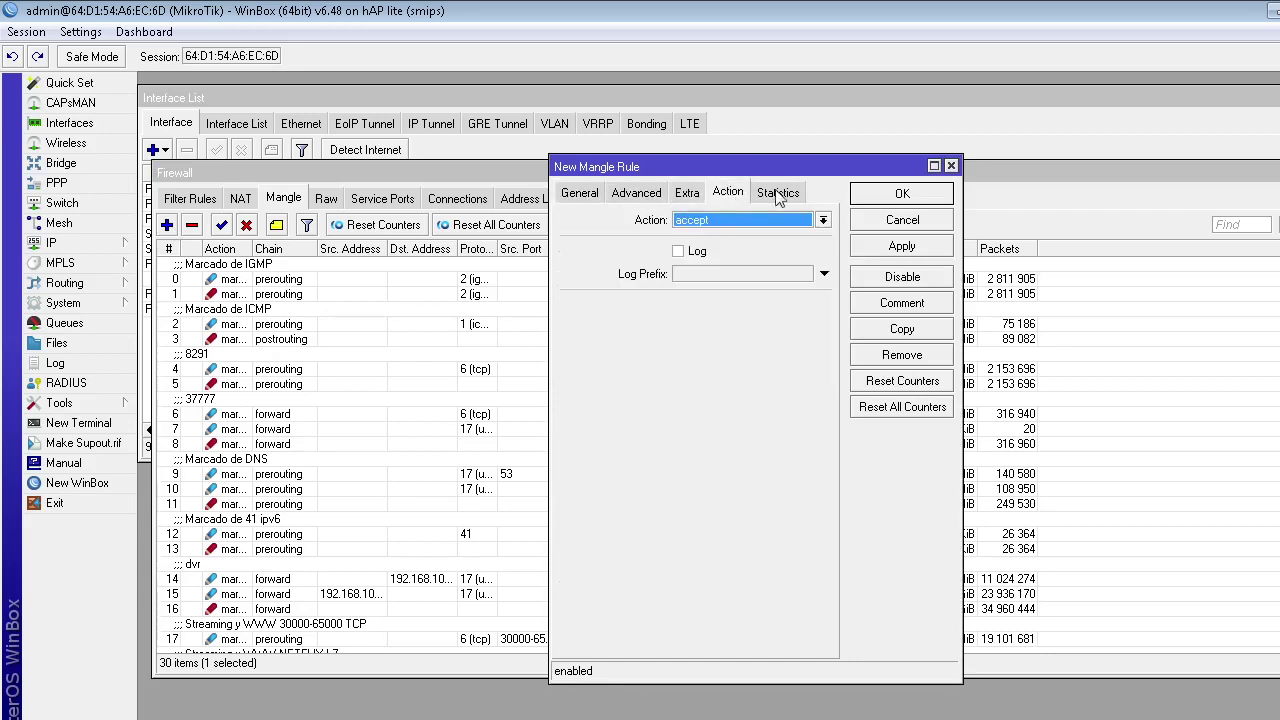
left_click(778, 192)
left_click(582, 191)
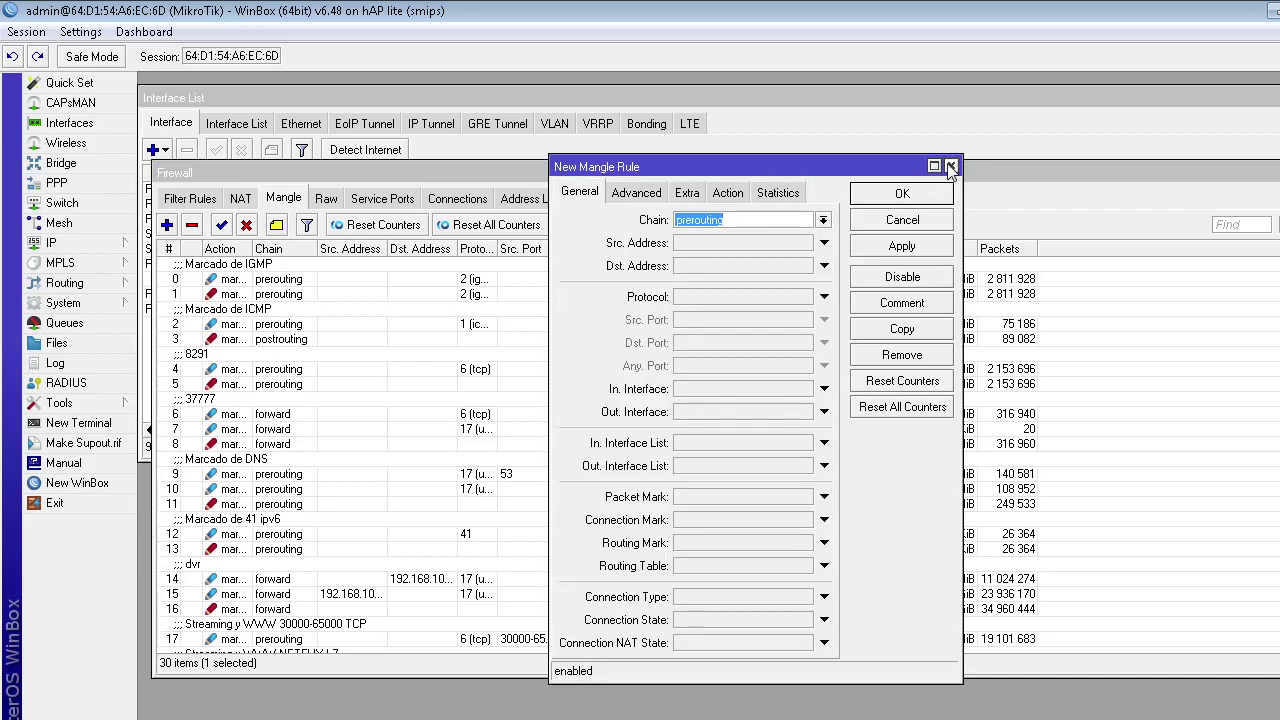
left_click(950, 166)
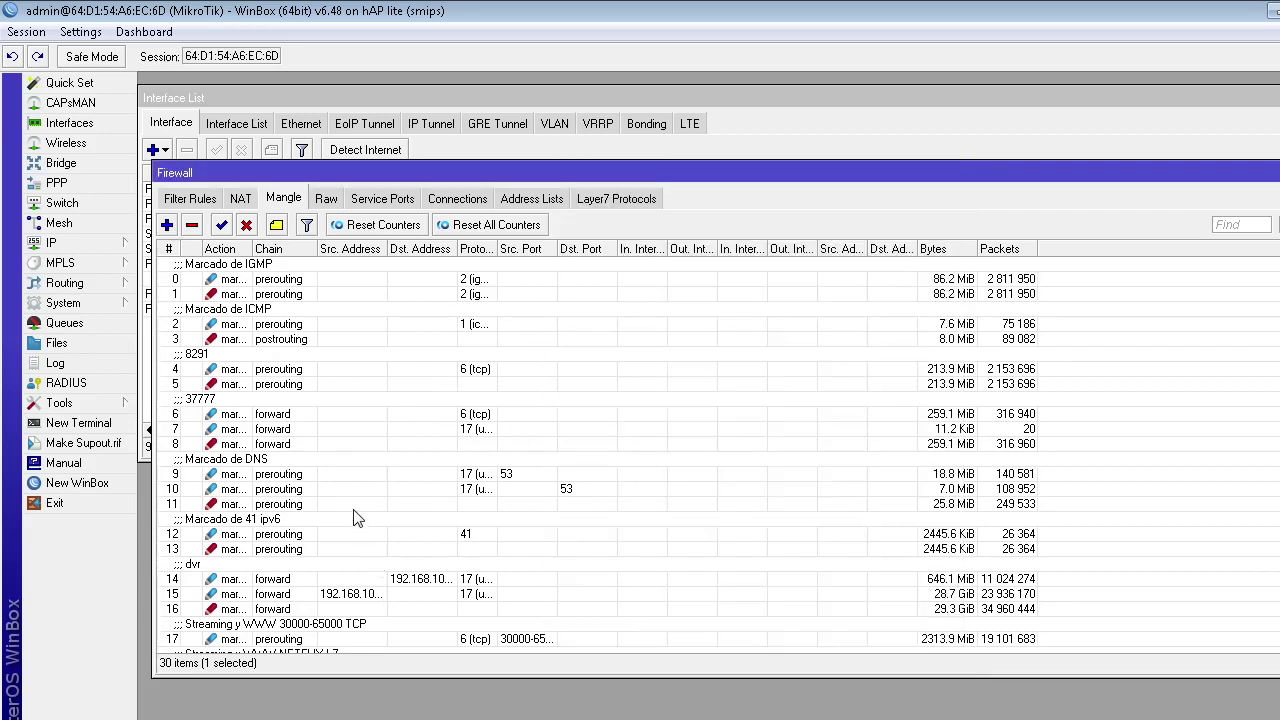
Go through the three mangle rules under Marcado de DNS.
left_click(295, 470)
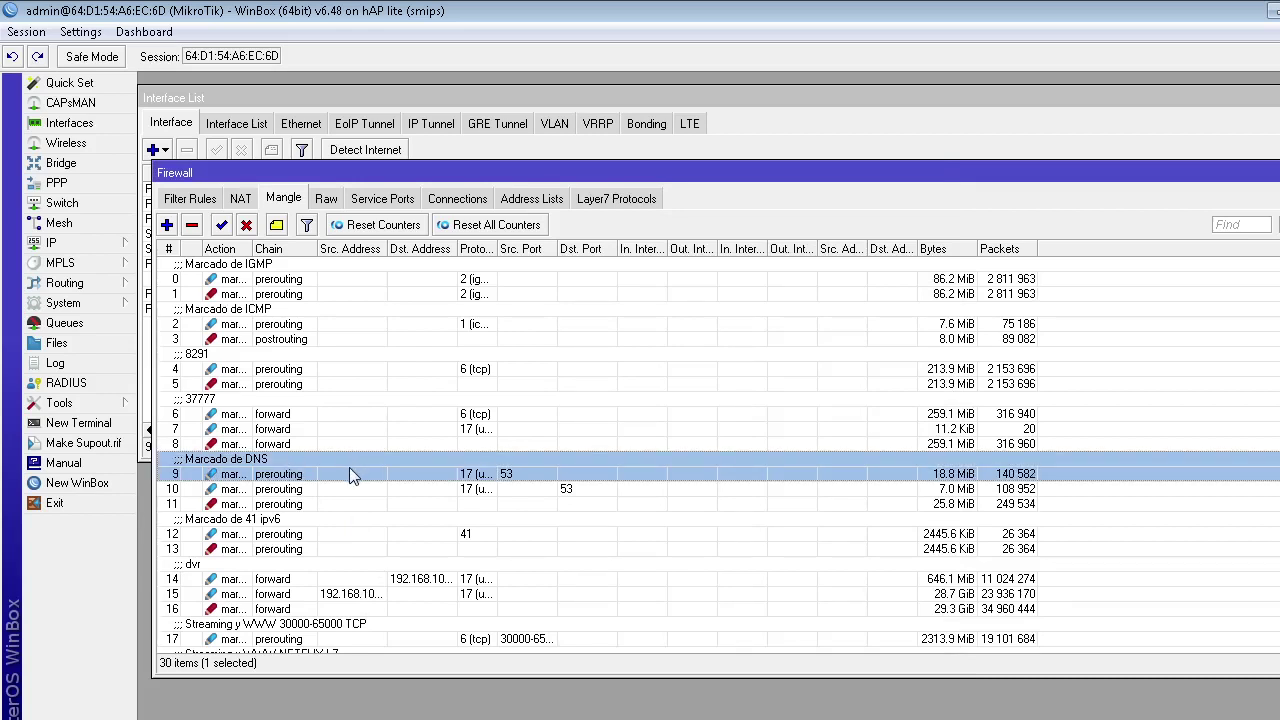
left_click(365, 504)
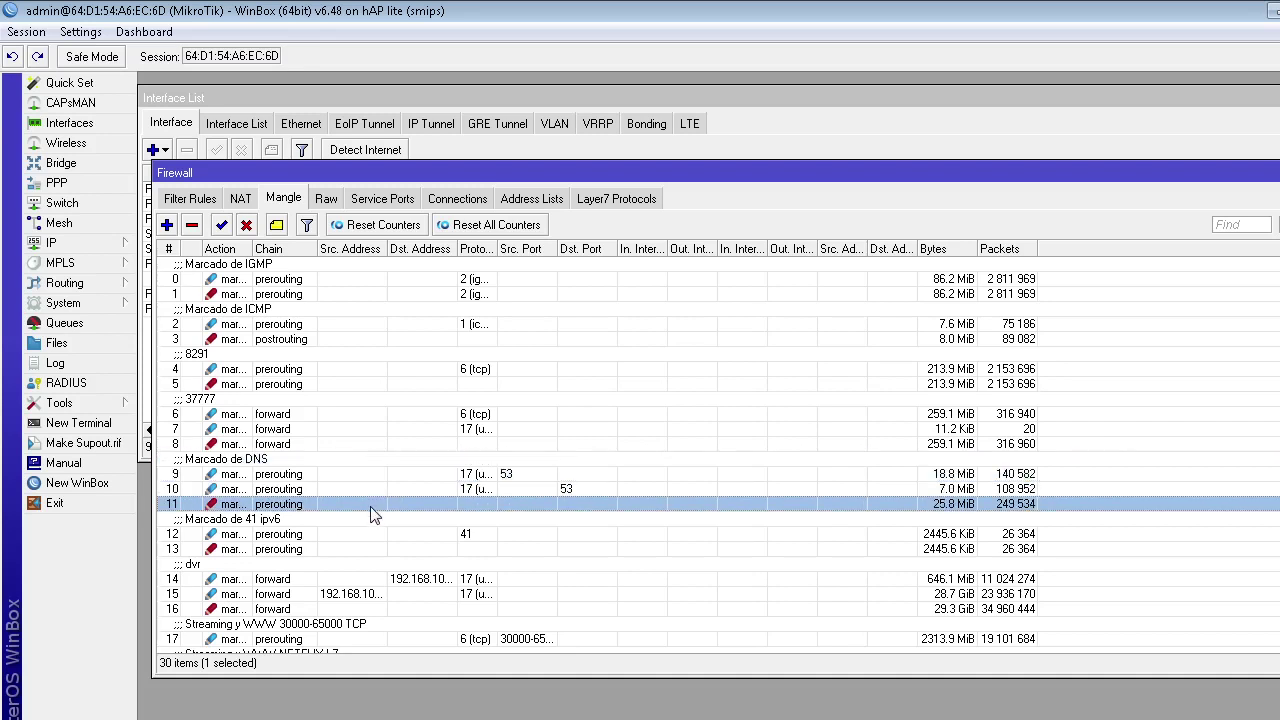
left_click(368, 490)
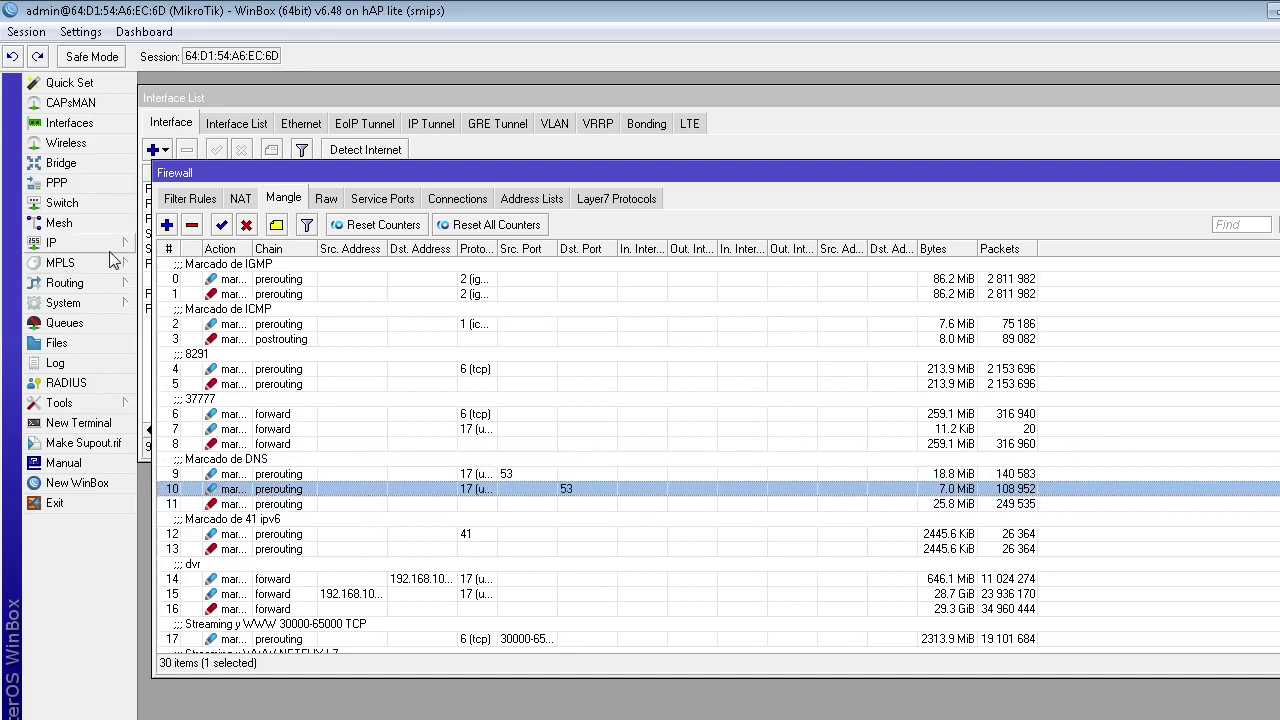
Check which gateway and DNS server the DHCP server's network hands out to clients.
left_click(50, 243)
left_click(211, 366)
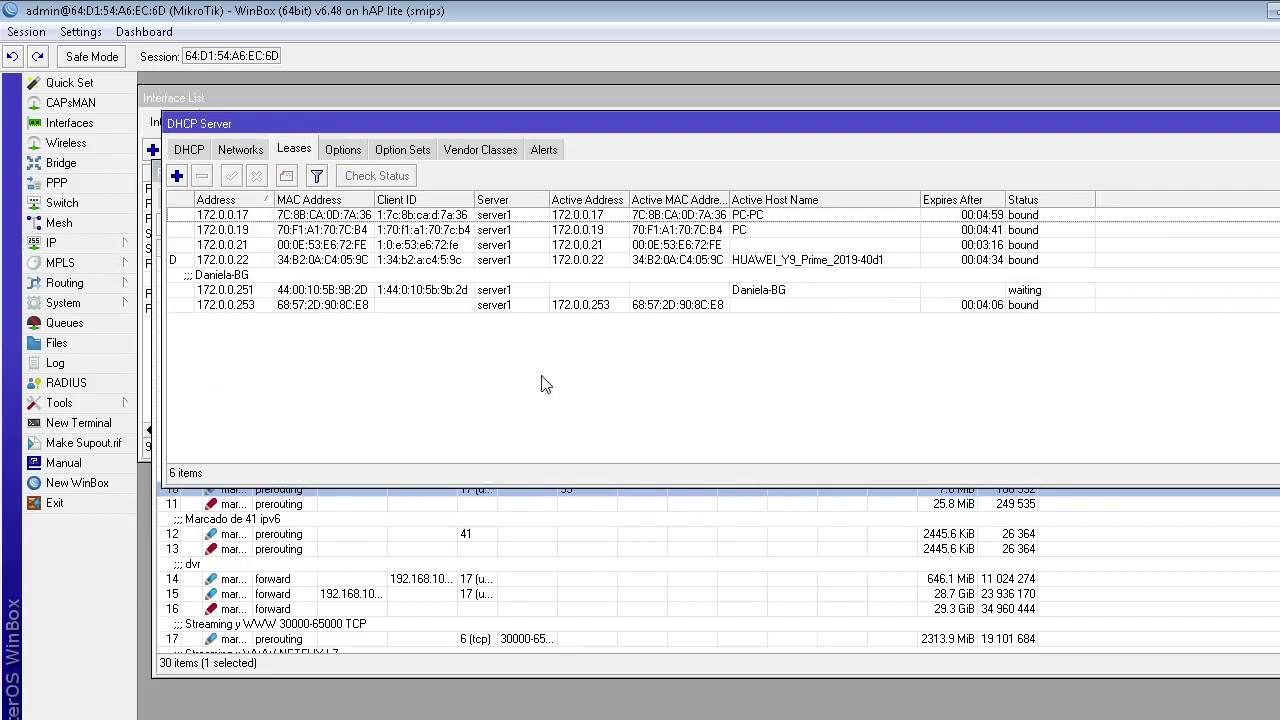
left_click(228, 152)
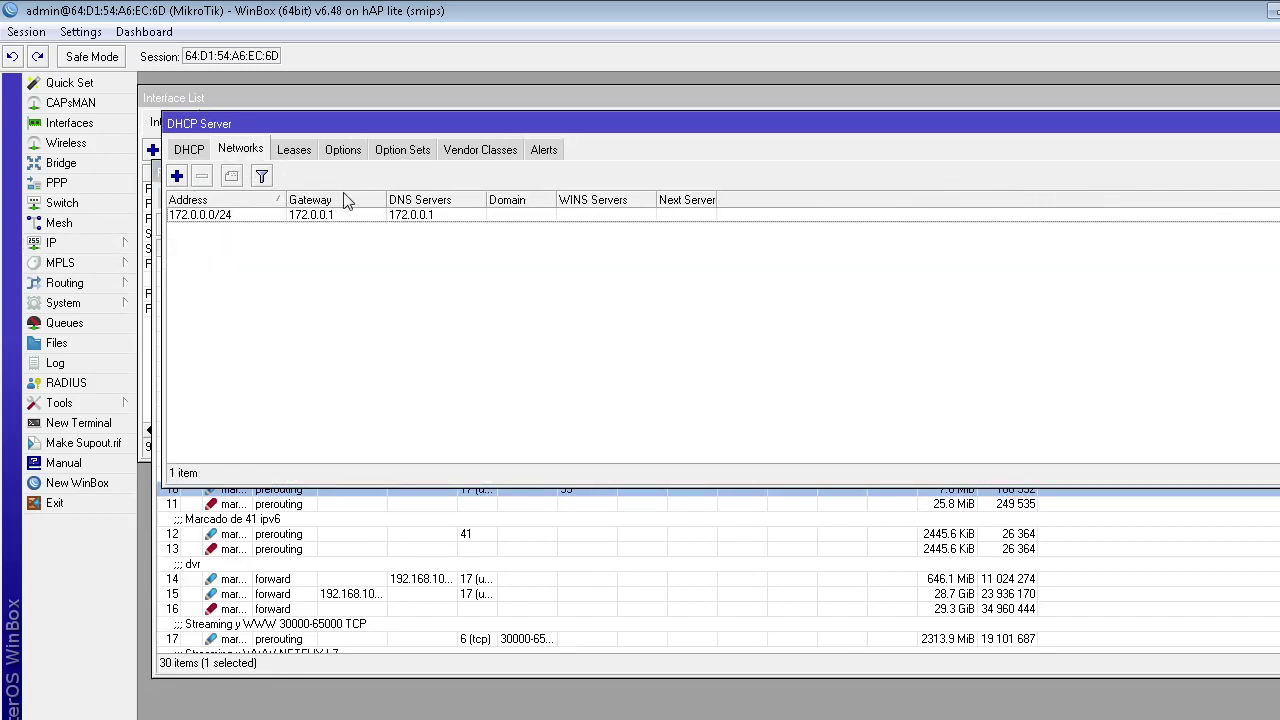
left_click(427, 220)
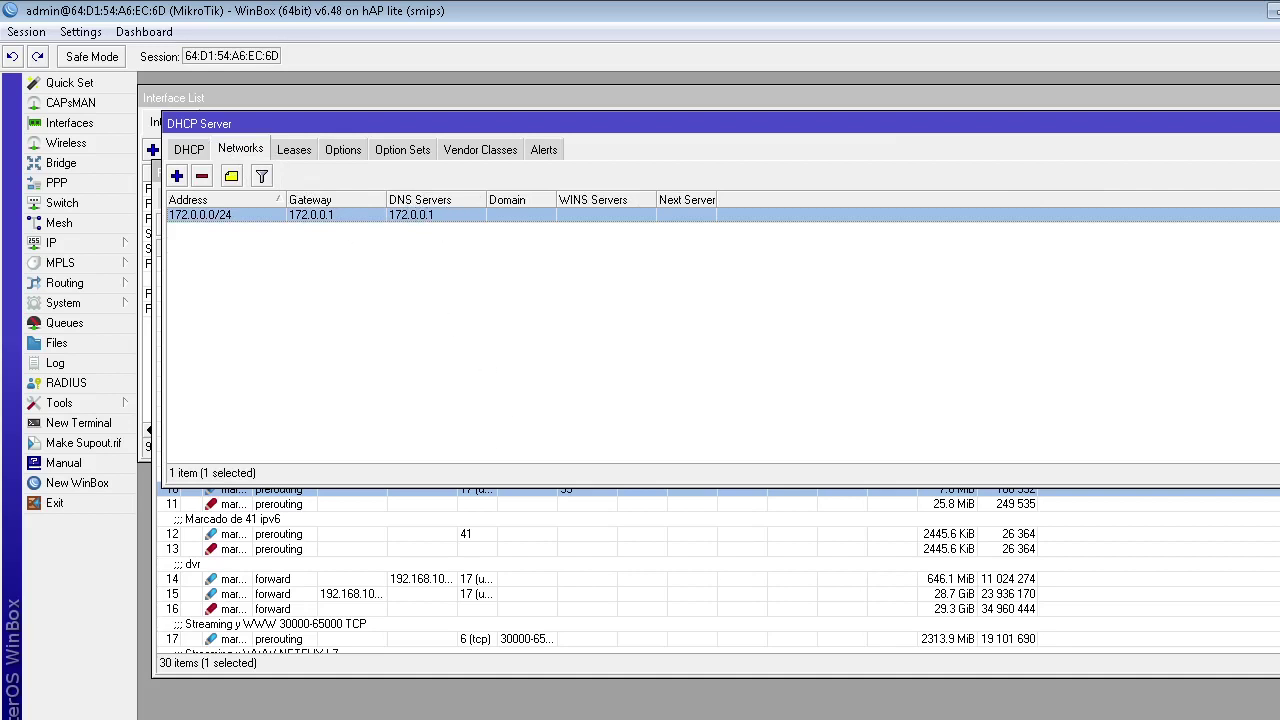
left_click(1276, 123)
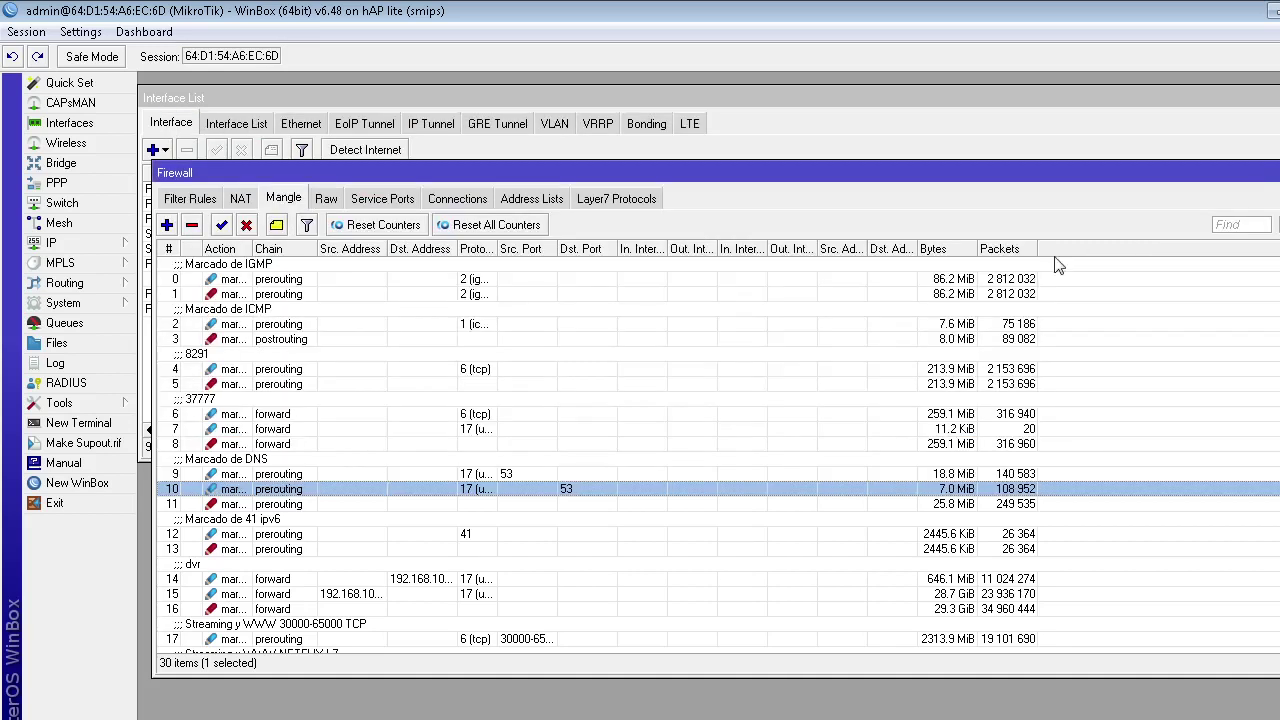
Compare the byte and packet counters of the three Marcado de DNS rules, discarding the blank mangle rule opened meanwhile.
left_click(230, 476)
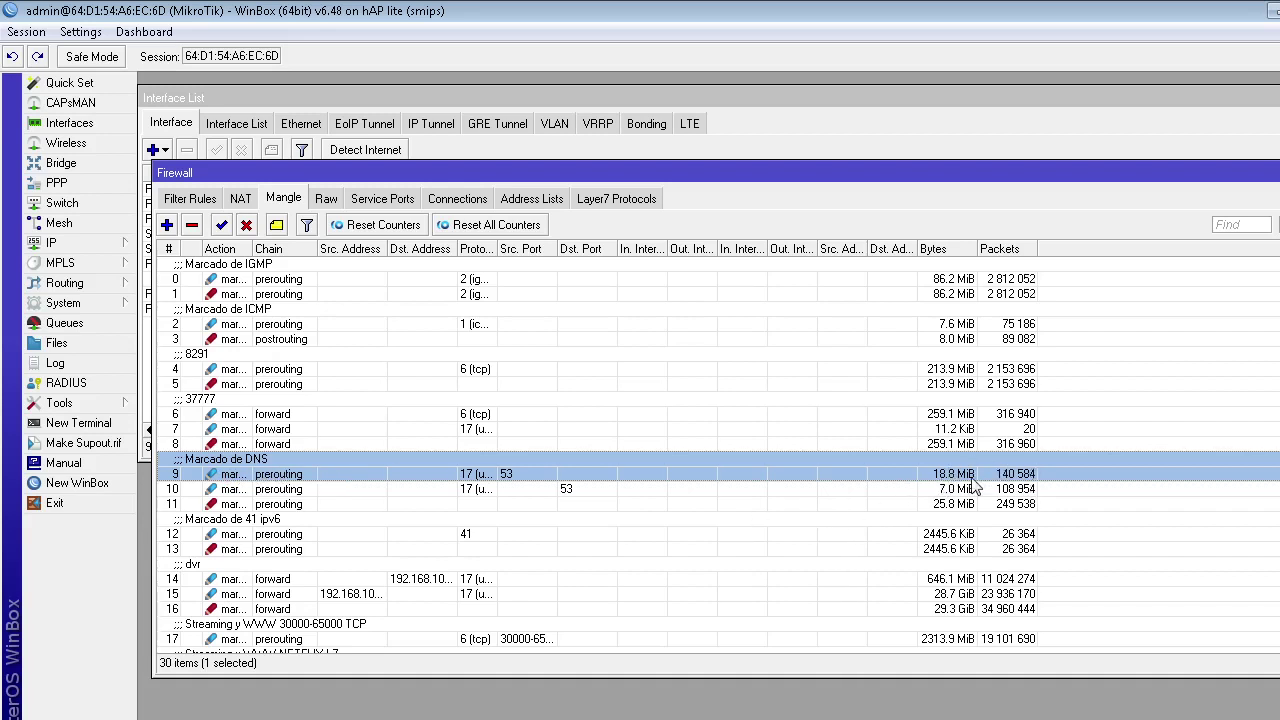
left_click(958, 492)
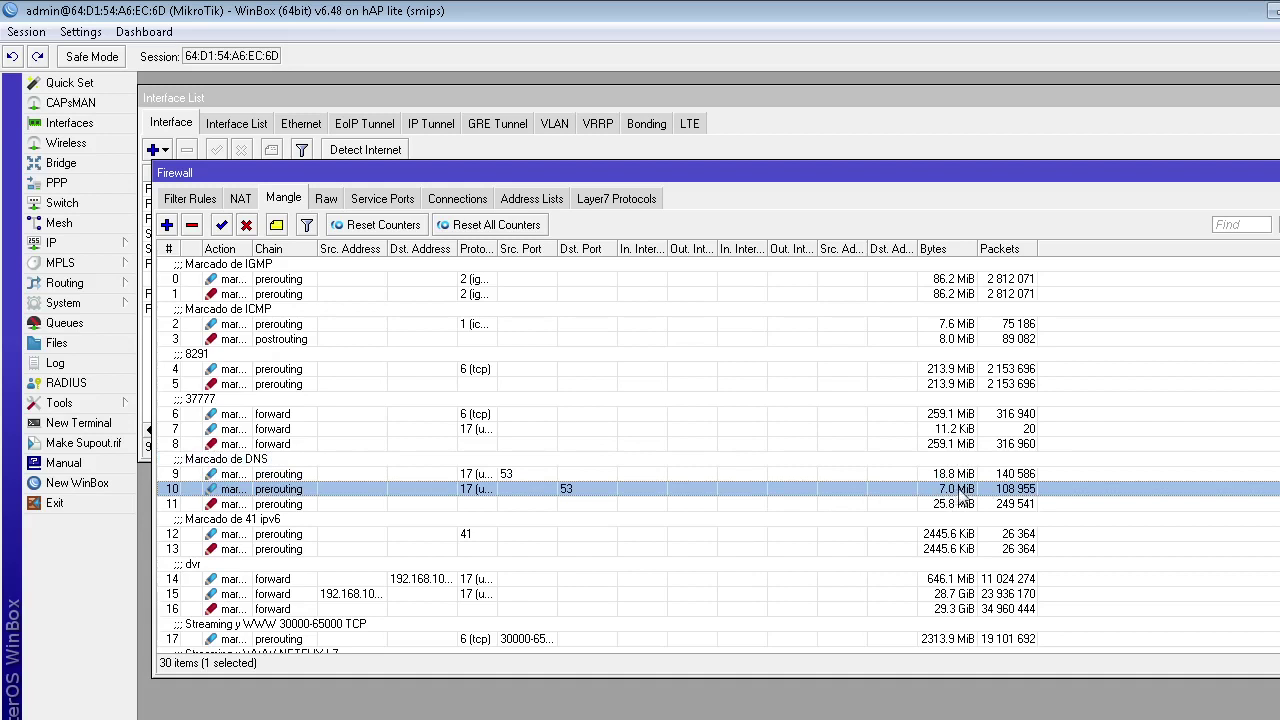
left_click(958, 508)
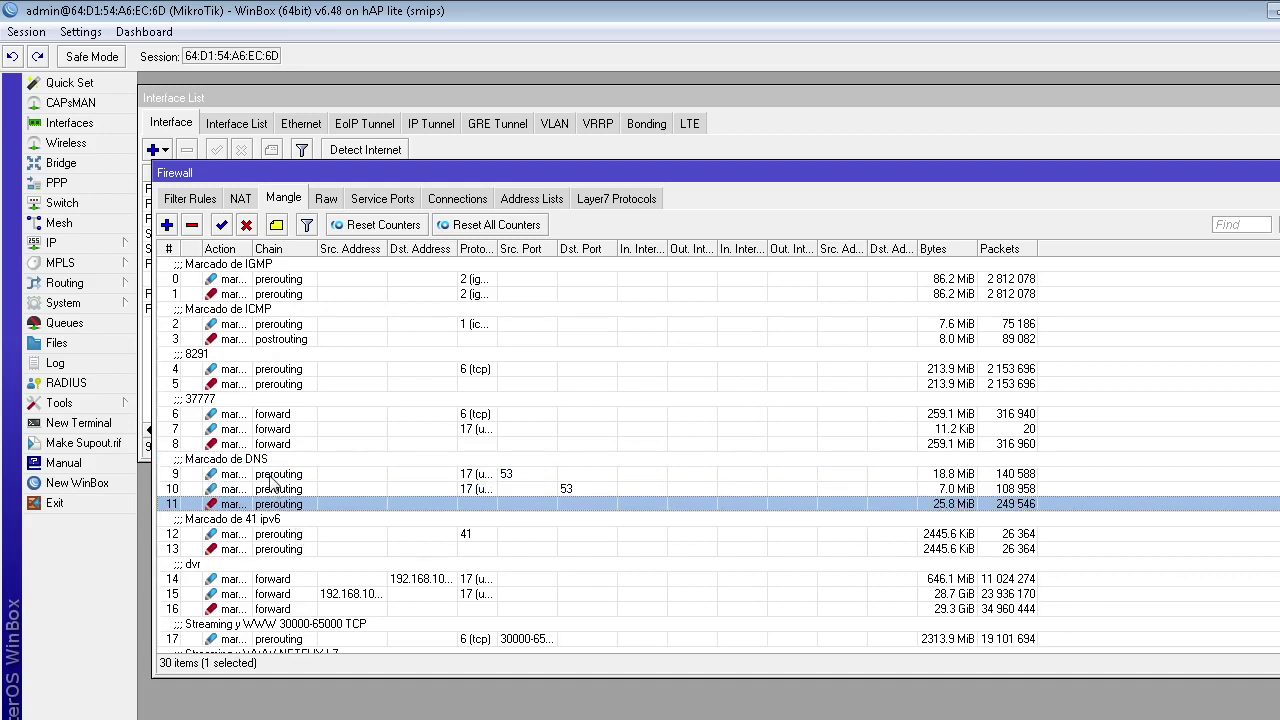
left_click(166, 225)
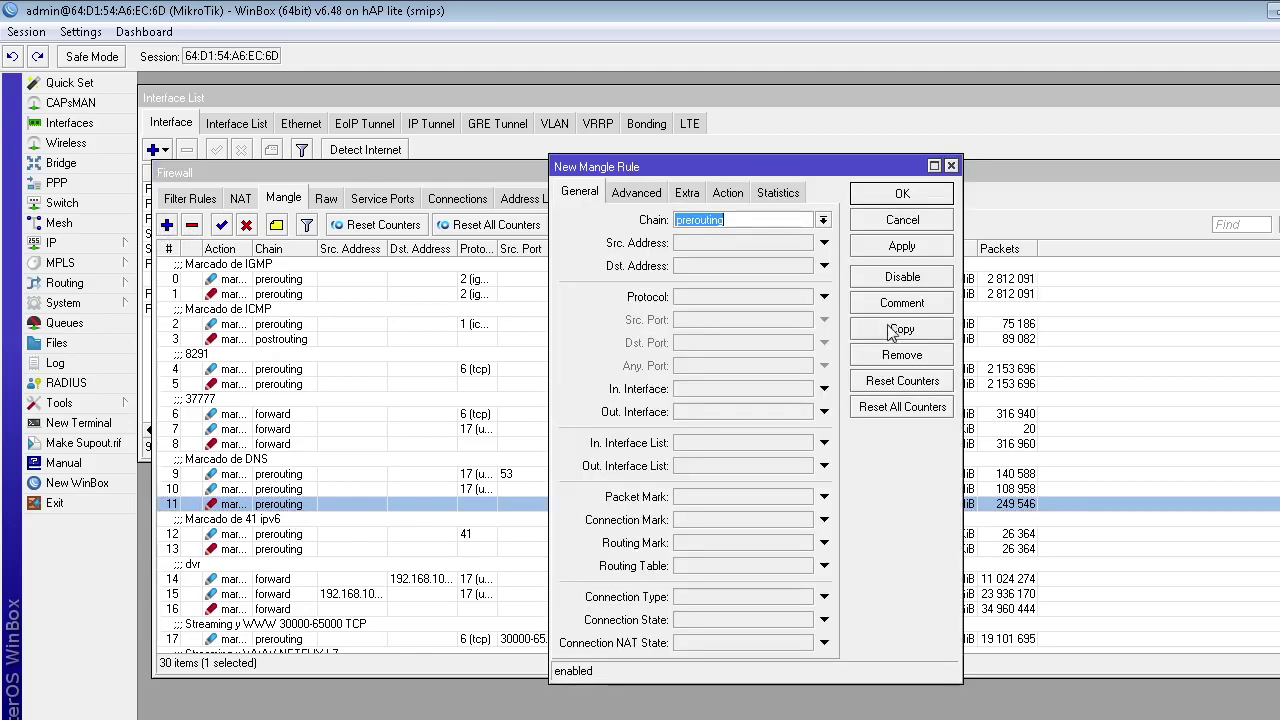
left_click(951, 166)
Inspect the chain, protocol and source port of the first Marcado de DNS mangle rule.
left_click(330, 472)
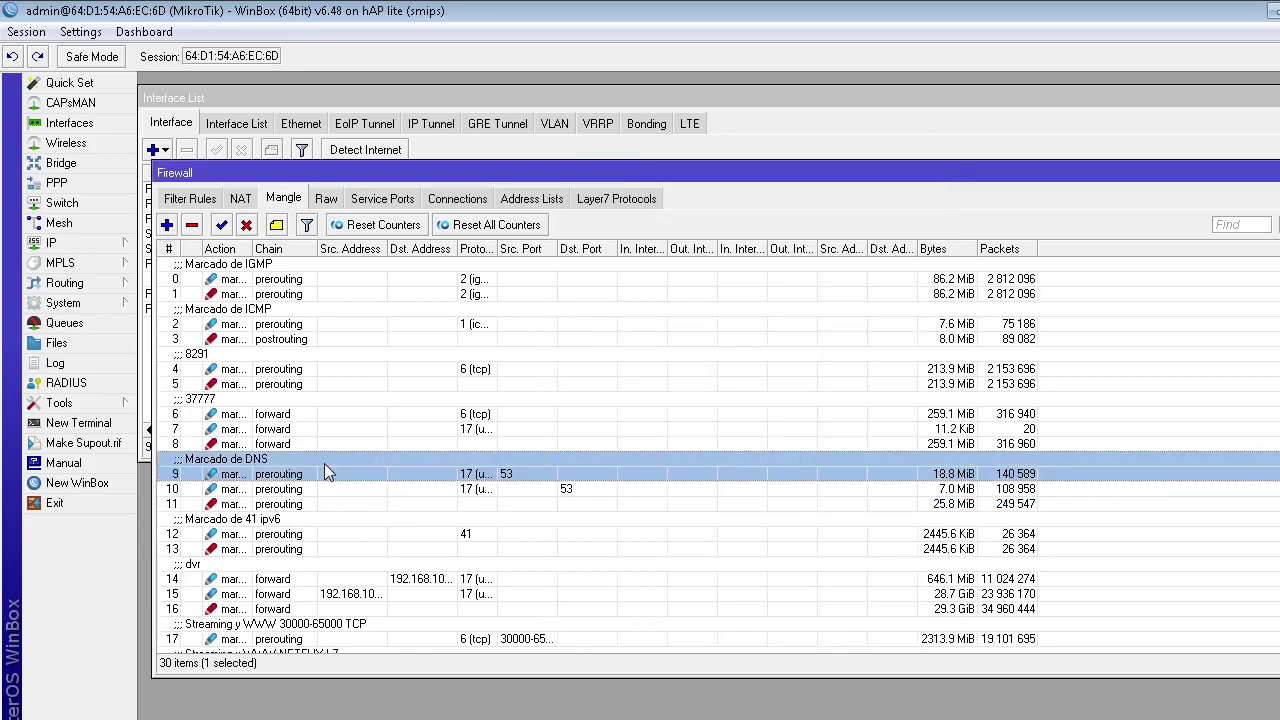
double_click(324, 468)
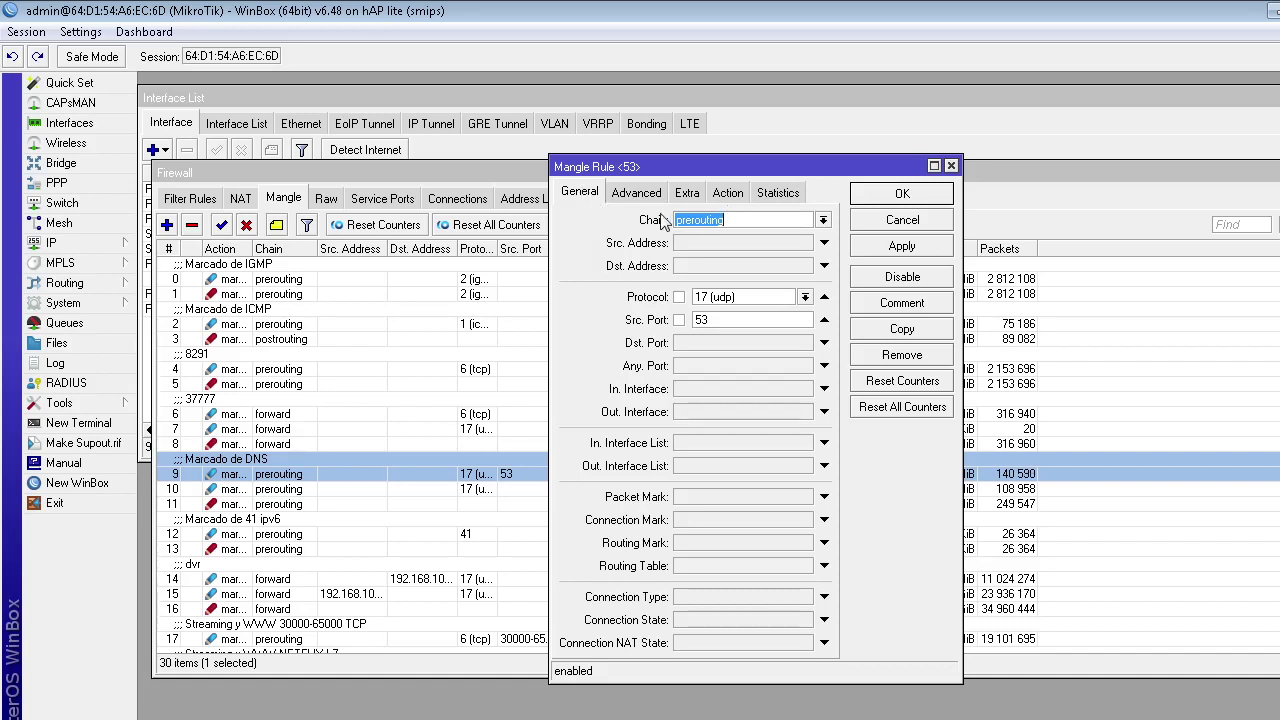
double_click(768, 220)
left_click(746, 299)
left_click(700, 318)
type("53")
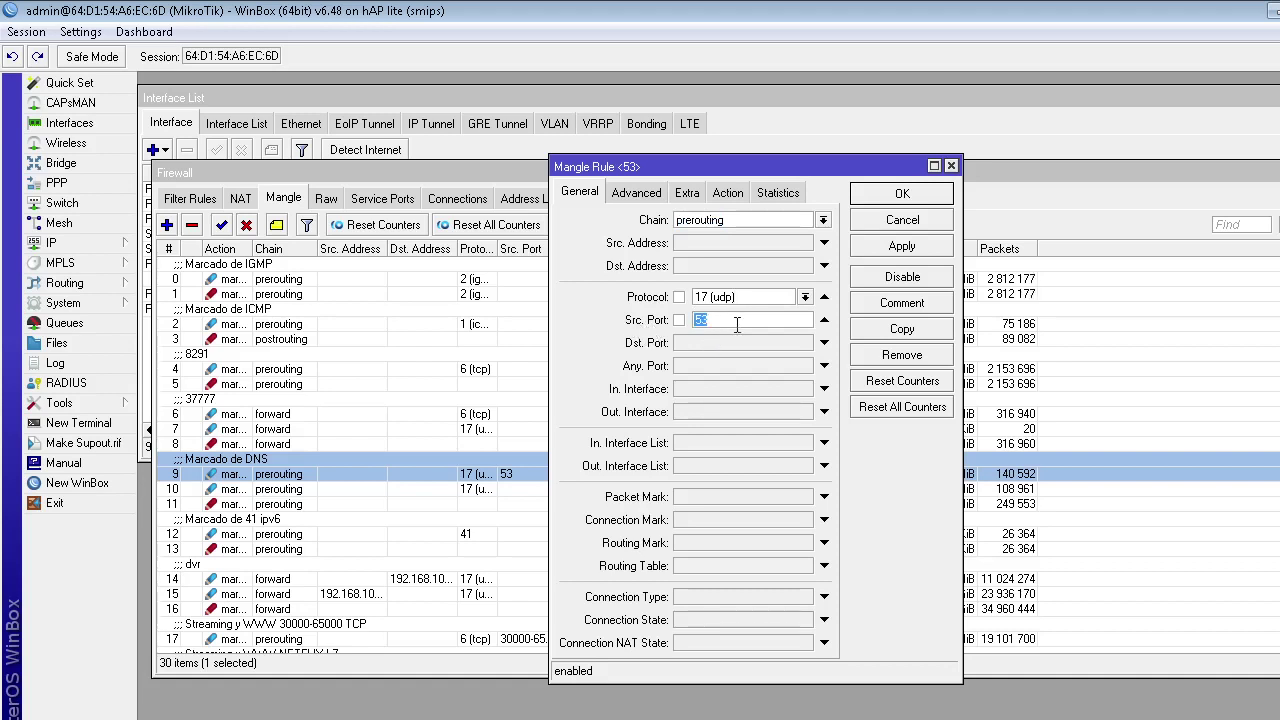
Review the first DNS rule's Advanced, Extra and Action settings, keeping mark connection as its action.
left_click(685, 198)
left_click(647, 200)
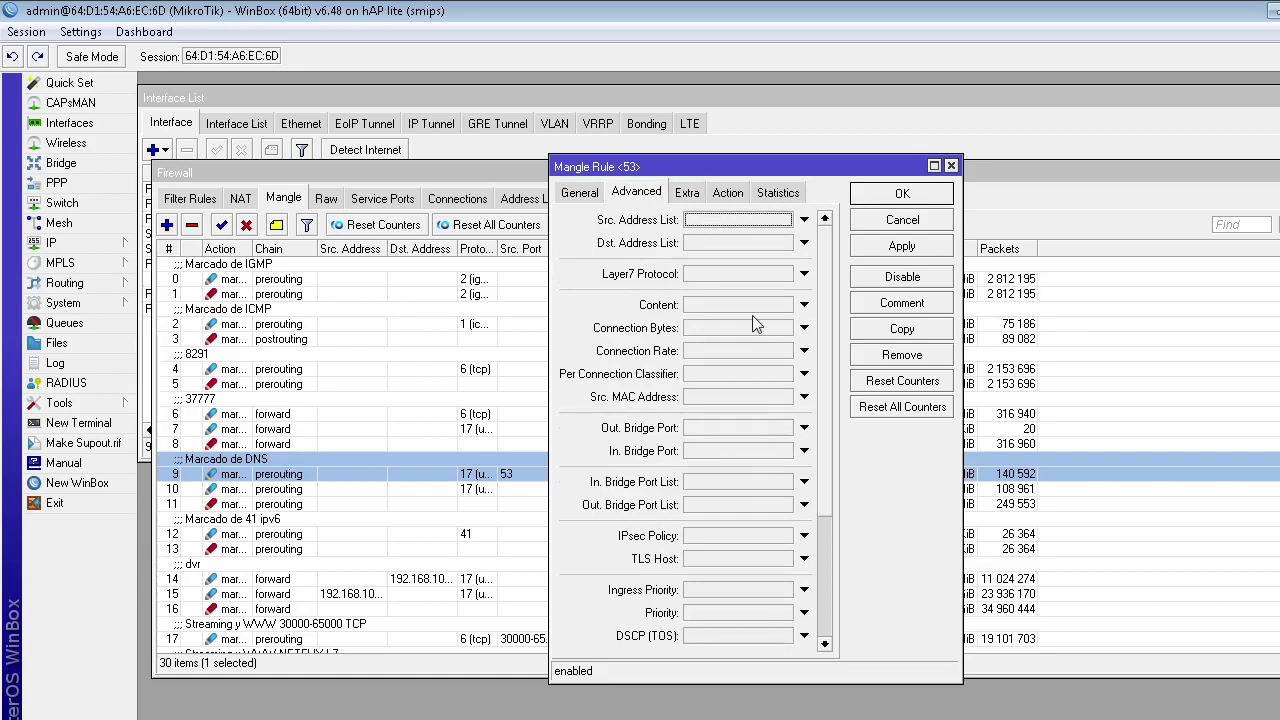
scroll(838, 246, "down", 3)
scroll(840, 246, "up", 3)
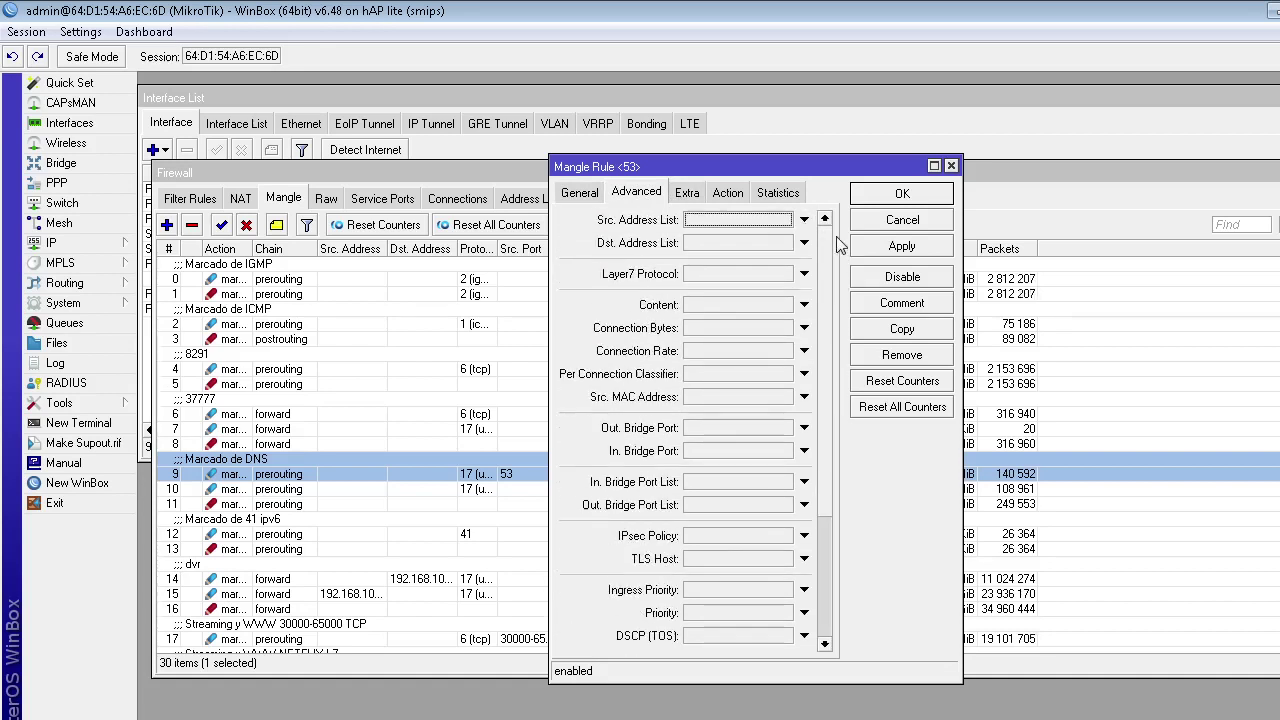
left_click(687, 193)
left_click(728, 193)
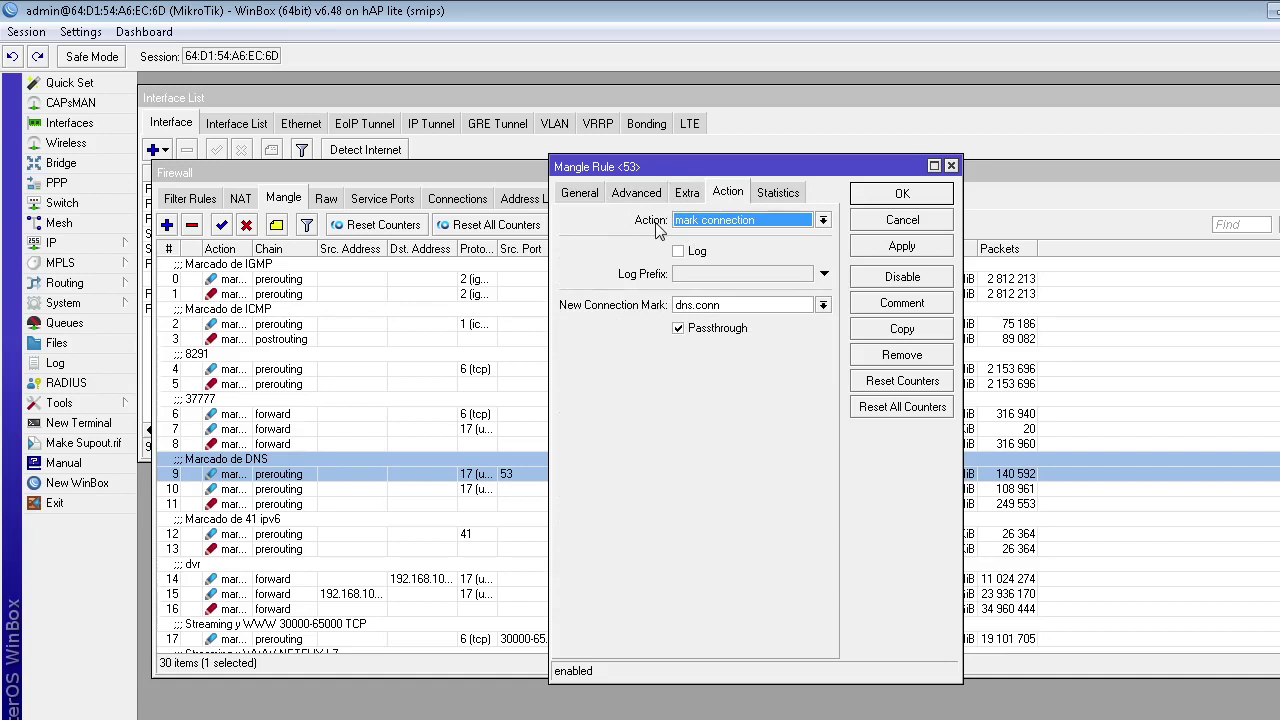
left_click(759, 225)
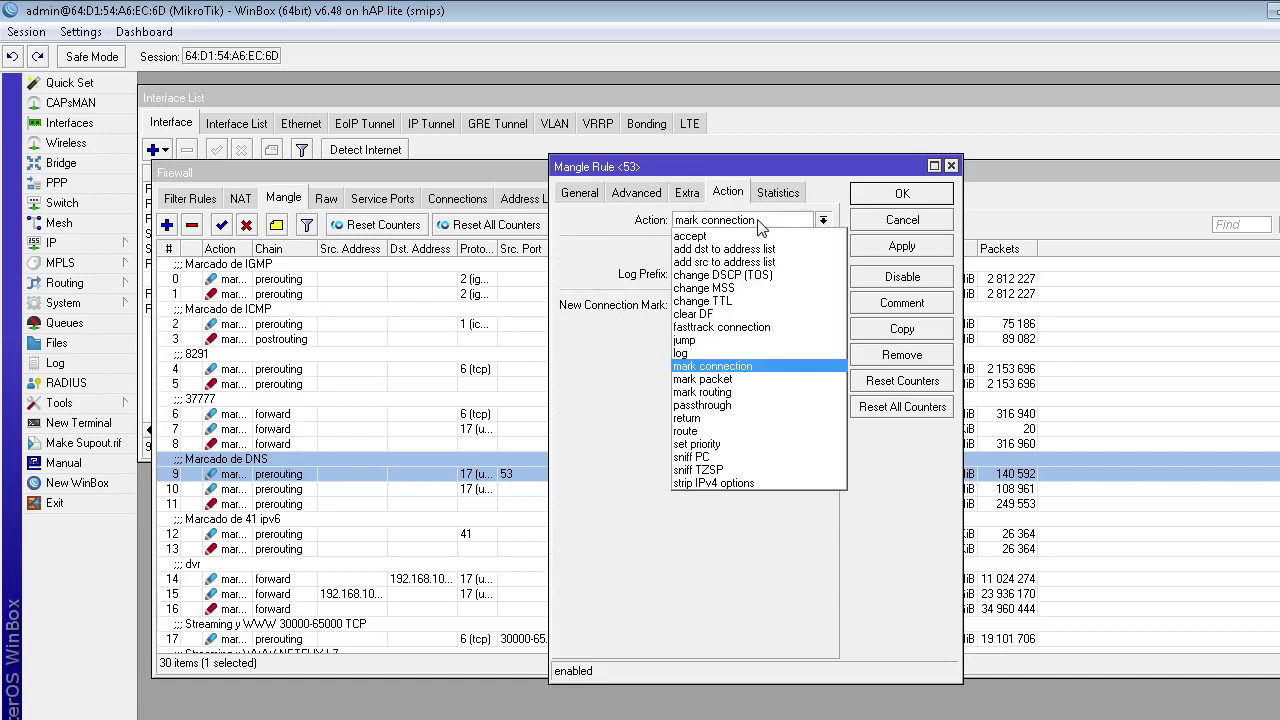
left_click(800, 367)
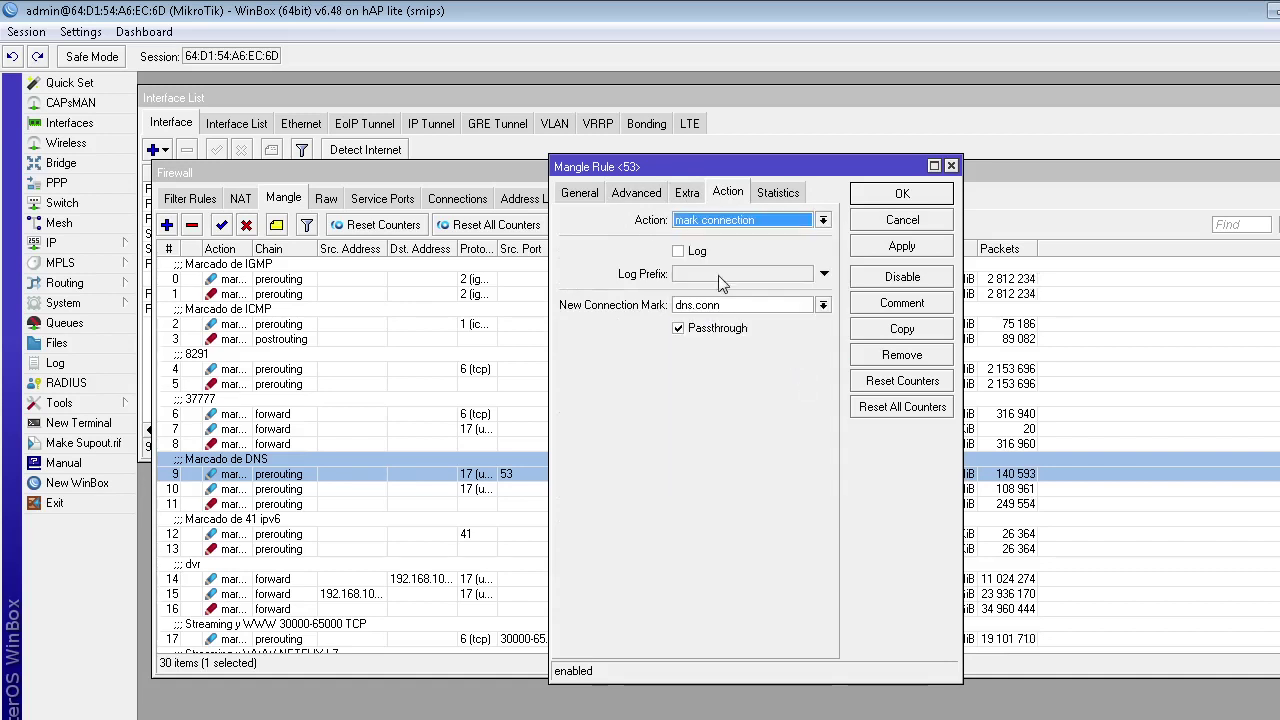
Check the first DNS rule's new connection mark and passthrough option, and close the rule.
left_click(696, 305)
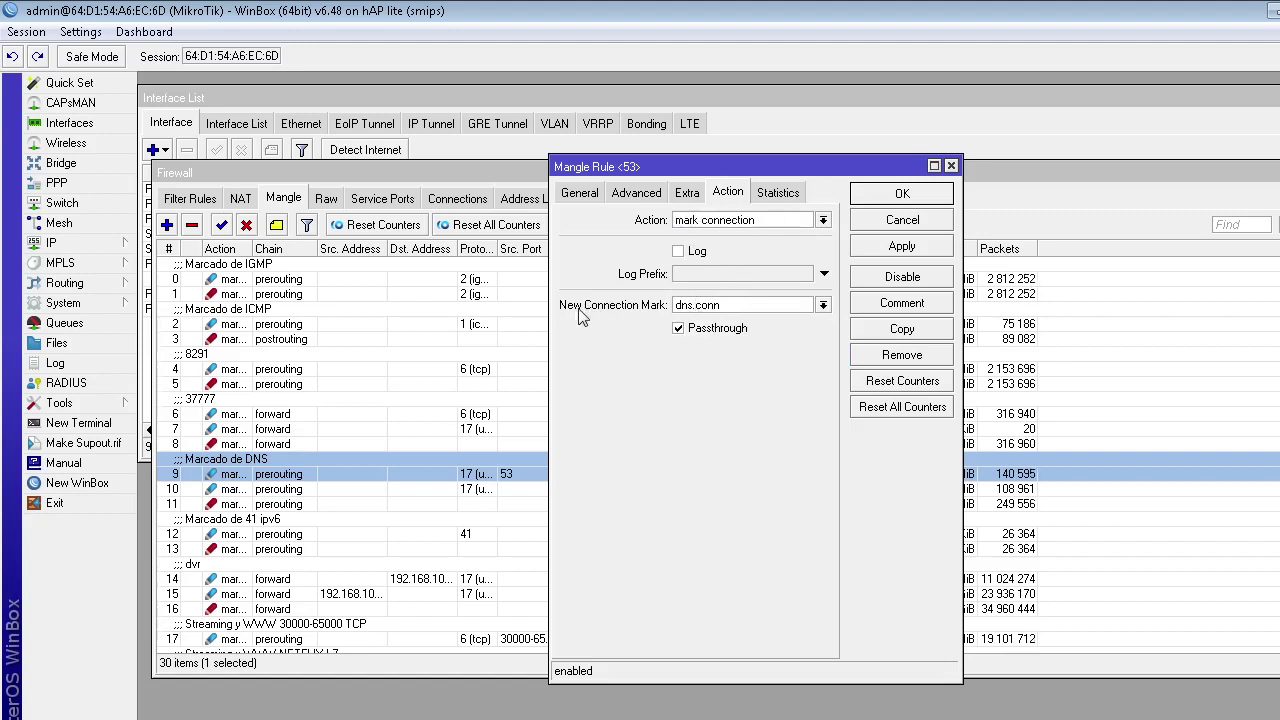
double_click(691, 313)
left_click(736, 311)
double_click(705, 305)
left_click(698, 336)
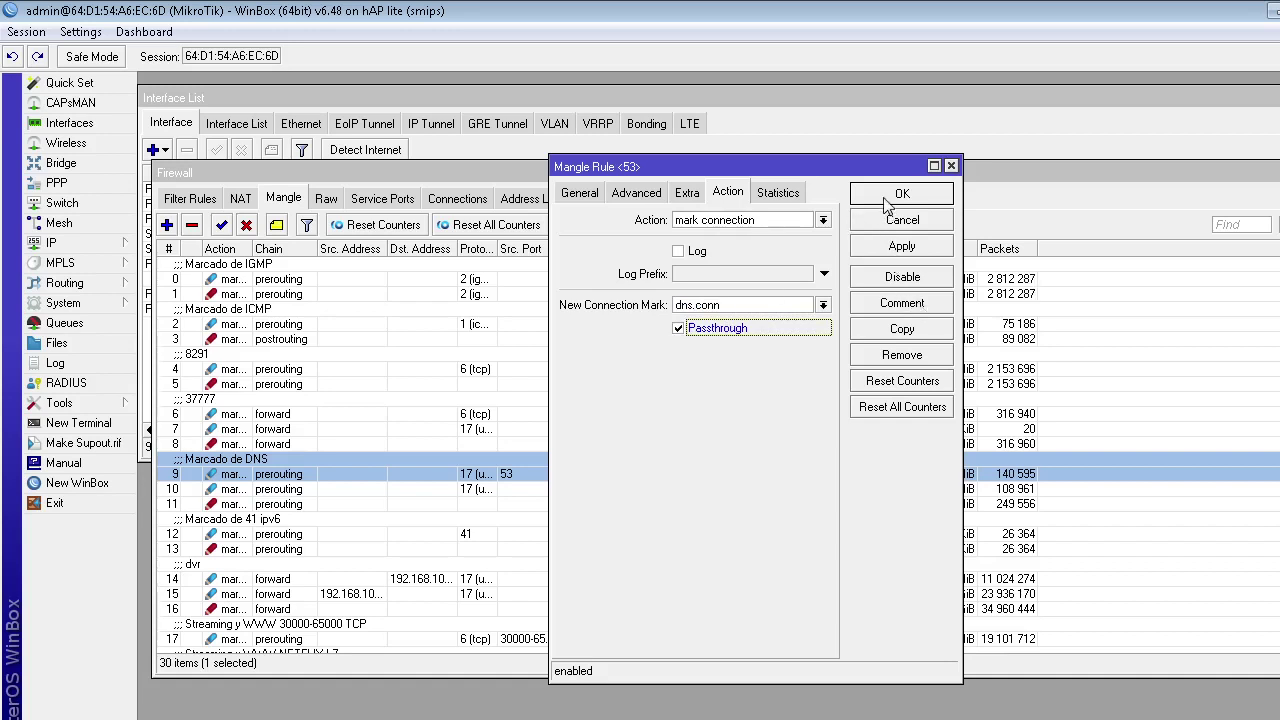
left_click(900, 195)
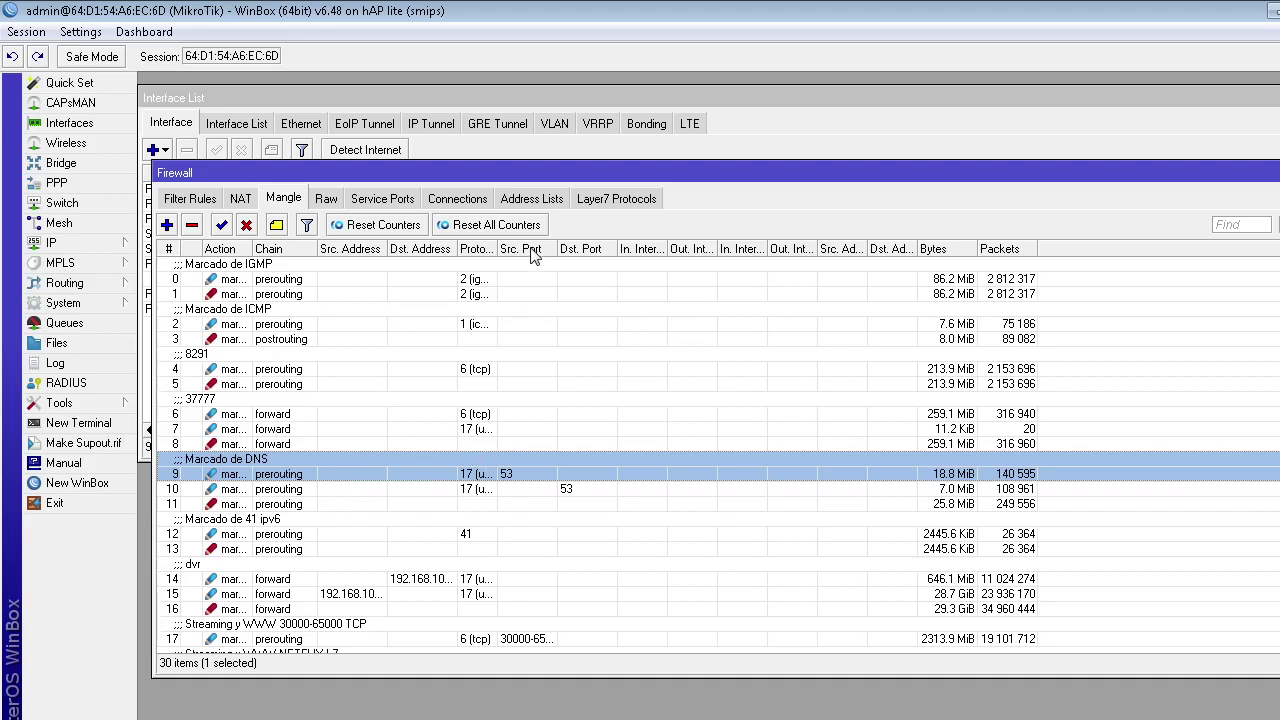
Inspect the second Marcado de DNS rule's chain, protocol and destination port, plus its Advanced and Extra settings.
double_click(537, 492)
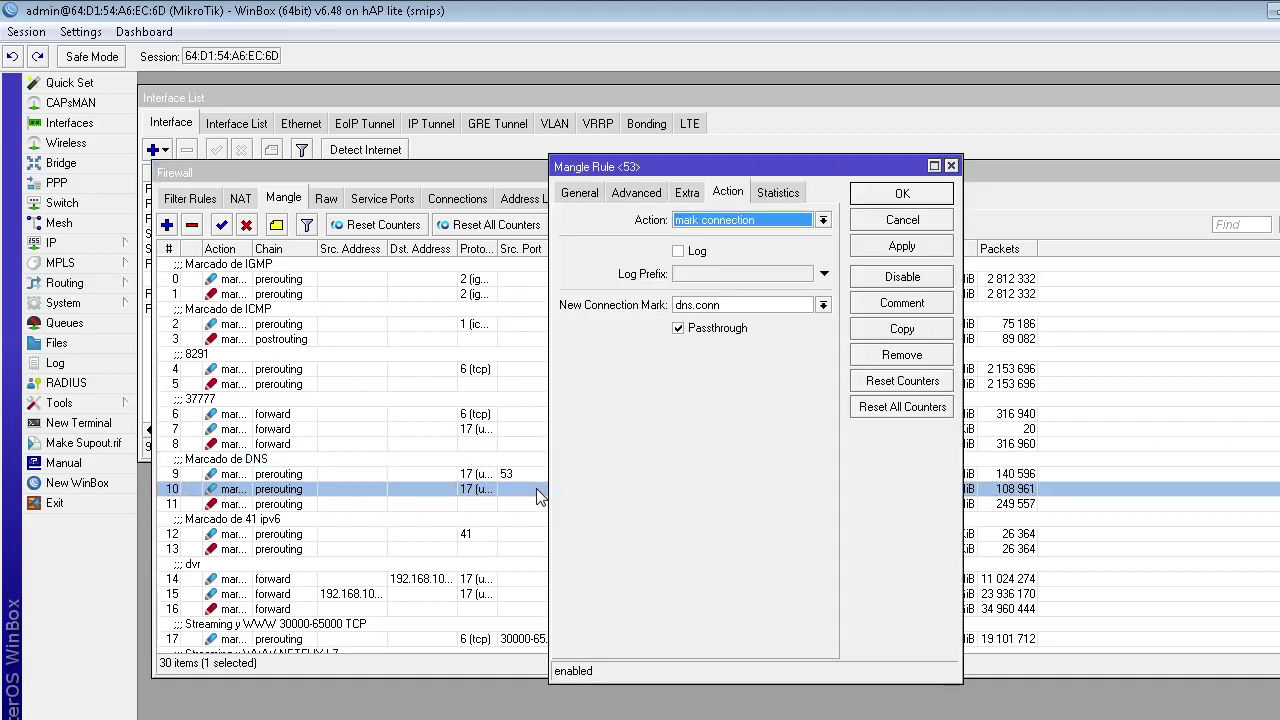
left_click(594, 200)
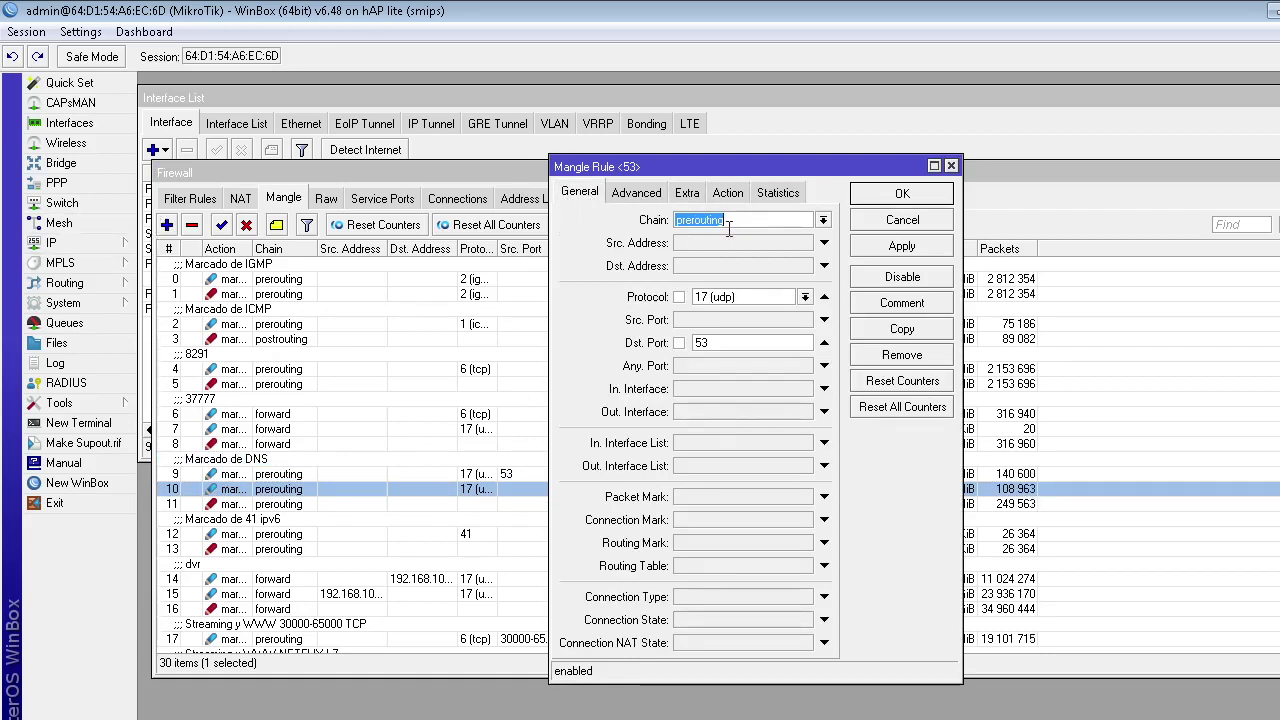
left_click(753, 302)
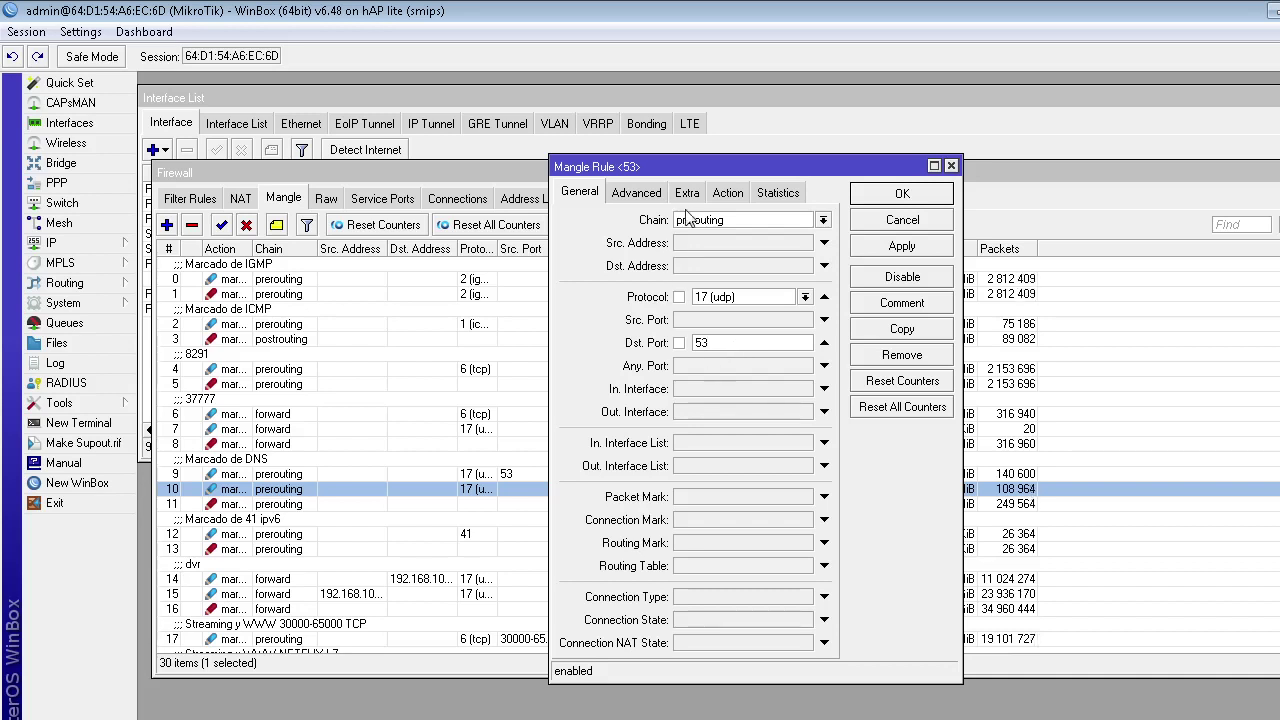
left_click(637, 195)
left_click(687, 196)
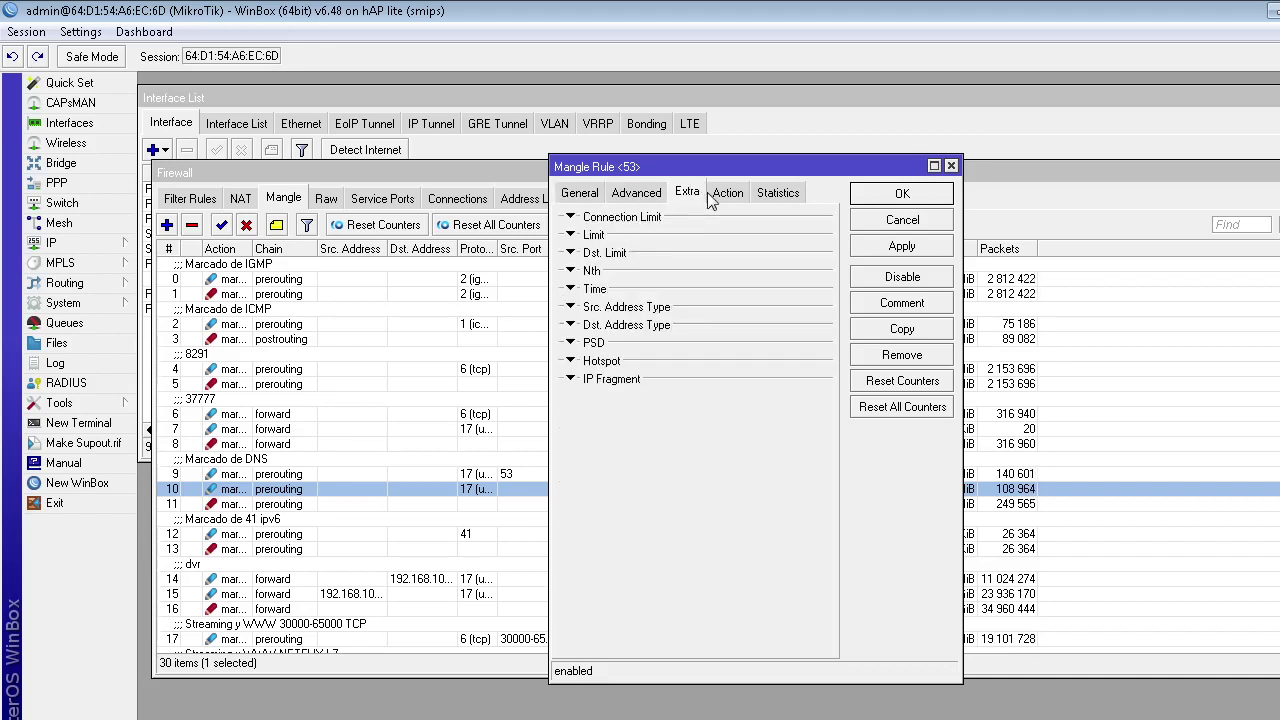
Review the second DNS rule's action, new connection mark and passthrough option, and apply the rule as it is.
left_click(723, 197)
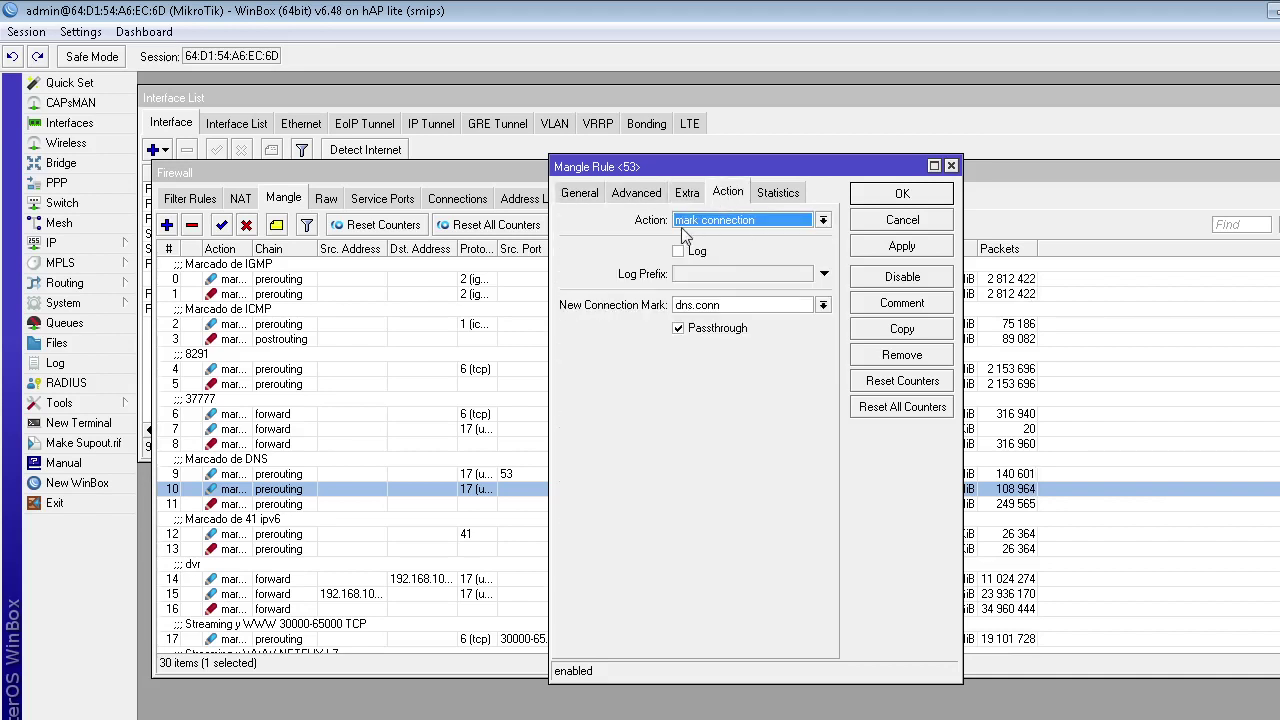
left_click(735, 226)
left_click(733, 226)
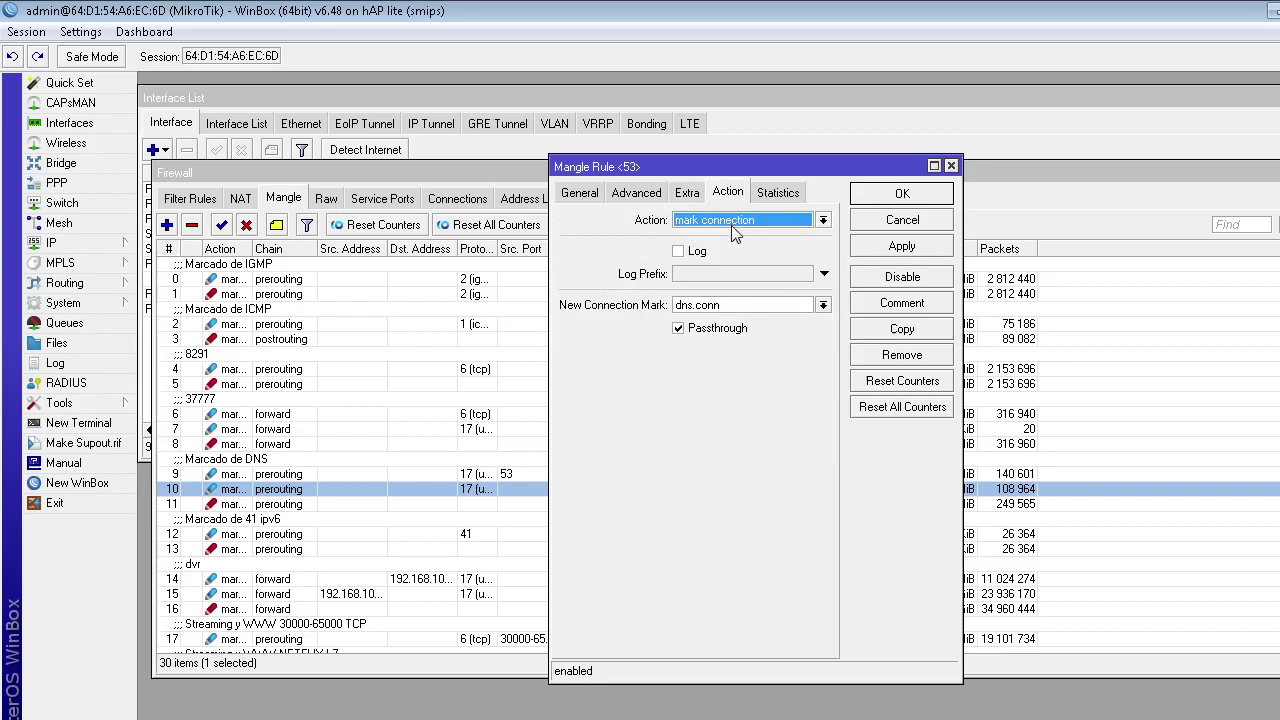
left_click(728, 308)
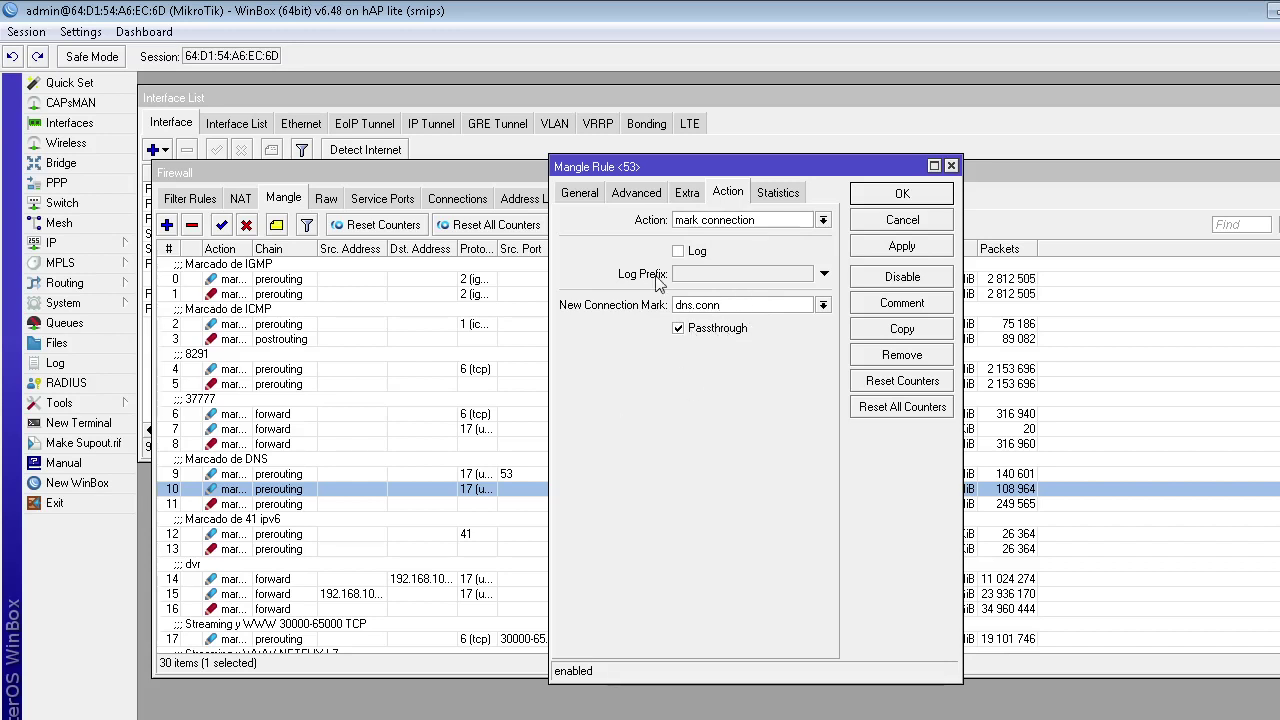
left_click(717, 330)
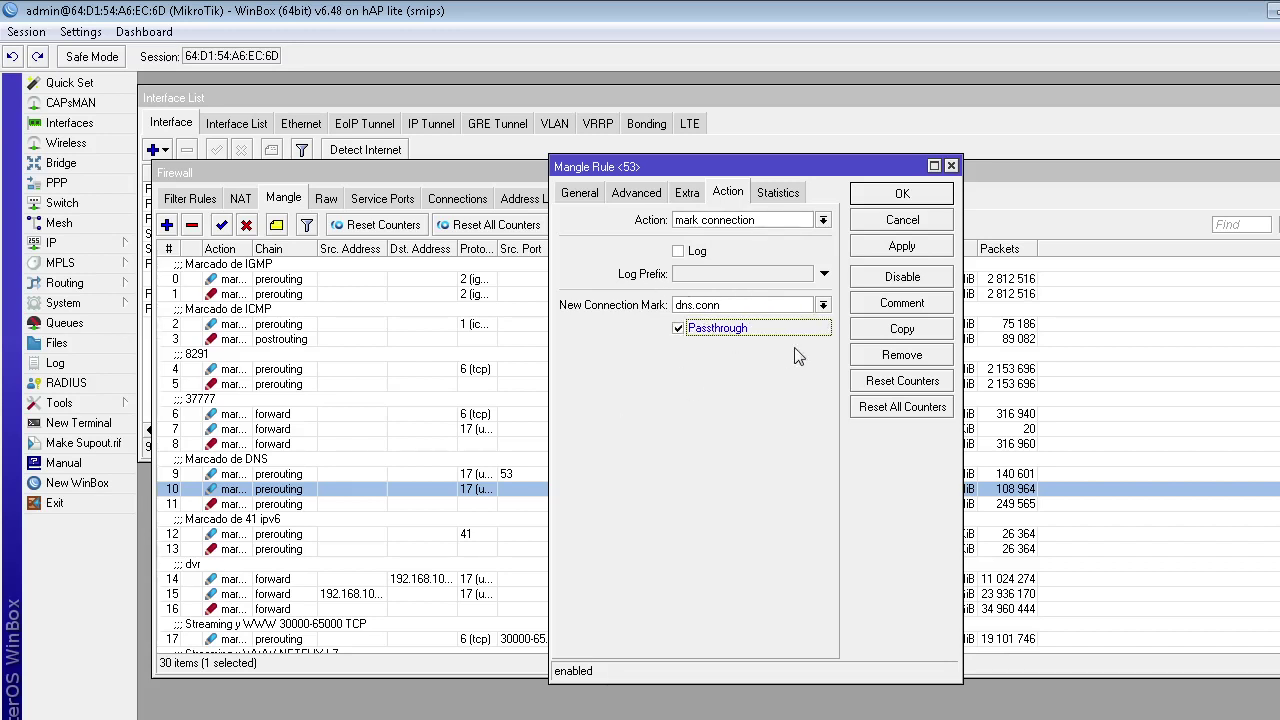
left_click(899, 248)
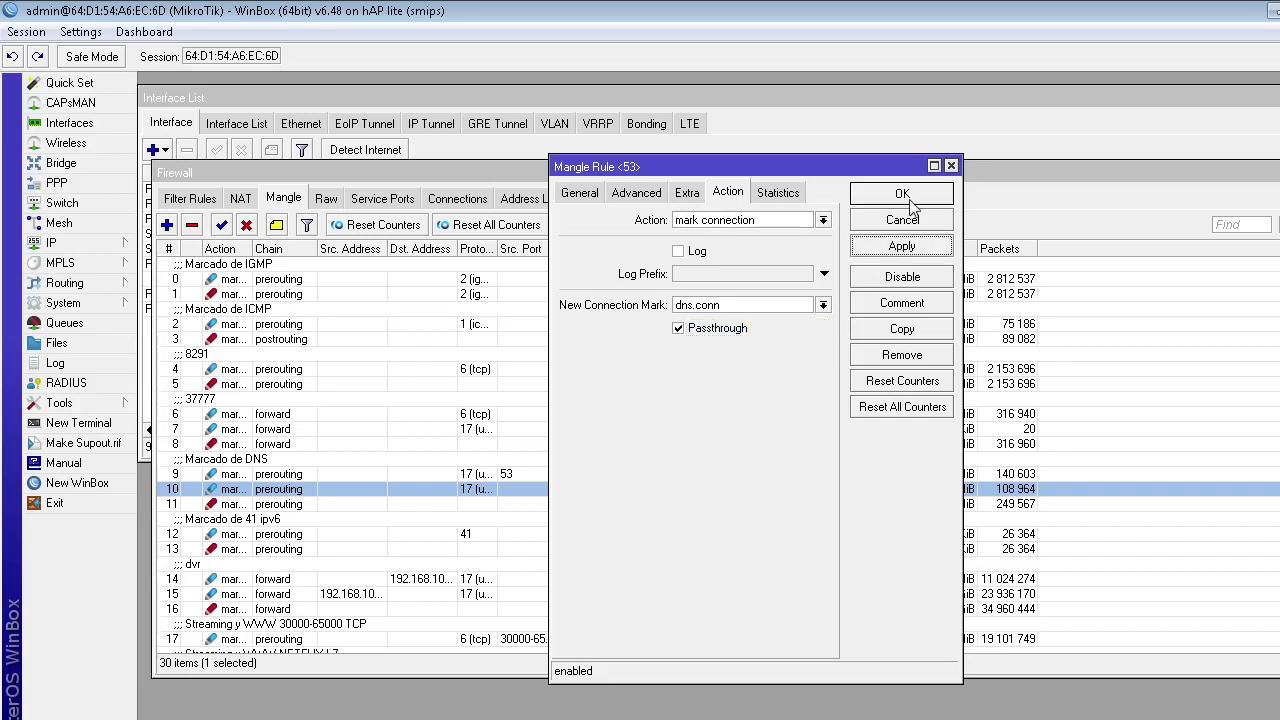
left_click(902, 195)
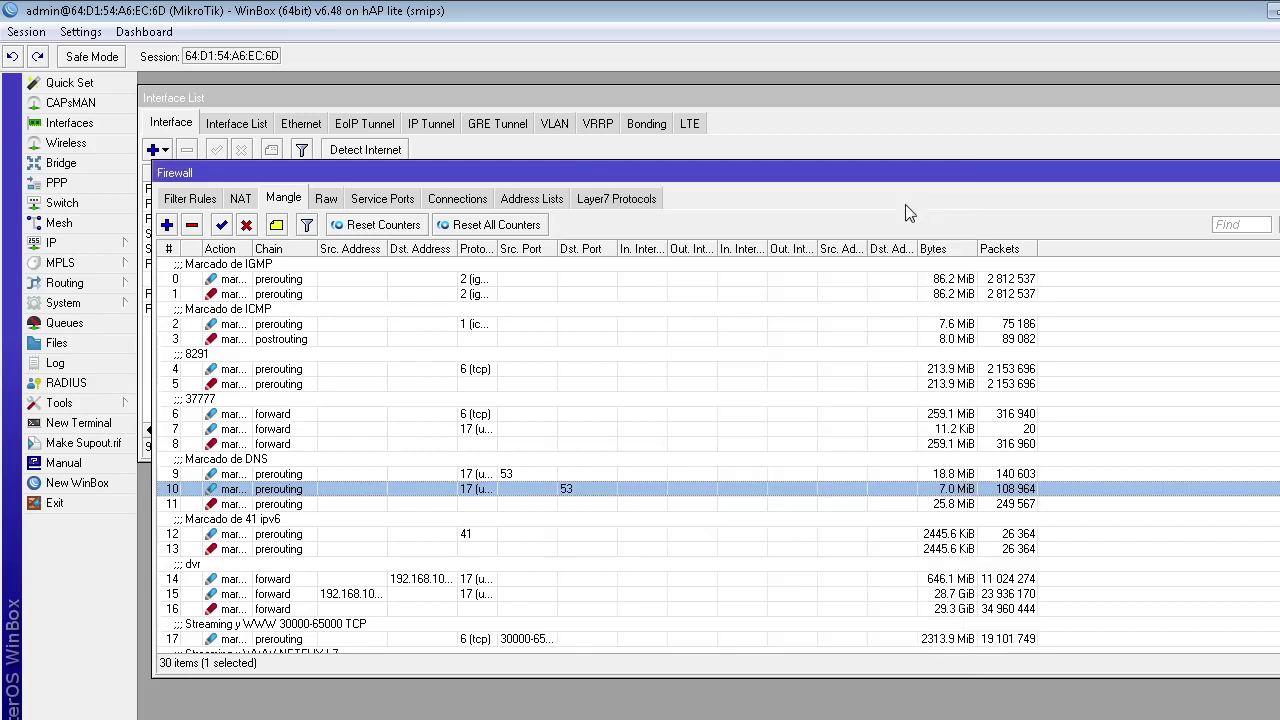
Compare the two port 53 connection-marking rules under Marcado de DNS in the mangle list.
left_click(284, 474)
left_click(300, 489)
left_click(296, 475)
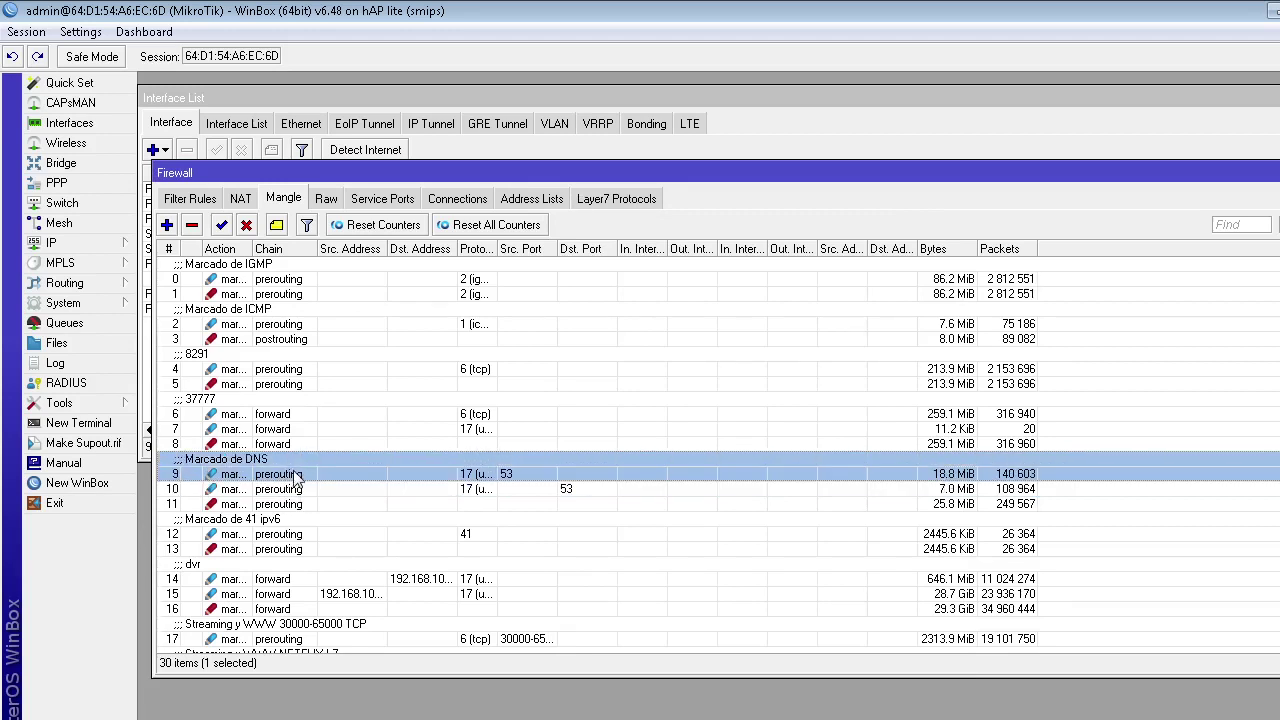
left_click(304, 489)
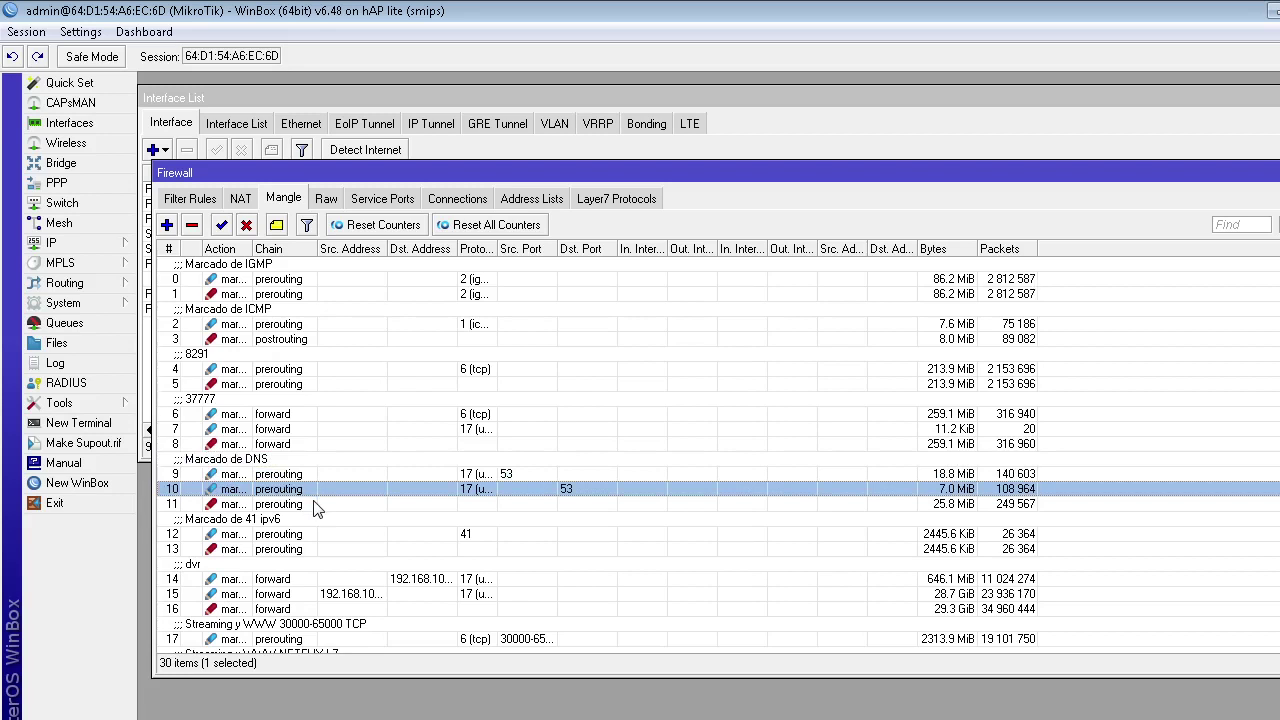
left_click(310, 474)
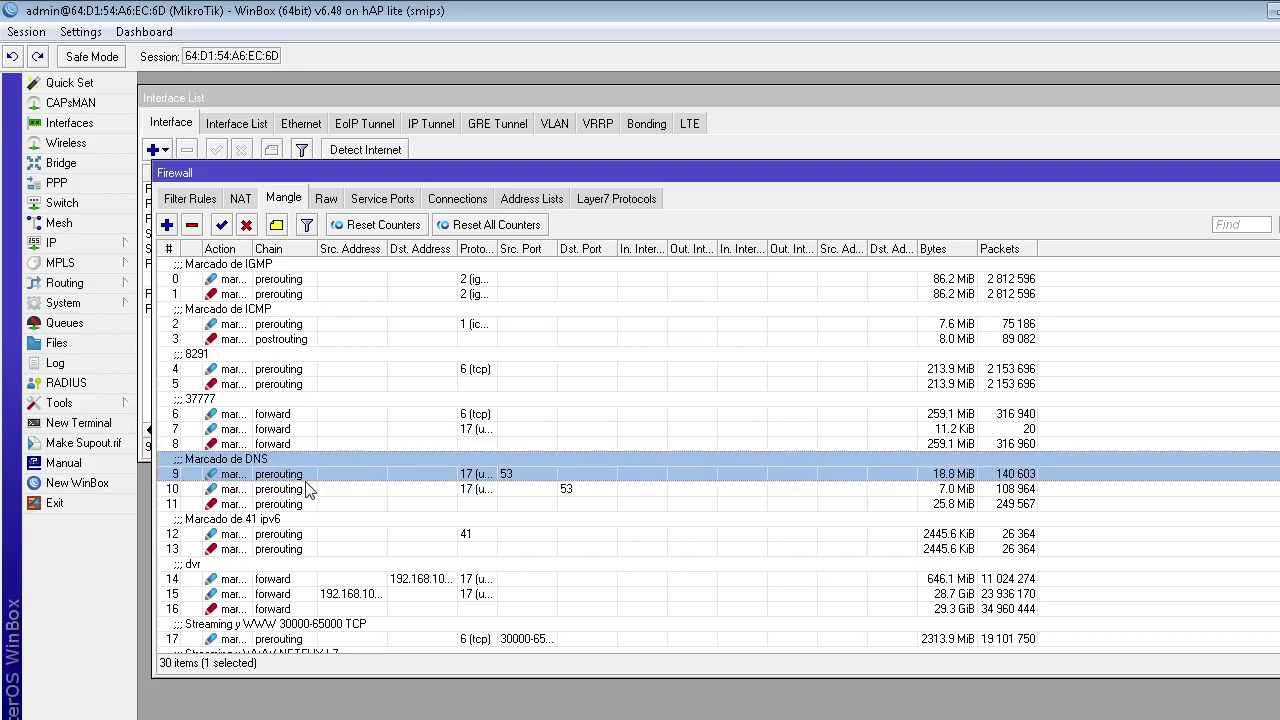
left_click(314, 489)
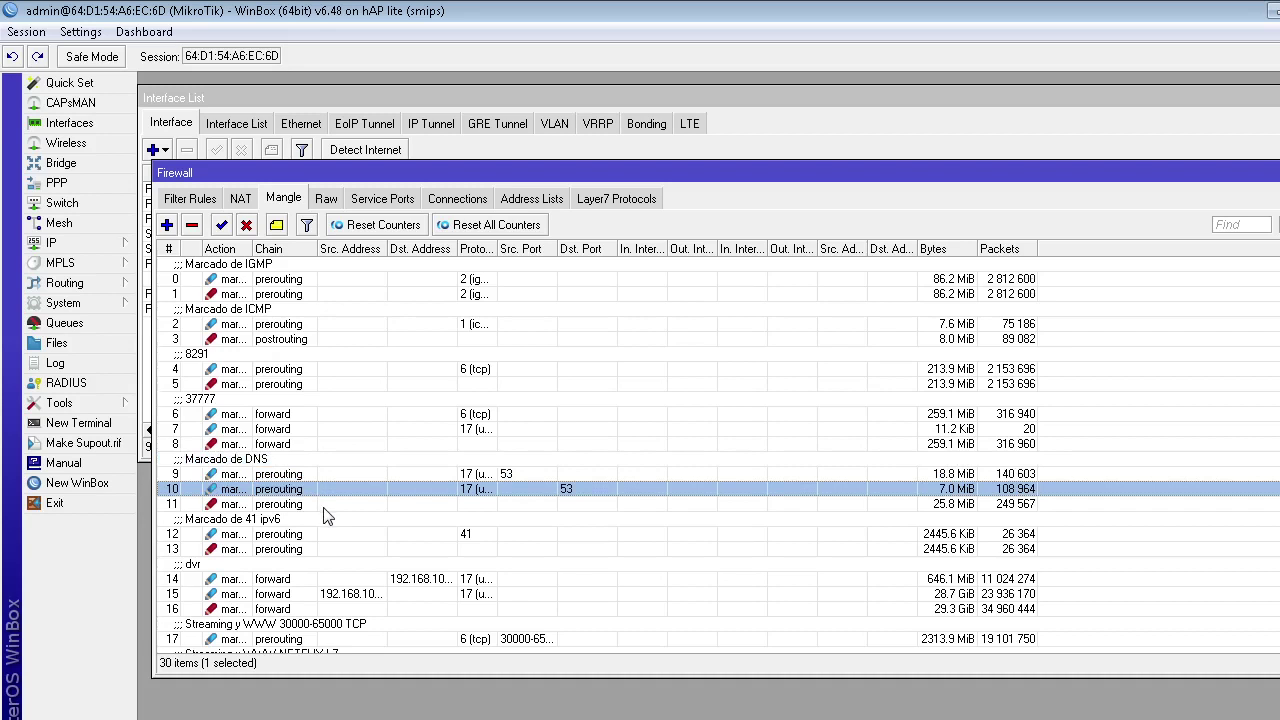
left_click(167, 225)
left_click(955, 174)
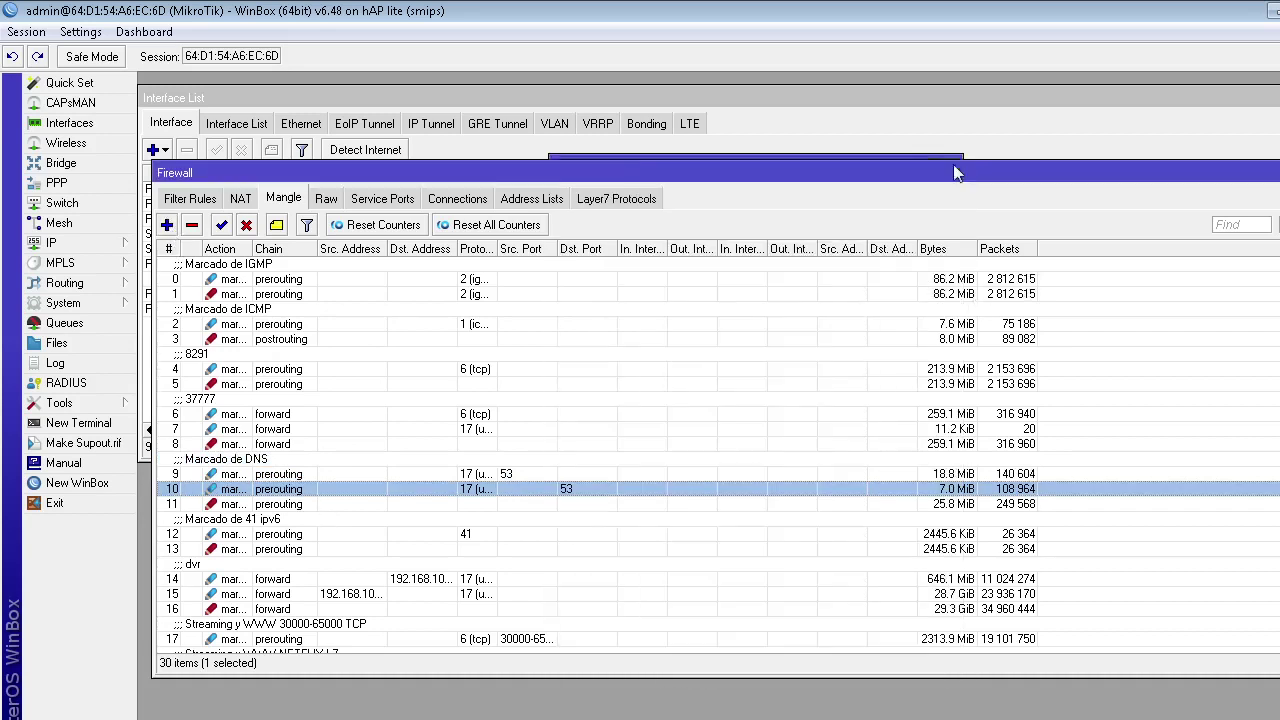
Open the third Marcado de DNS rule and choose dns.conn as the connection mark it matches.
double_click(258, 504)
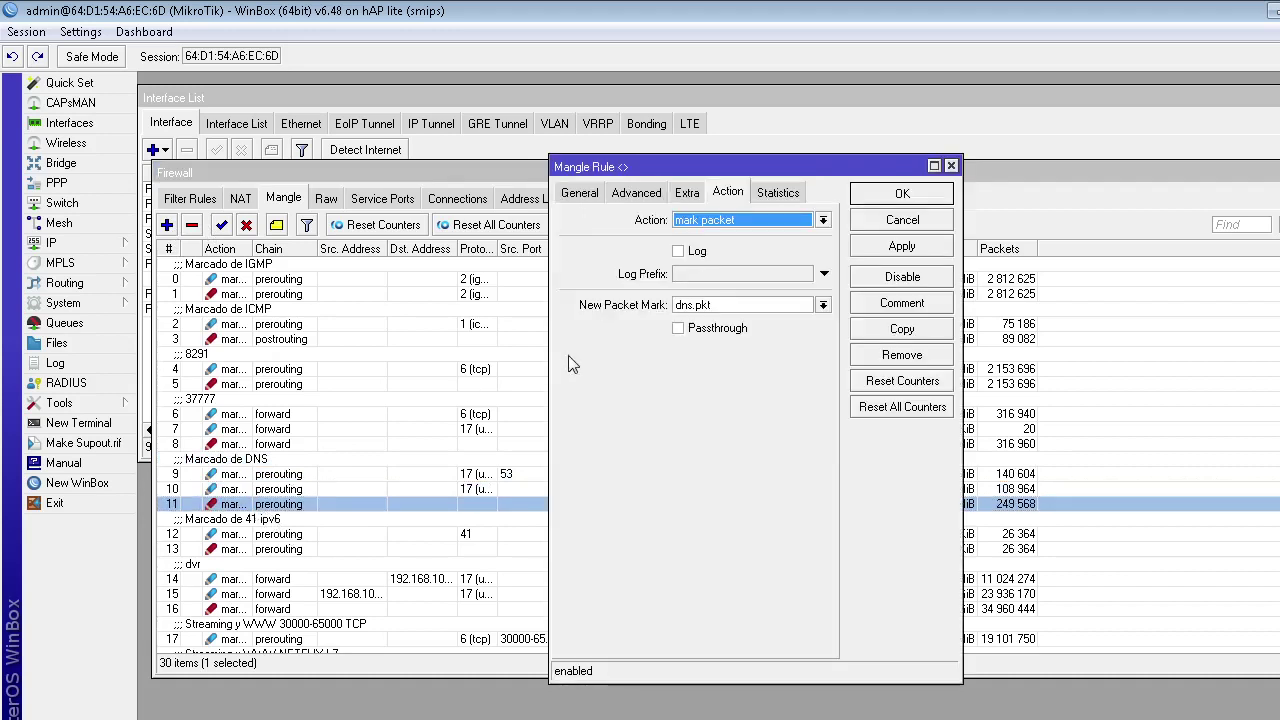
left_click(580, 193)
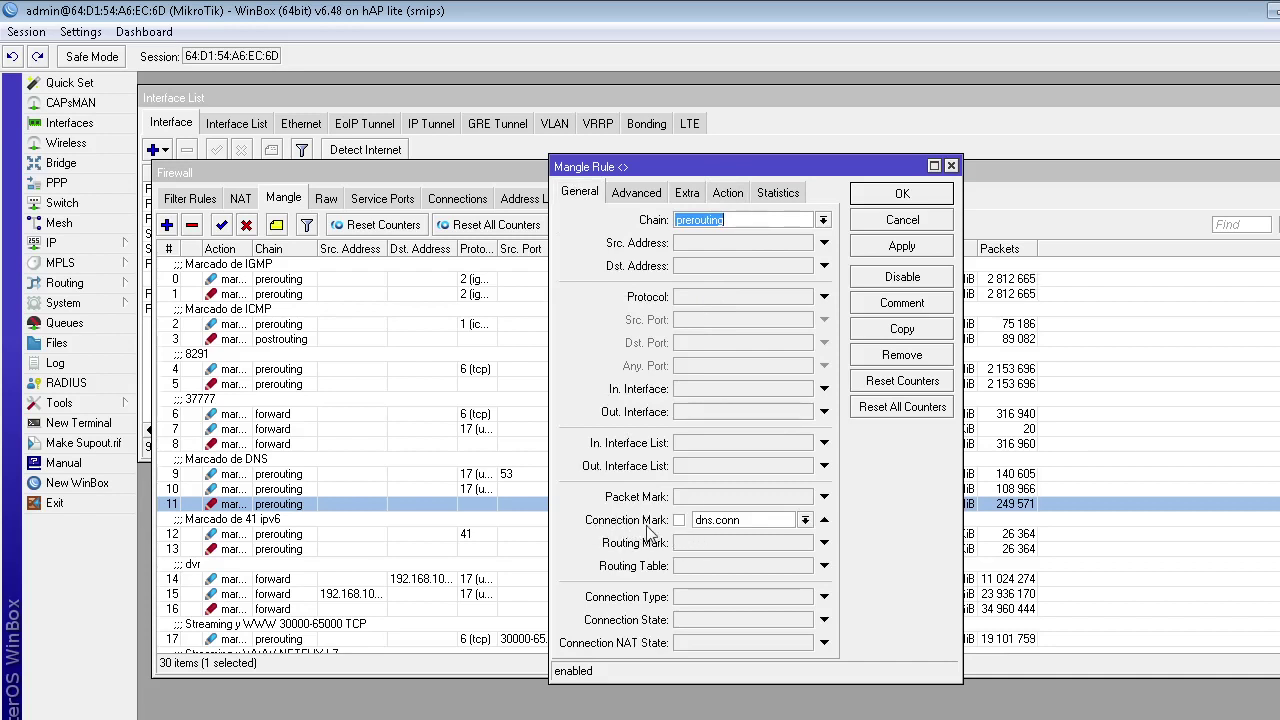
left_click(805, 520)
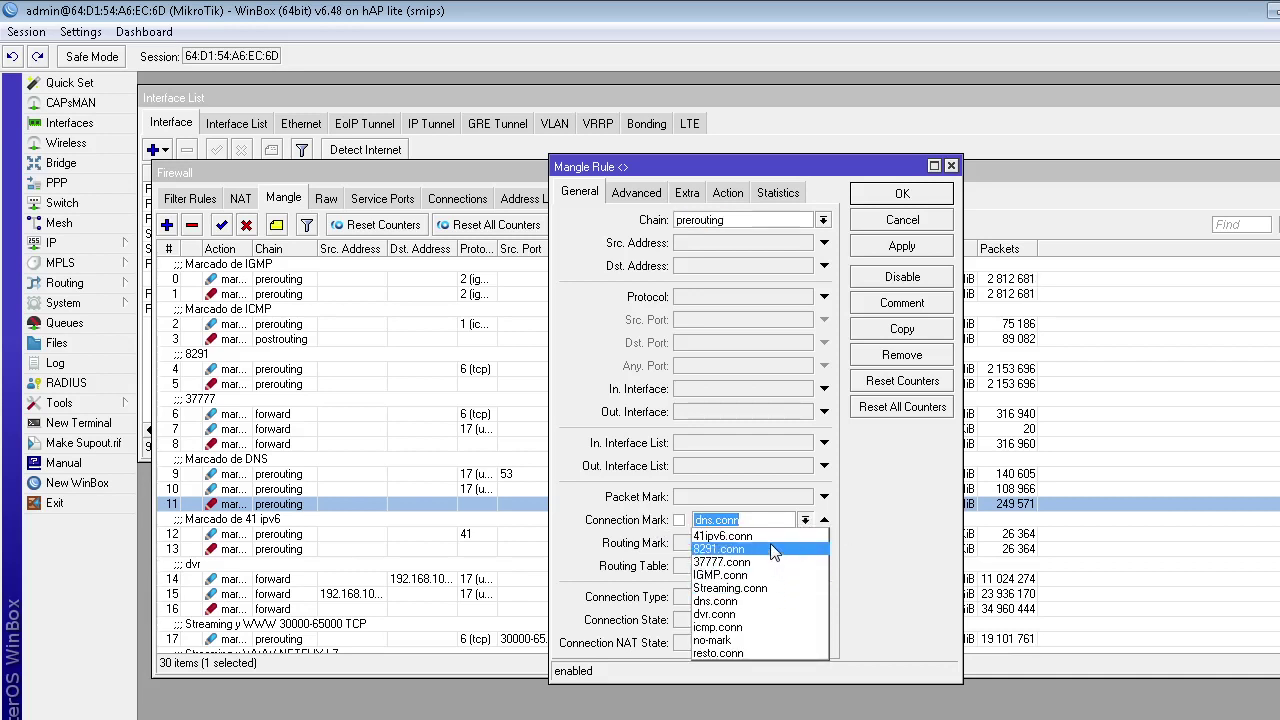
left_click(771, 601)
left_click(759, 525)
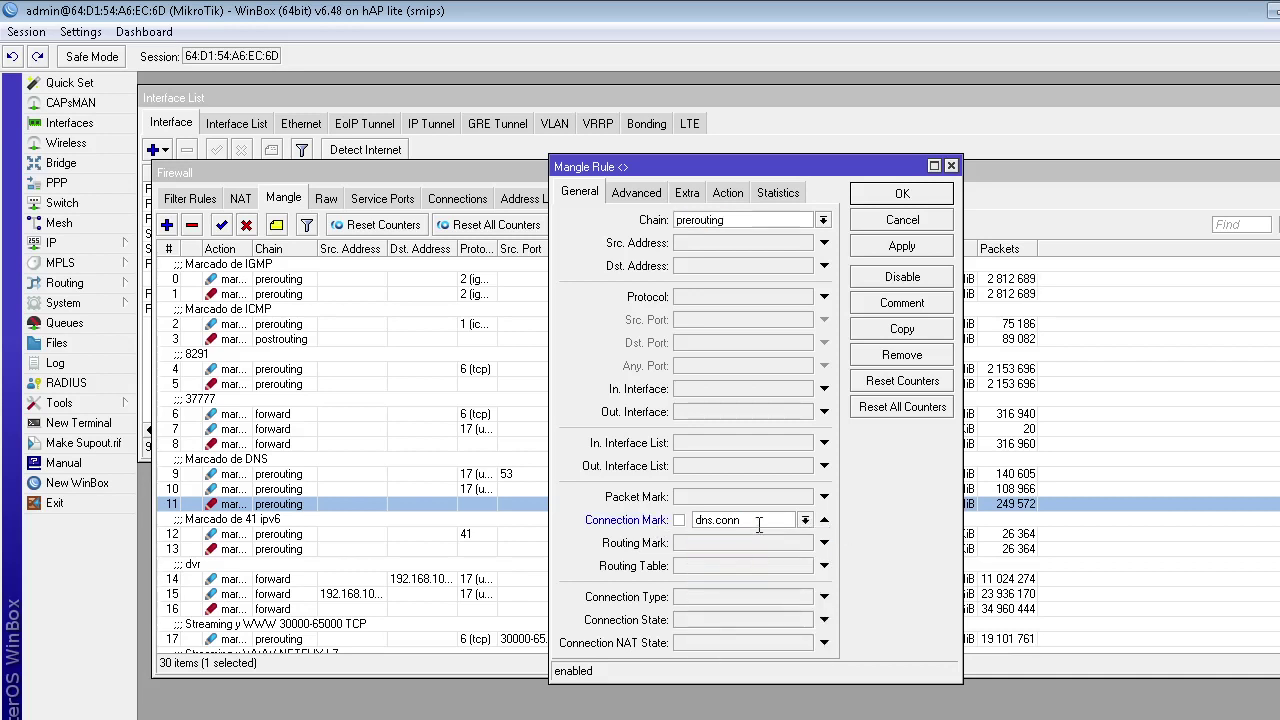
Select mark packet as the third DNS rule's action, check its new packet mark, and apply the rule.
left_click(644, 197)
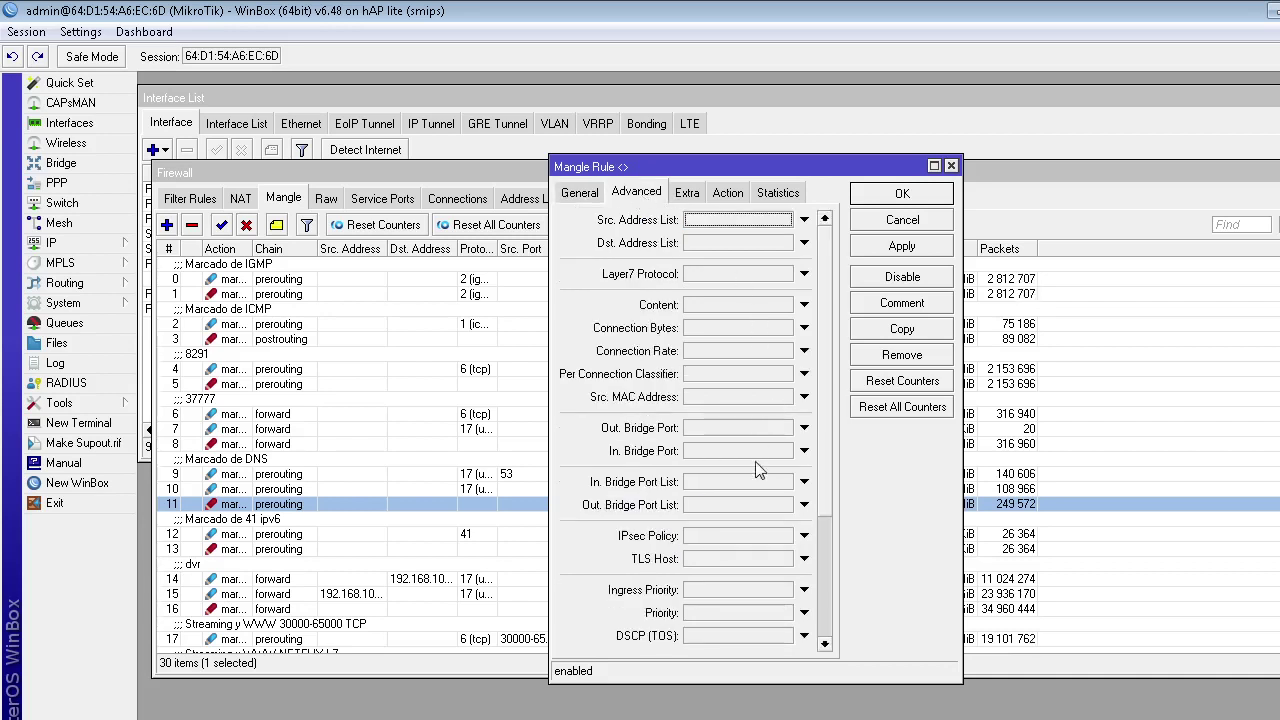
left_click(685, 193)
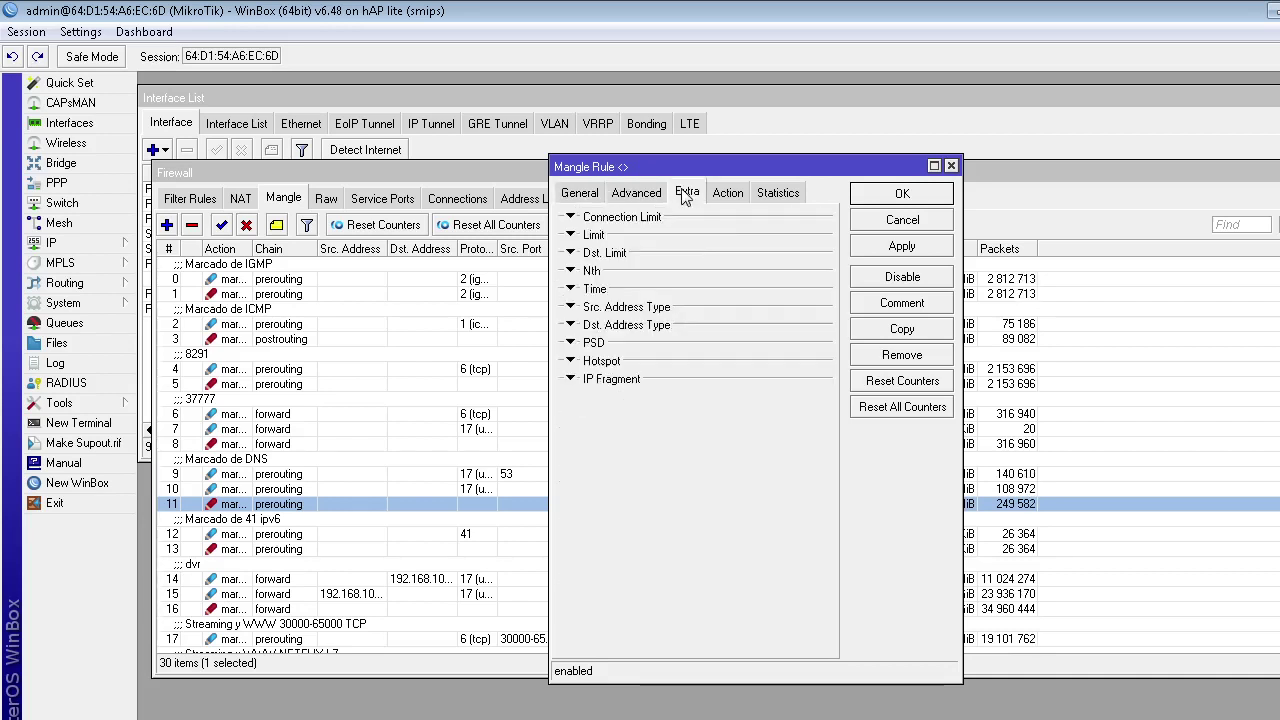
left_click(725, 195)
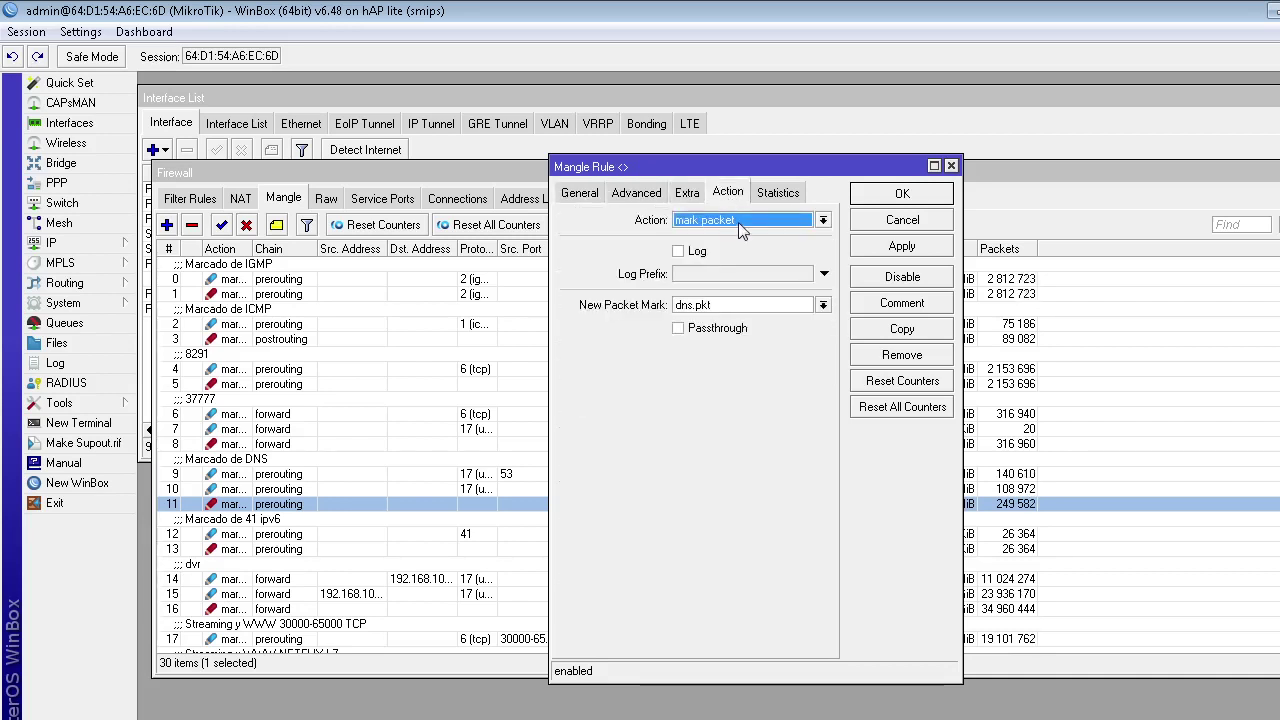
left_click(713, 218)
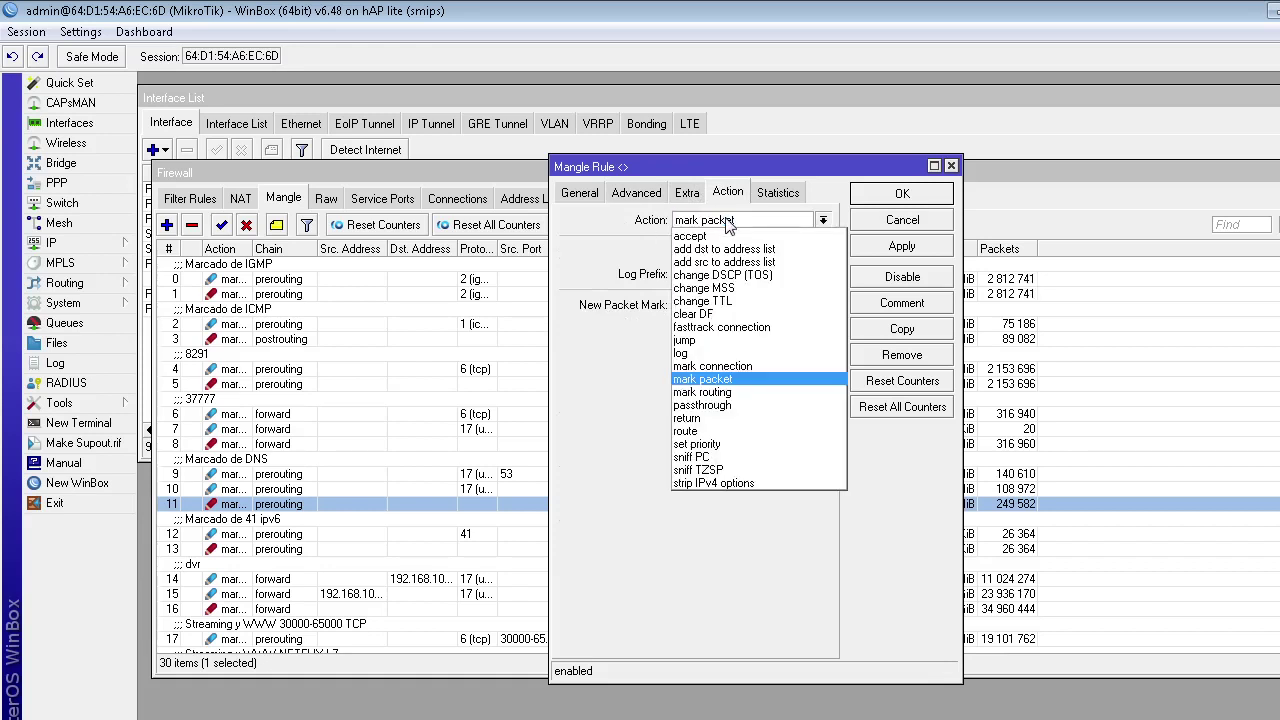
left_click(802, 382)
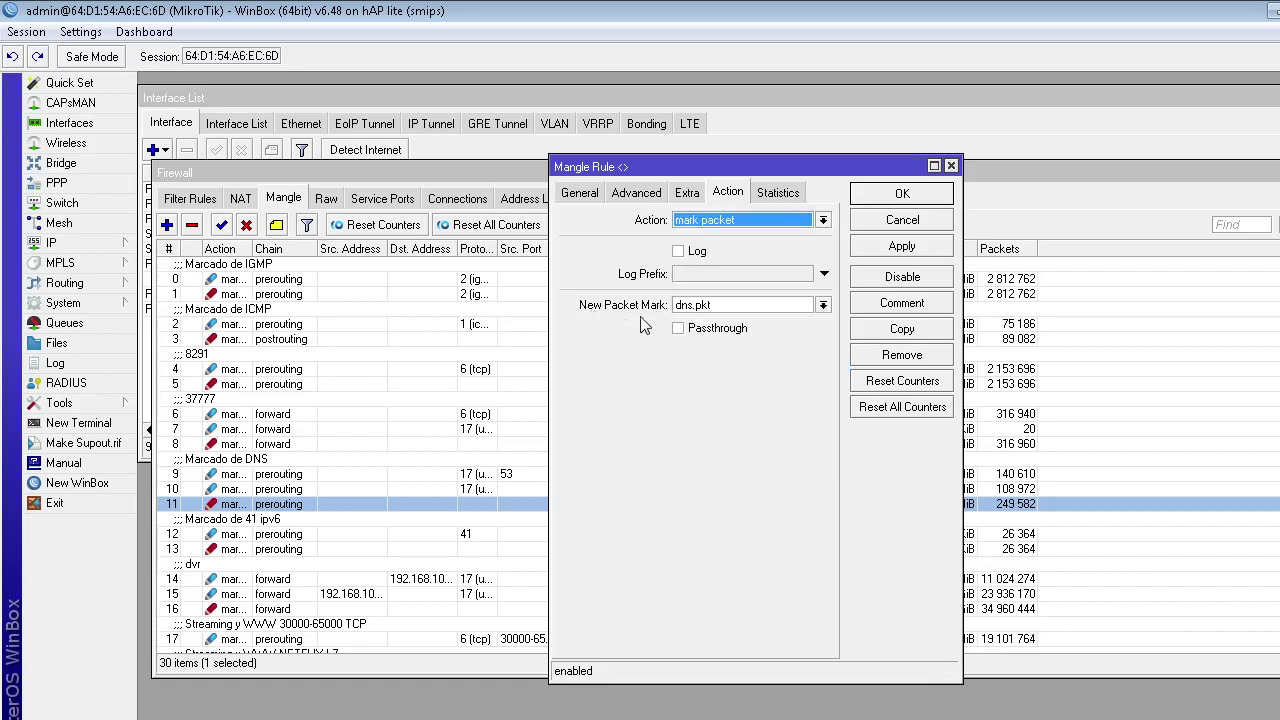
left_click(726, 306)
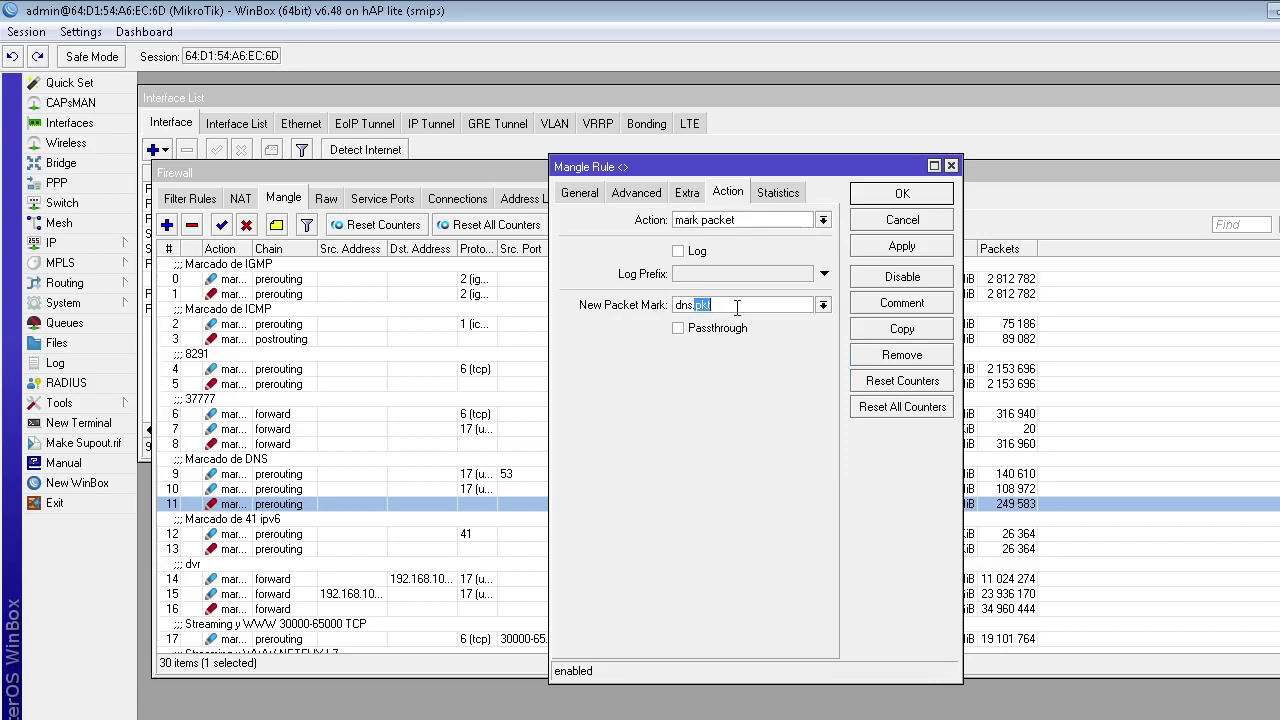
left_click(882, 250)
left_click(887, 195)
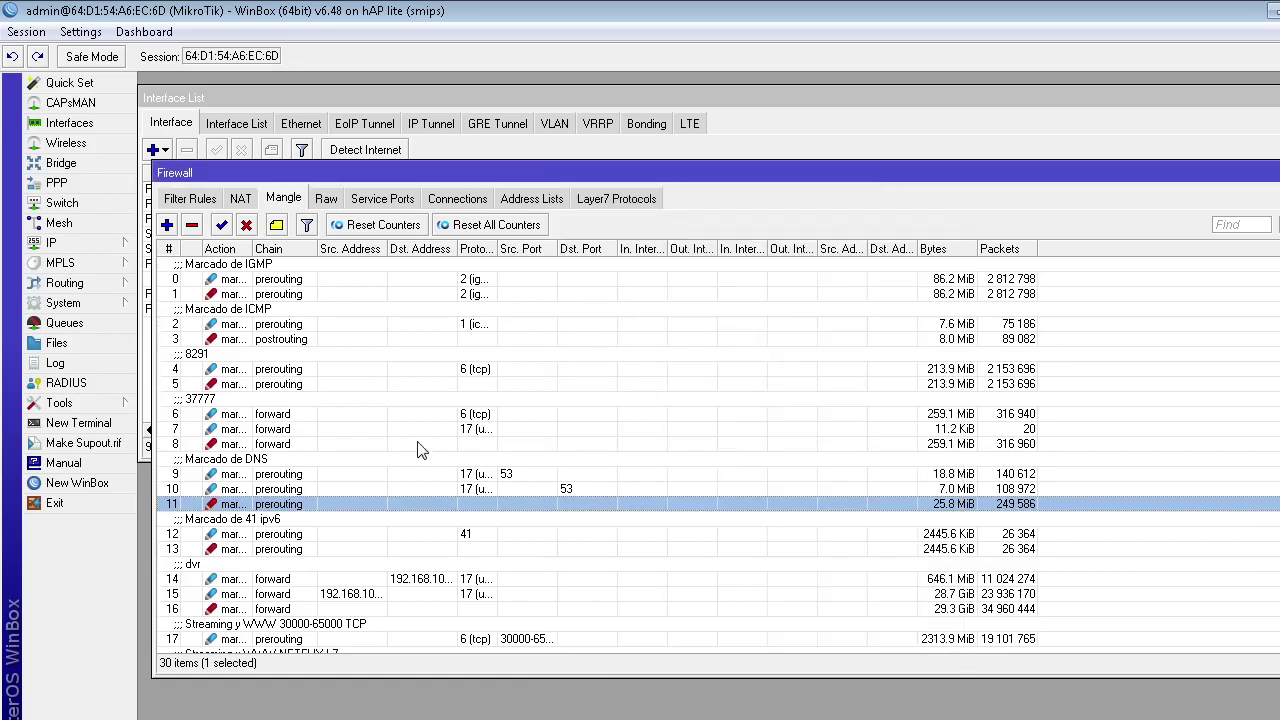
Compare the DNS connection-marking rules with the packet-marking rule below them in the mangle list.
left_click(315, 474)
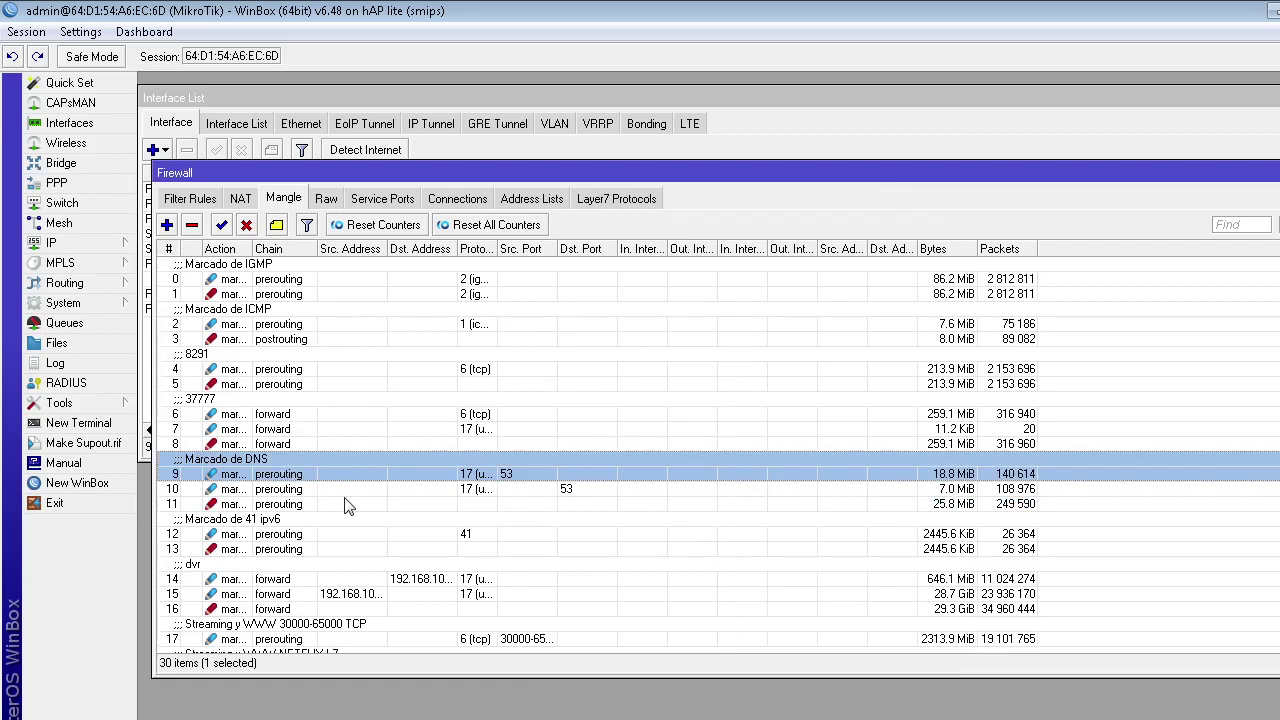
left_click(345, 504)
left_click(343, 487)
left_click(345, 505)
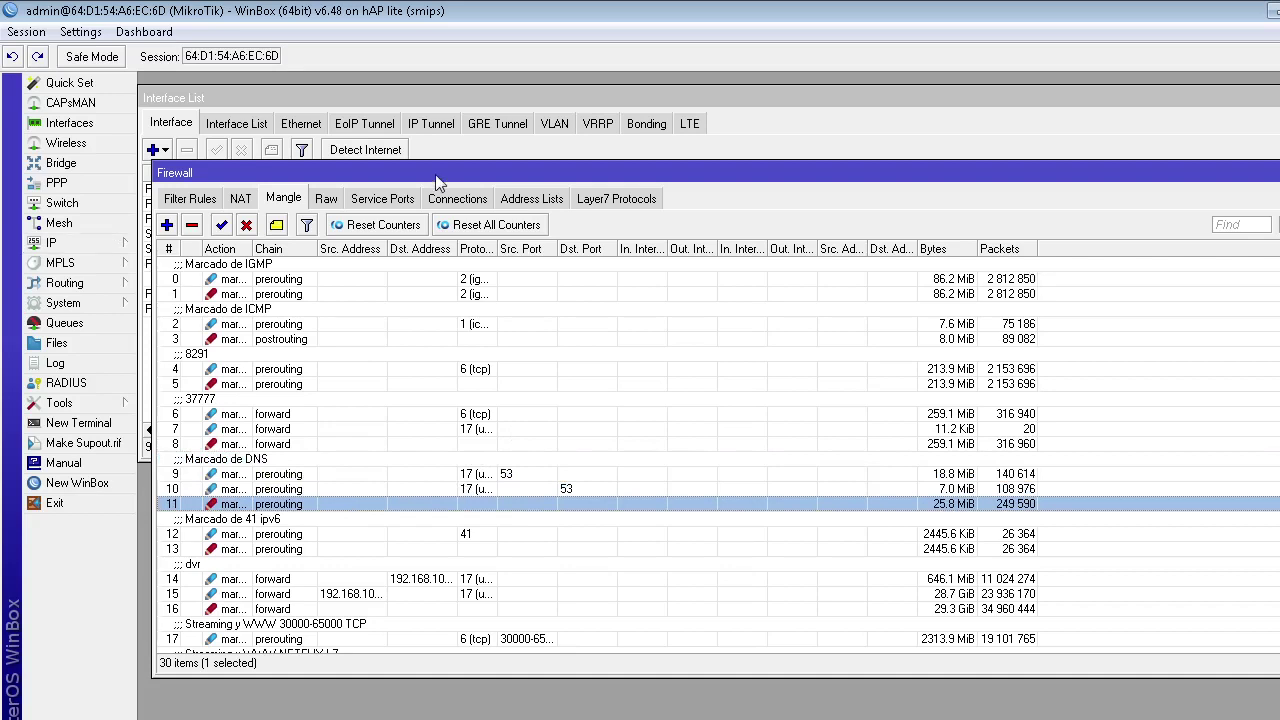
Look through the firewall's active connections for DNS traffic carrying the dns.conn connection mark.
left_click(459, 203)
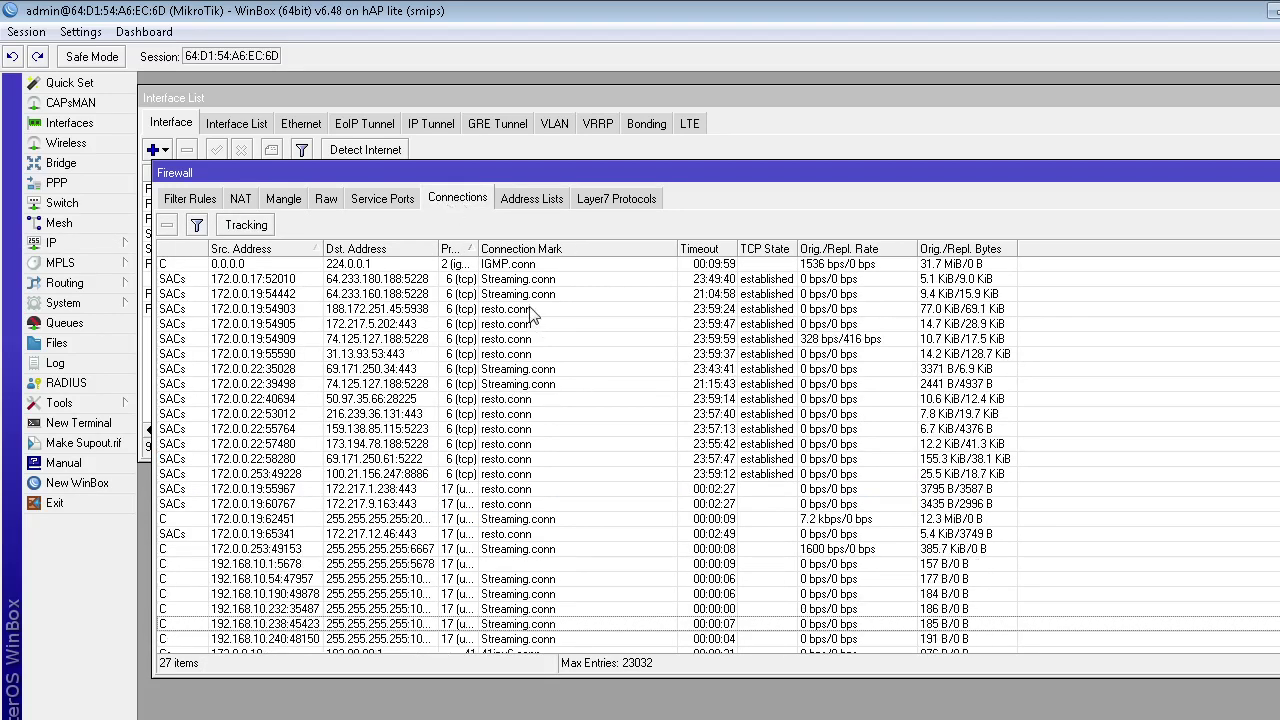
scroll(522, 480, "down", 1)
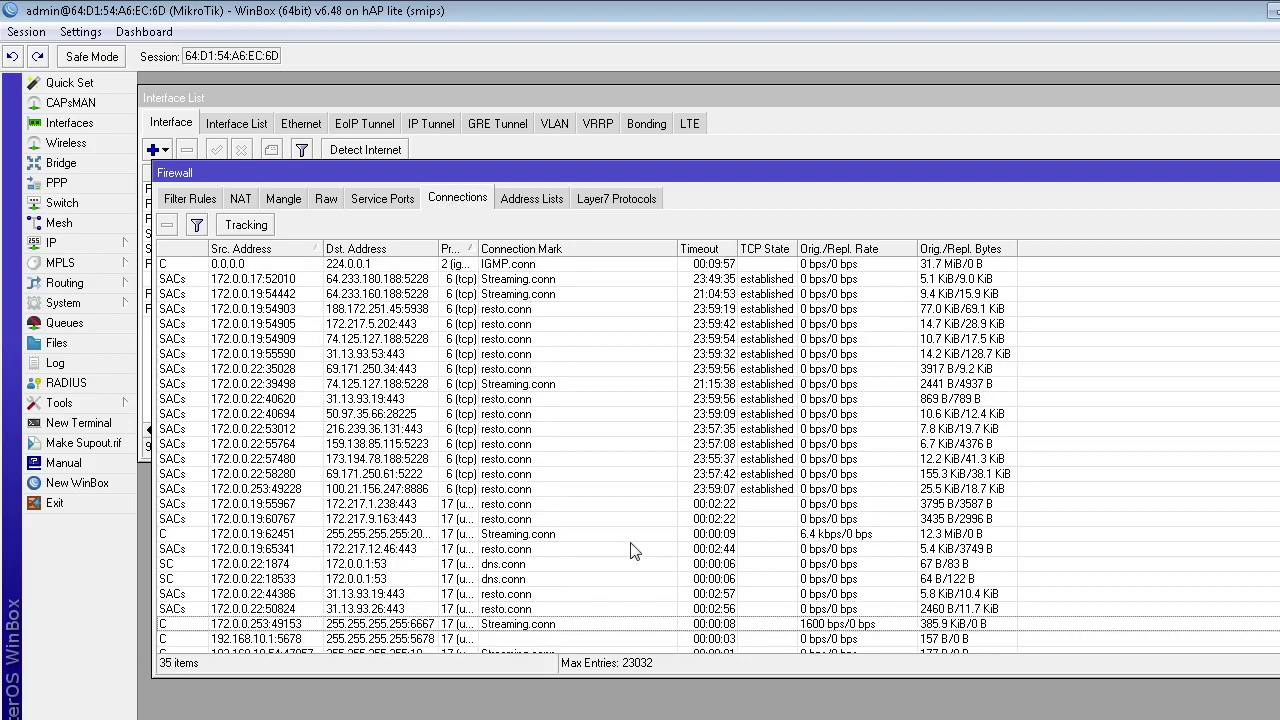
left_click(471, 566)
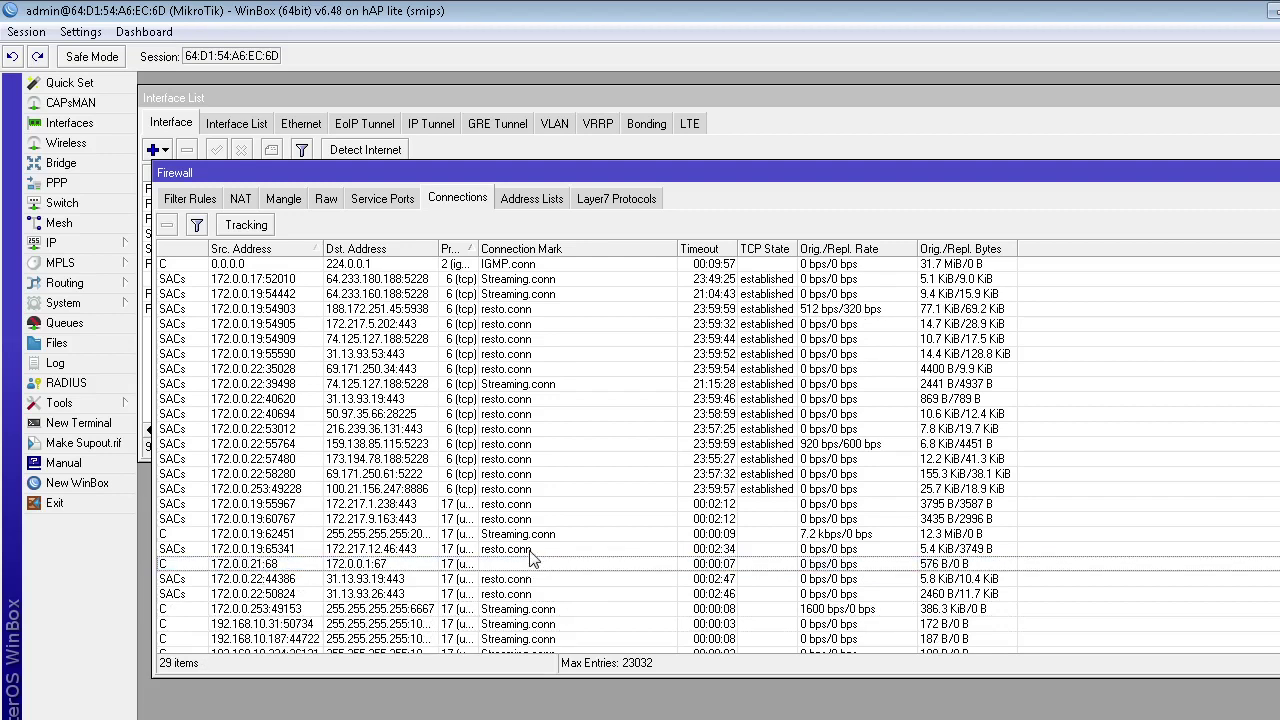
scroll(532, 560, "down", 1)
left_click(514, 621)
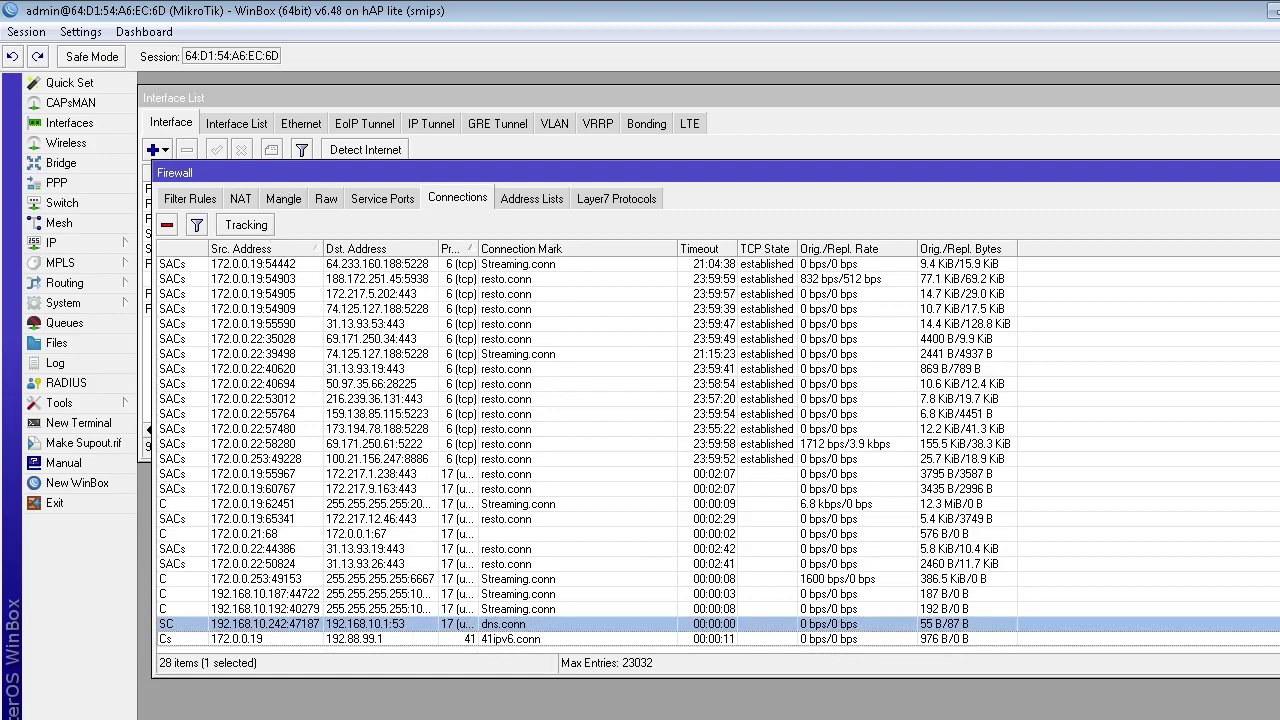
Review the connection tracking timeouts, then inspect the active connections that carry the dns.conn connection mark.
left_click(246, 228)
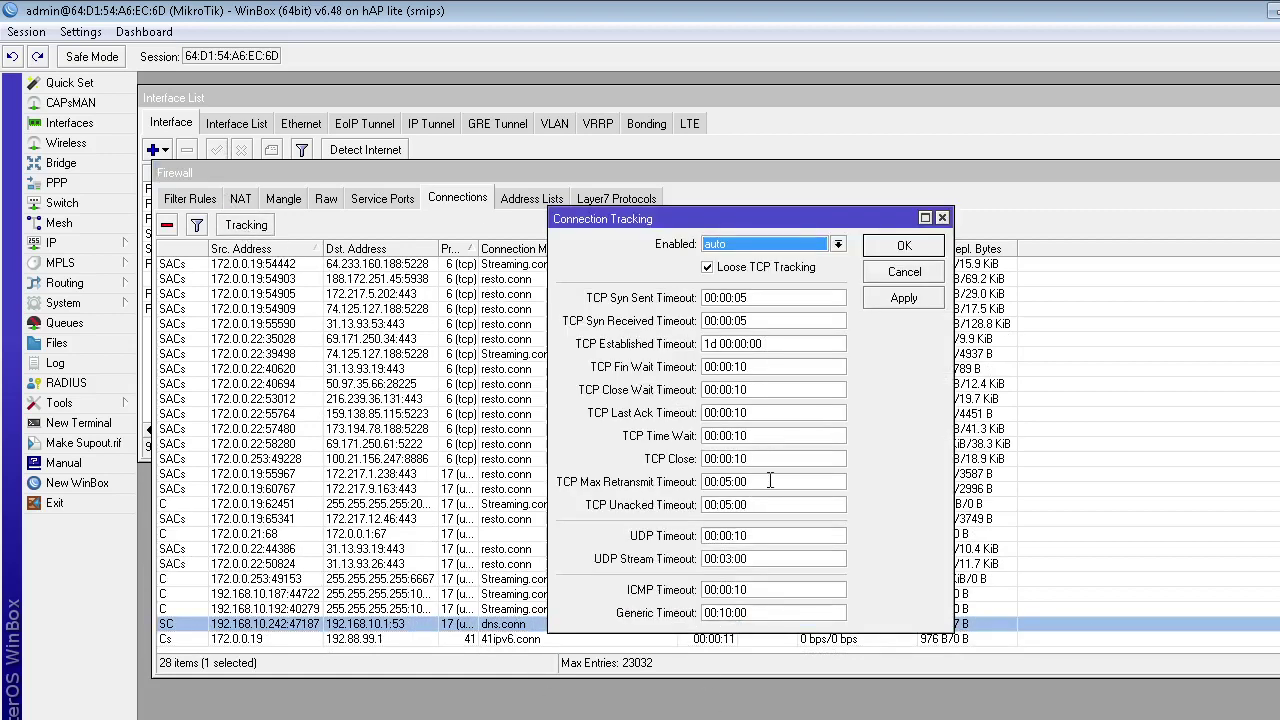
left_click(903, 272)
double_click(492, 625)
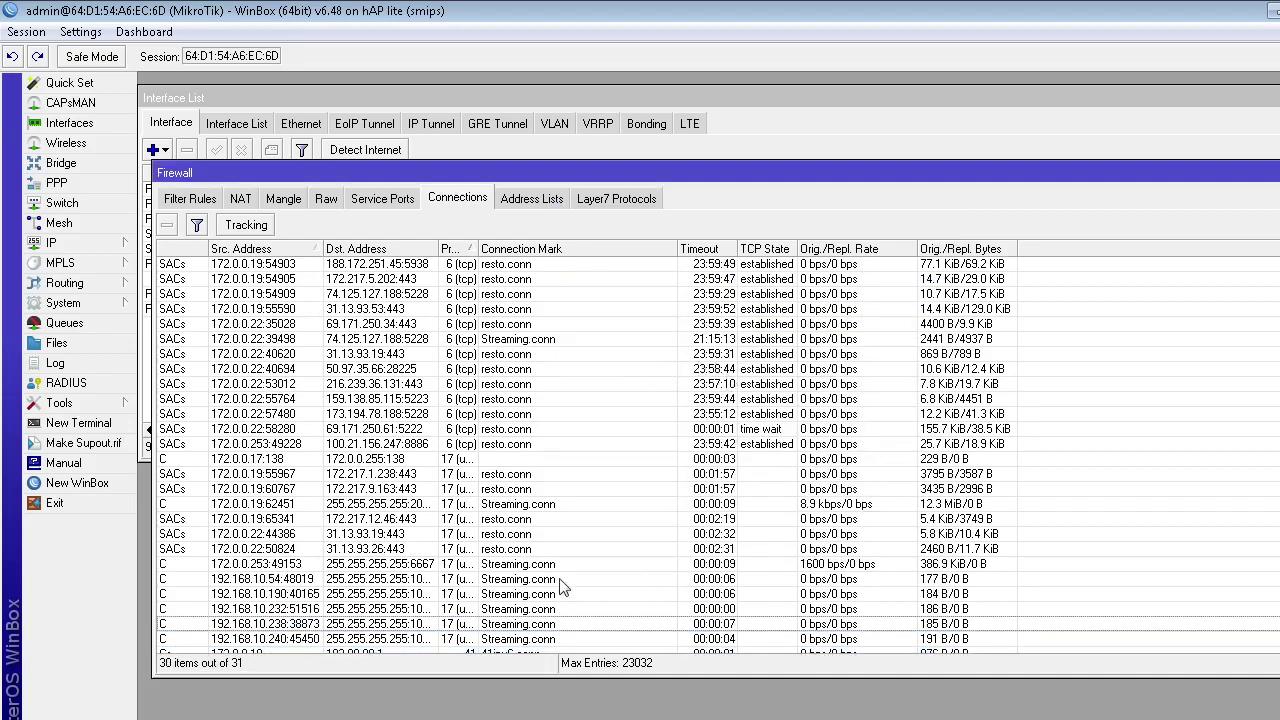
scroll(560, 585, "down", 1)
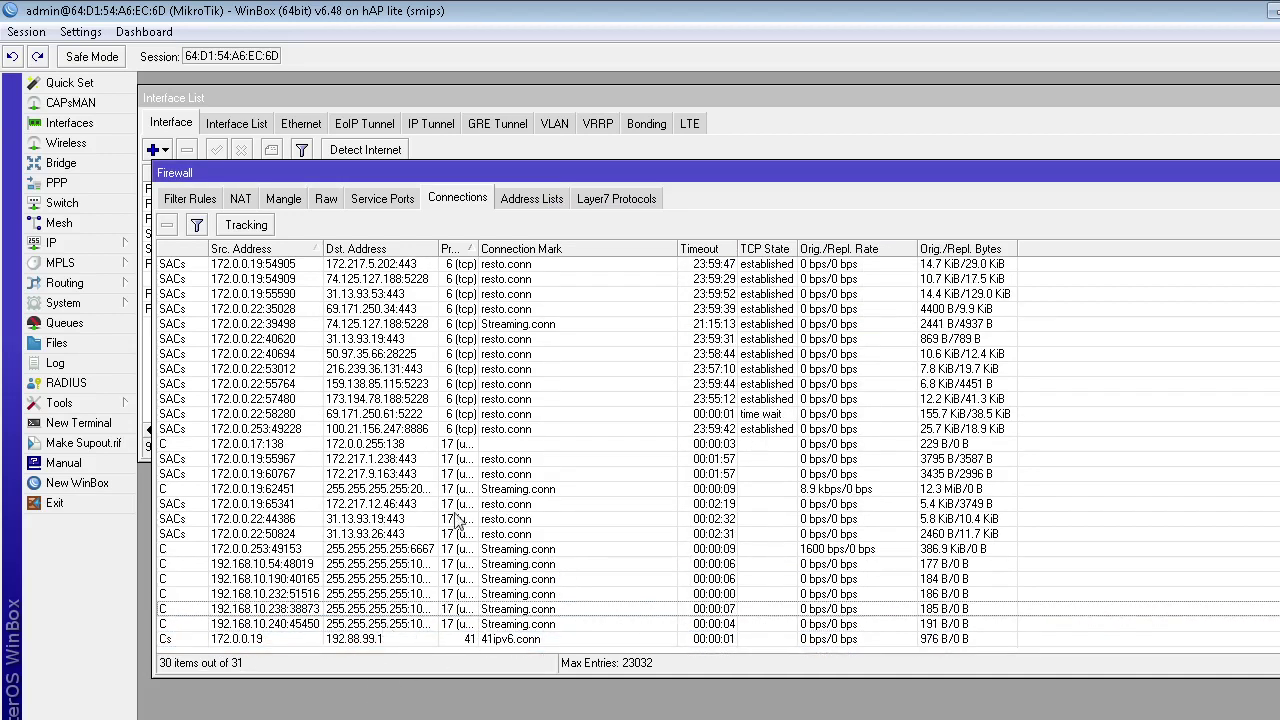
left_click(531, 456)
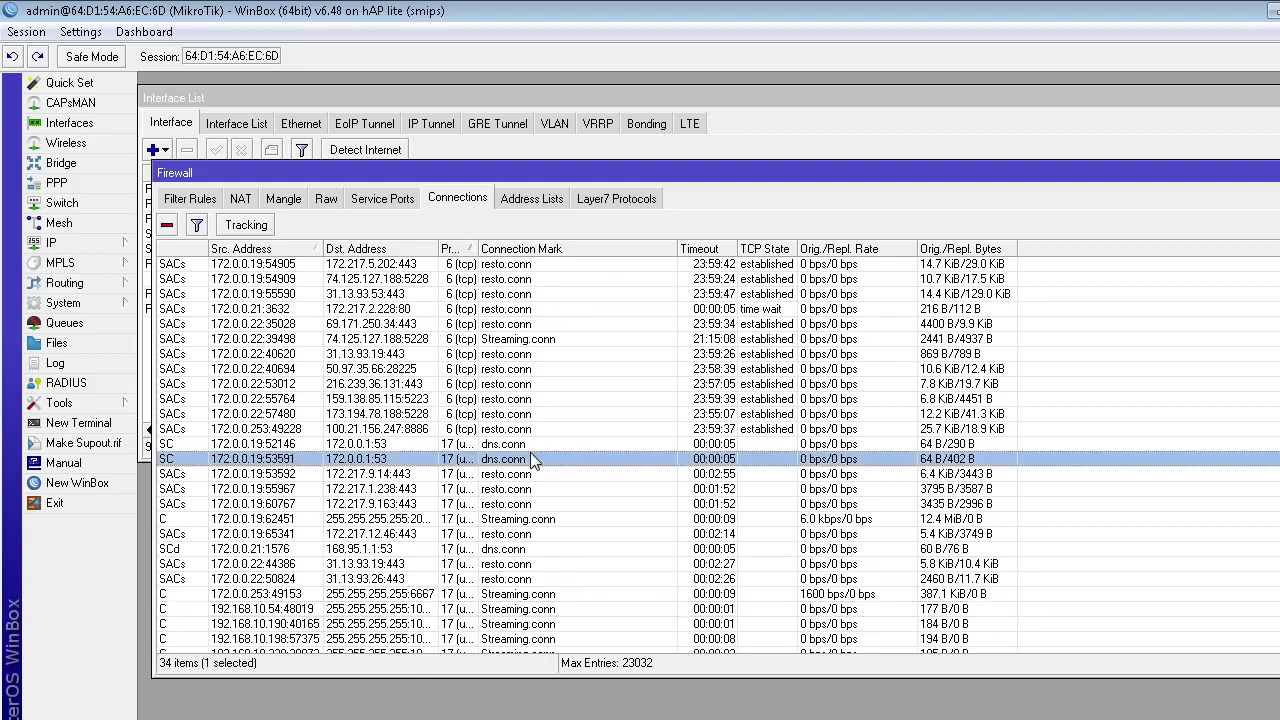
left_click(532, 440)
left_click(539, 460)
Open the queue tree and compare the dns down queue with the Icmp down queue under DOWNLOAD.
left_click(96, 325)
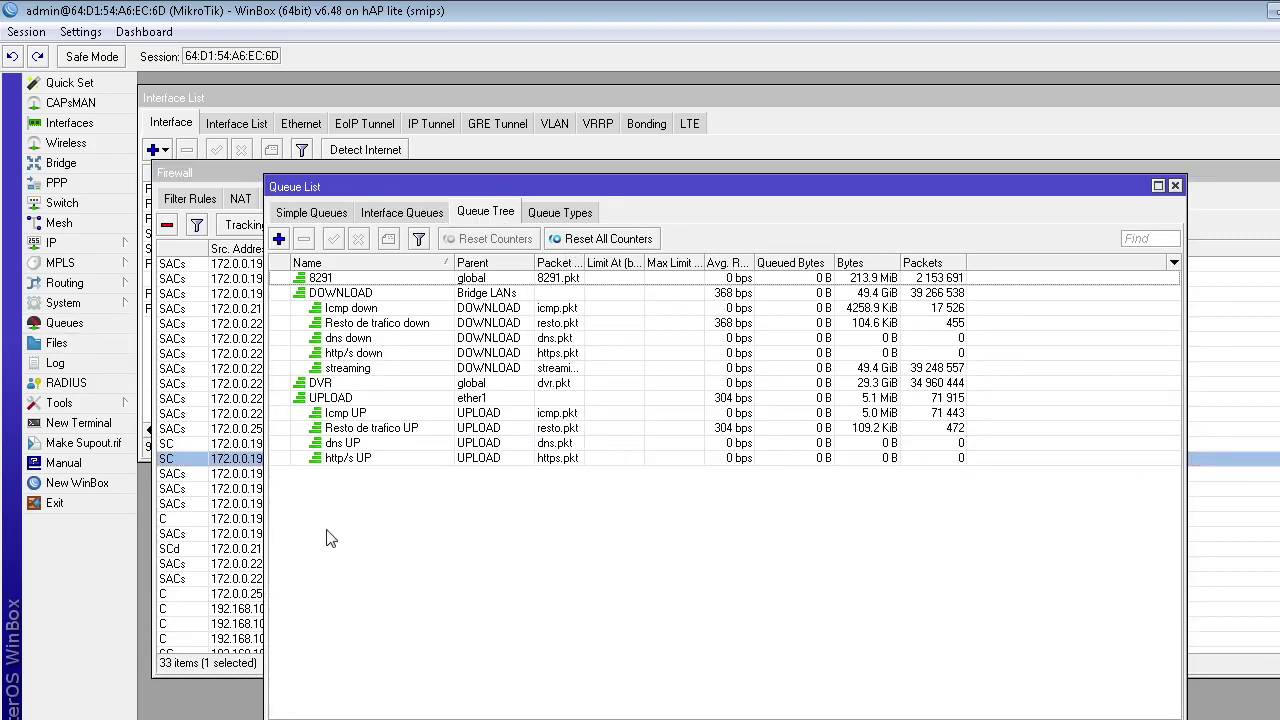
left_click(388, 340)
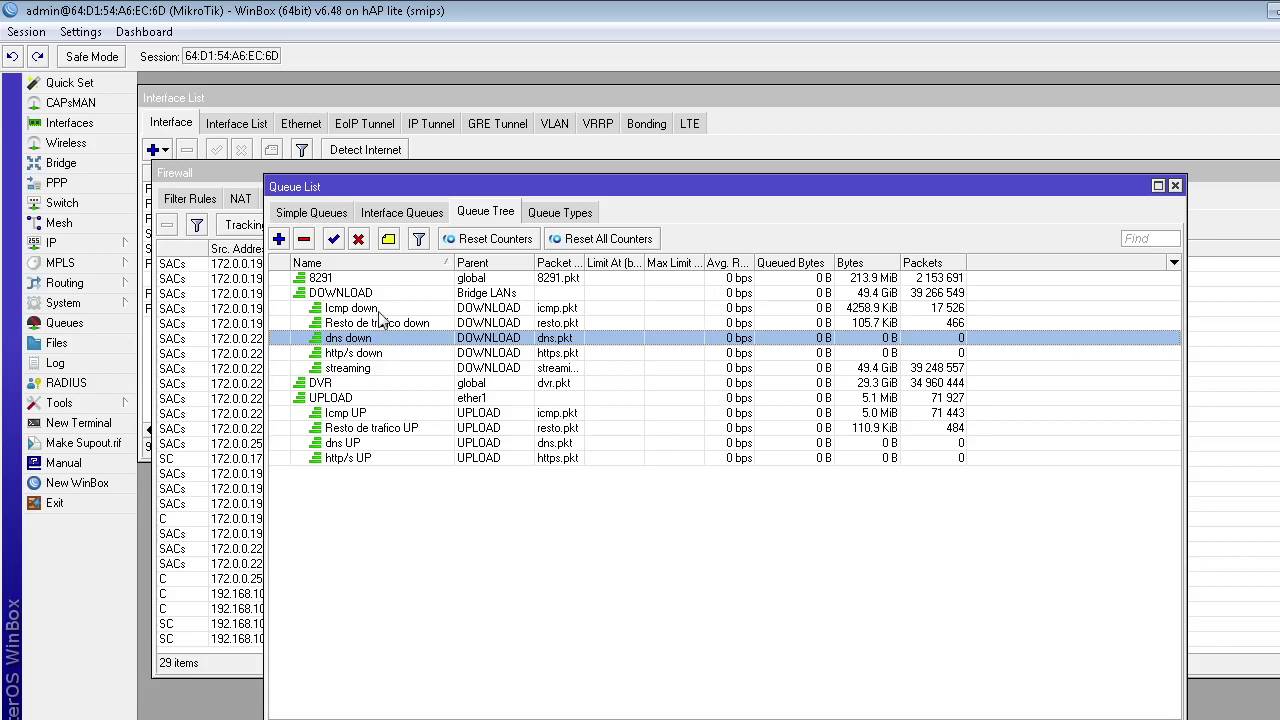
left_click(385, 308)
left_click(385, 337)
Change the parent of the dns down queue to global and save the queue.
double_click(390, 340)
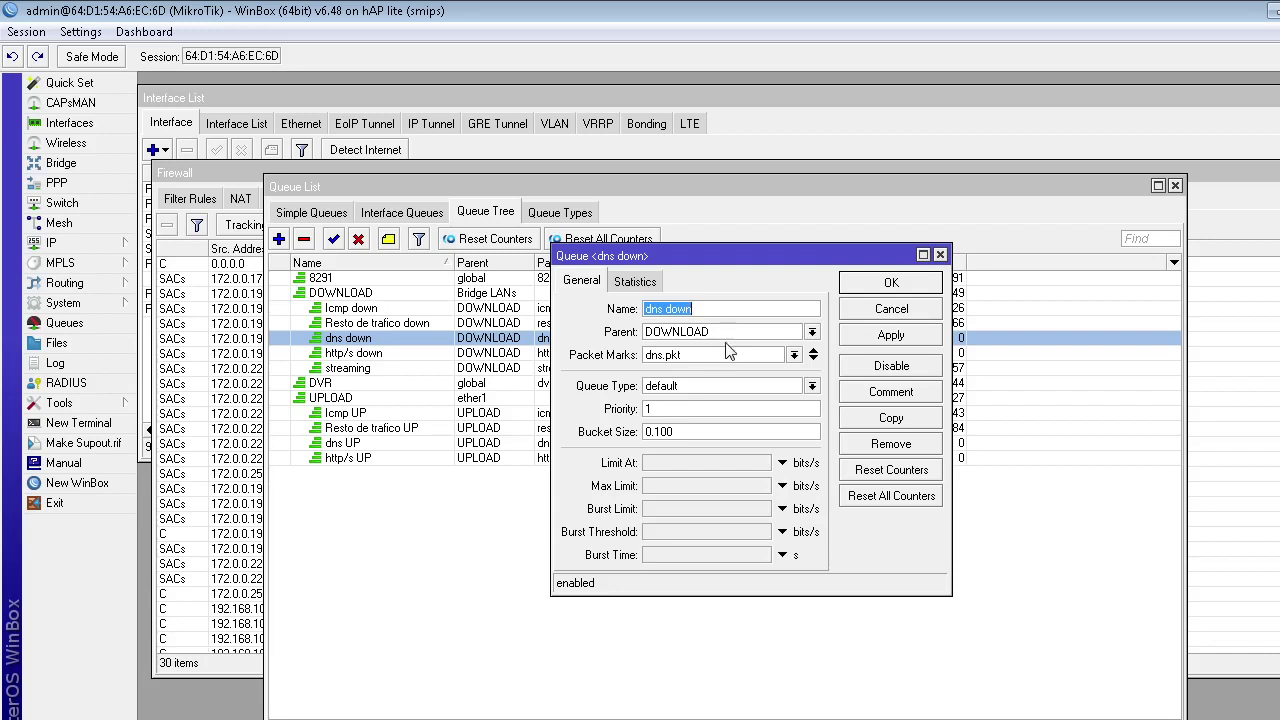
left_click(812, 332)
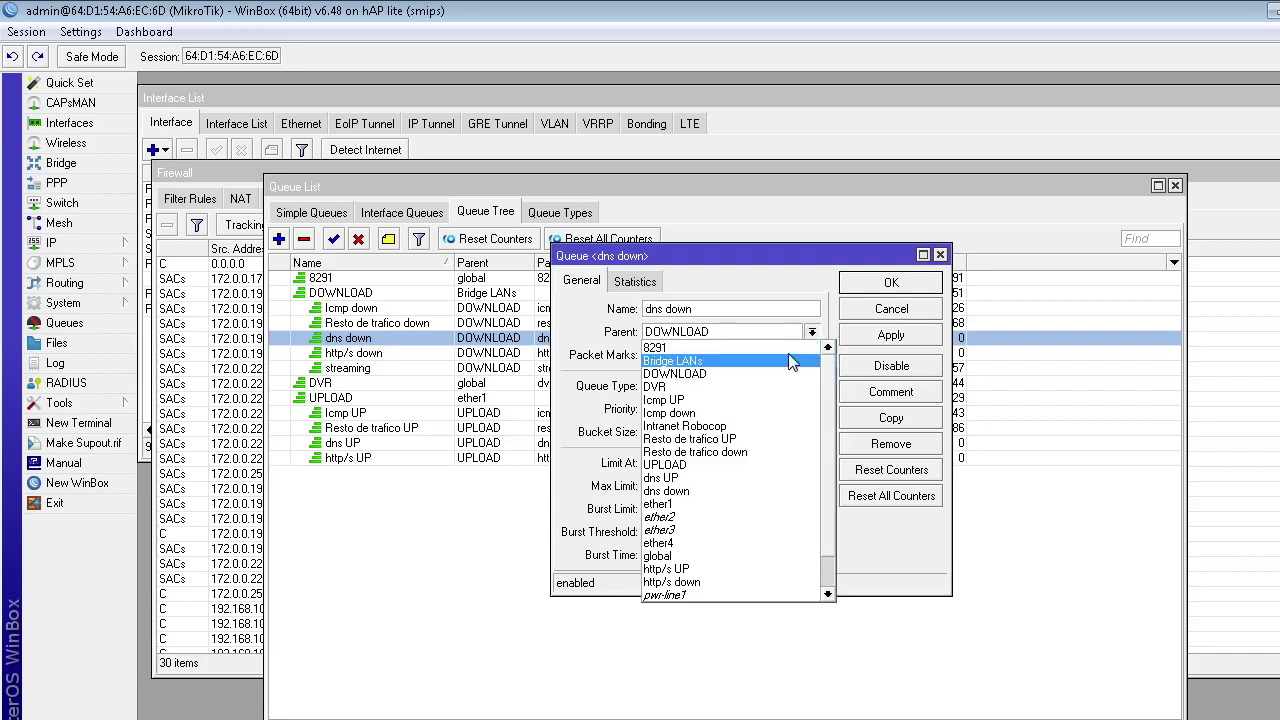
scroll(727, 553, "down", 1)
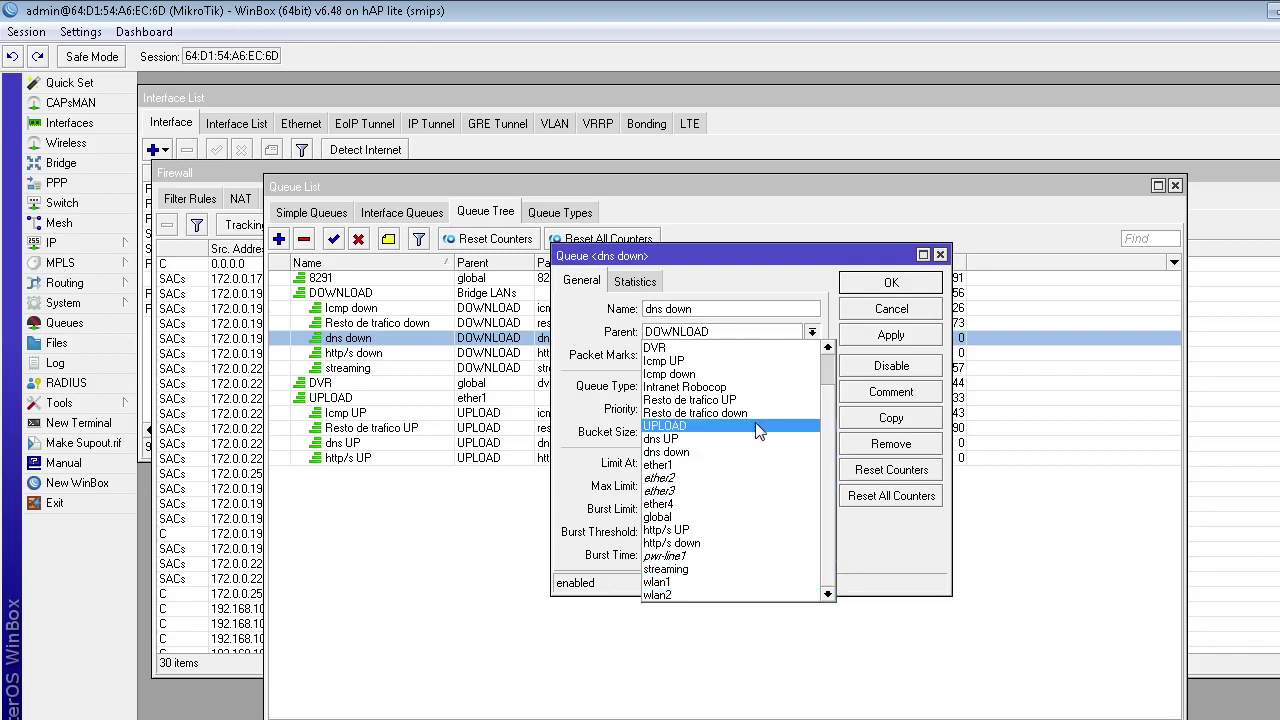
scroll(740, 589, "up", 1)
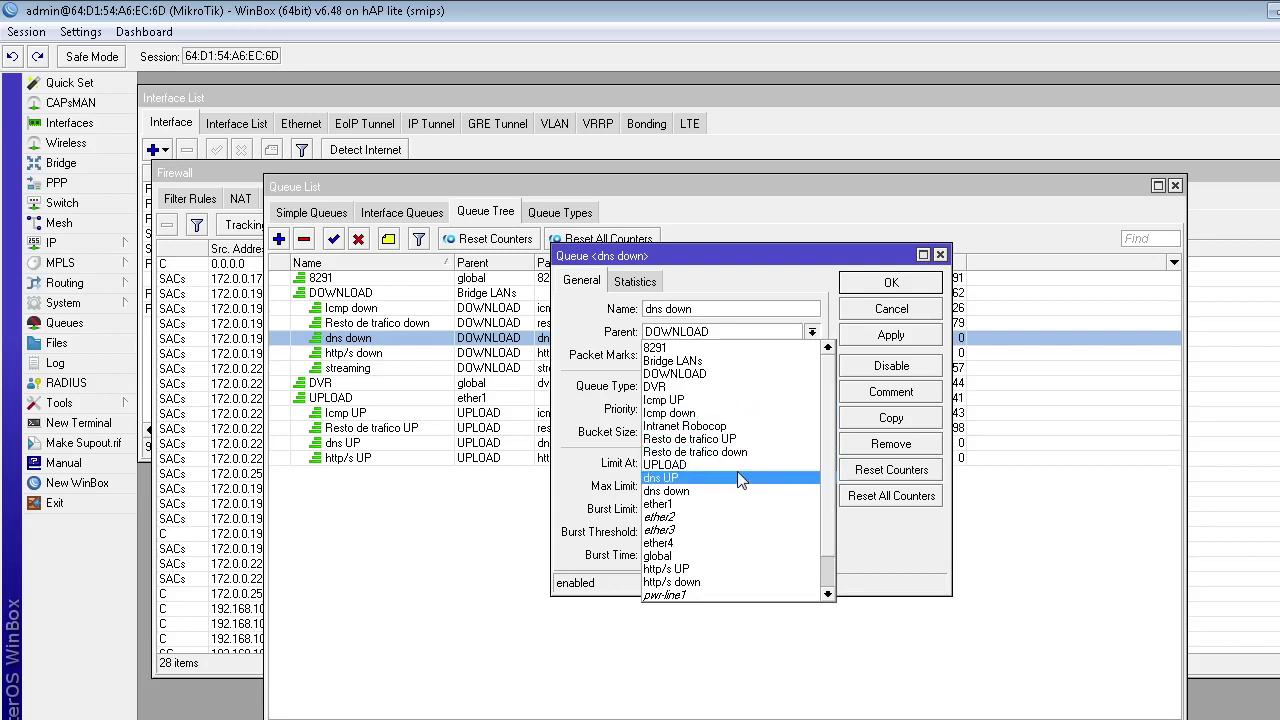
left_click(740, 555)
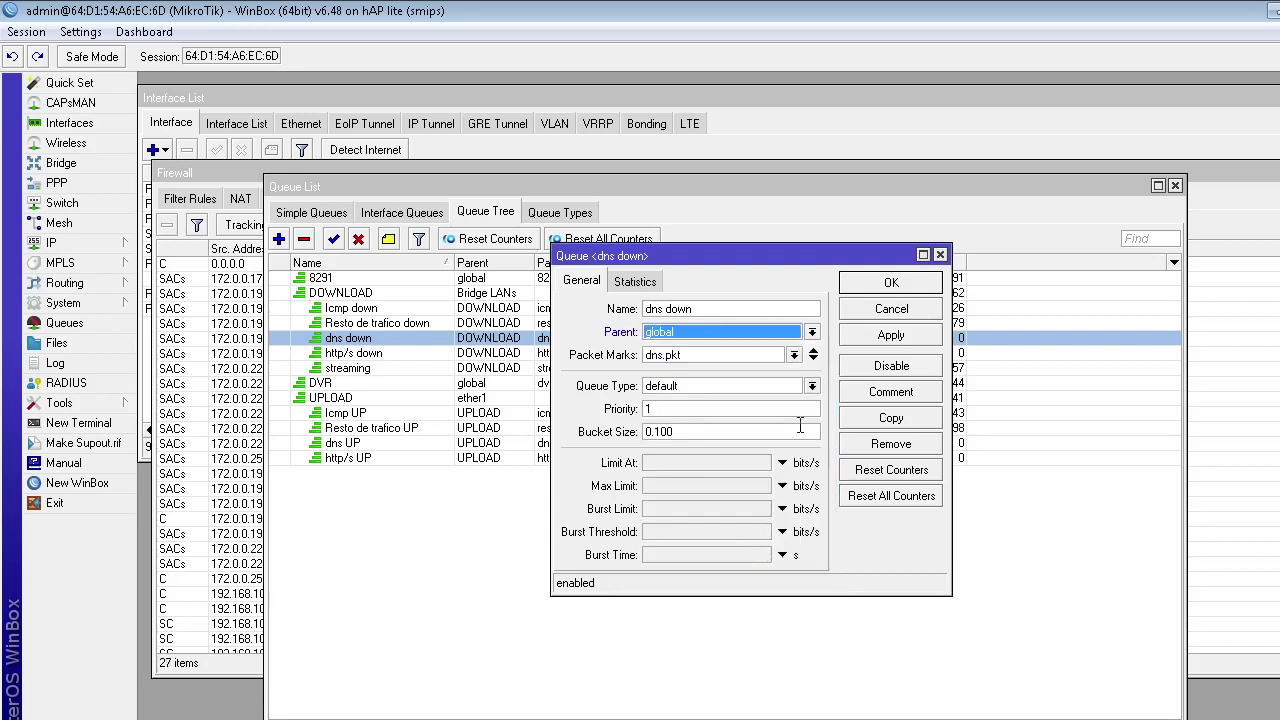
left_click(884, 338)
left_click(889, 286)
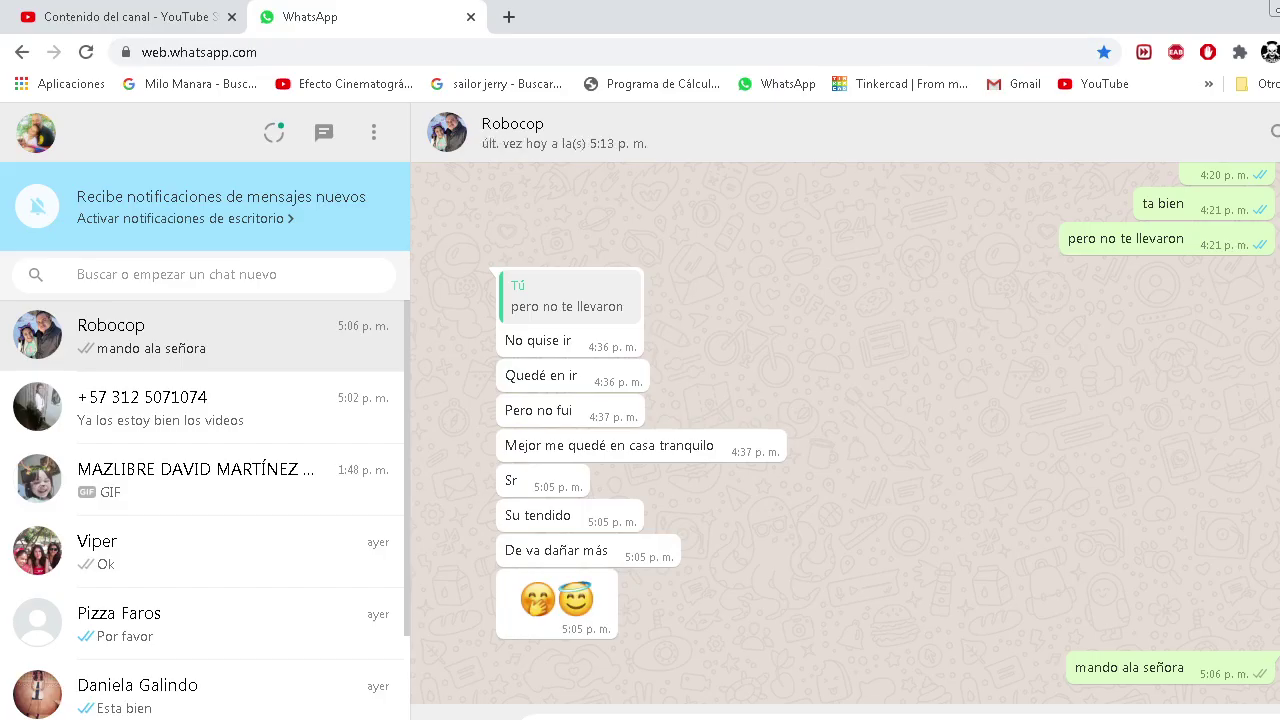
Switch to the web browser, close the WhatsApp tab, reload the YouTube Studio content page and open a new tab.
left_click(470, 16)
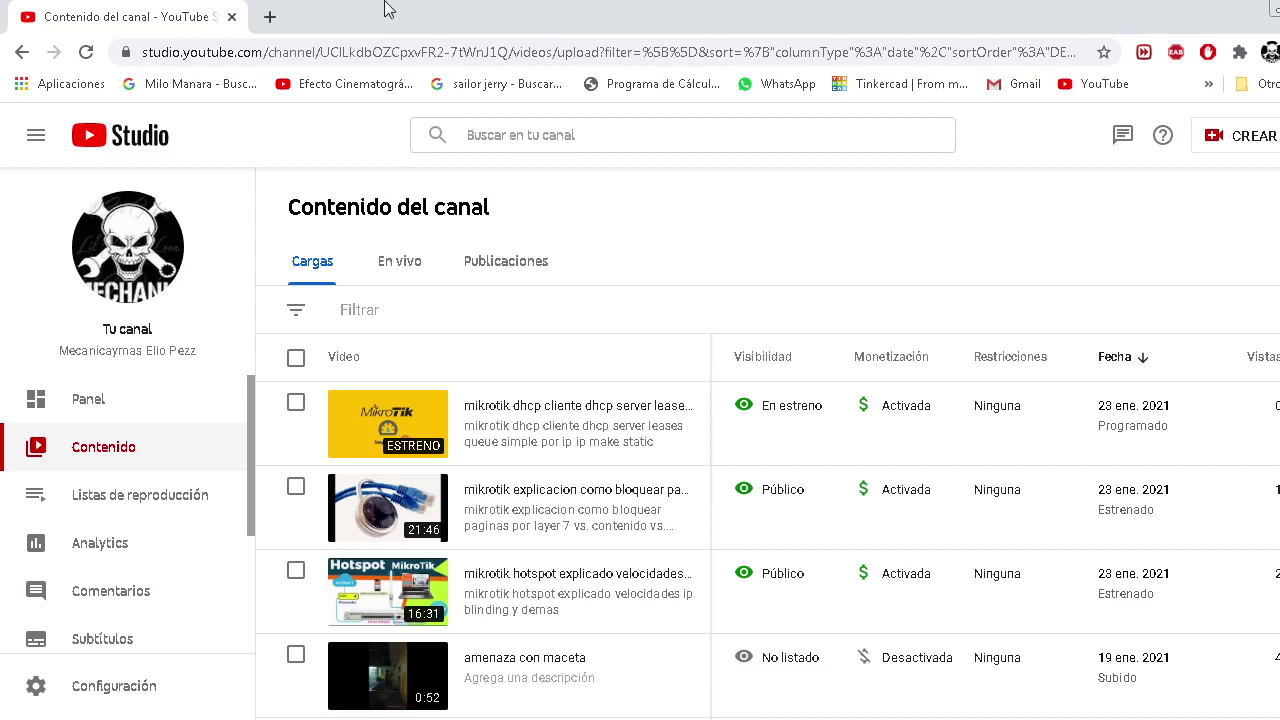
left_click(88, 58)
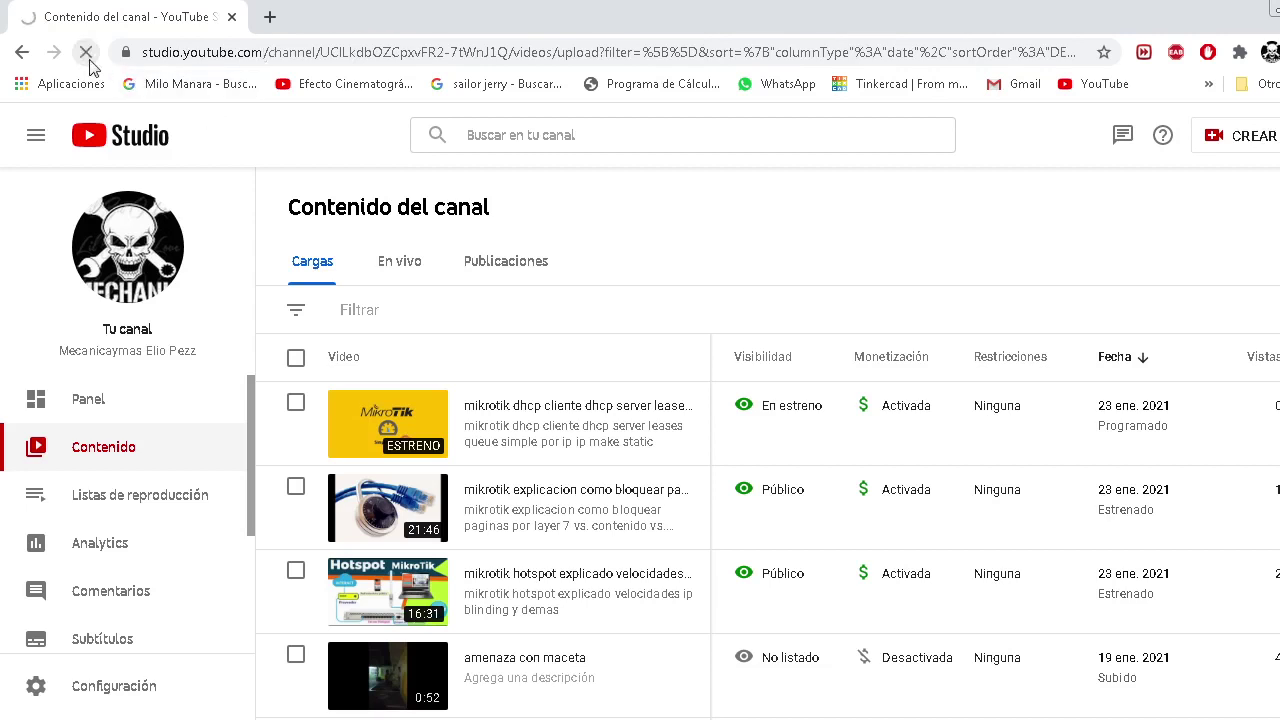
left_click(266, 18)
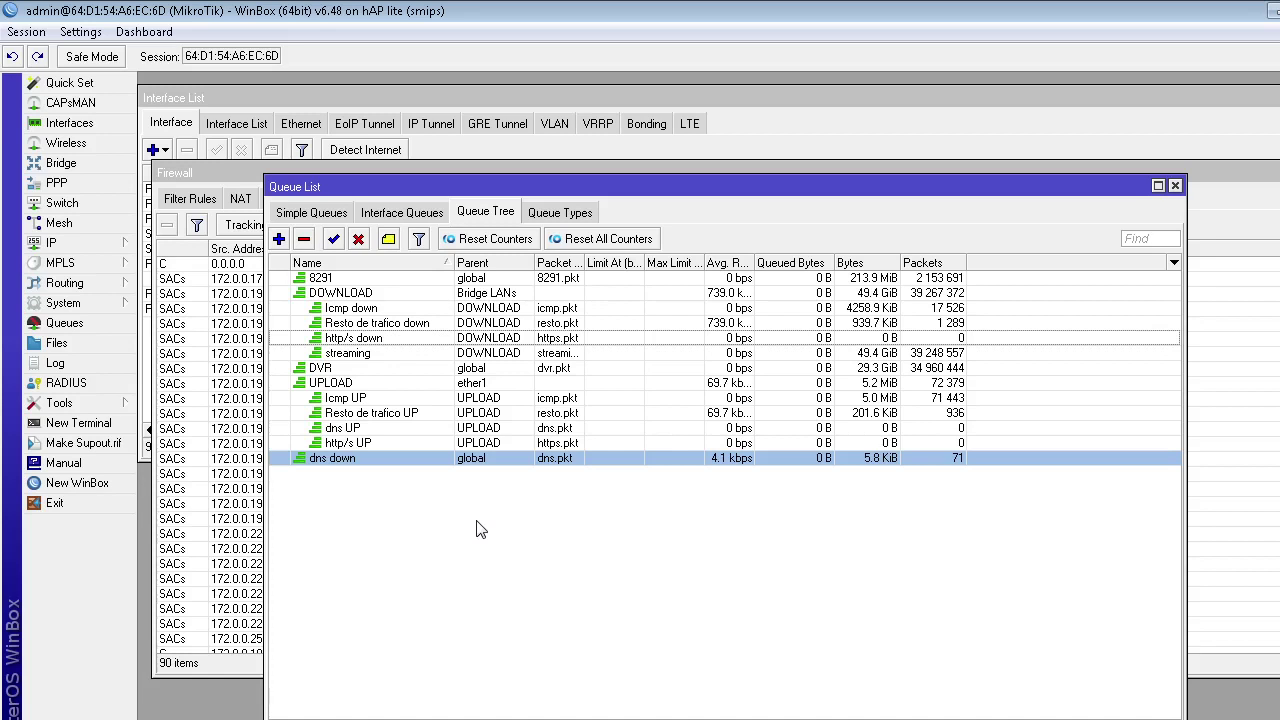
Switch back to WinBox, review the router's list of installed packages, and return to the queue tree.
left_click(52, 242)
left_click(93, 402)
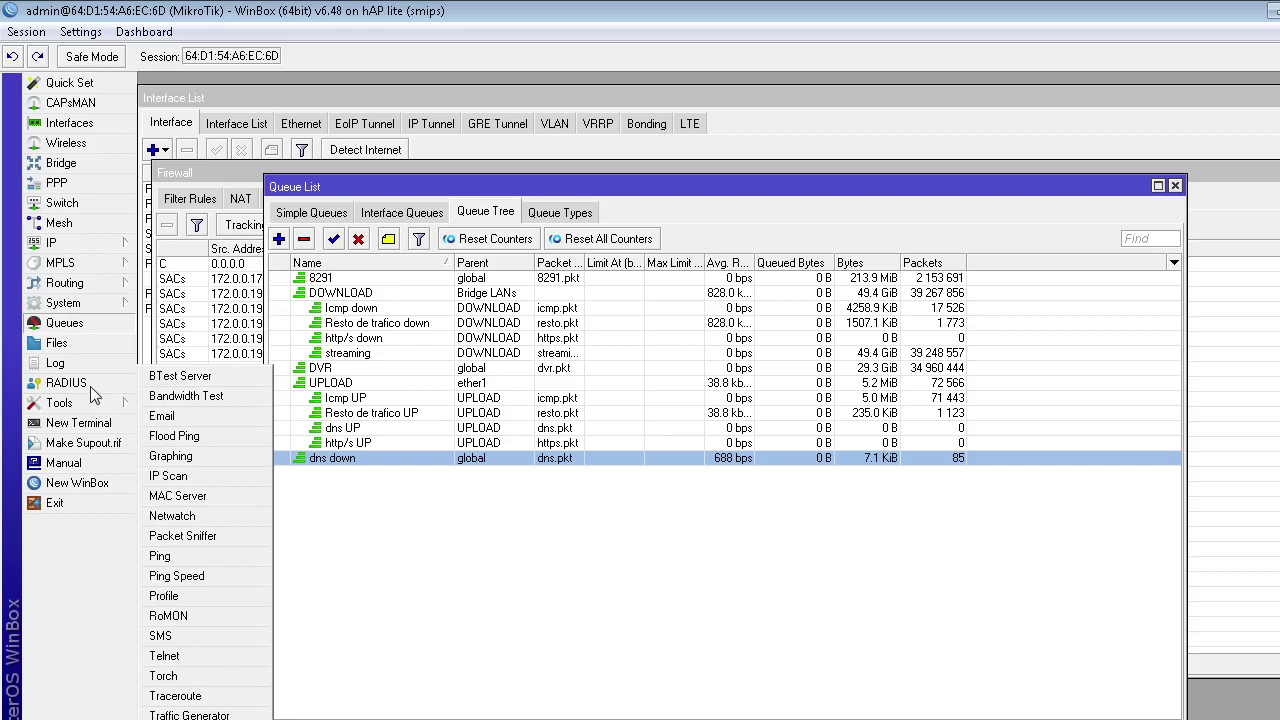
left_click(62, 302)
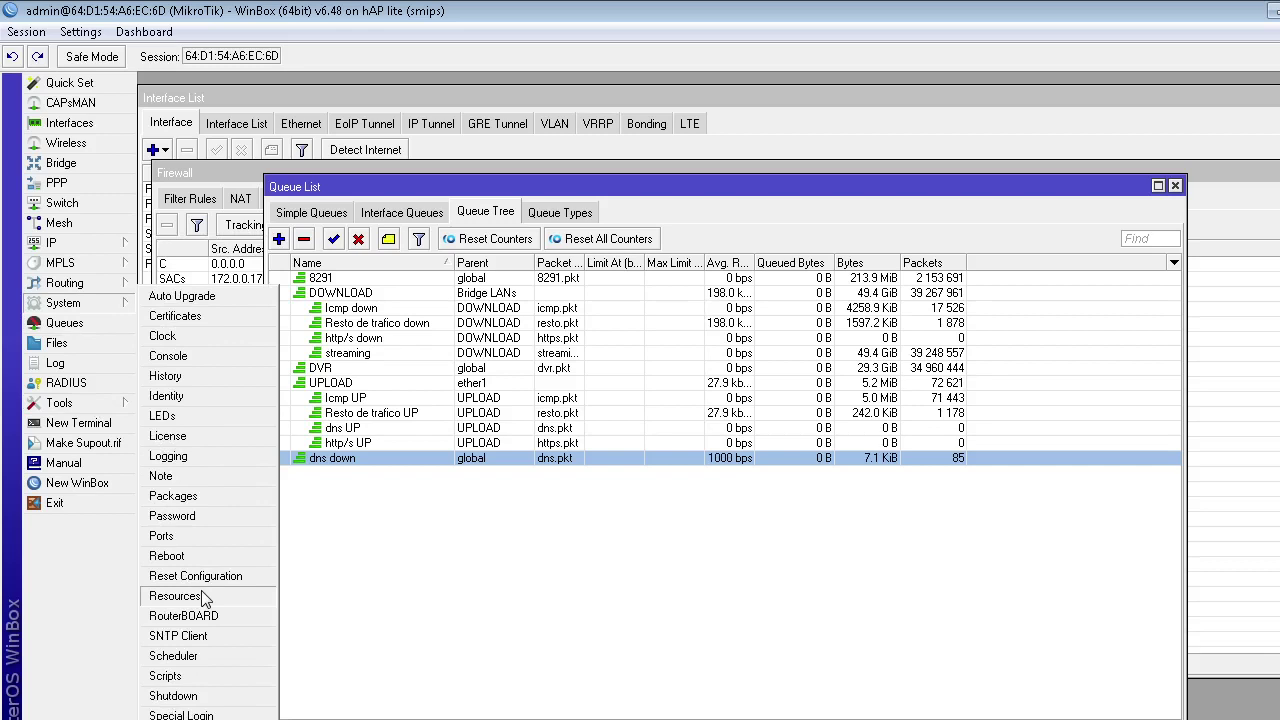
left_click(173, 495)
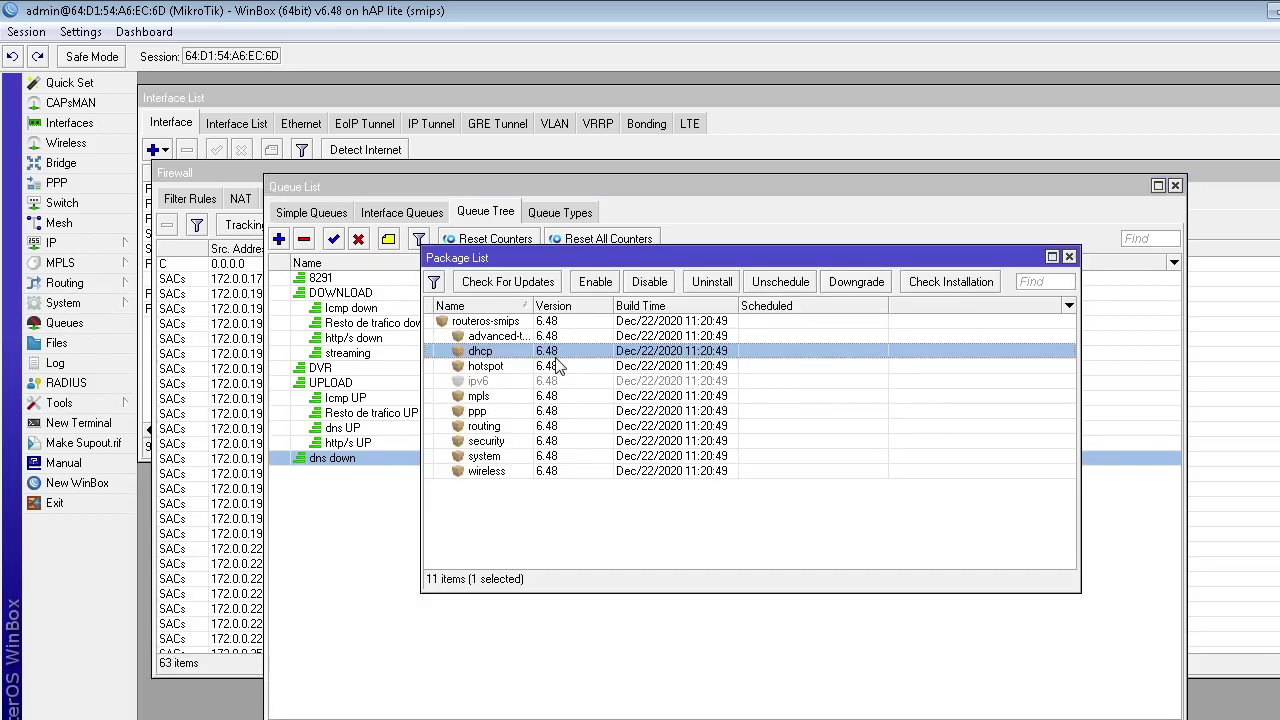
left_click(335, 470)
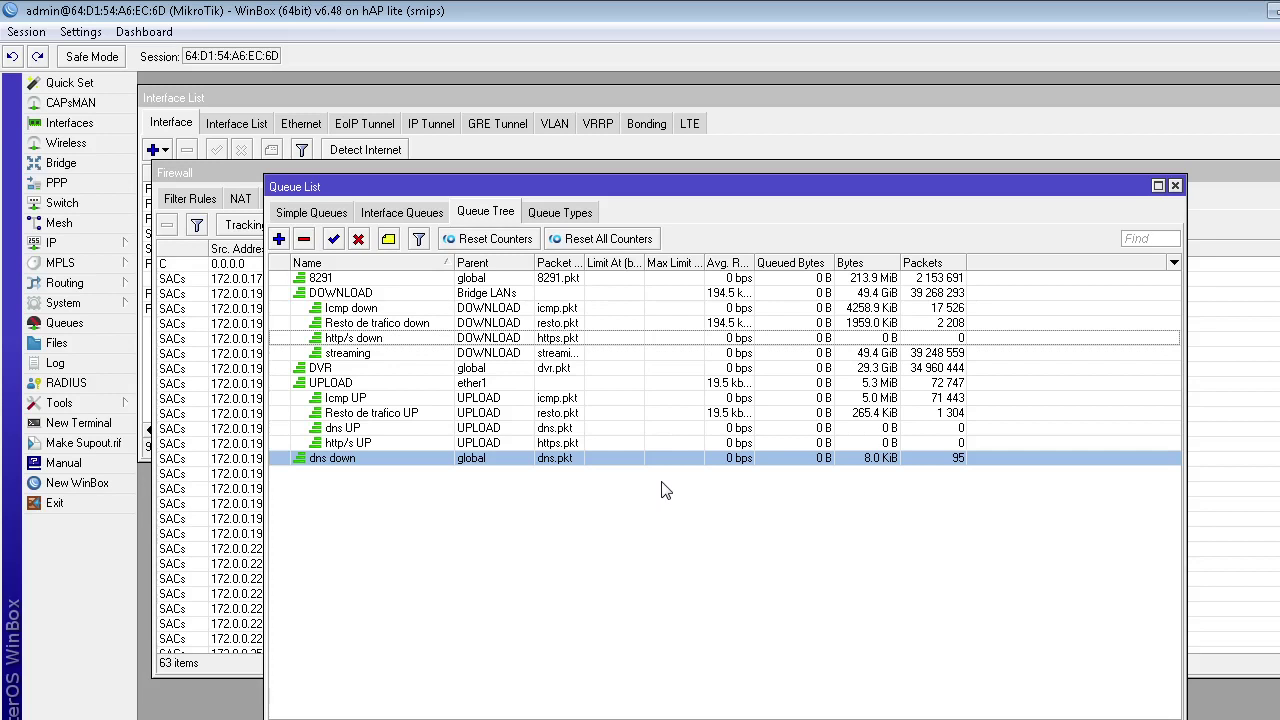
Find the 8291 queue in the queue tree and locate the two 8291 rules in the firewall's mangle list.
left_click(314, 280)
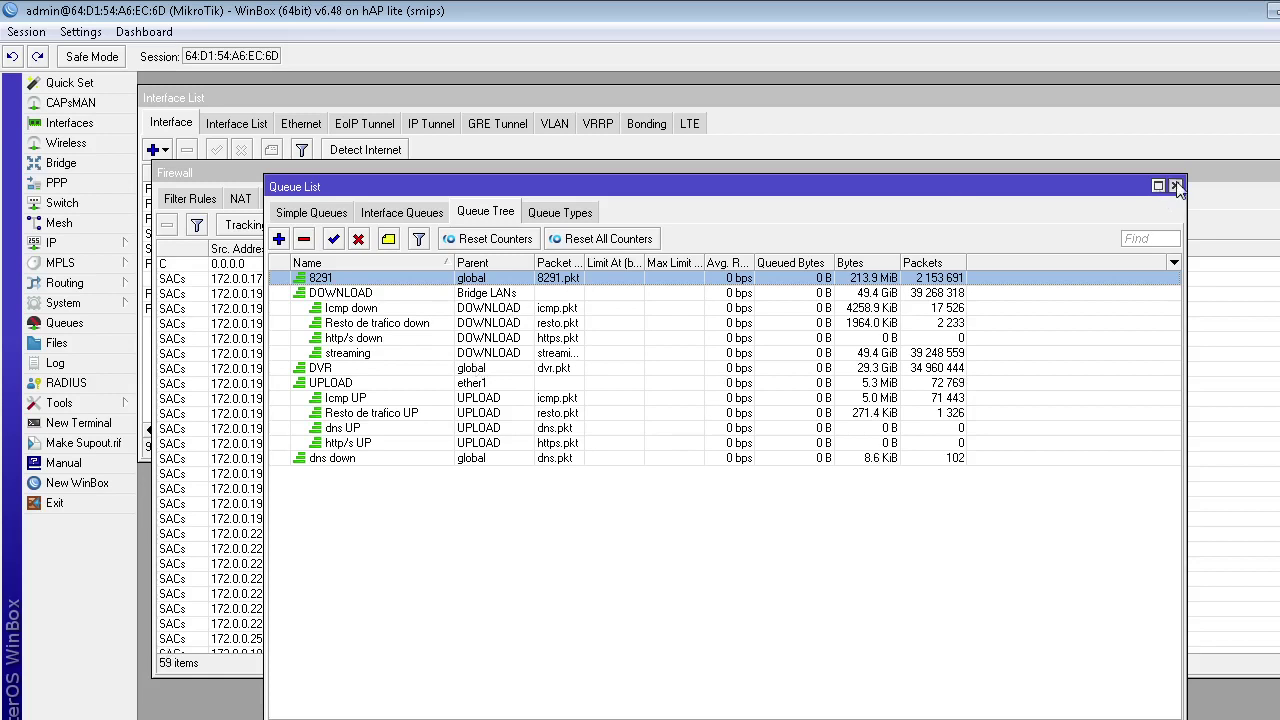
left_click(1177, 187)
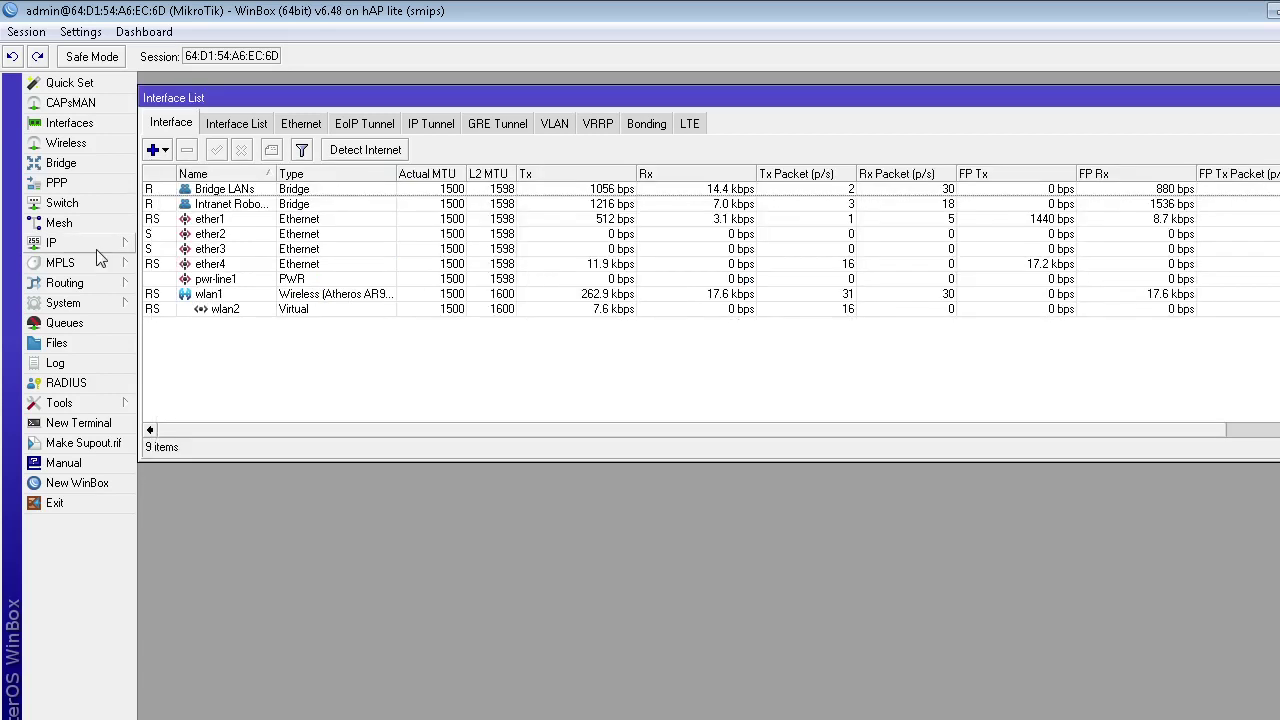
left_click(96, 249)
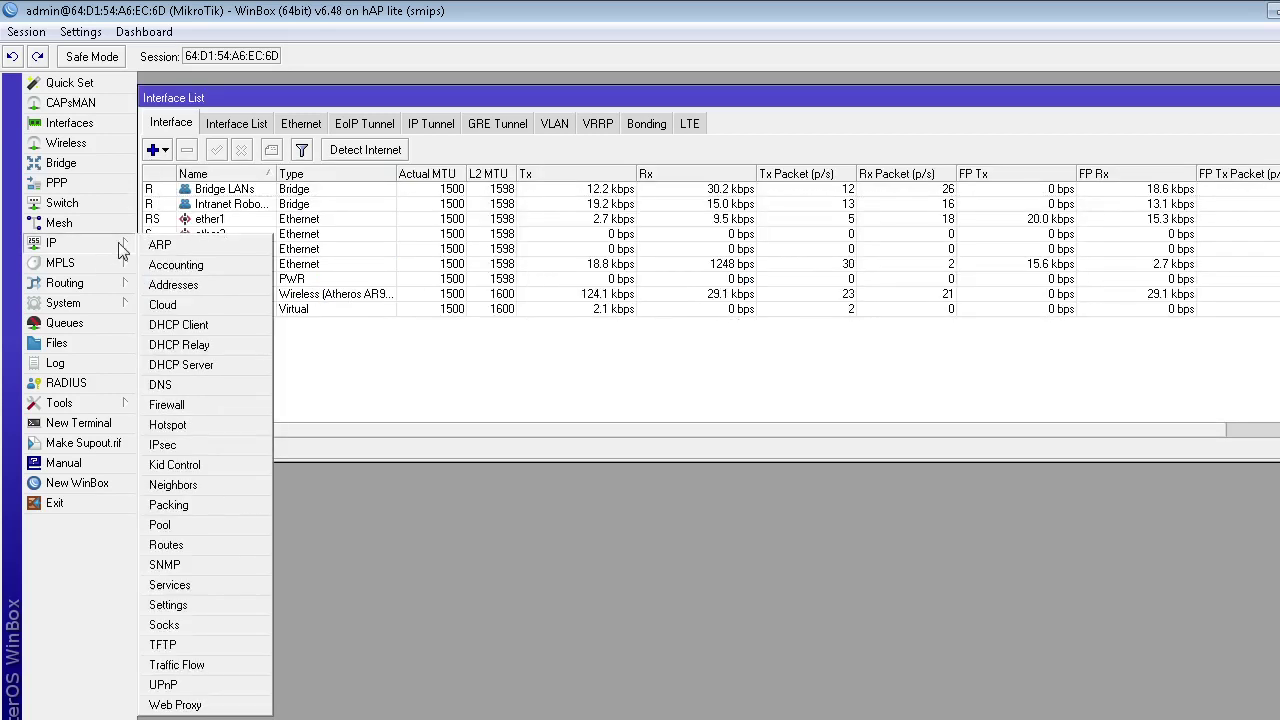
left_click(213, 405)
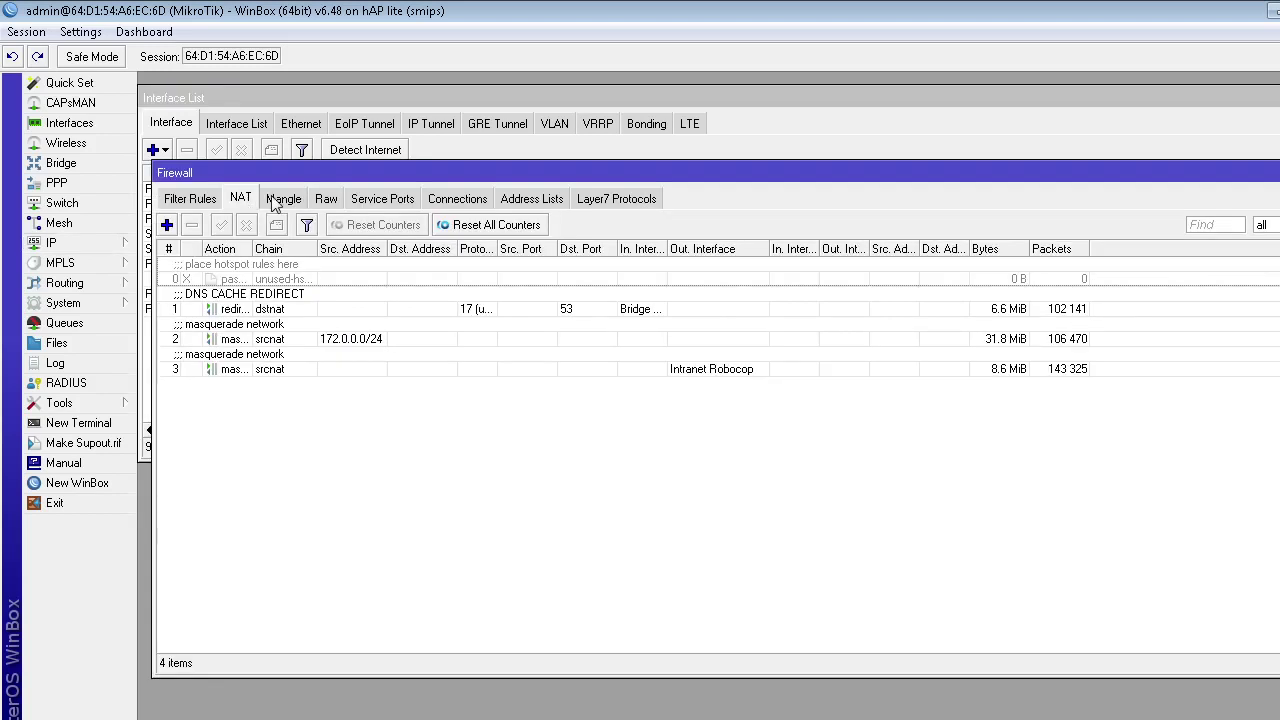
left_click(283, 199)
left_click(305, 369)
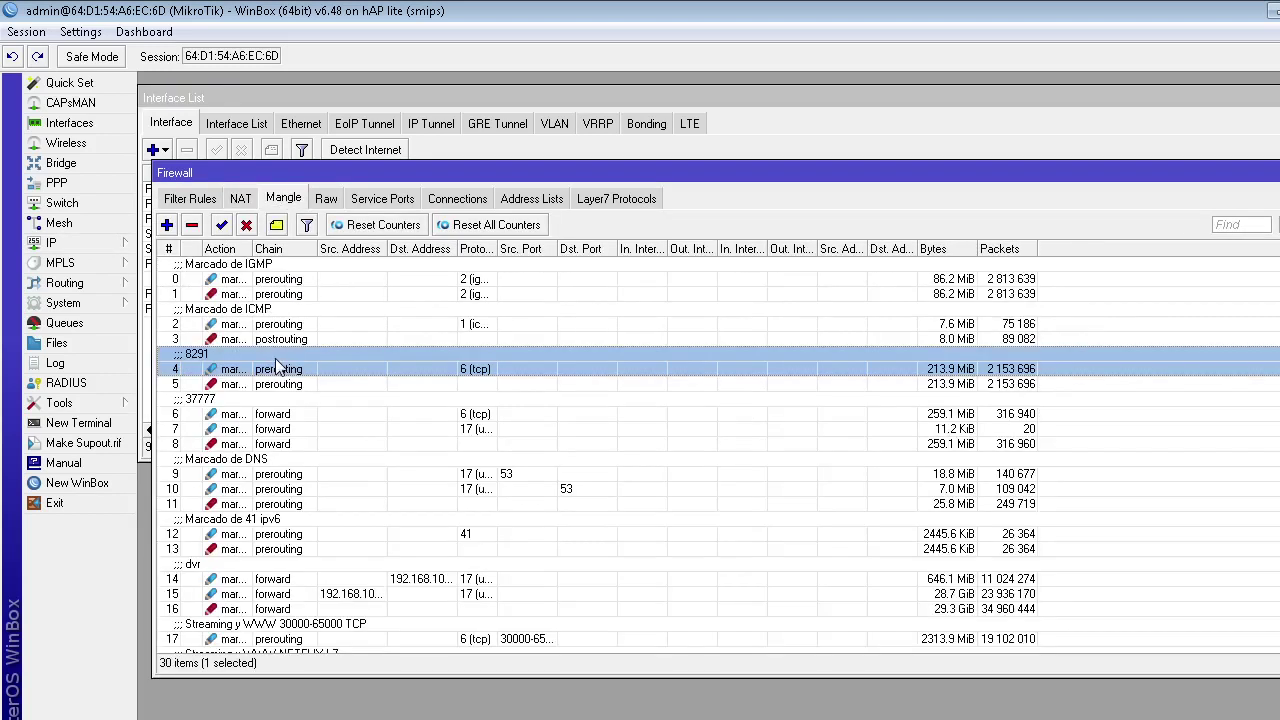
left_click(306, 384)
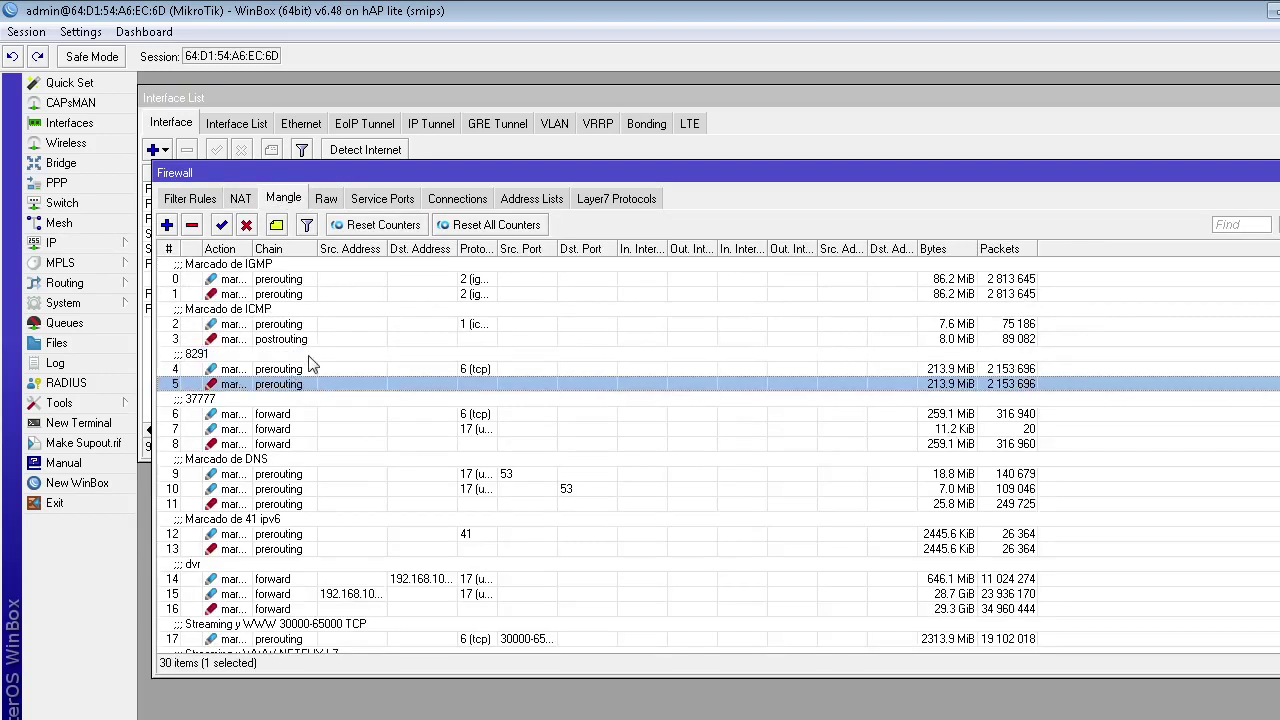
left_click(310, 368)
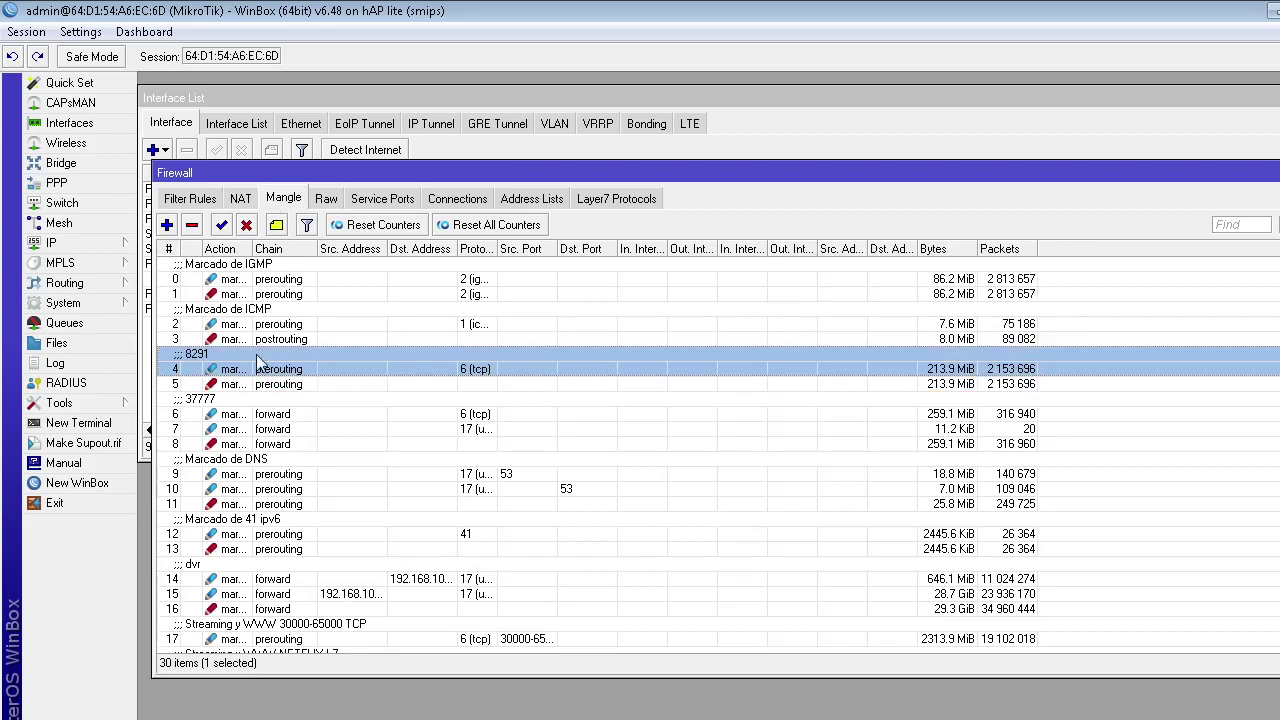
Open the first 8291 mangle rule, review its chain, and choose 6 (tcp) as the protocol it matches.
left_click(167, 225)
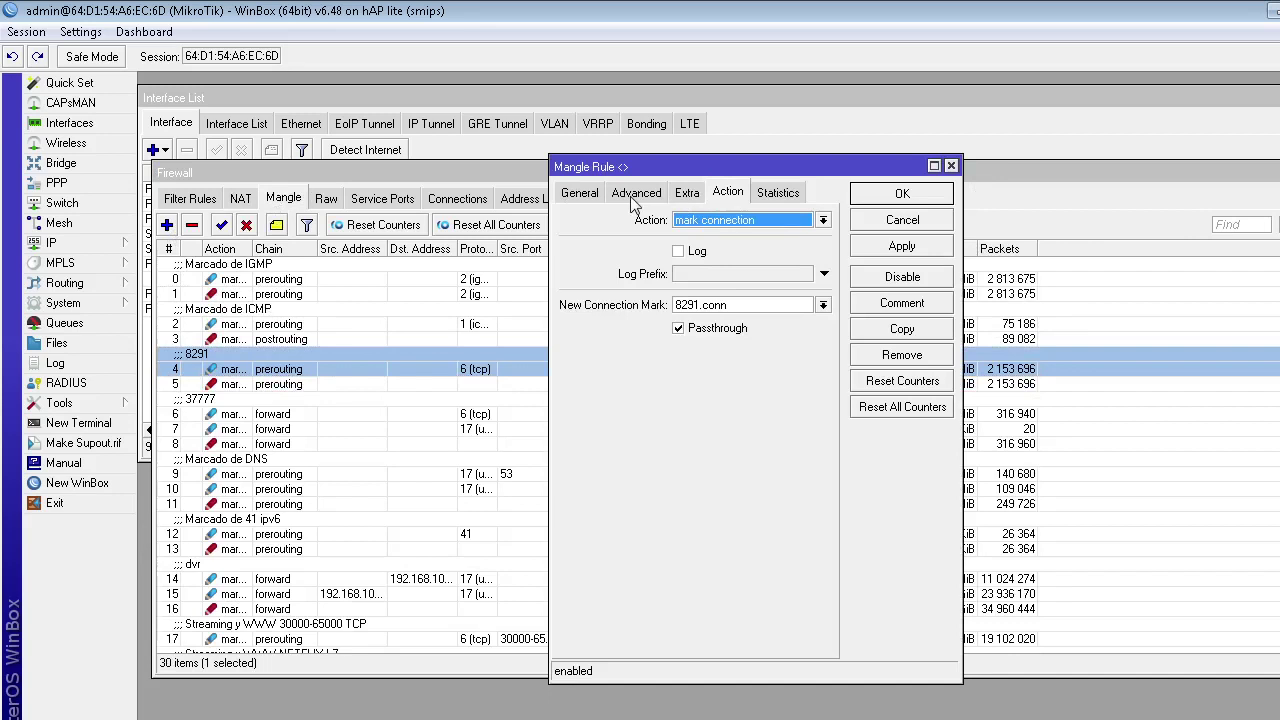
left_click(598, 192)
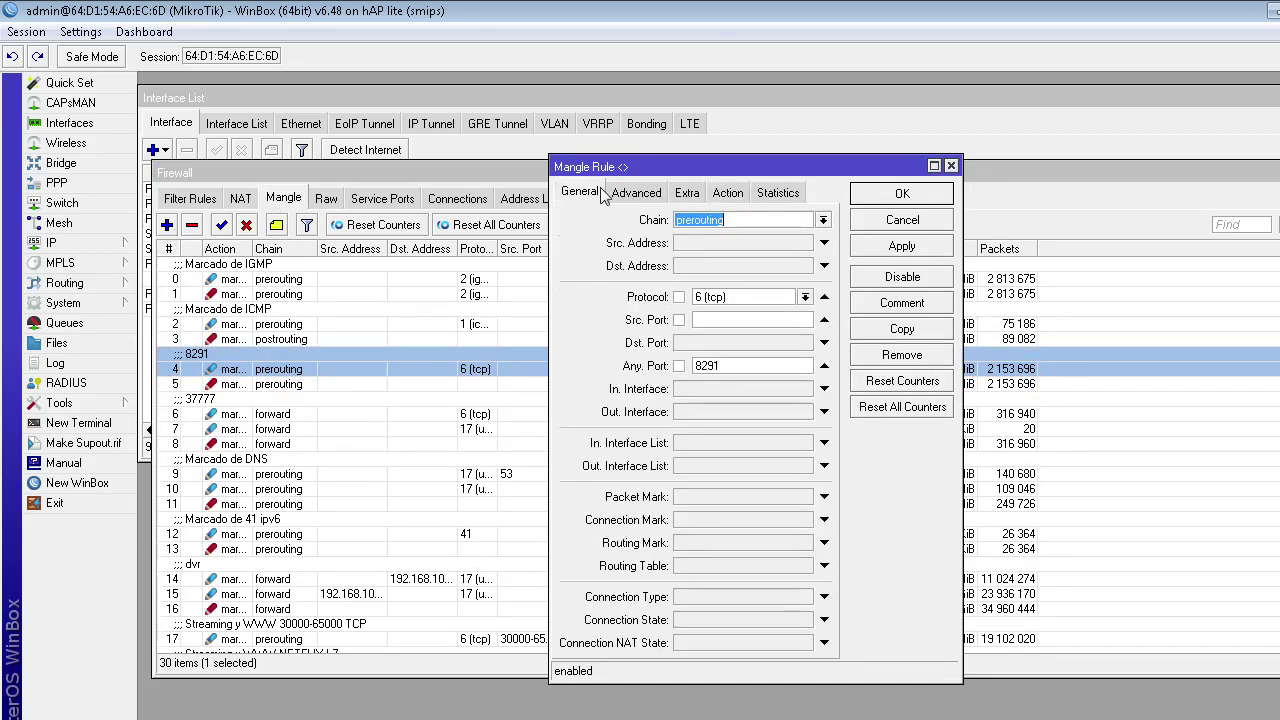
left_click(757, 219)
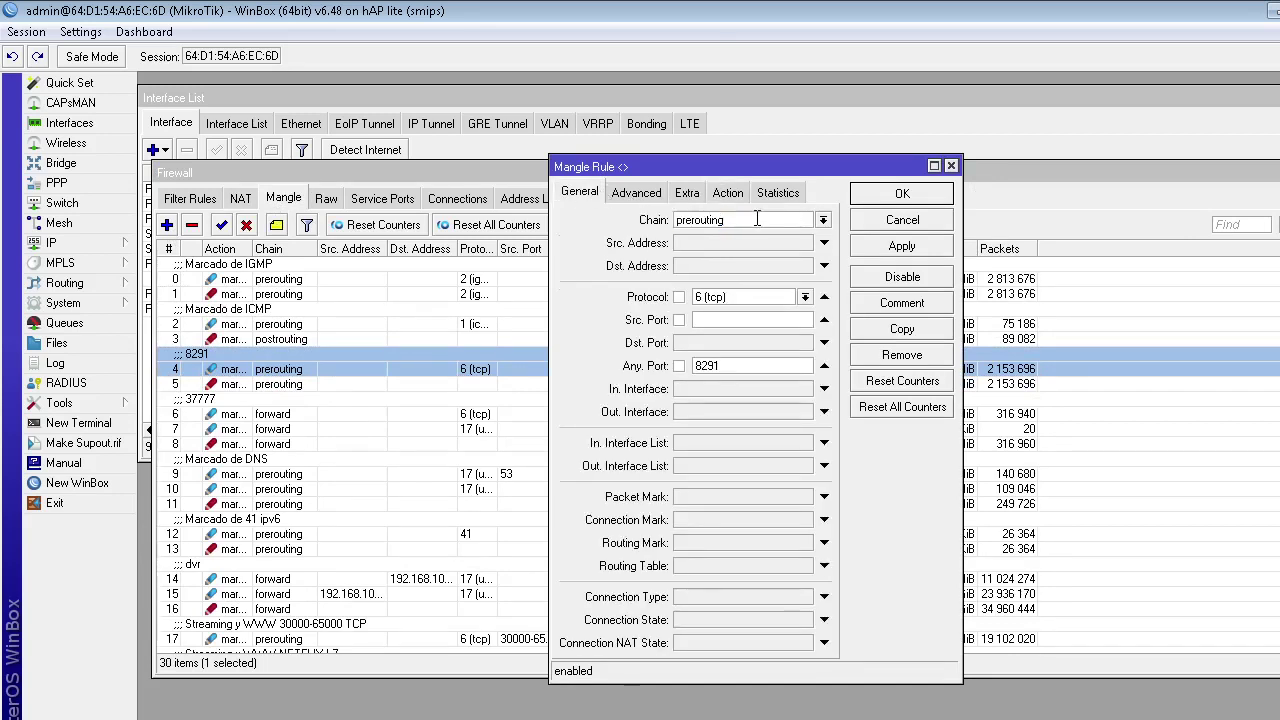
left_click_drag(757, 219, 641, 305)
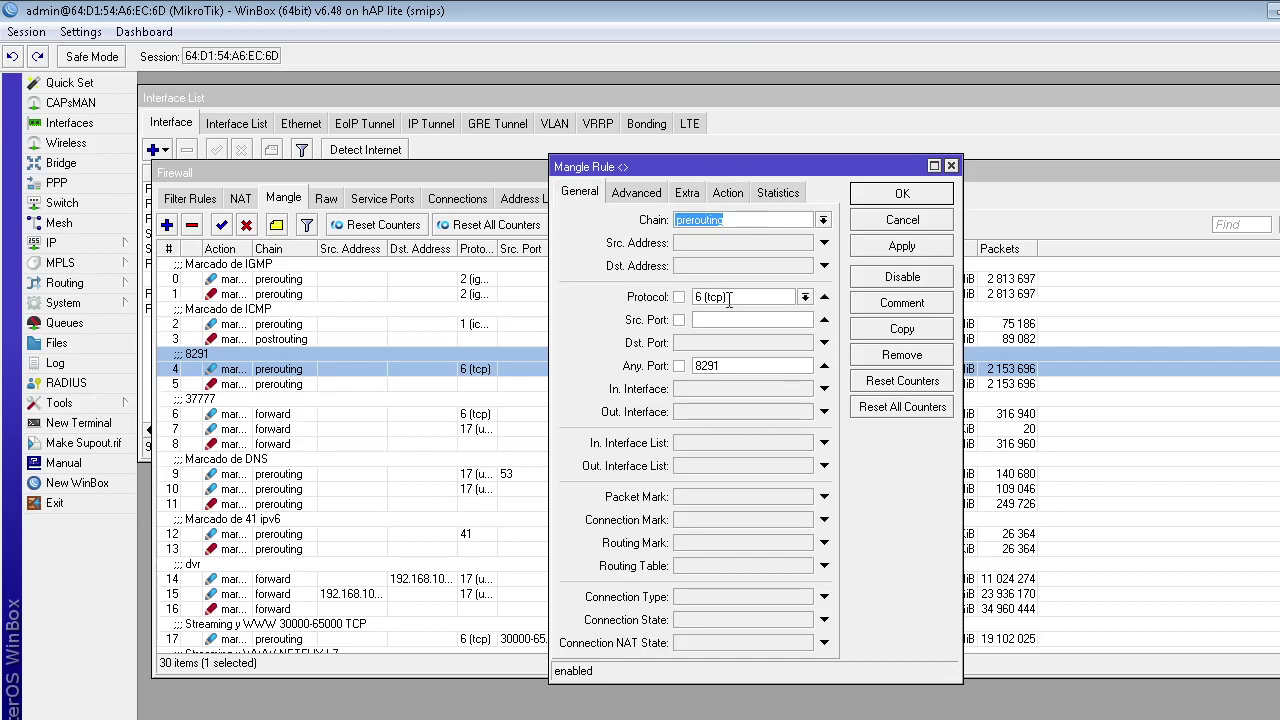
left_click(728, 298)
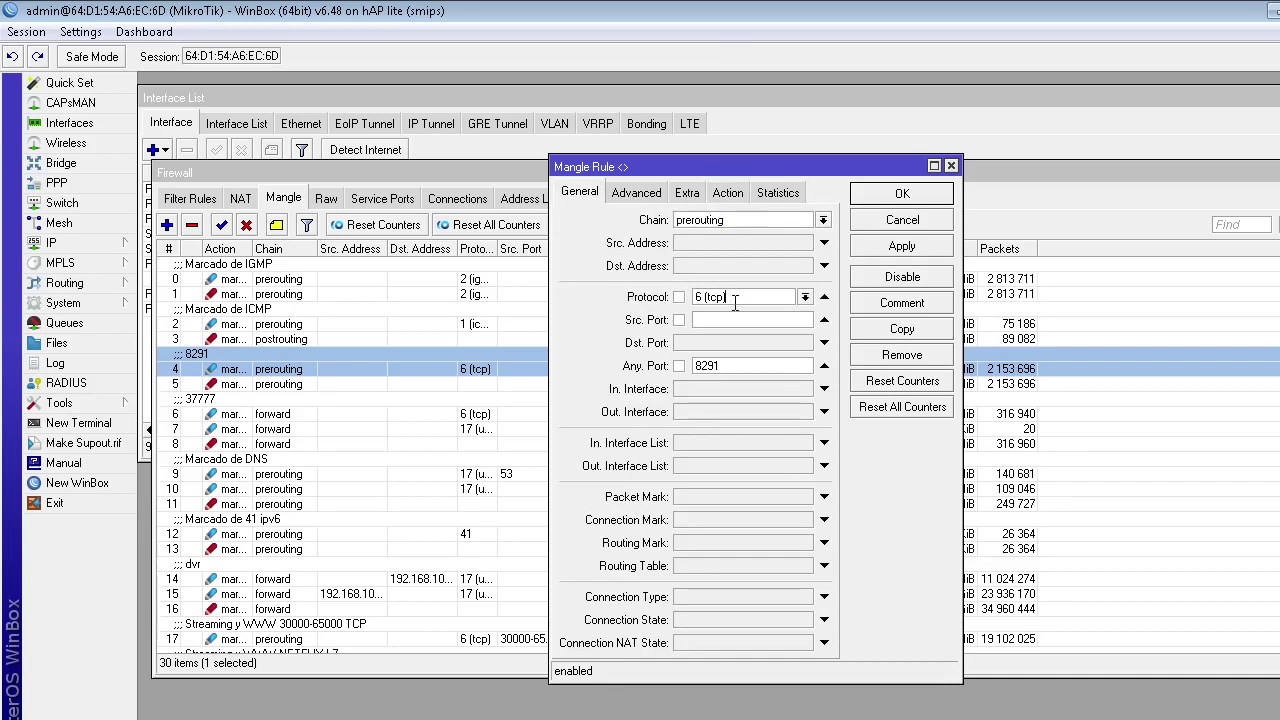
left_click(806, 297)
left_click(783, 394)
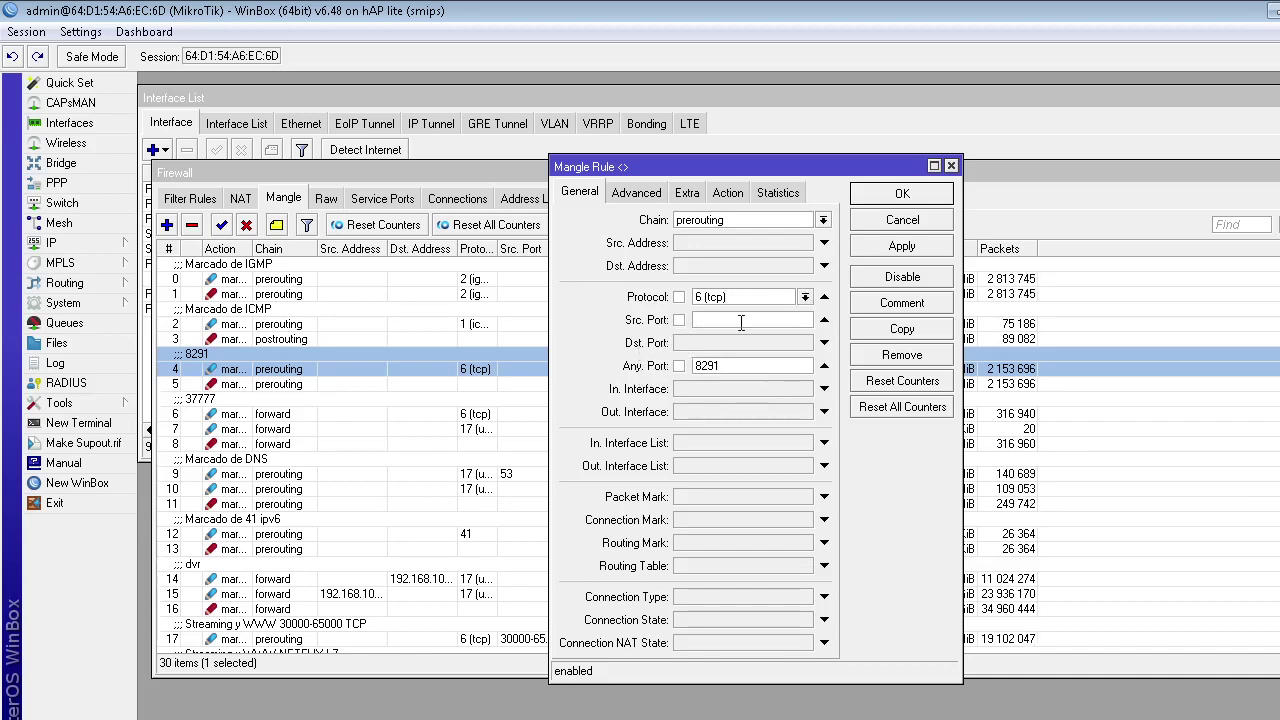
Review the source, destination and any-port matchers of the first 8291 mangle rule, leaving the source and destination ports unset.
left_click(826, 322)
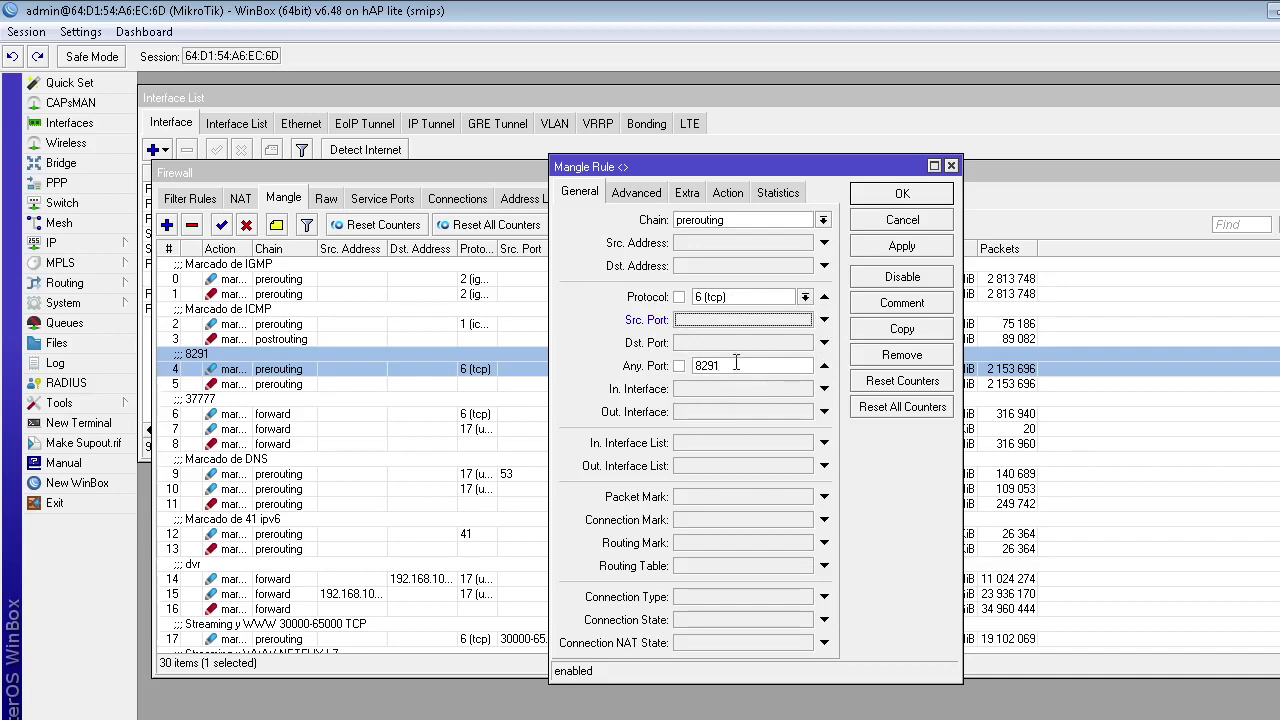
left_click(726, 366)
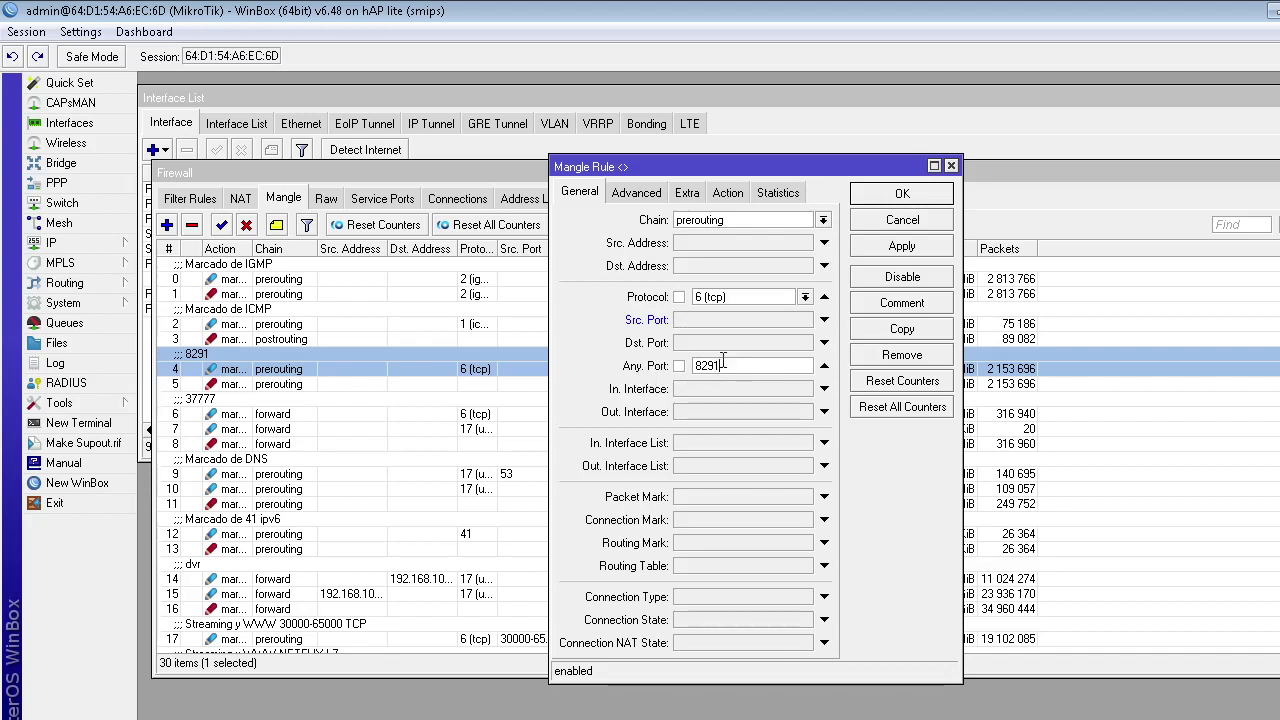
left_click(716, 321)
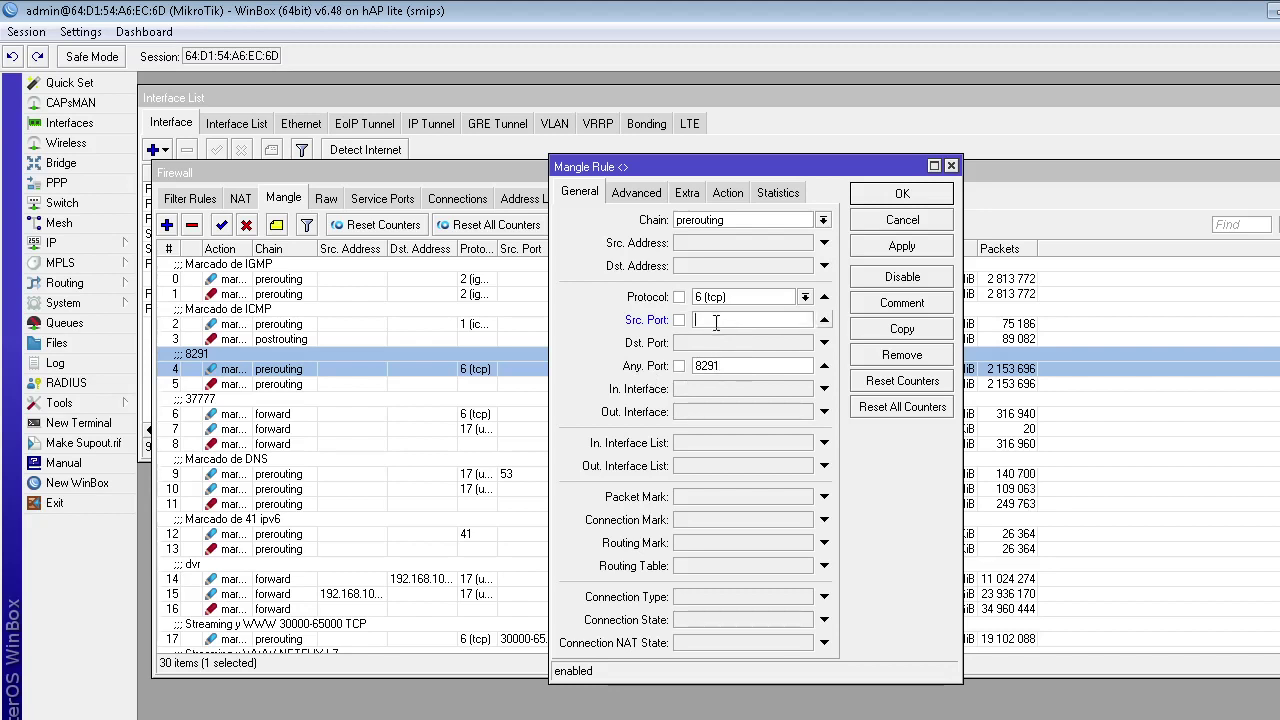
left_click(724, 343)
left_click(824, 319)
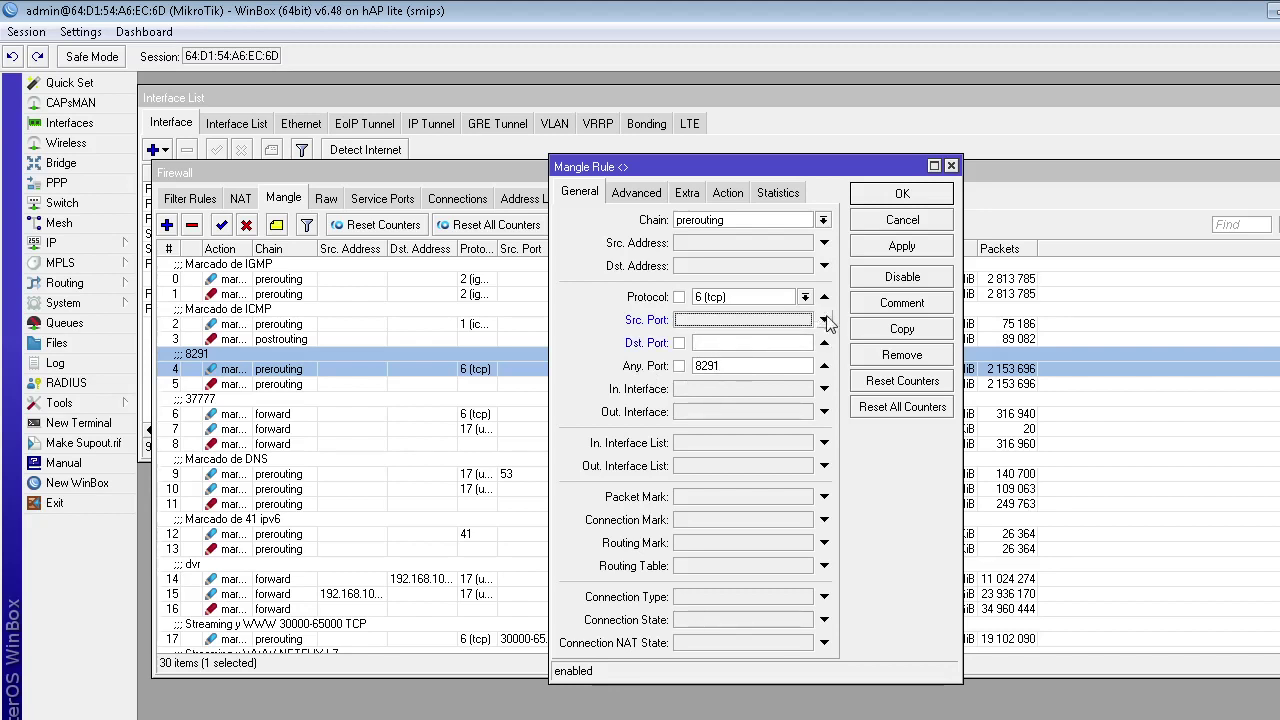
left_click(824, 342)
left_click(782, 362)
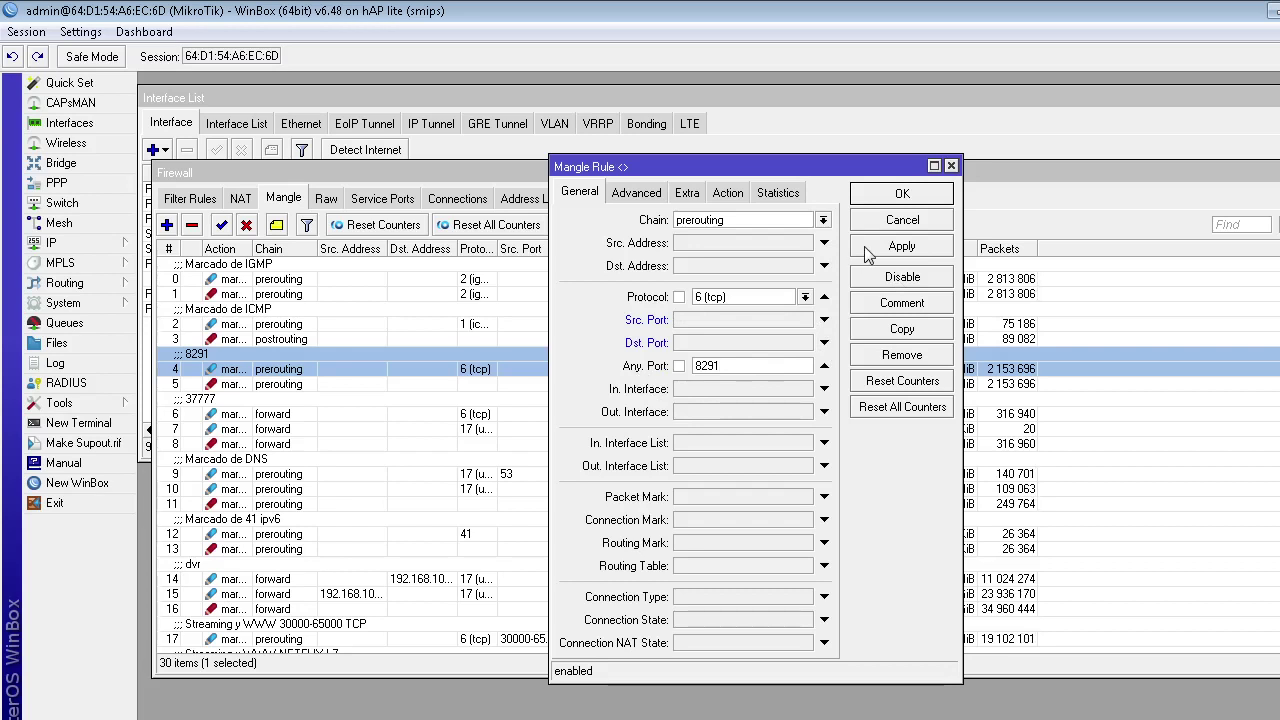
Look over the advanced and extra matchers of the first 8291 rule, leaving the IPsec policy unset.
left_click(636, 192)
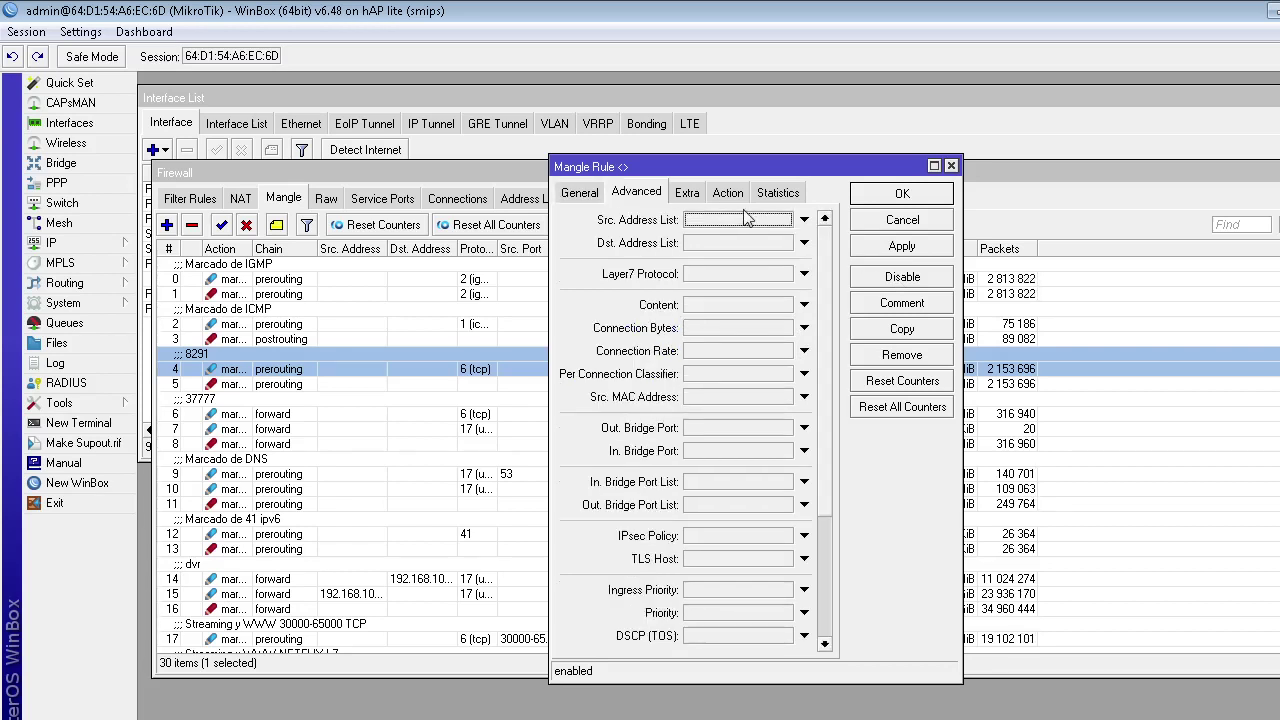
left_click(700, 535)
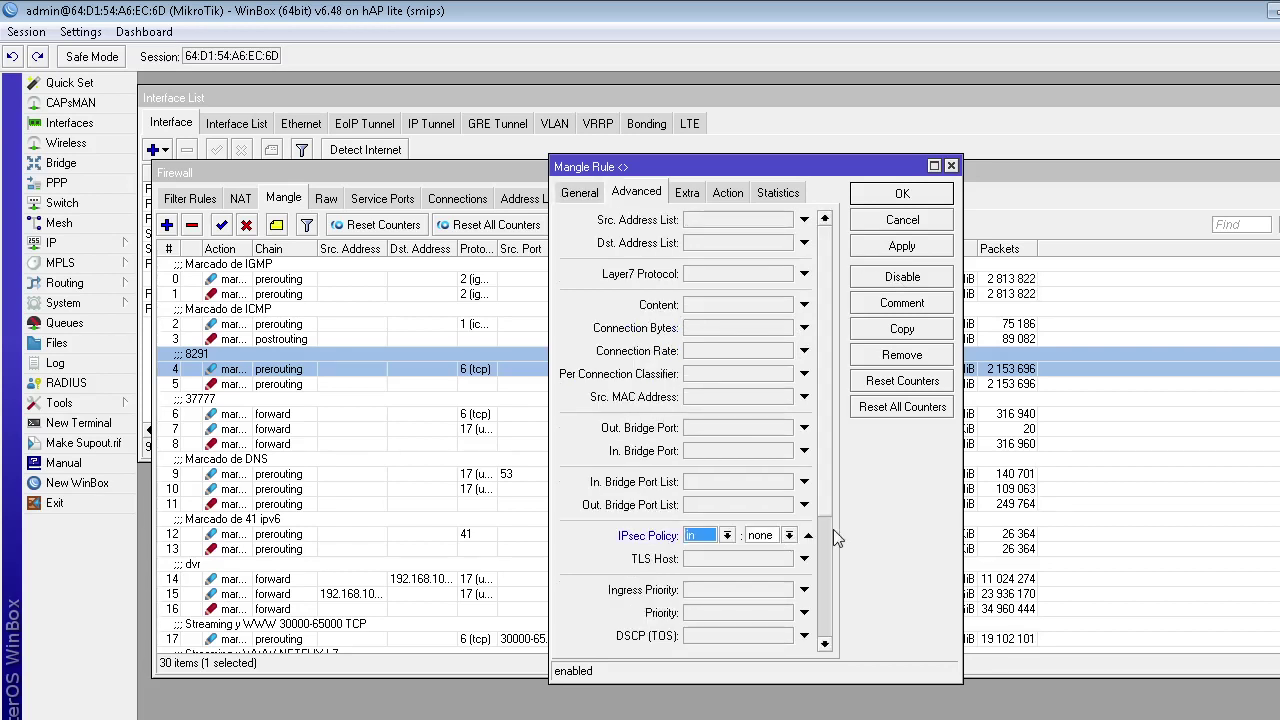
left_click(808, 535)
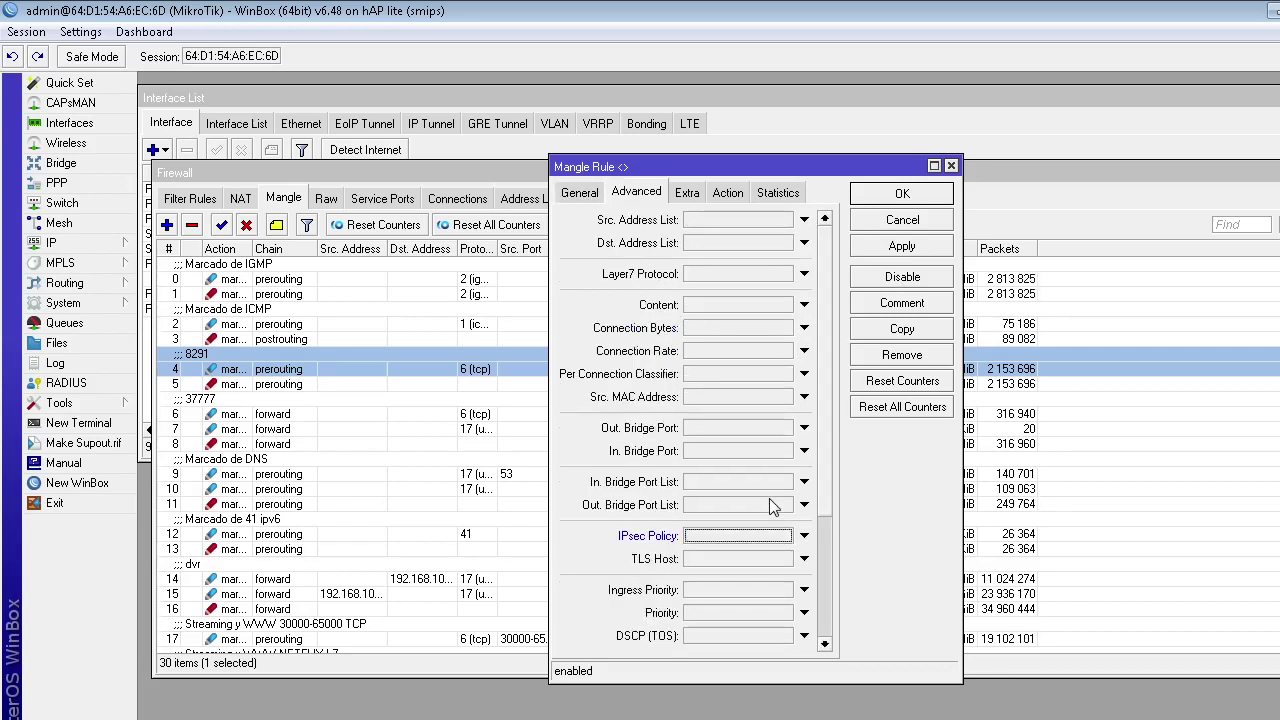
left_click(699, 202)
Review the first 8291 rule's action and new connection mark, and close the rule without applying changes.
left_click(726, 195)
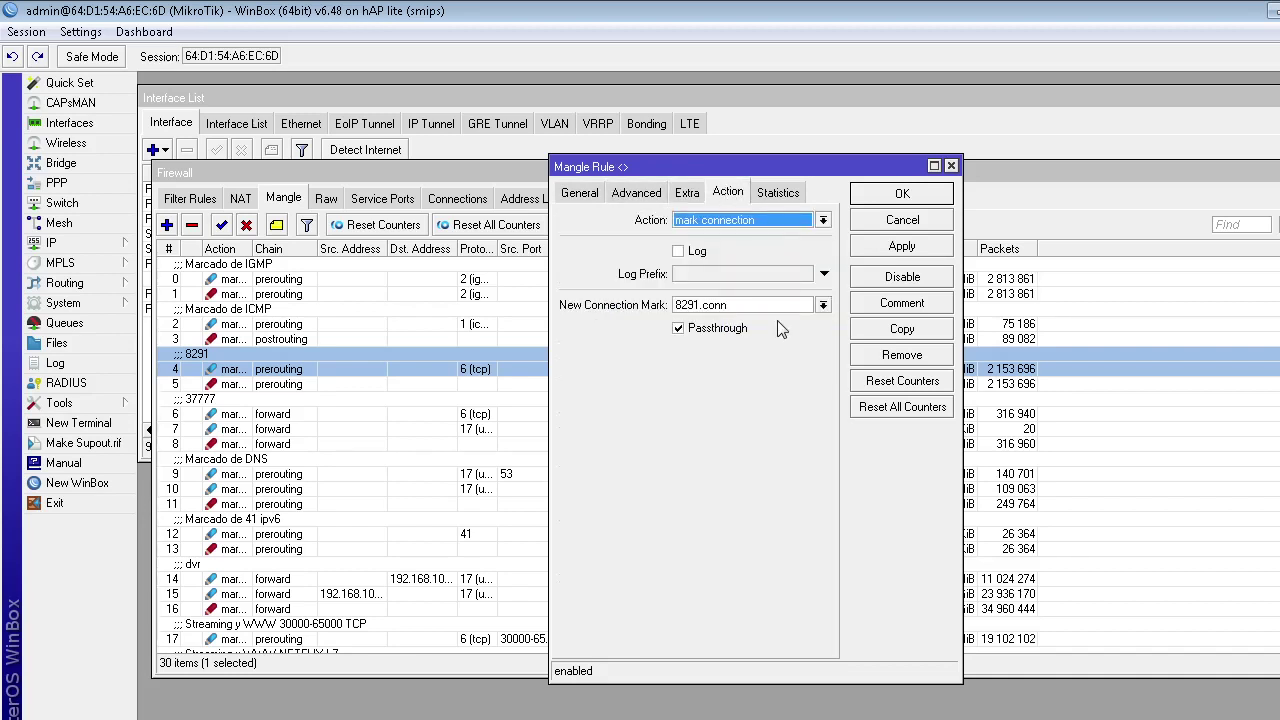
left_click(745, 221)
left_click(740, 221)
left_click(733, 304)
left_click_drag(698, 304, 673, 304)
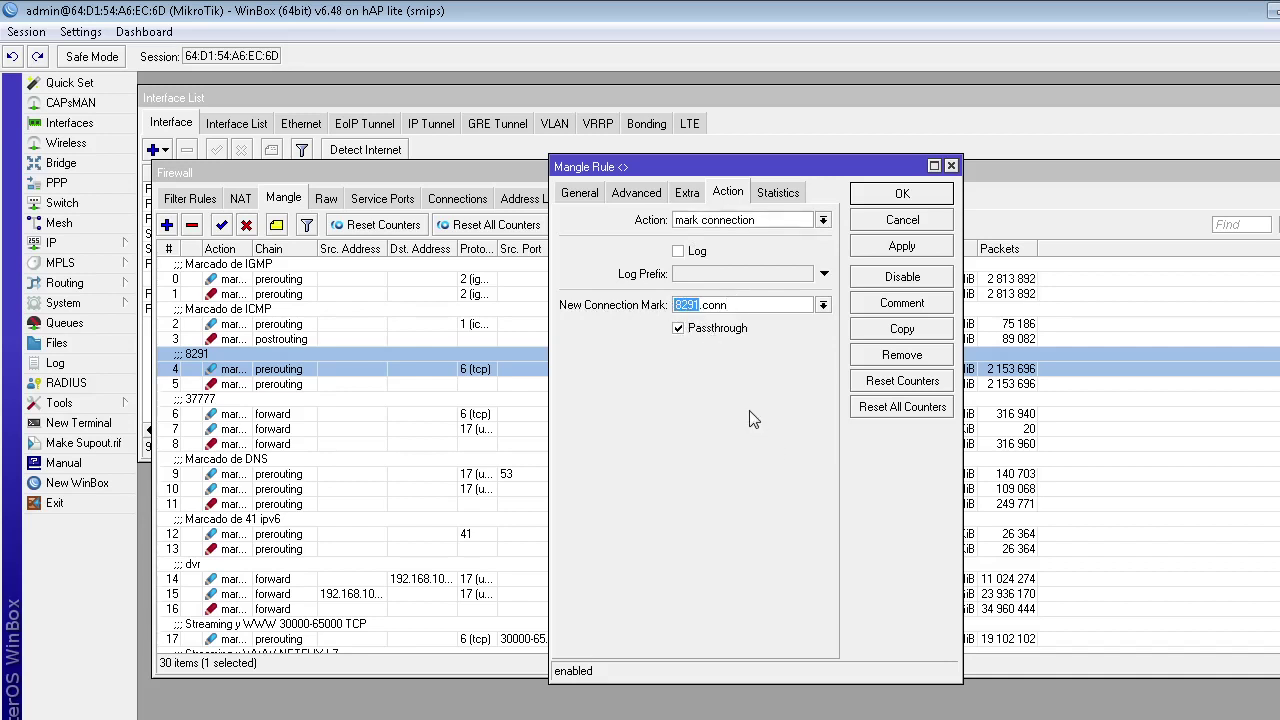
left_click(749, 305)
left_click(951, 166)
Open the second 8291 mangle rule and review its chain and the connection mark it matches.
left_click(310, 386)
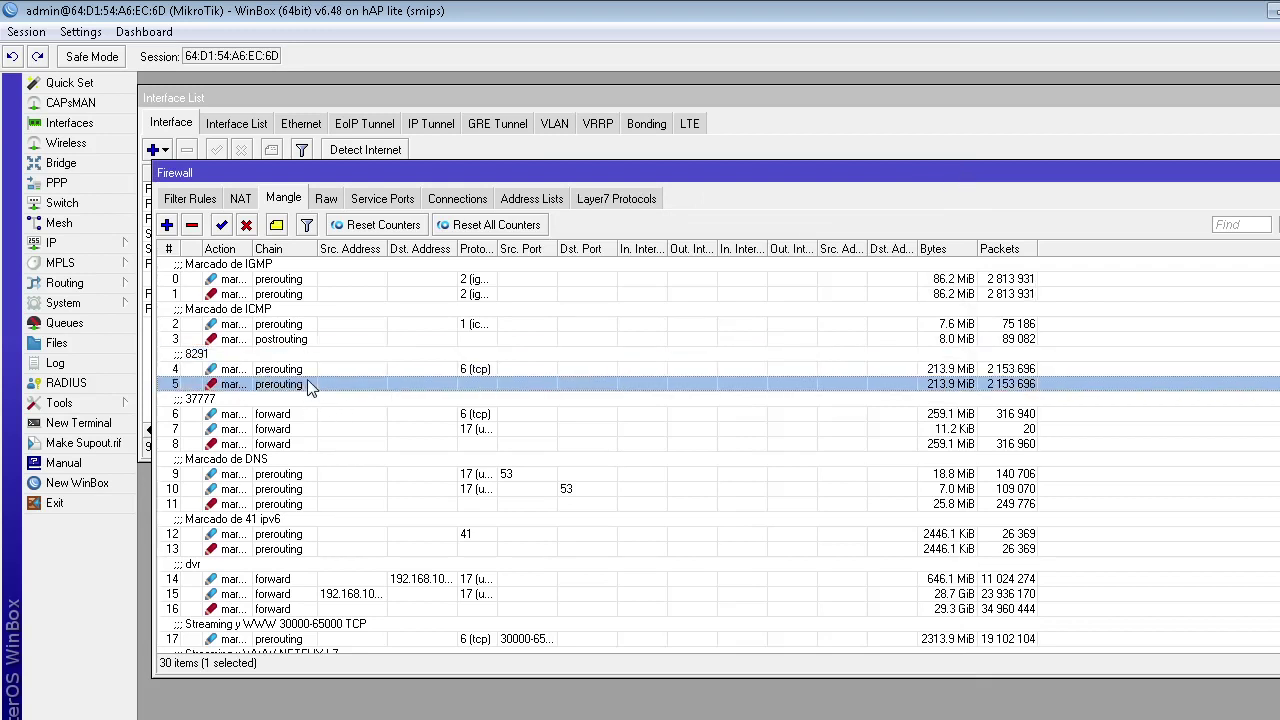
double_click(307, 384)
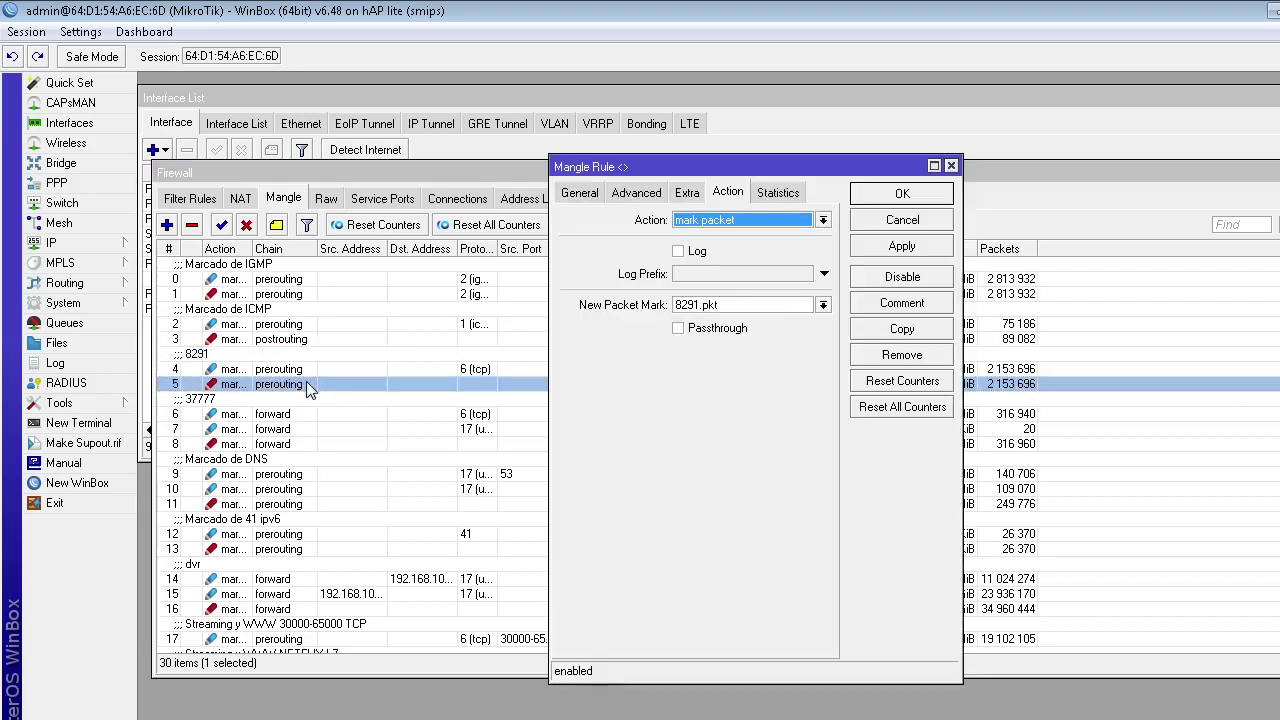
left_click(583, 193)
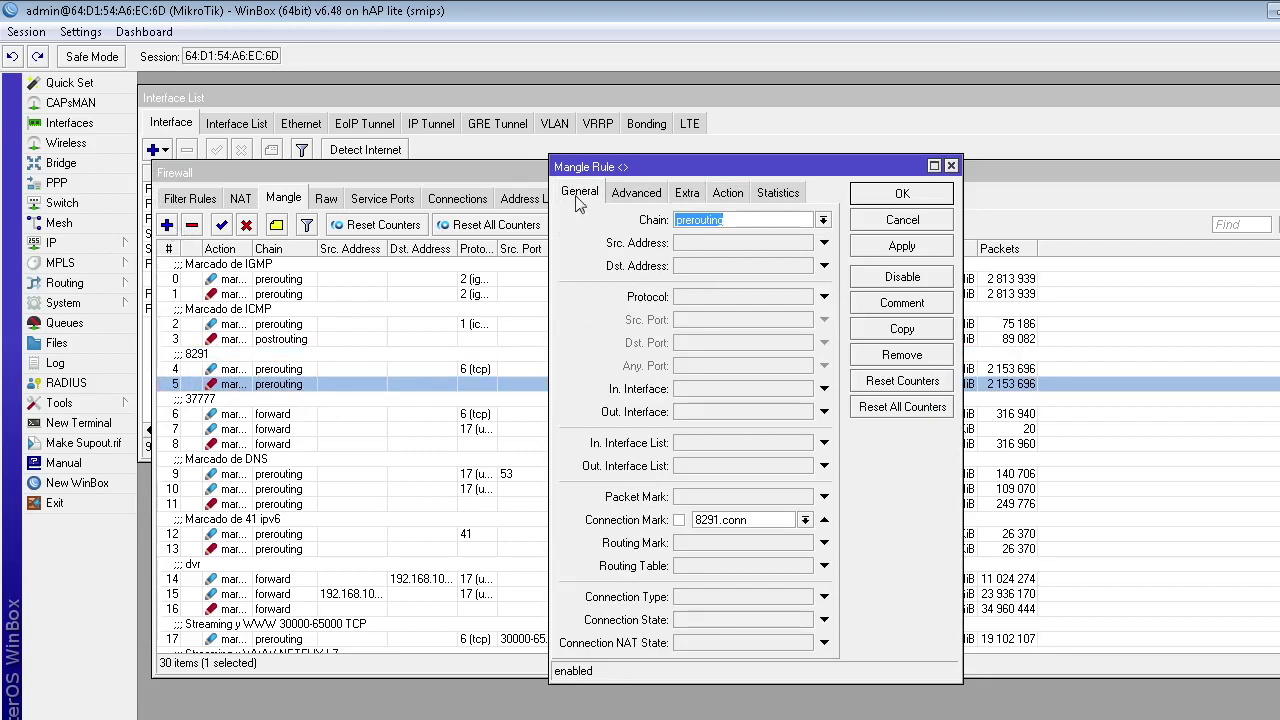
left_click(812, 218)
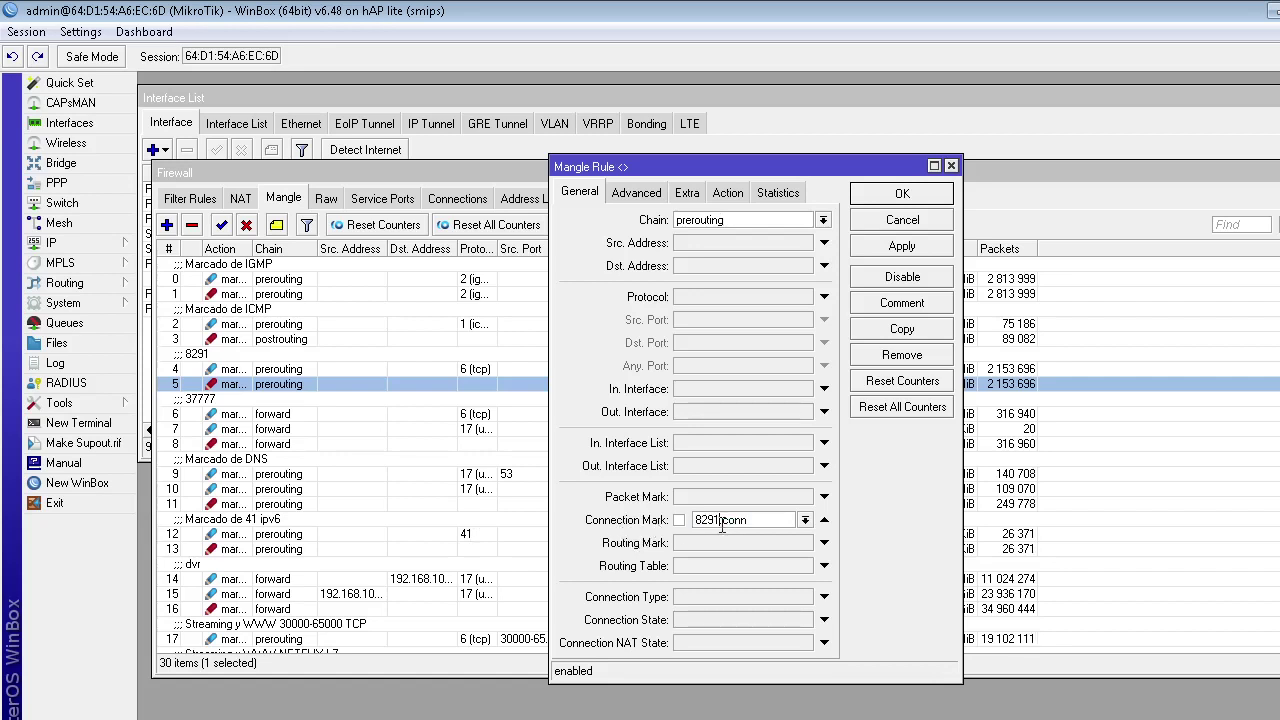
double_click(765, 517)
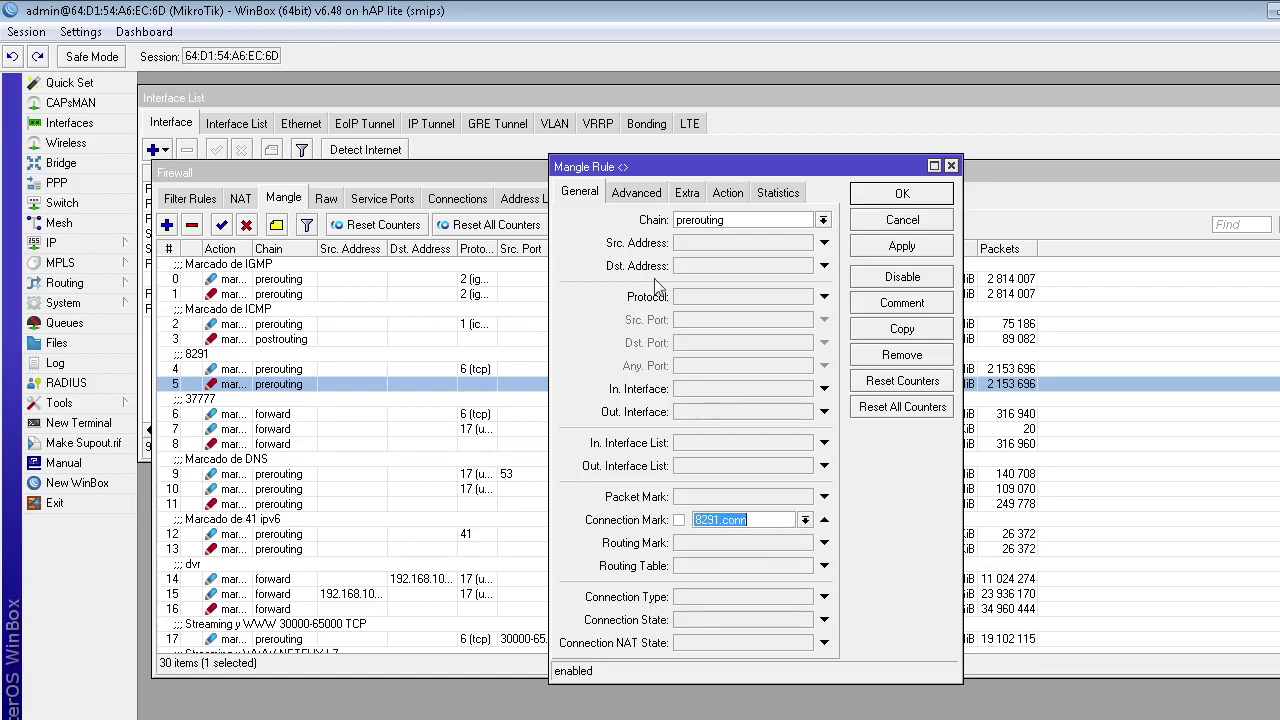
Review the second 8291 rule's advanced and extra matchers, action and new packet mark, and close the rule.
left_click(656, 196)
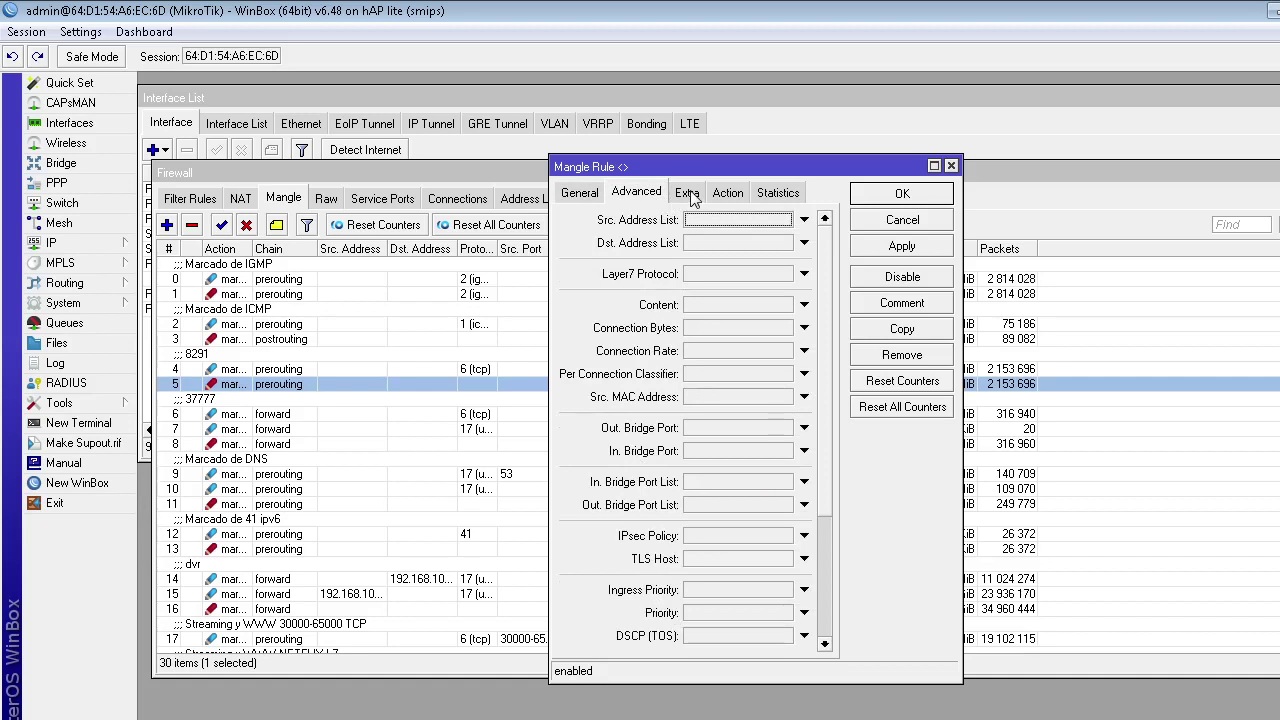
left_click(690, 194)
left_click(722, 193)
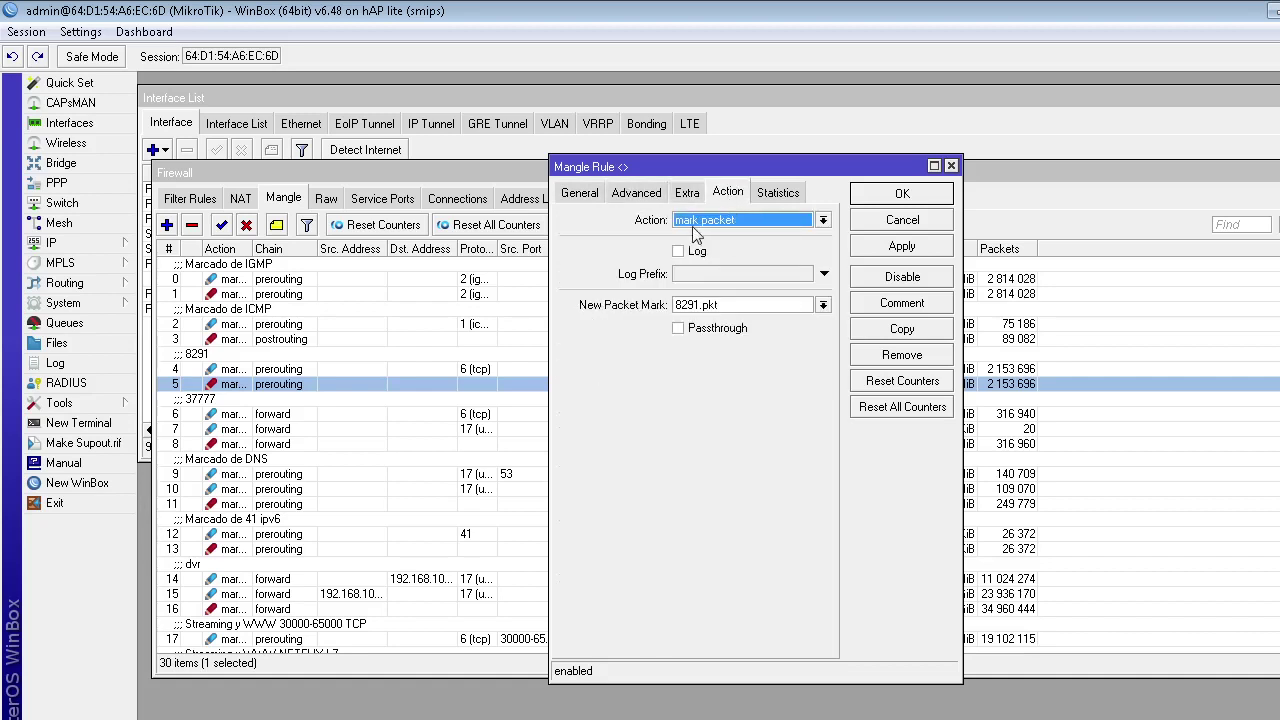
left_click(690, 224)
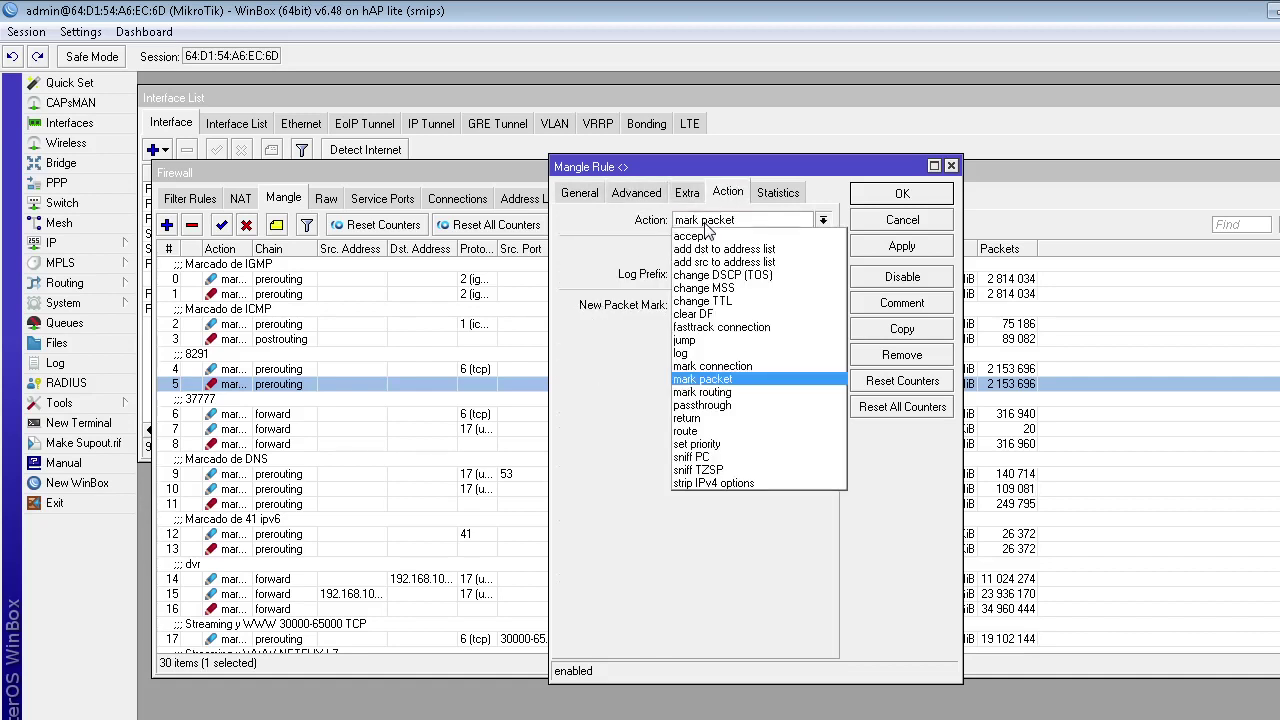
left_click(706, 224)
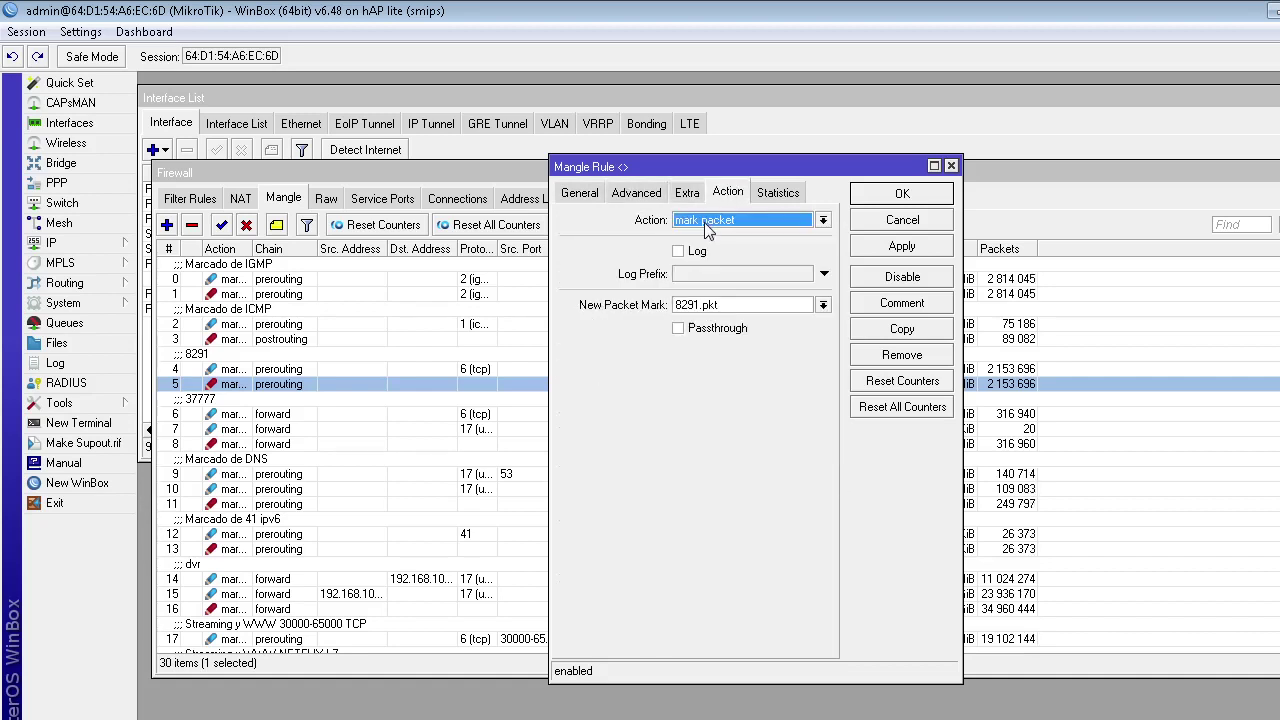
left_click(756, 307)
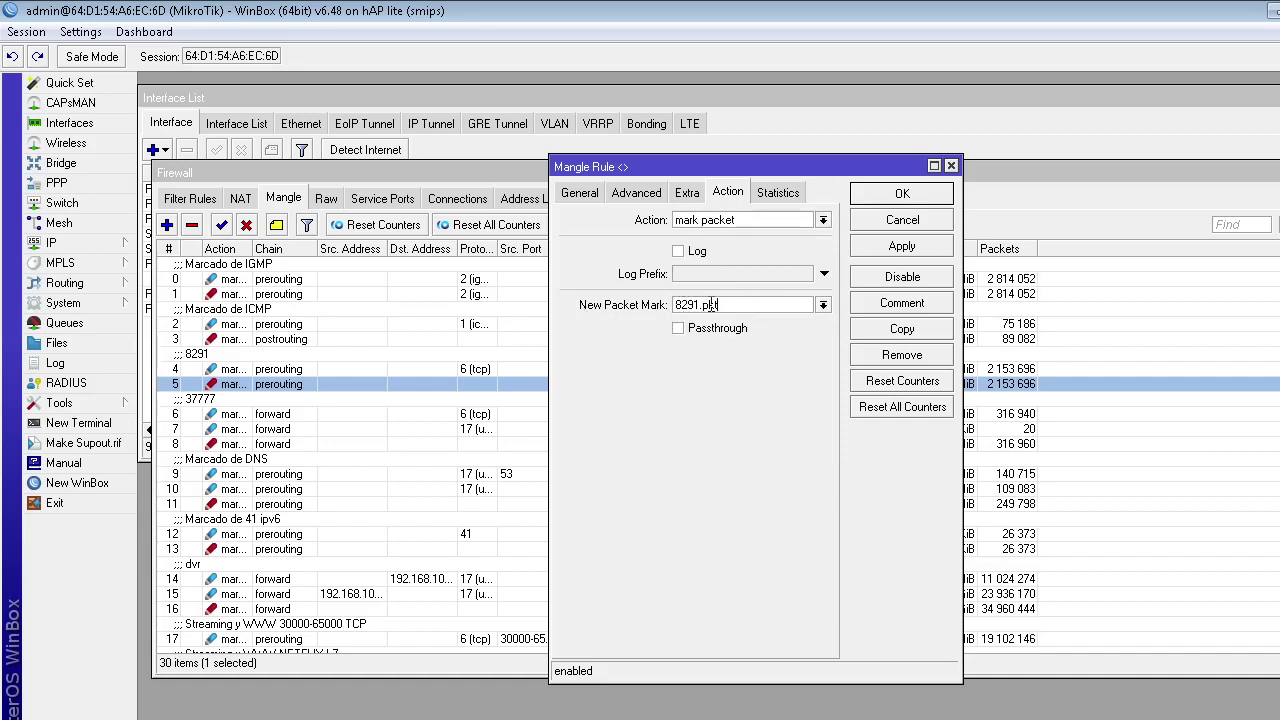
double_click(706, 305)
left_click(950, 166)
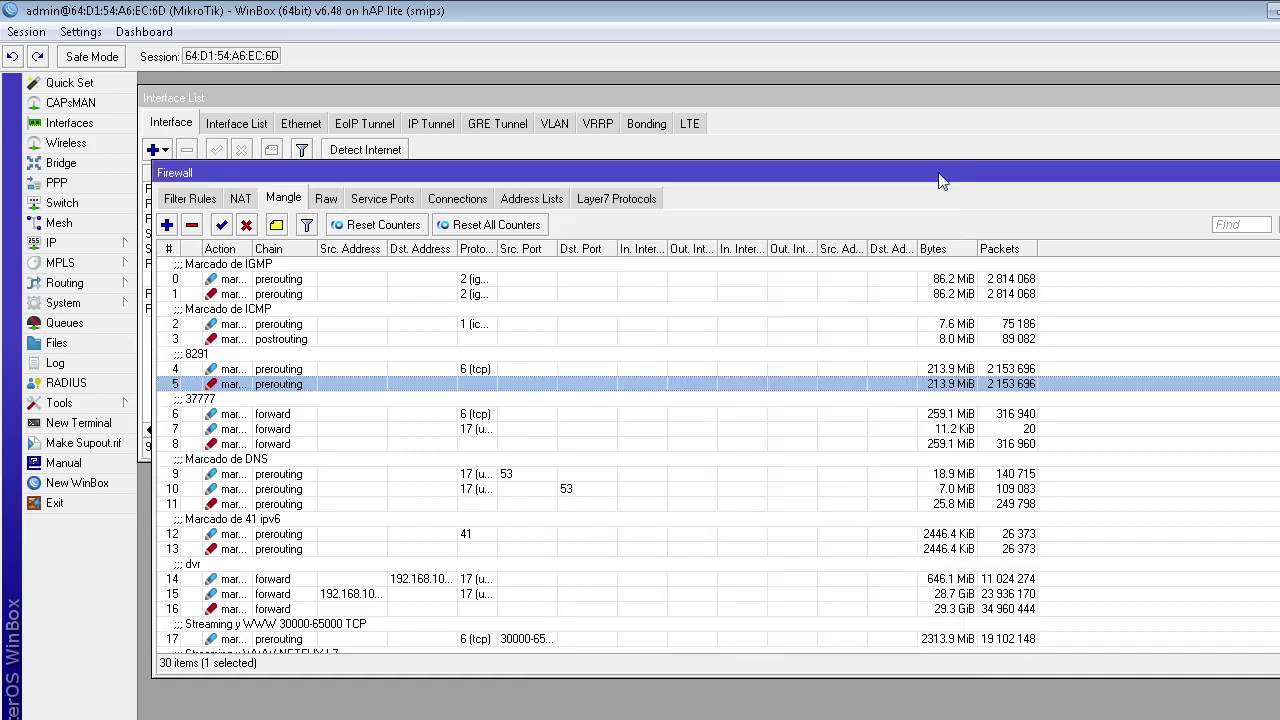
Point out the two 8291 mangle rules and find the matching 8291 queue in the queue tree.
left_click(385, 368)
left_click(402, 385)
left_click(105, 241)
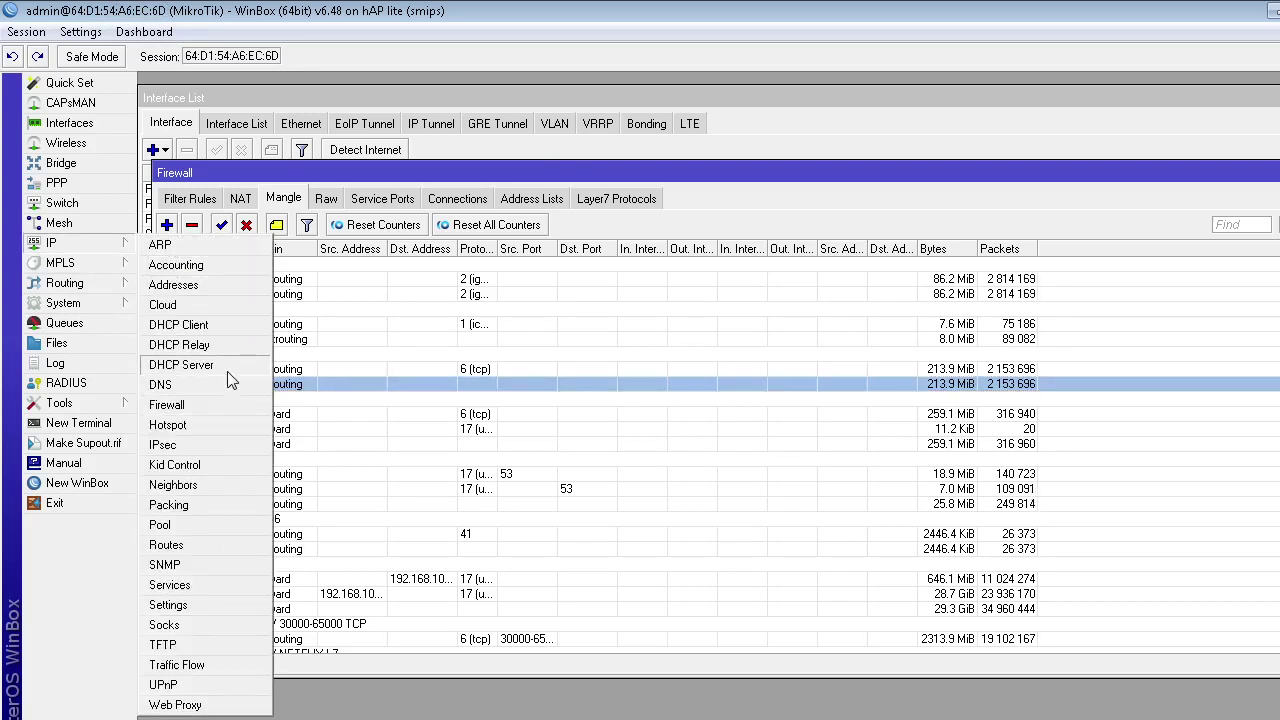
left_click(81, 327)
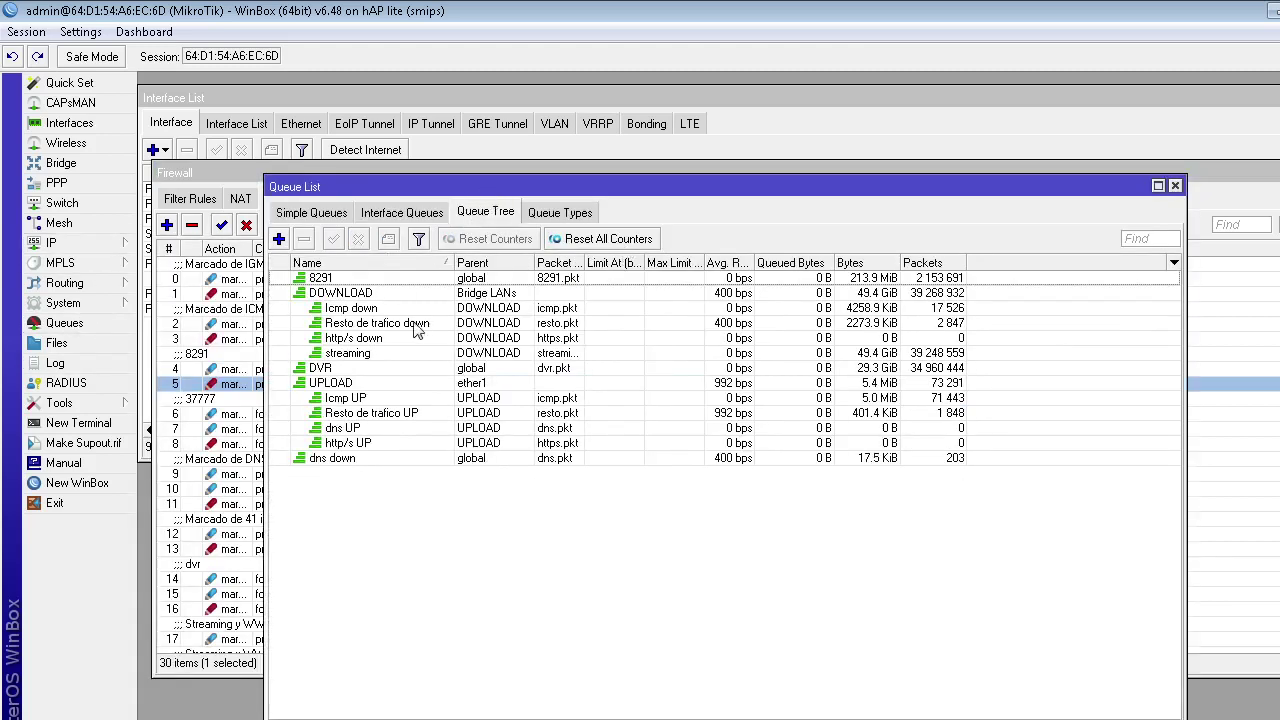
left_click(358, 280)
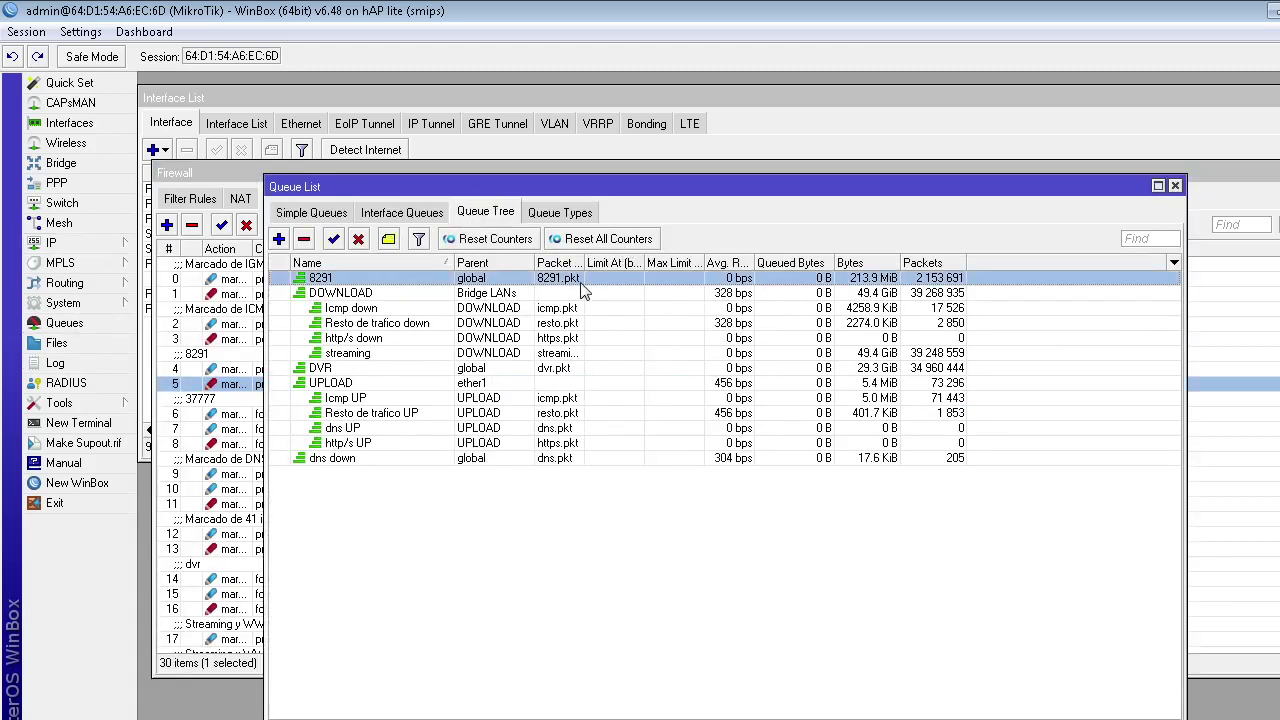
Open the existing 8291 queue's settings and review its parent and packet mark.
left_click(279, 239)
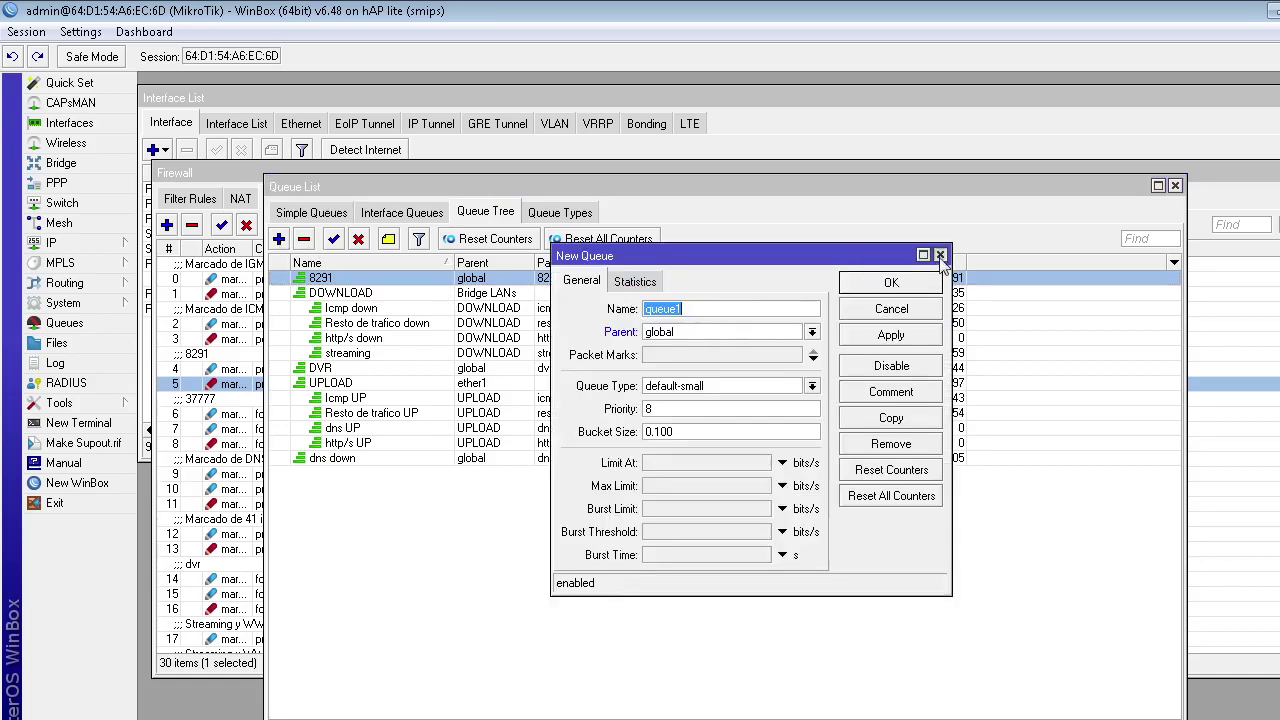
left_click(940, 255)
double_click(325, 280)
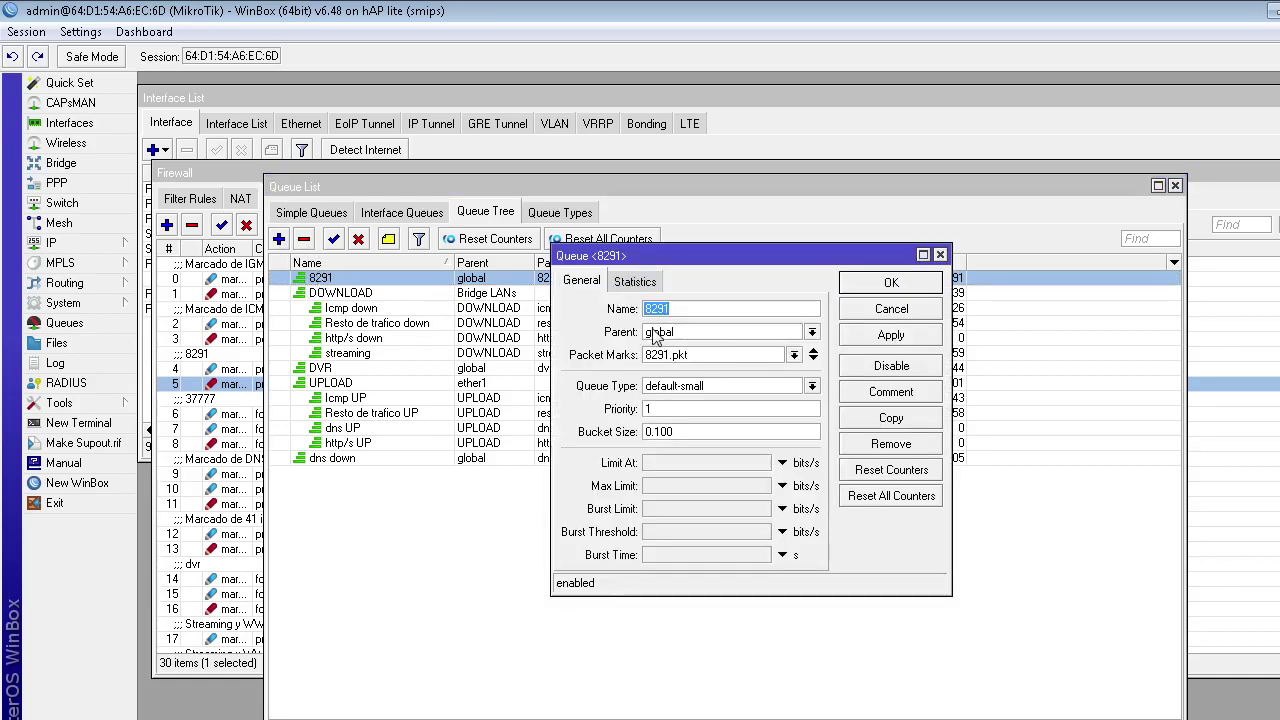
left_click(716, 336)
left_click(715, 332)
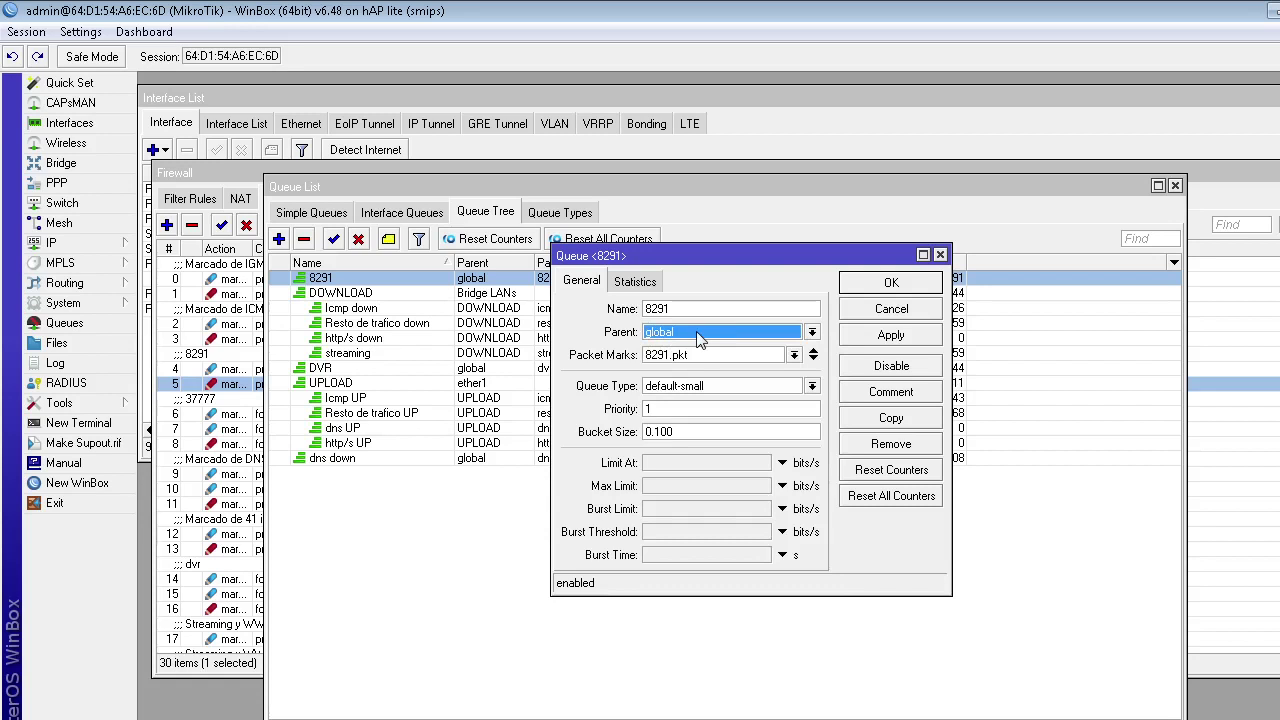
left_click(719, 355)
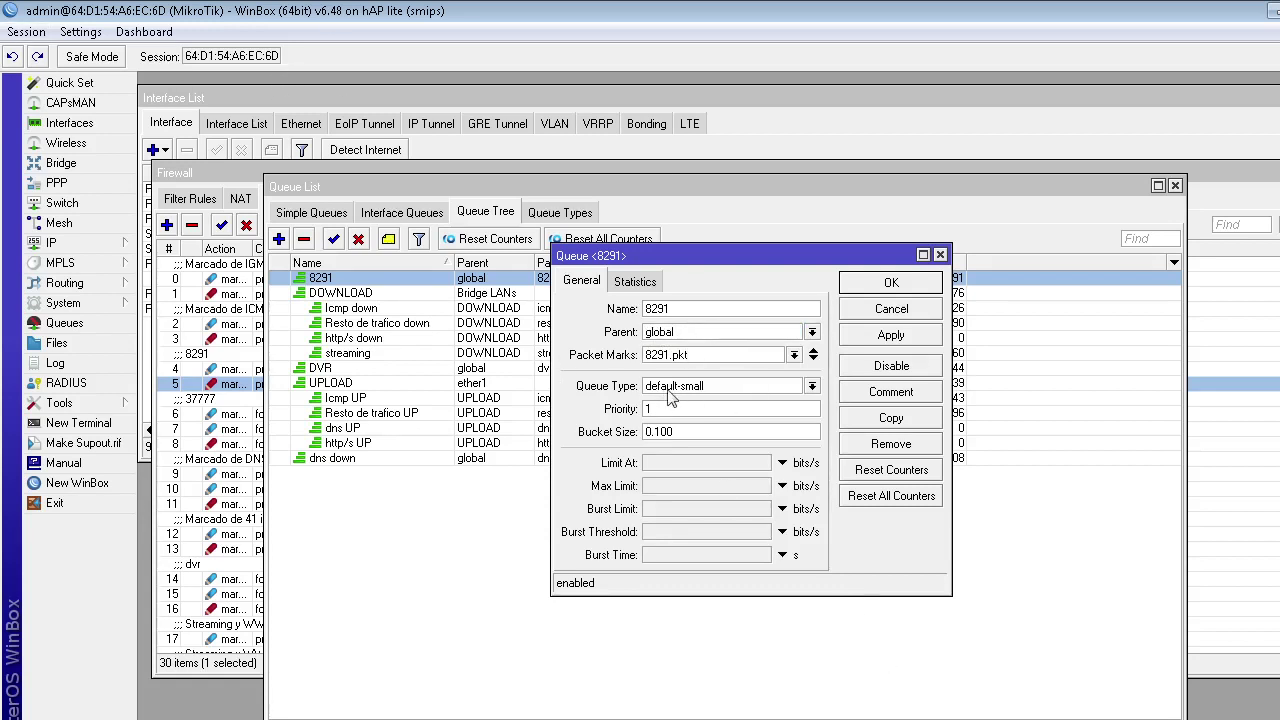
Examine the available queue types and the priority of the 8291 queue, and accept its settings without changes.
left_click(720, 388)
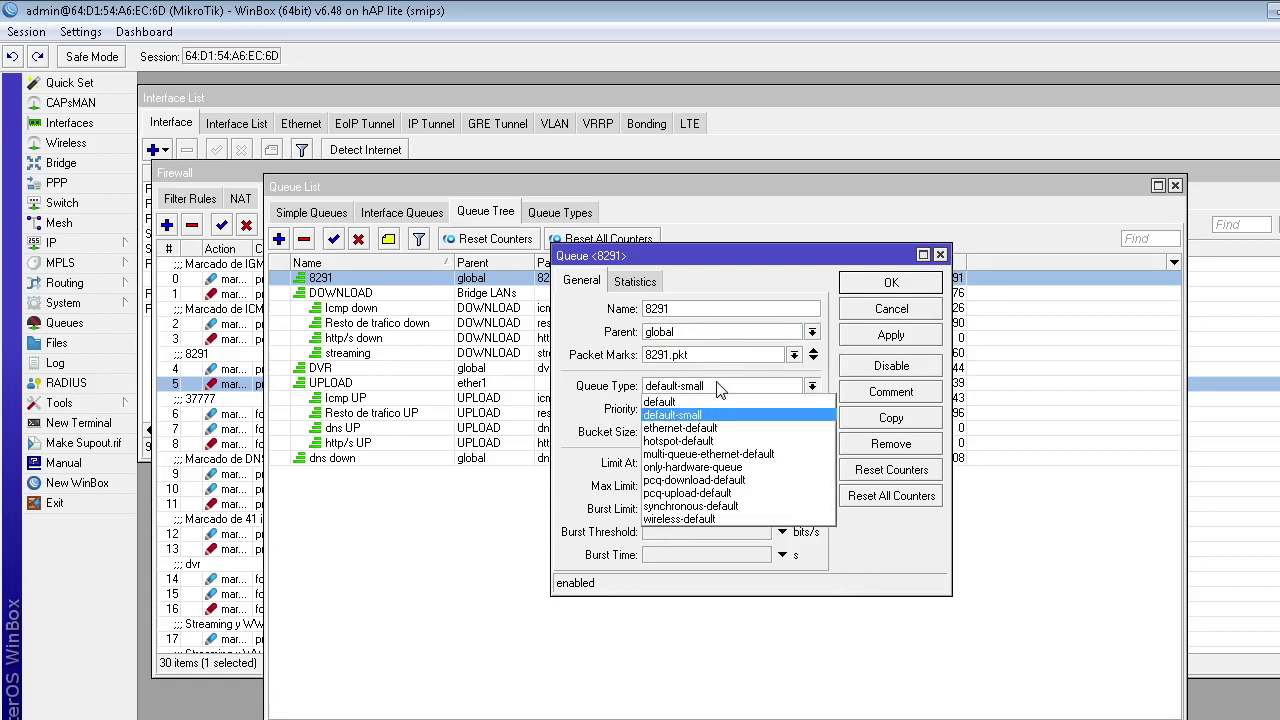
left_click(720, 388)
left_click(720, 388)
left_click(720, 388)
left_click(720, 388)
left_click(720, 388)
double_click(718, 412)
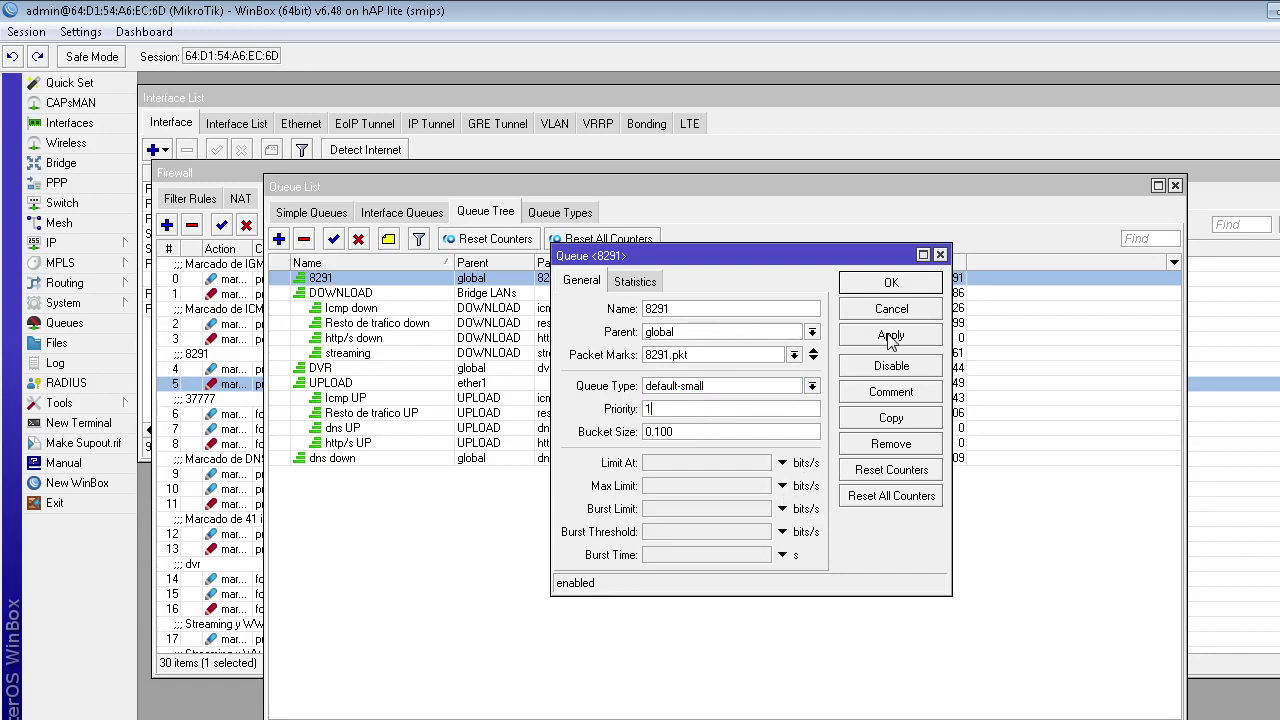
left_click(880, 285)
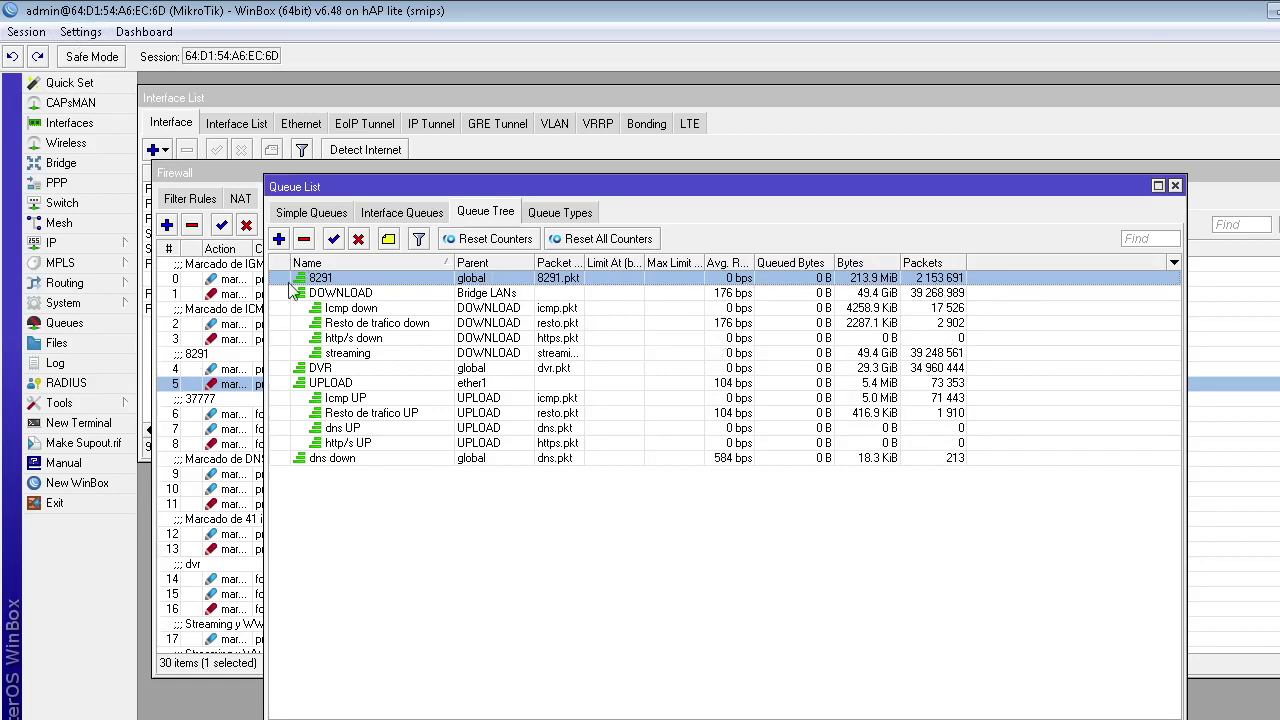
Close the queue list, return to the mangle rules and look over the DNS marking rules and those around them.
left_click(505, 555)
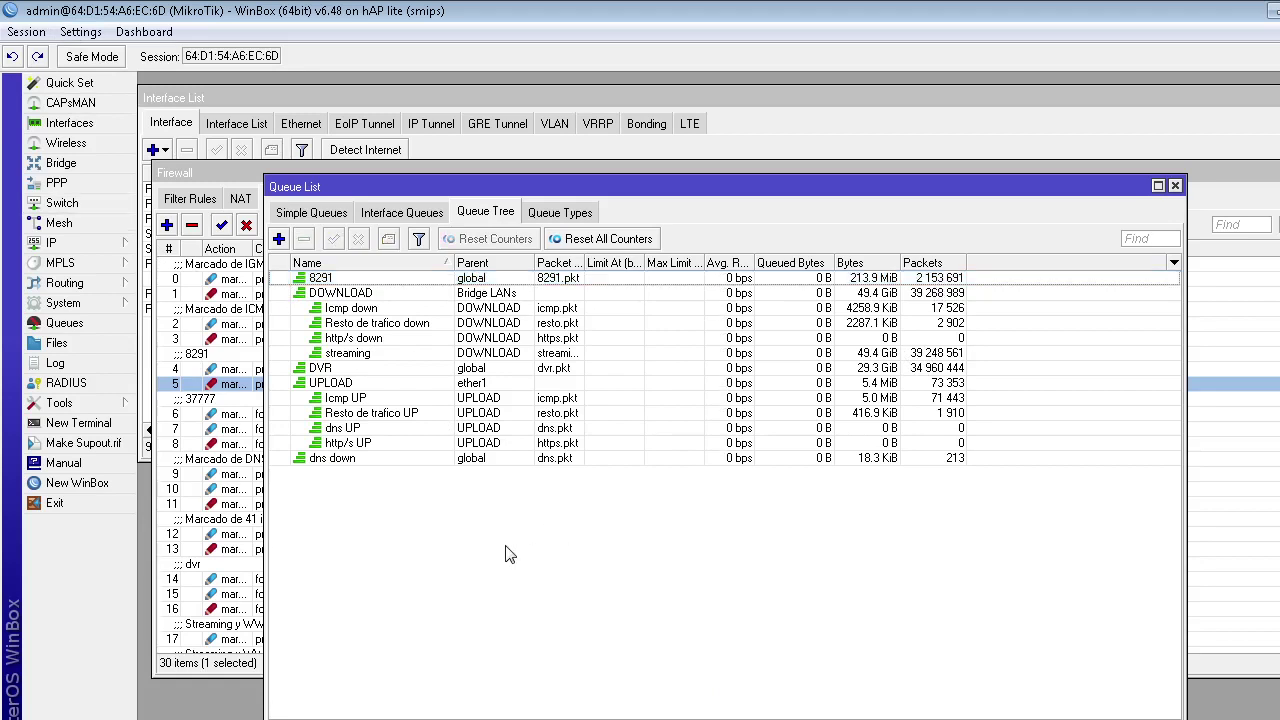
key("Escape")
left_click(365, 491)
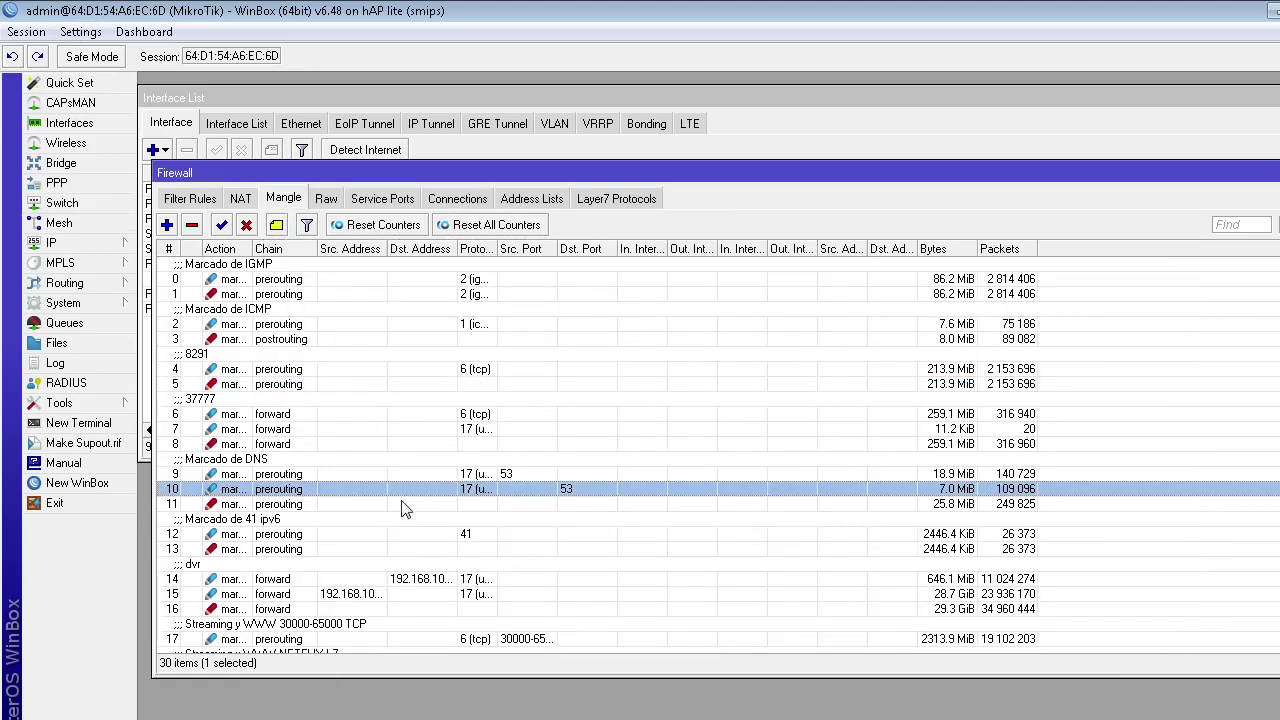
scroll(419, 490, "down", 3)
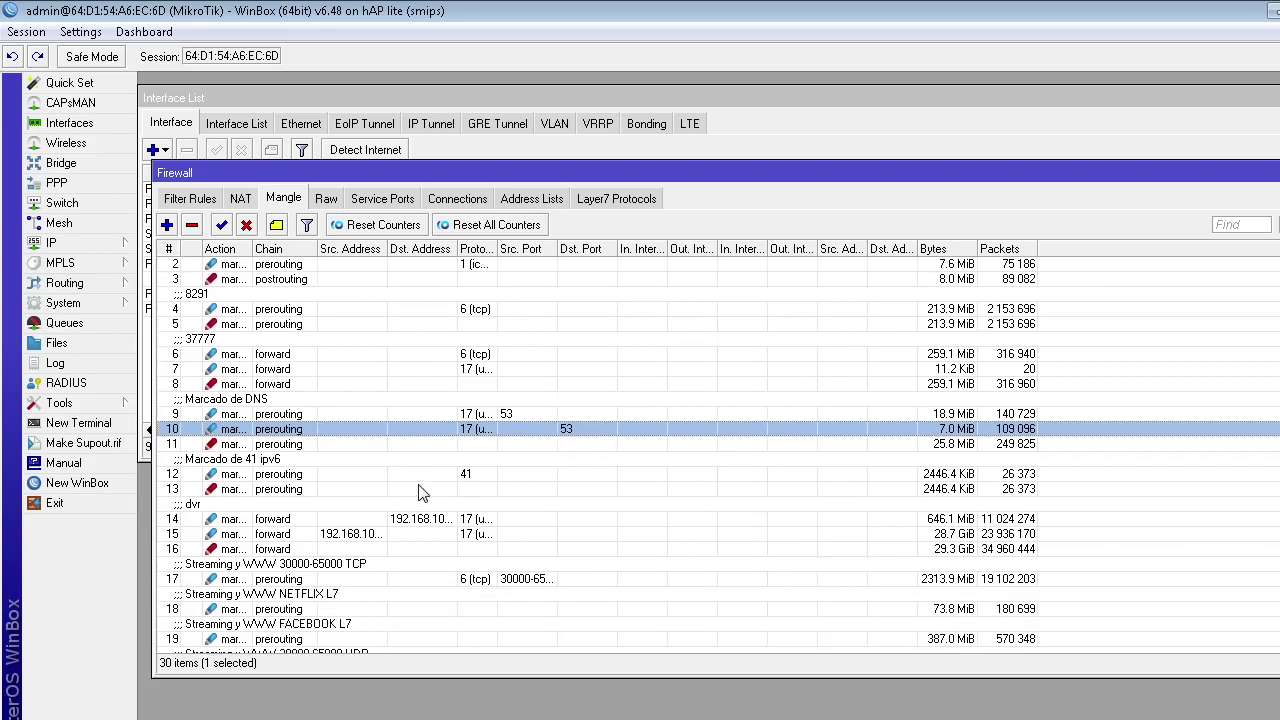
scroll(420, 491, "up", 3)
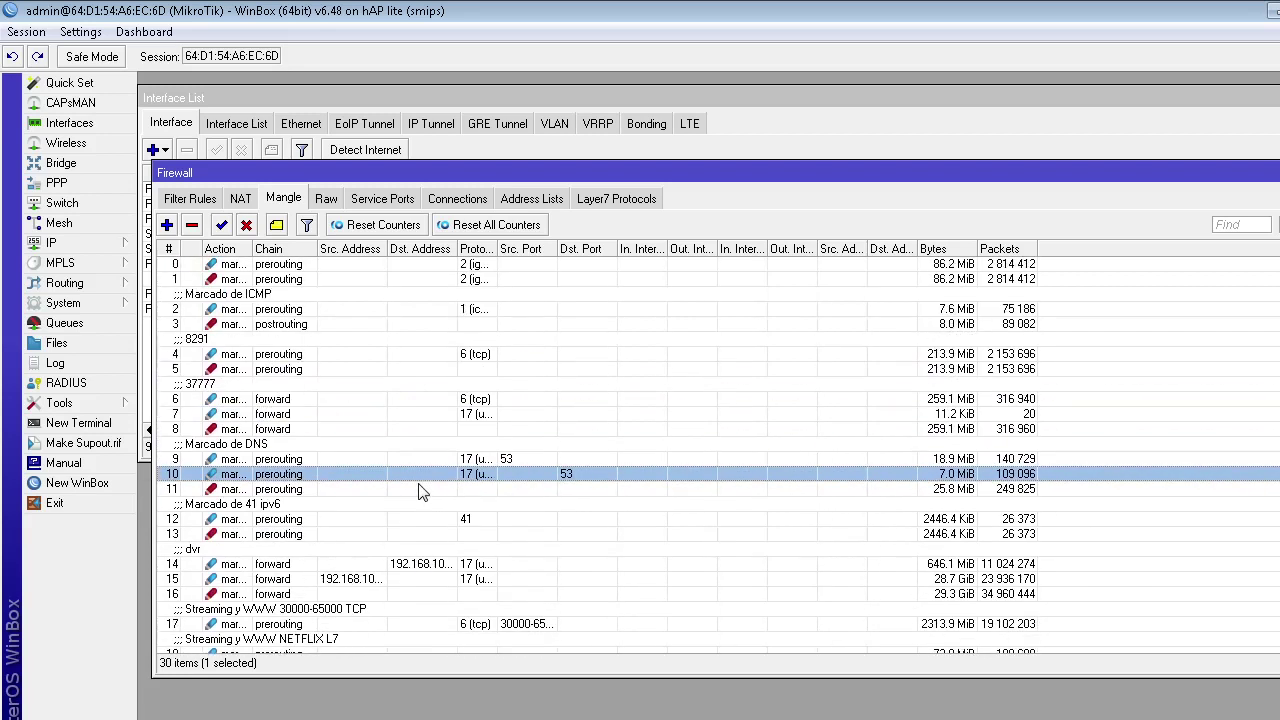
Point out the two prerouting mangle rules under the 8291 comment once more.
left_click(270, 352)
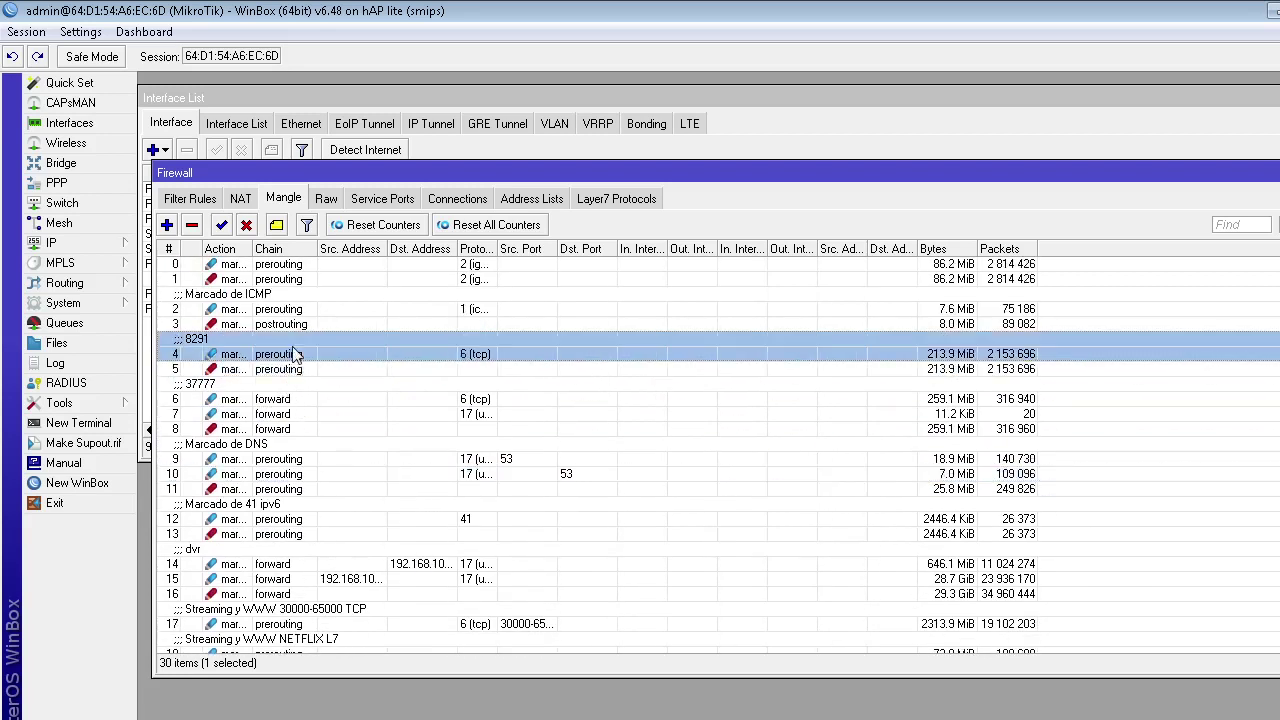
left_click(298, 369)
scroll(410, 404, "down", 1)
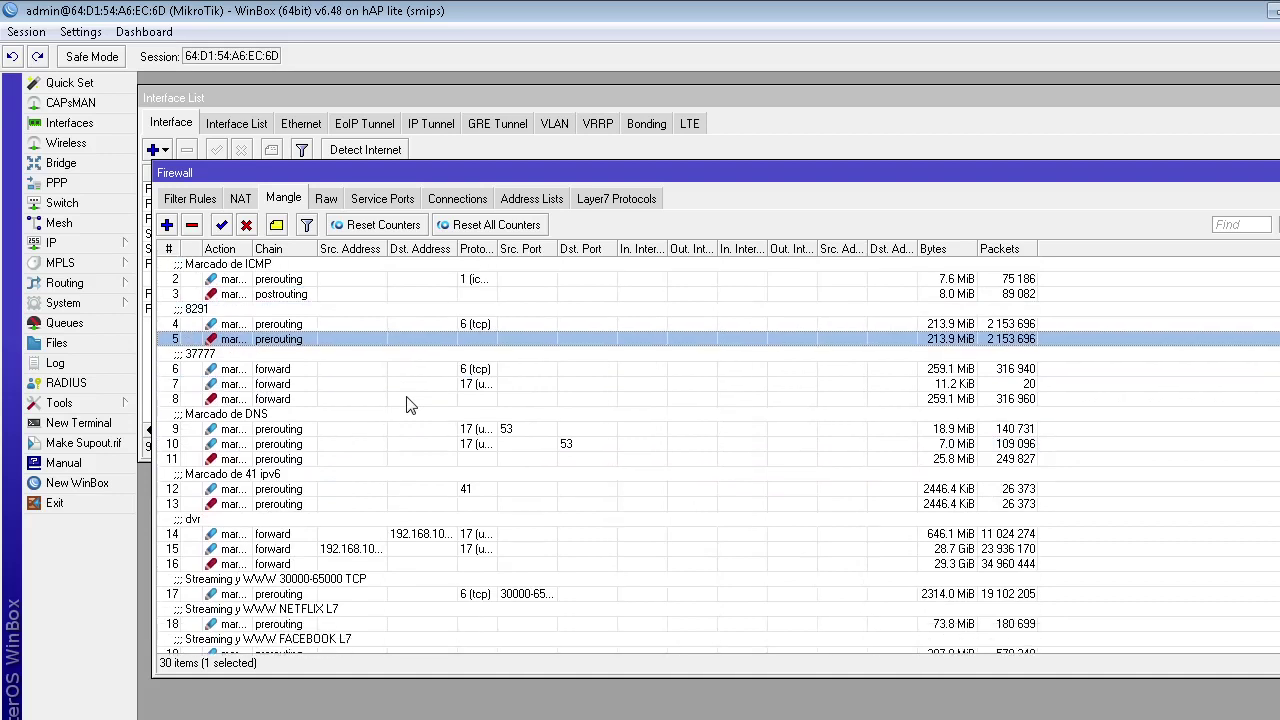
Examine the connection marks assigned in the firewall's active connections list, down to the Streaming.conn entries near its end.
left_click(445, 199)
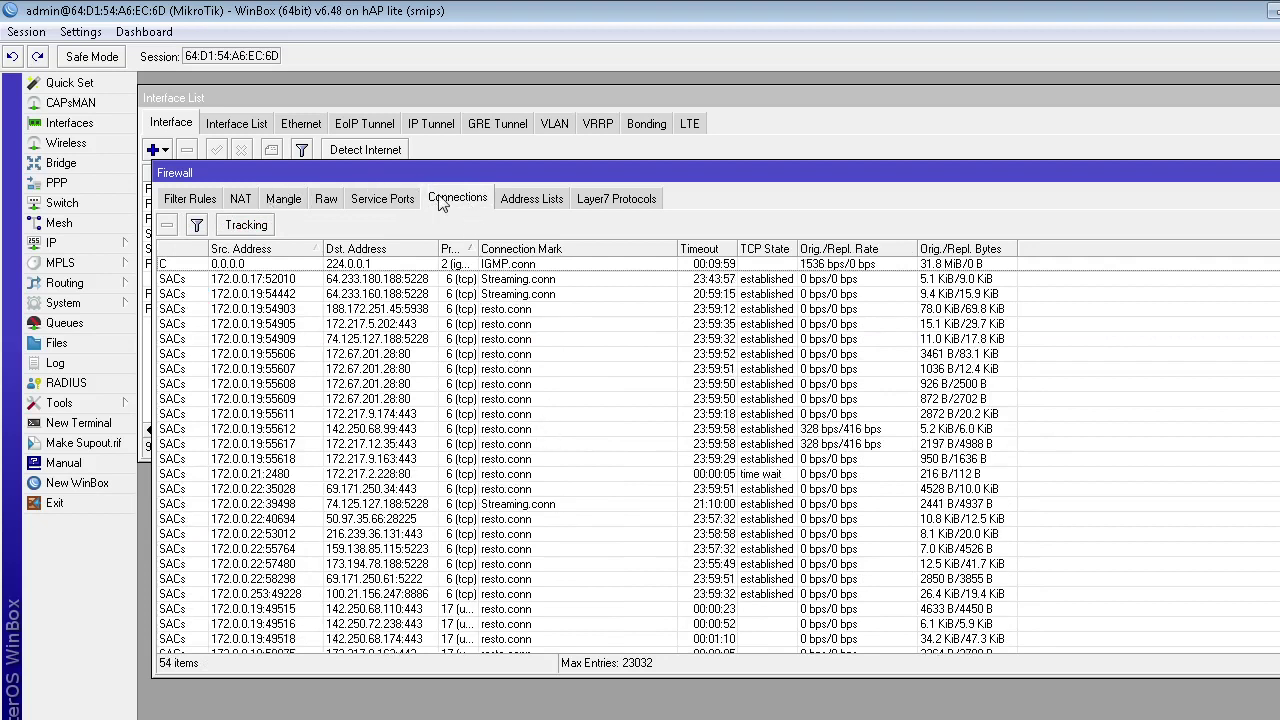
left_click(530, 385)
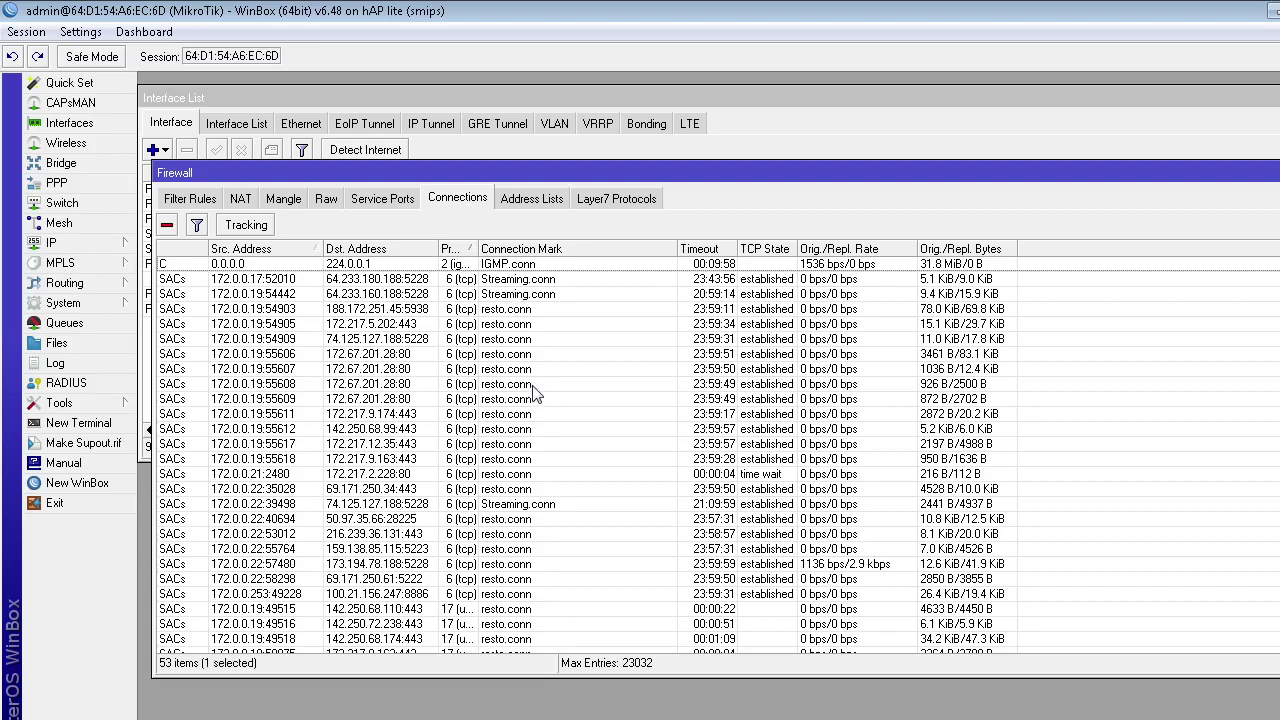
scroll(540, 530, "down", 7)
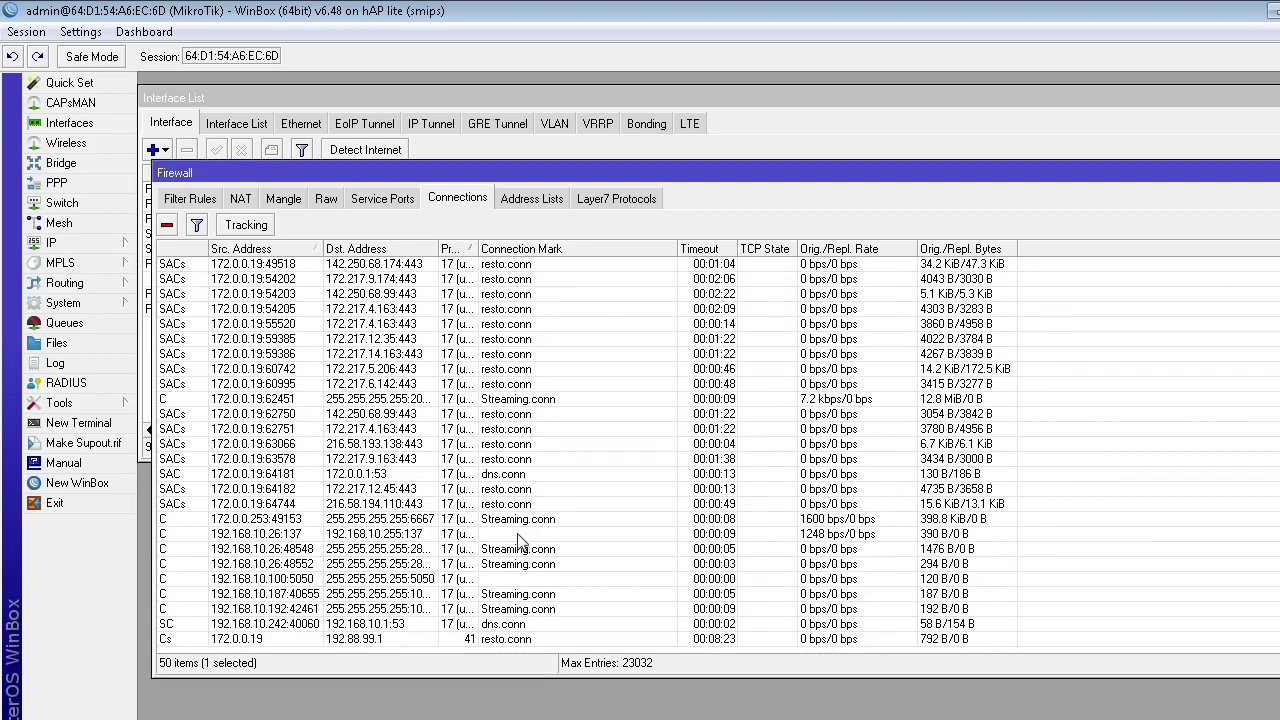
left_click(518, 524)
left_click(520, 549)
left_click(521, 564)
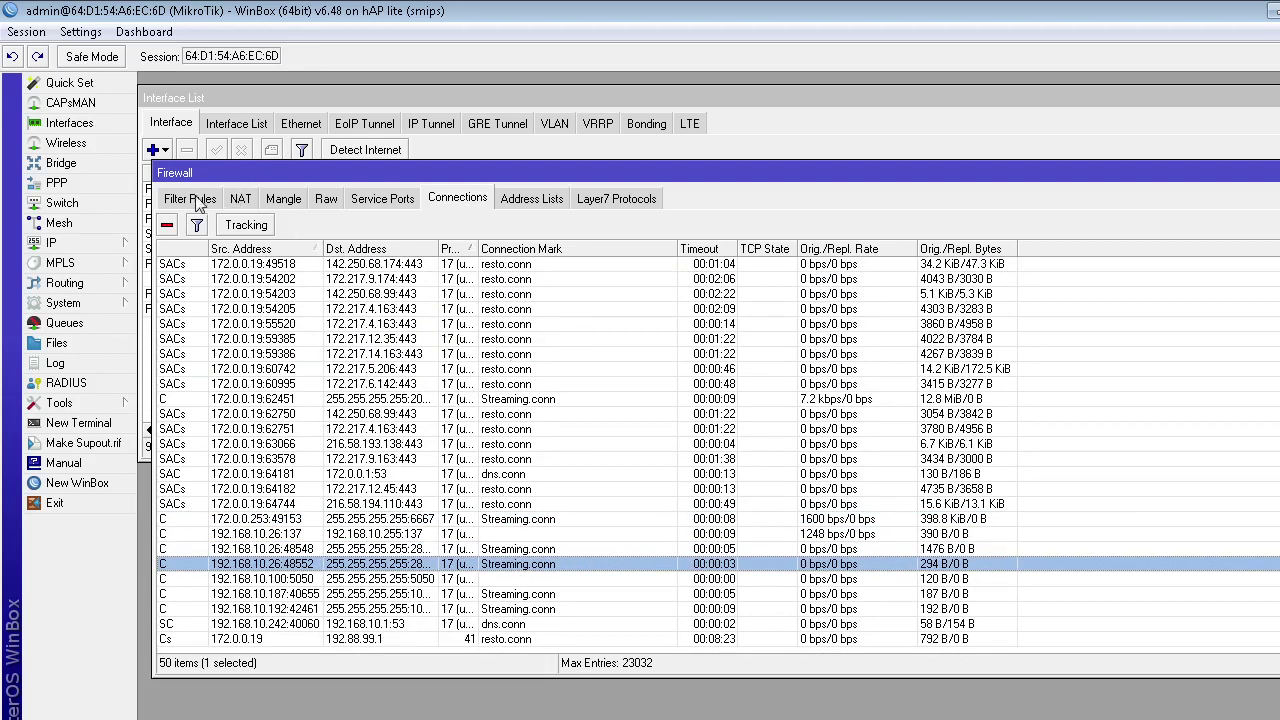
left_click(290, 200)
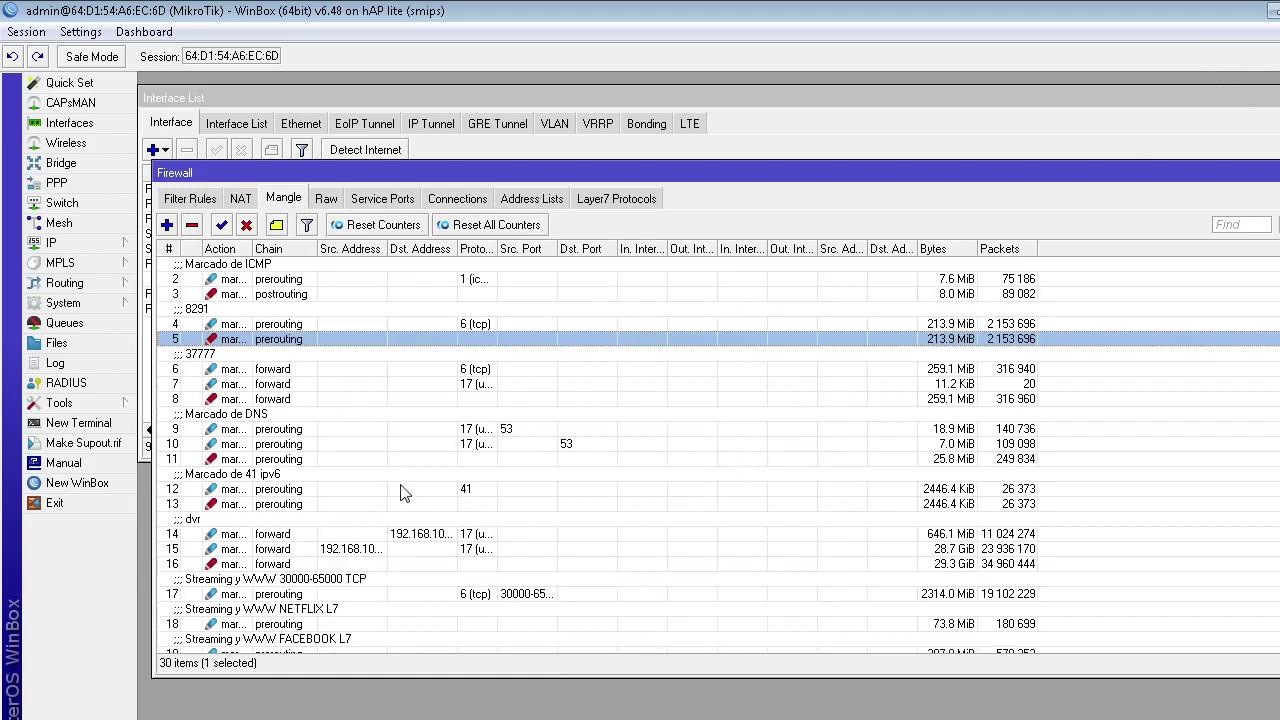
scroll(400, 490, "down", 4)
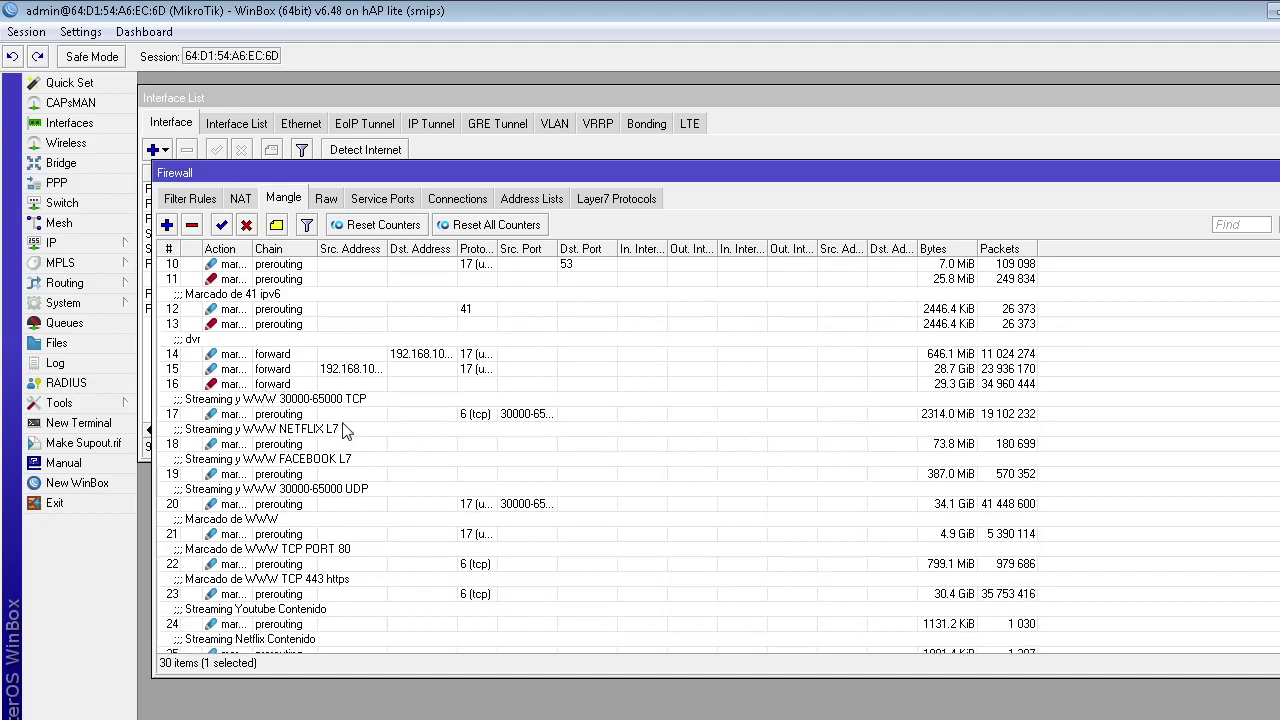
left_click(250, 412)
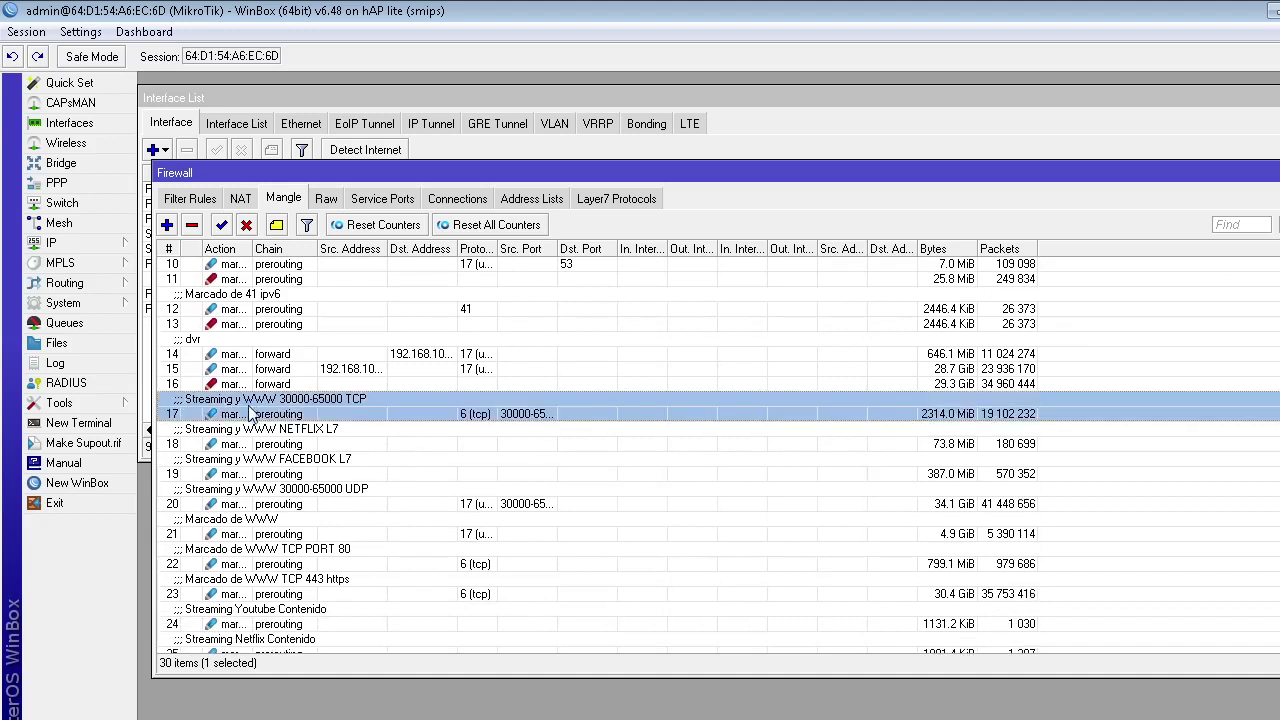
left_click(257, 443)
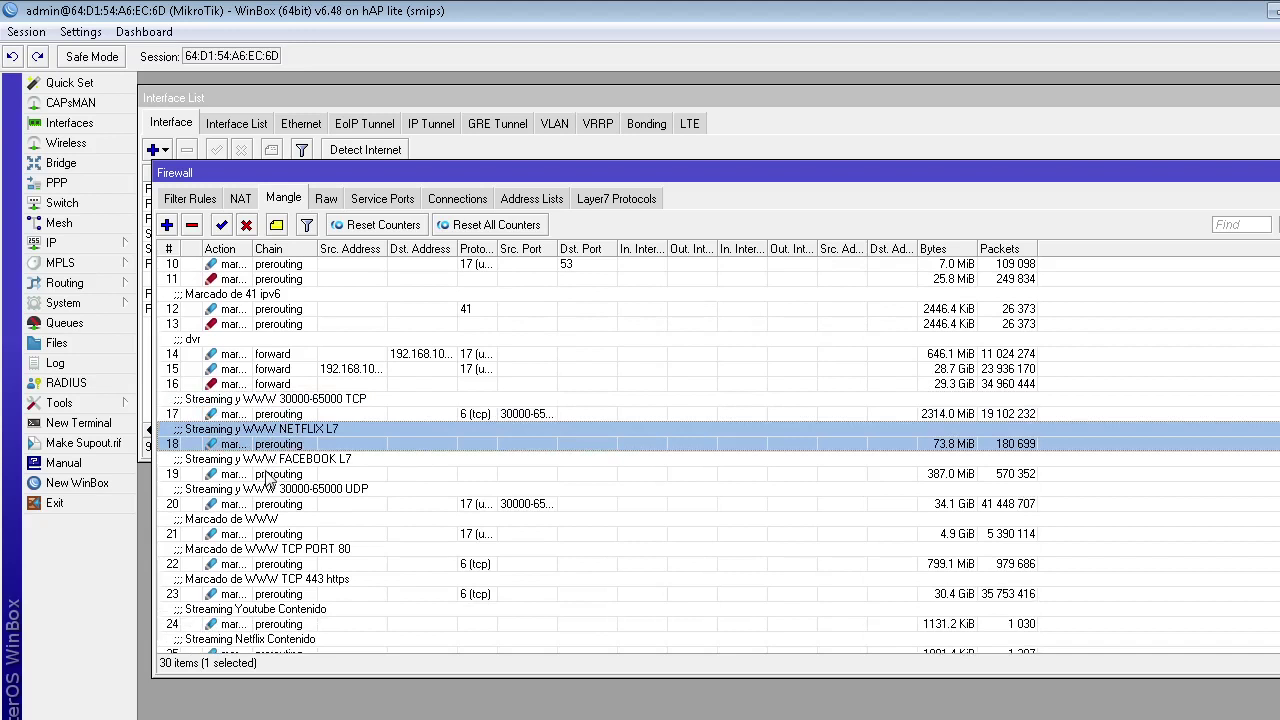
left_click(268, 477)
left_click(279, 504)
left_click(296, 537)
left_click(305, 566)
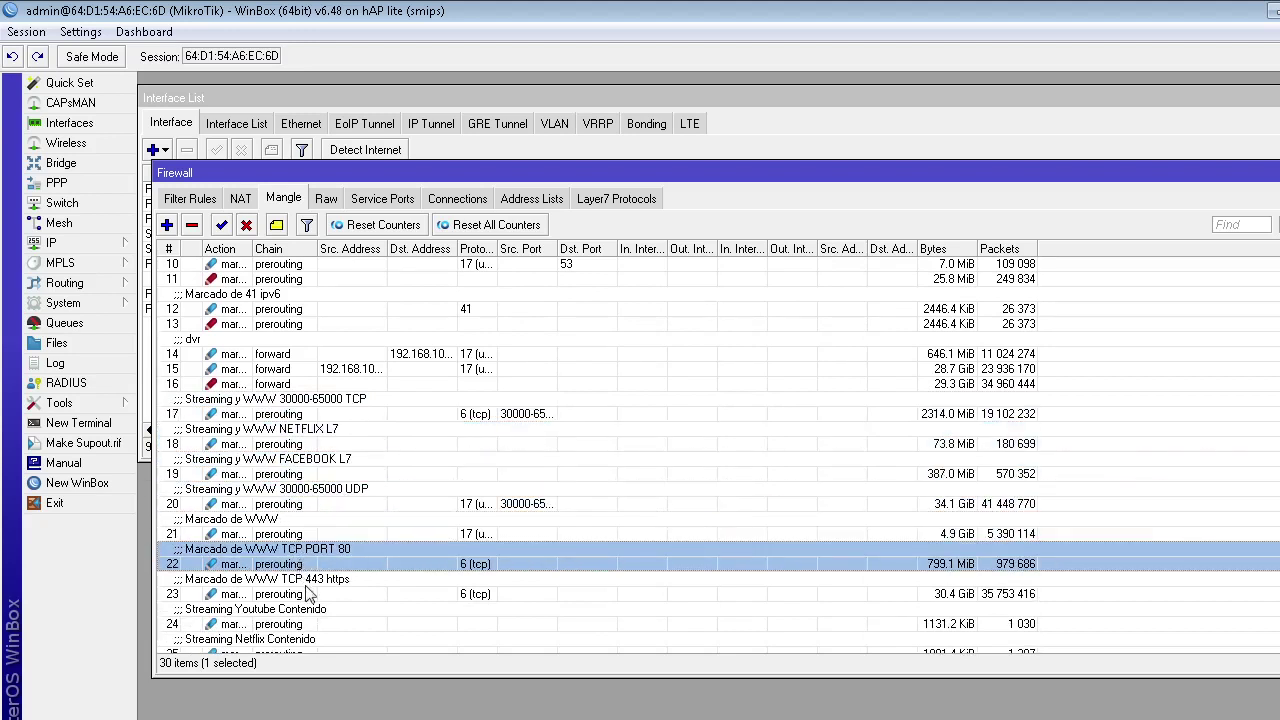
left_click(306, 592)
Go through the Youtube, Netflix and Facebook streaming rules, ending at the Streaming Marcado Paquete rule.
scroll(306, 589, "down", 2)
left_click(318, 592)
scroll(320, 585, "down", 1)
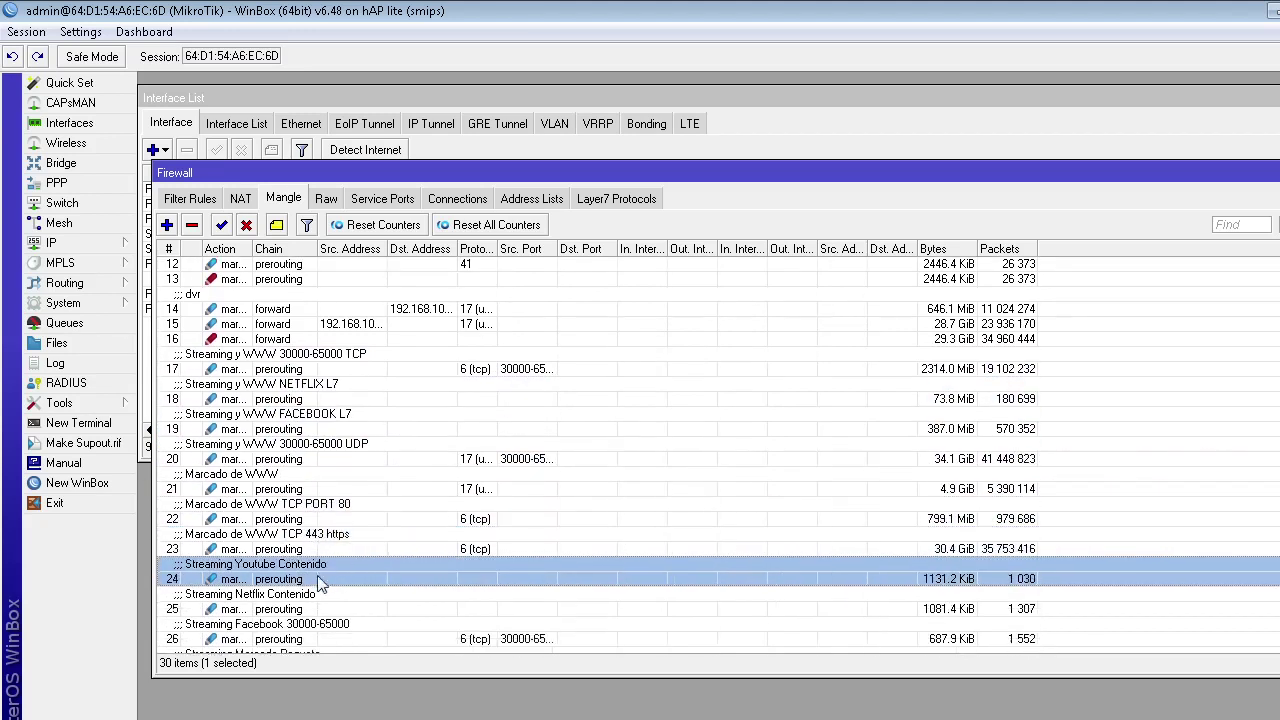
left_click(320, 592)
scroll(320, 588, "down", 1)
left_click(322, 592)
scroll(322, 585, "down", 1)
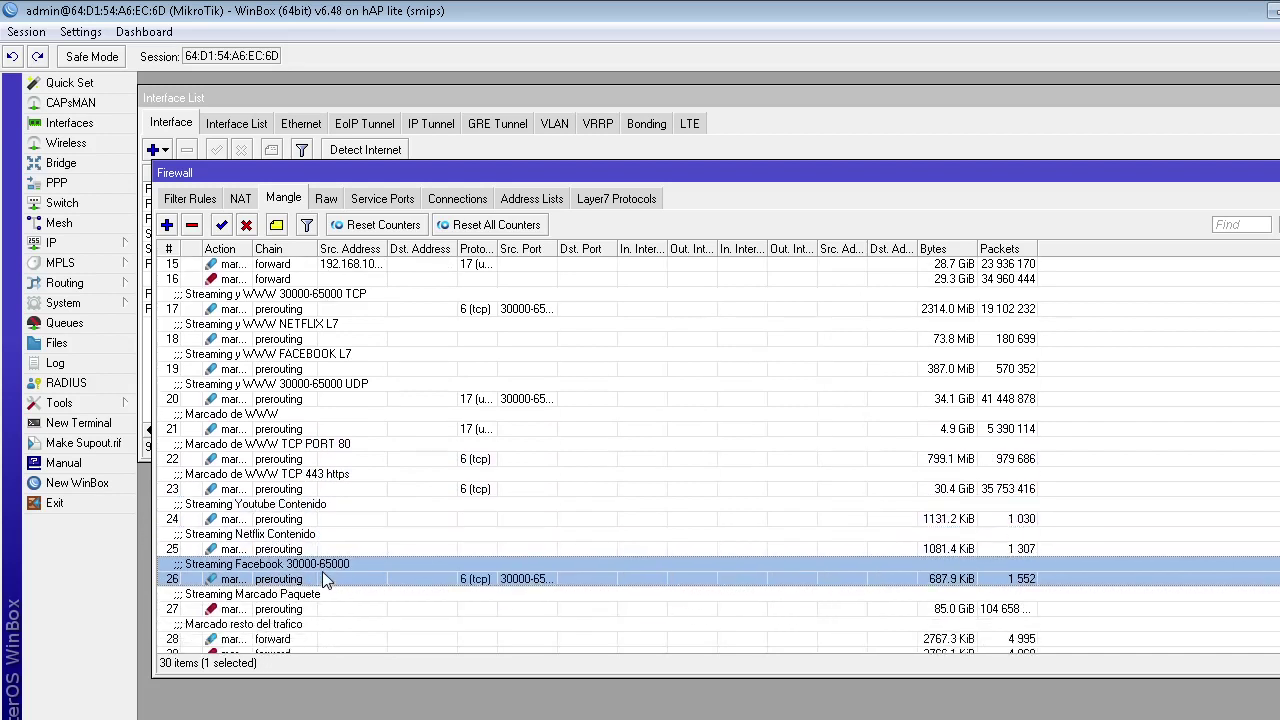
left_click(312, 594)
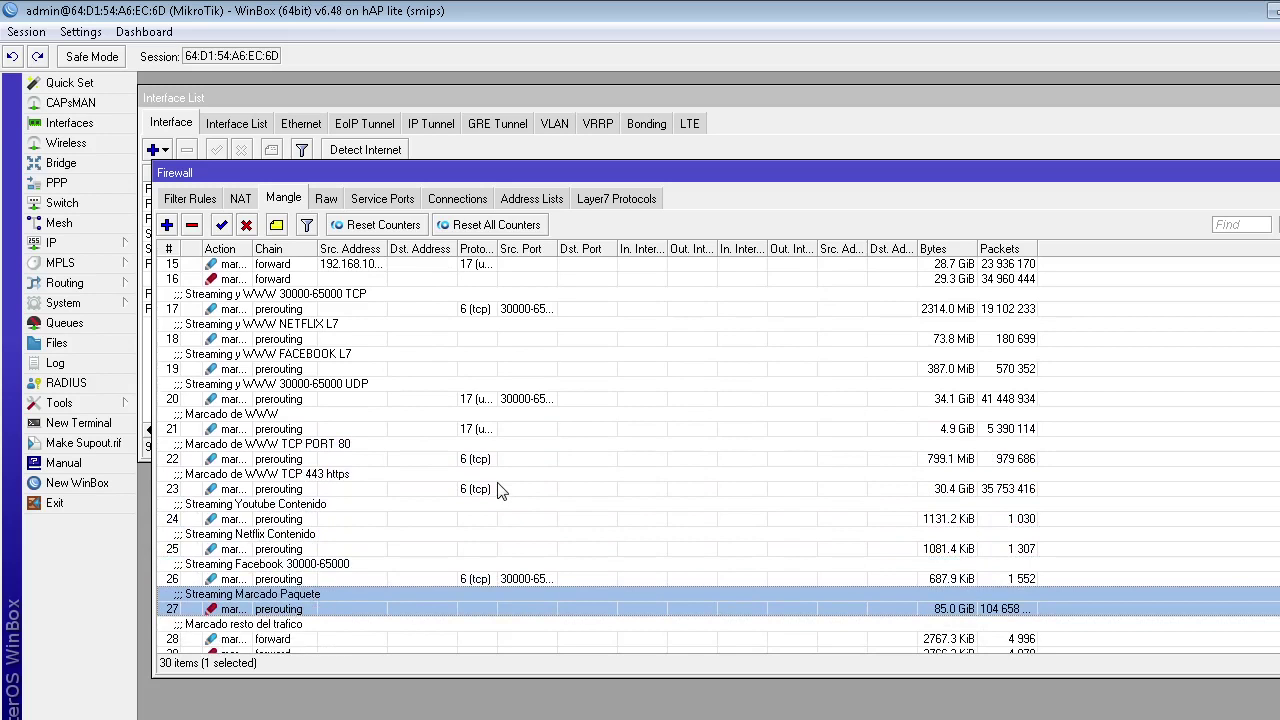
left_click(278, 312)
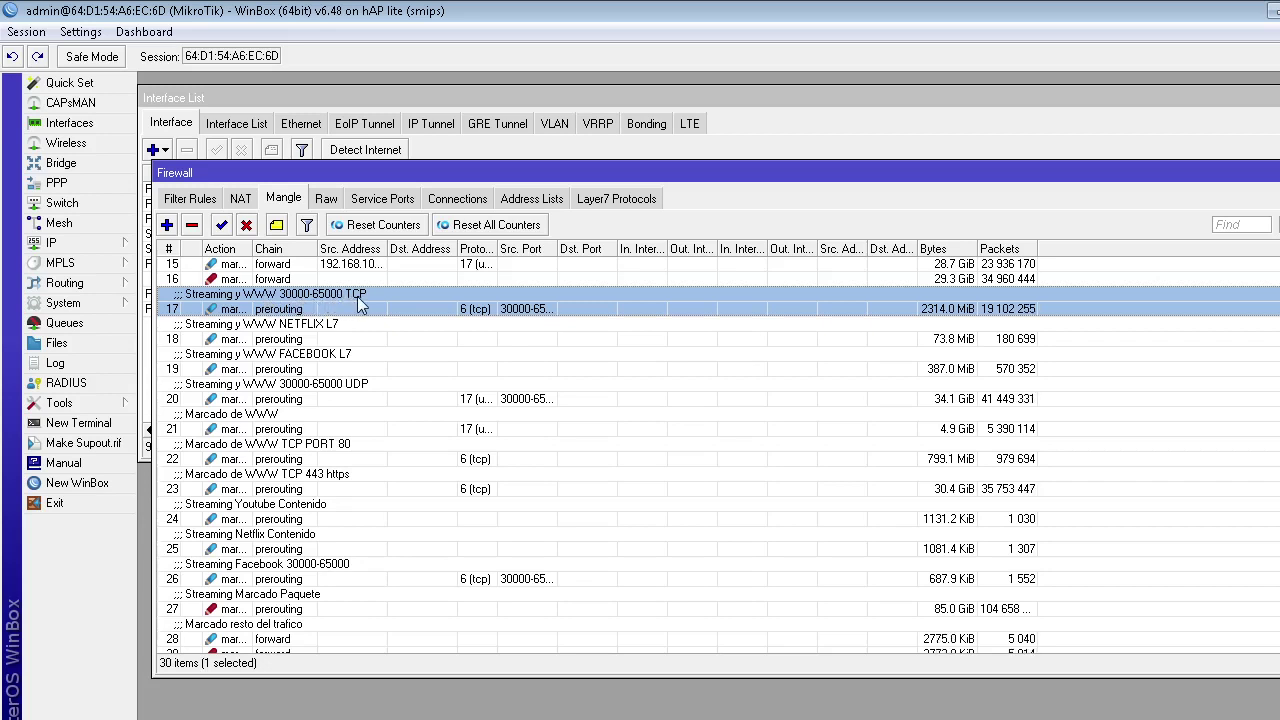
double_click(328, 312)
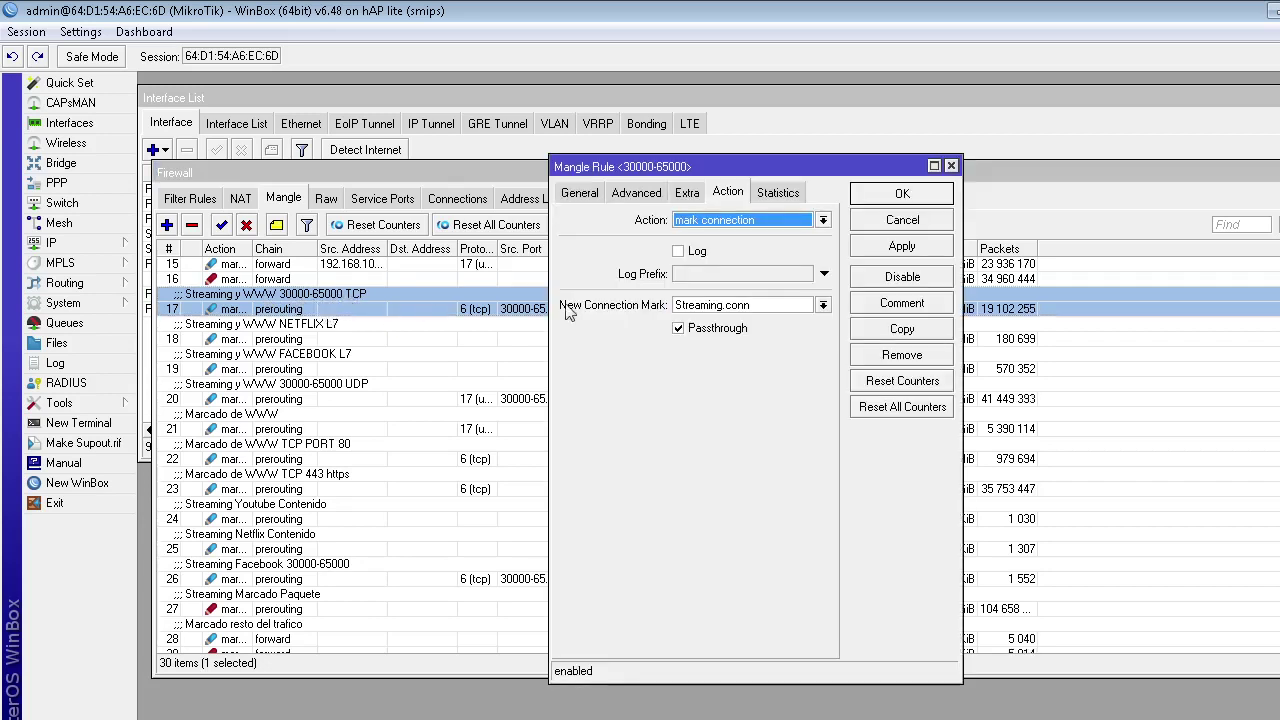
left_click(864, 219)
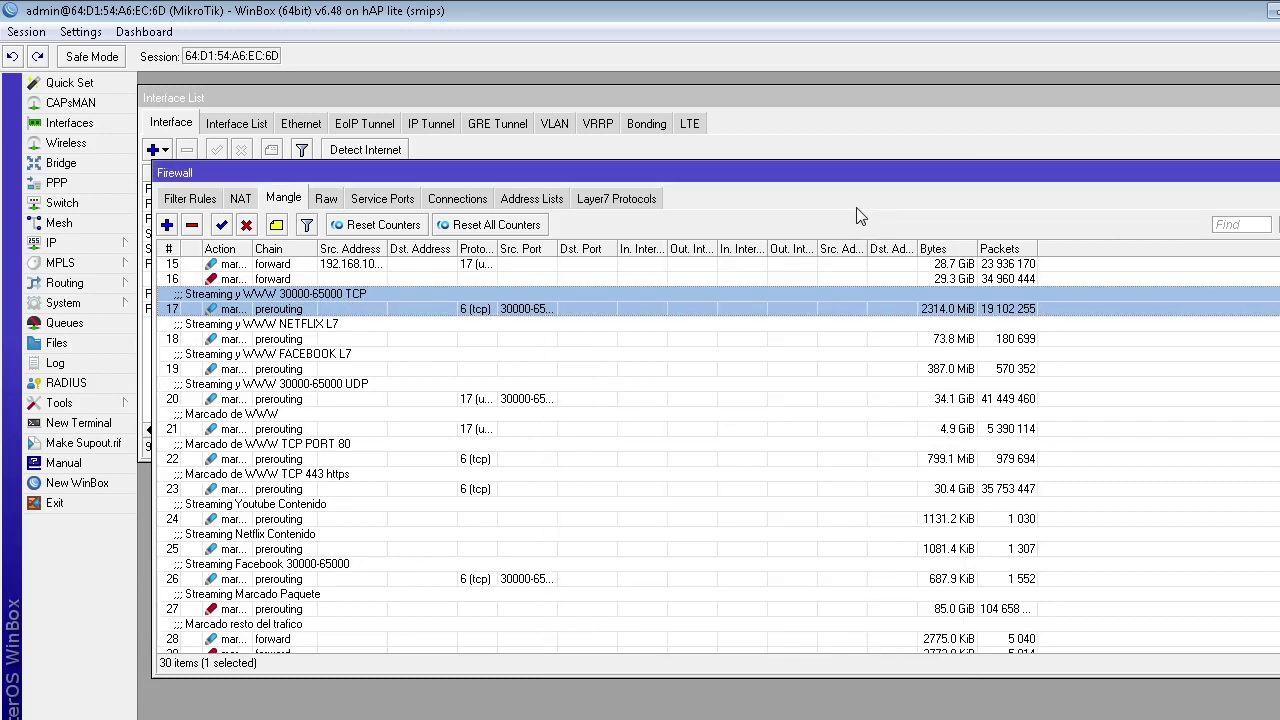
left_click(167, 226)
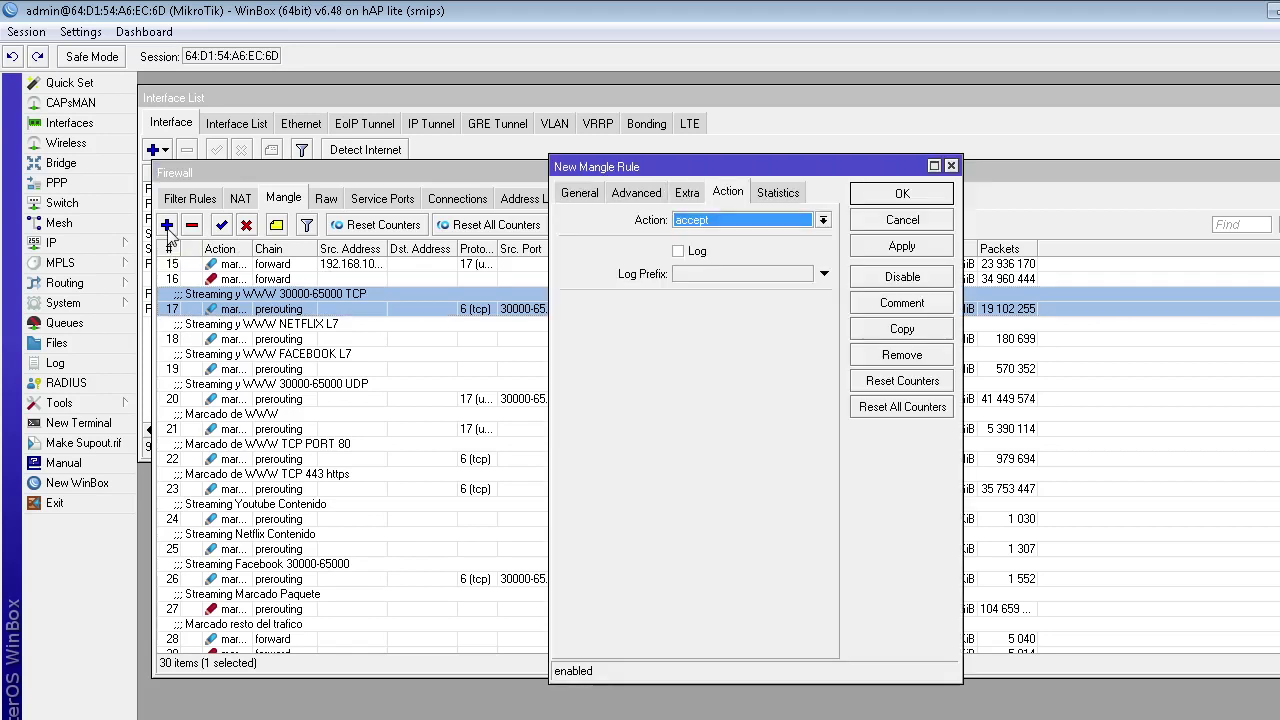
key("Escape")
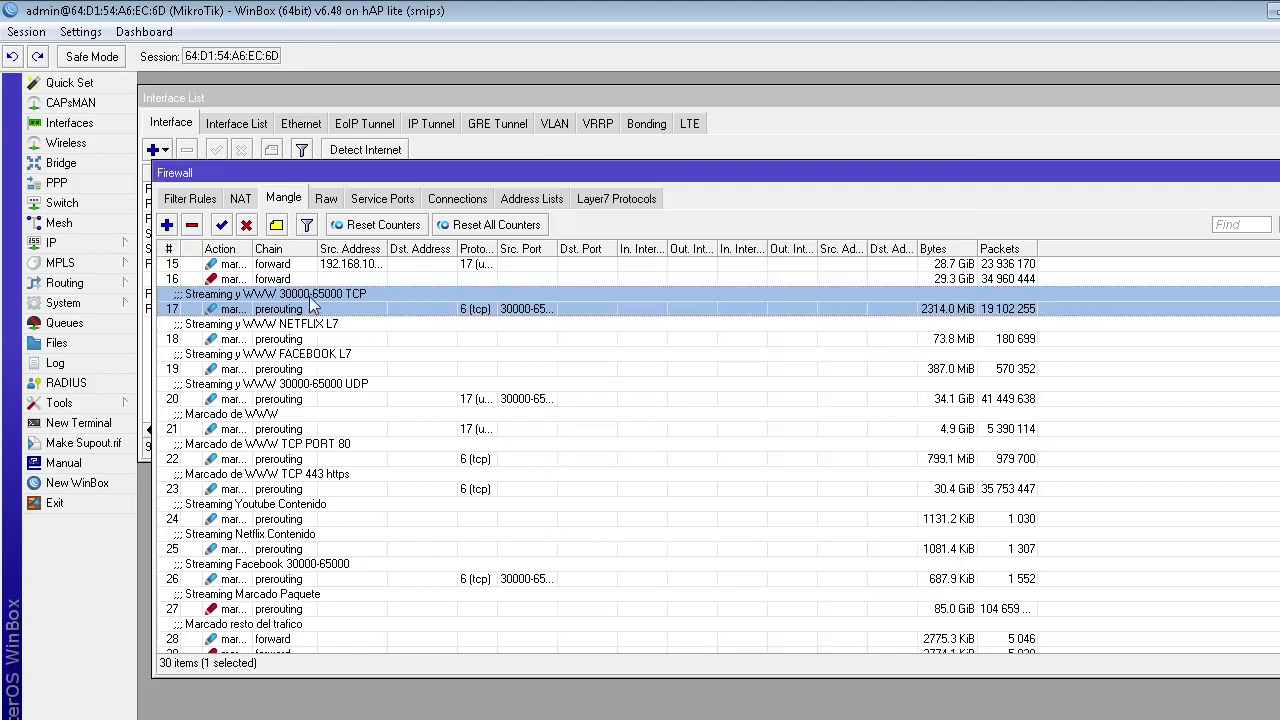
double_click(315, 308)
left_click(588, 196)
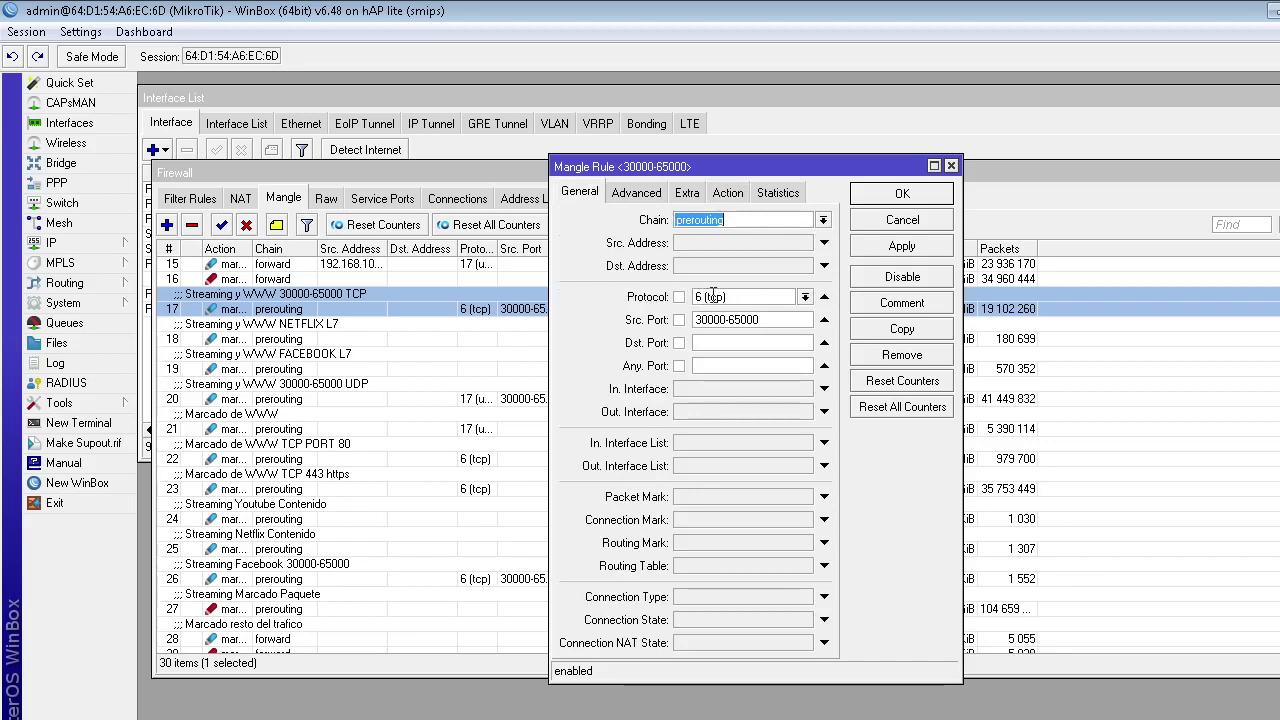
left_click(745, 298)
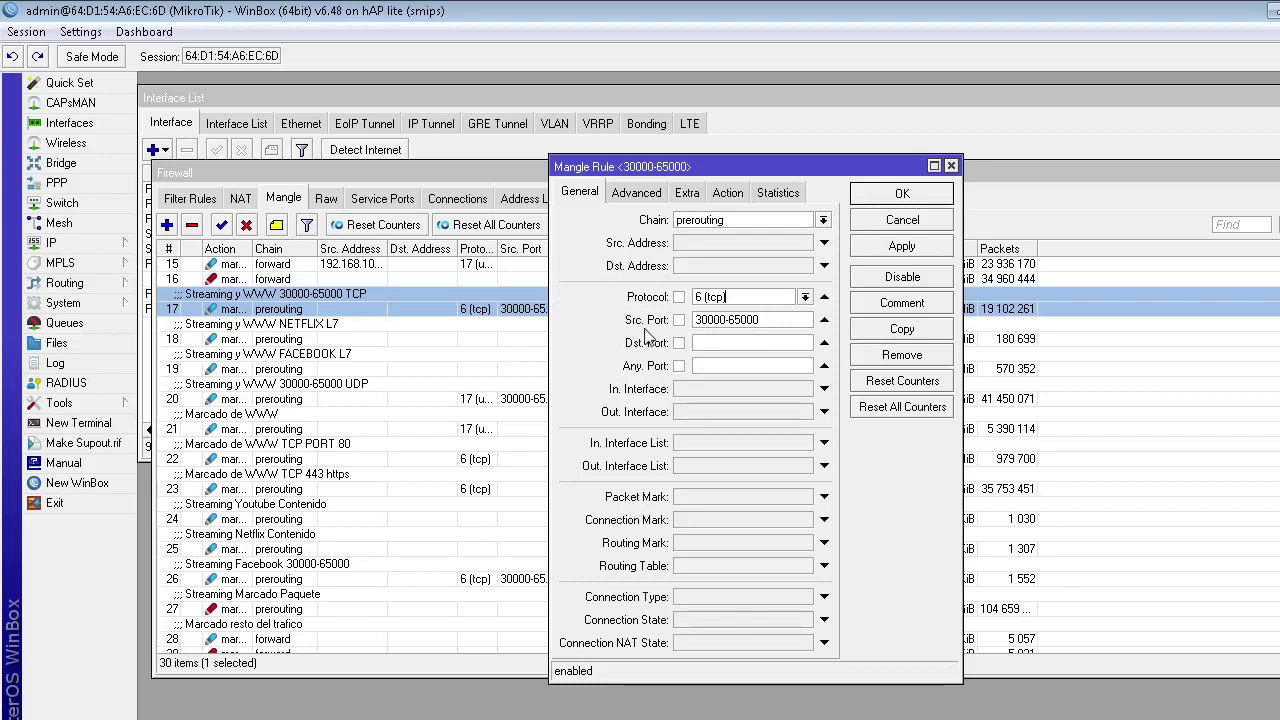
double_click(787, 320)
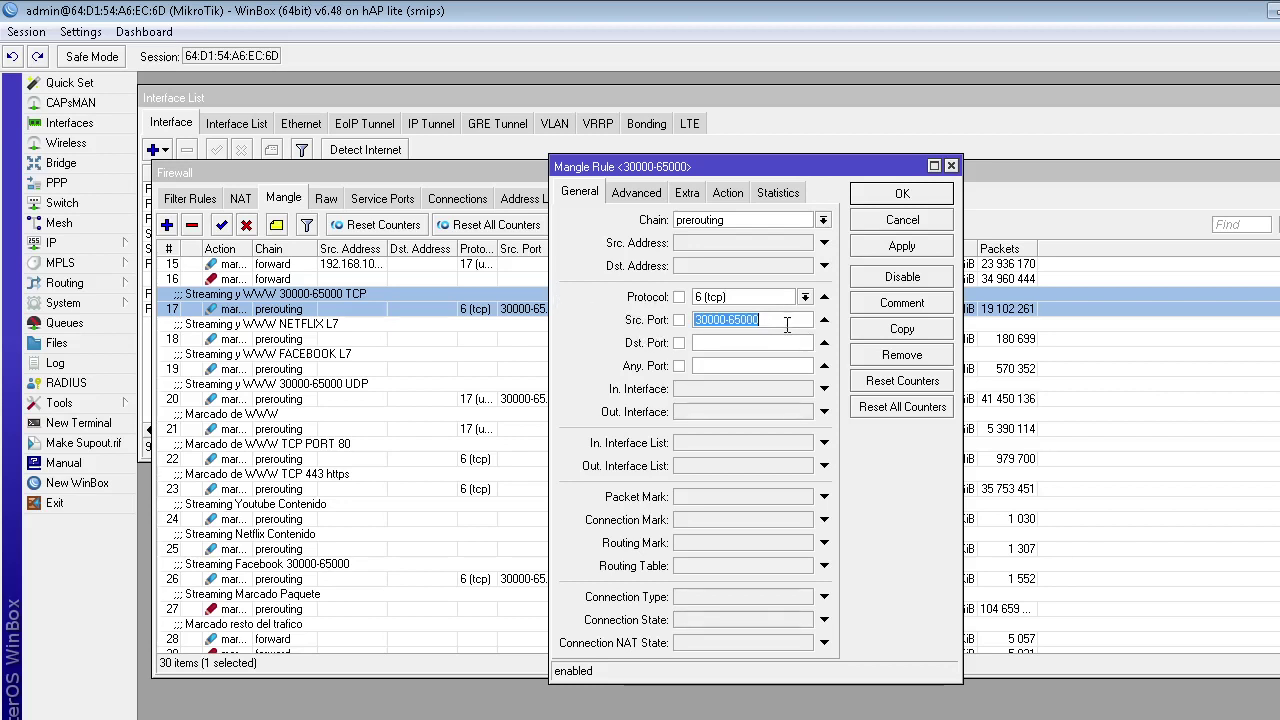
left_click(652, 196)
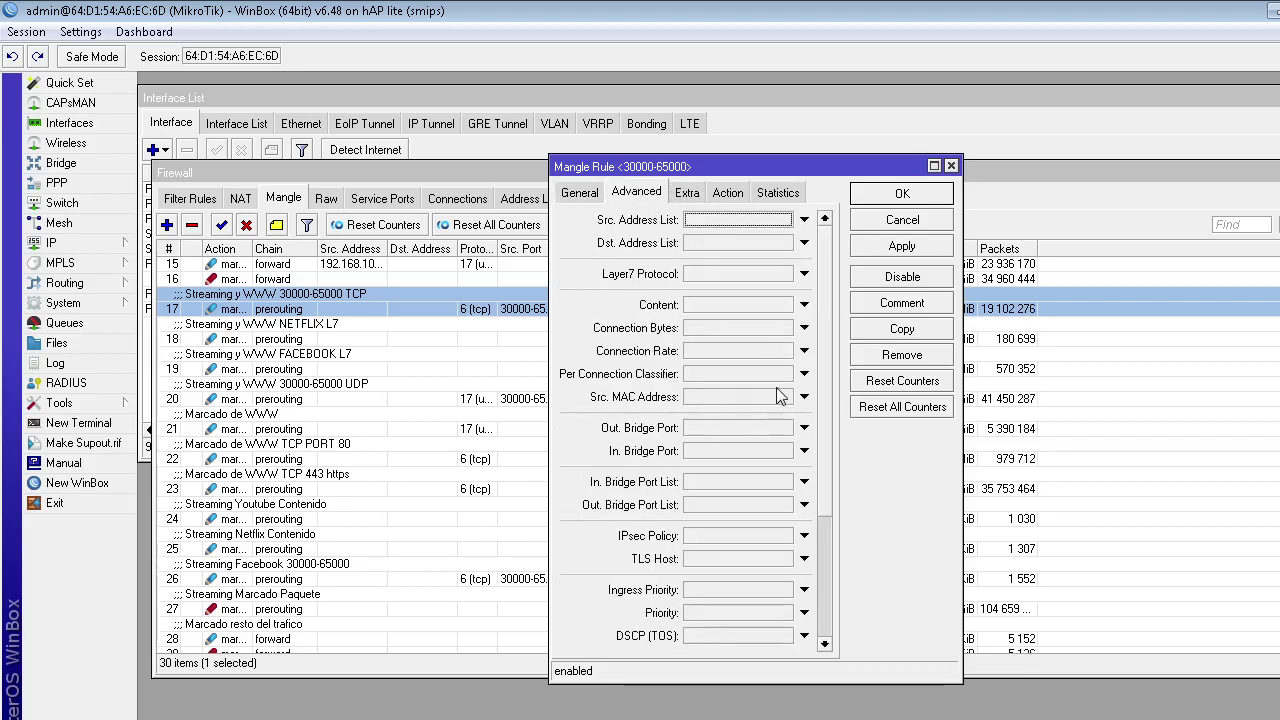
Review the rule's available actions, keeping mark connection, and examine its new connection mark.
left_click(721, 195)
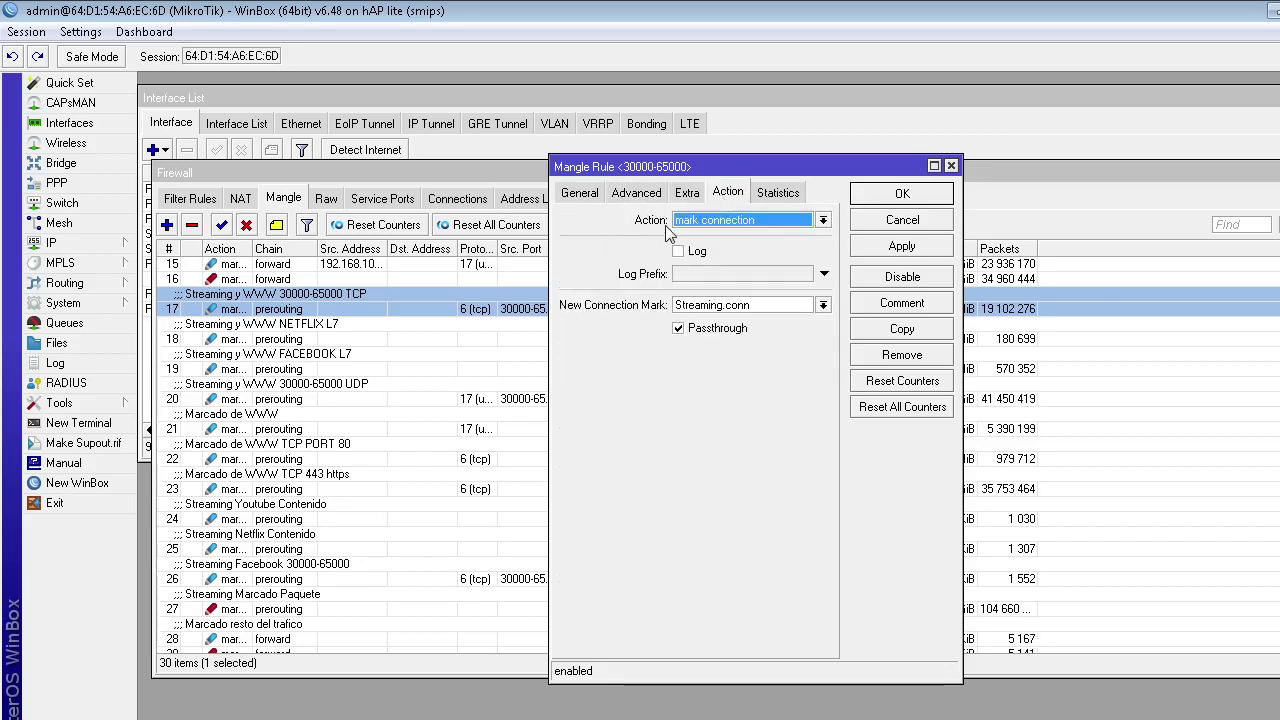
left_click(702, 221)
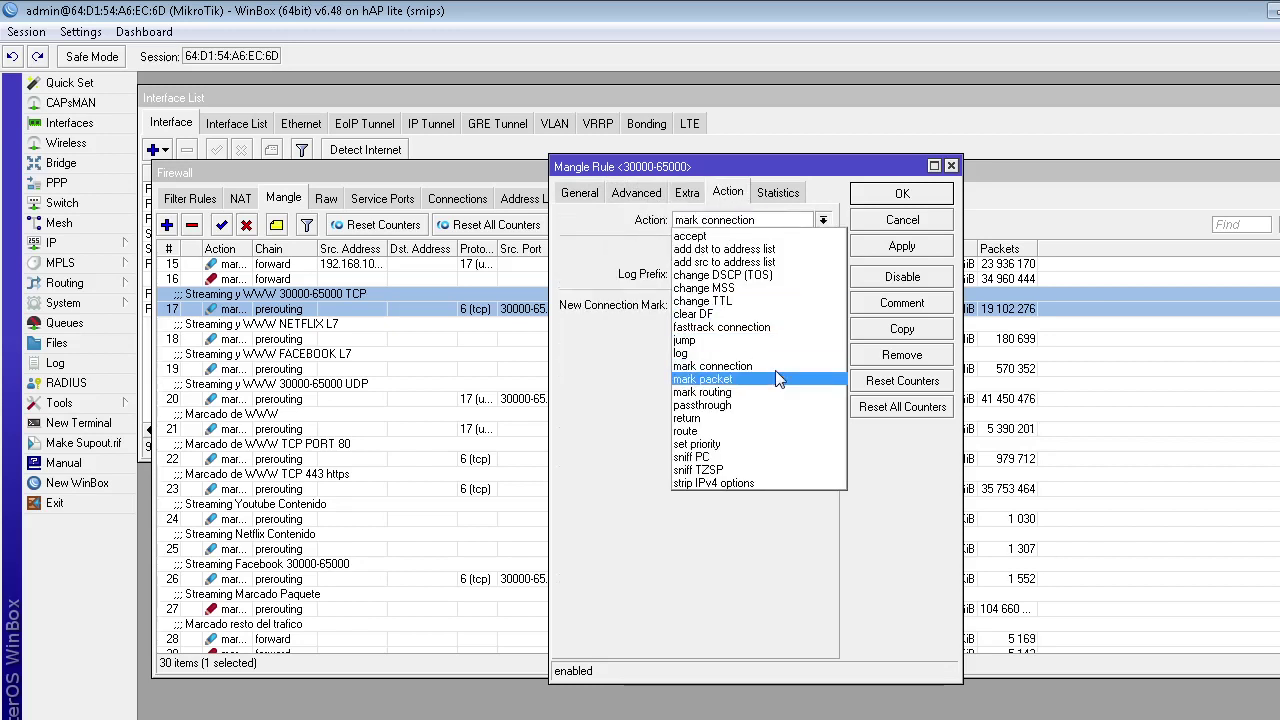
left_click(712, 366)
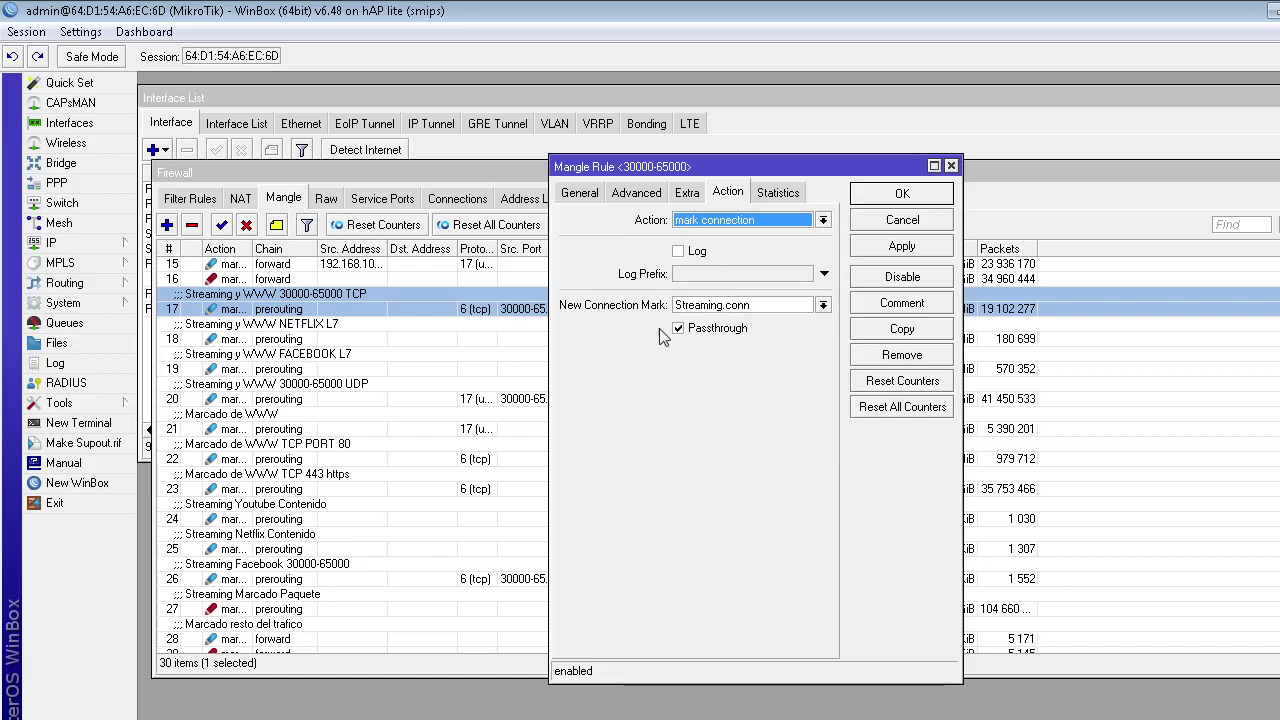
left_click(740, 306)
double_click(720, 306)
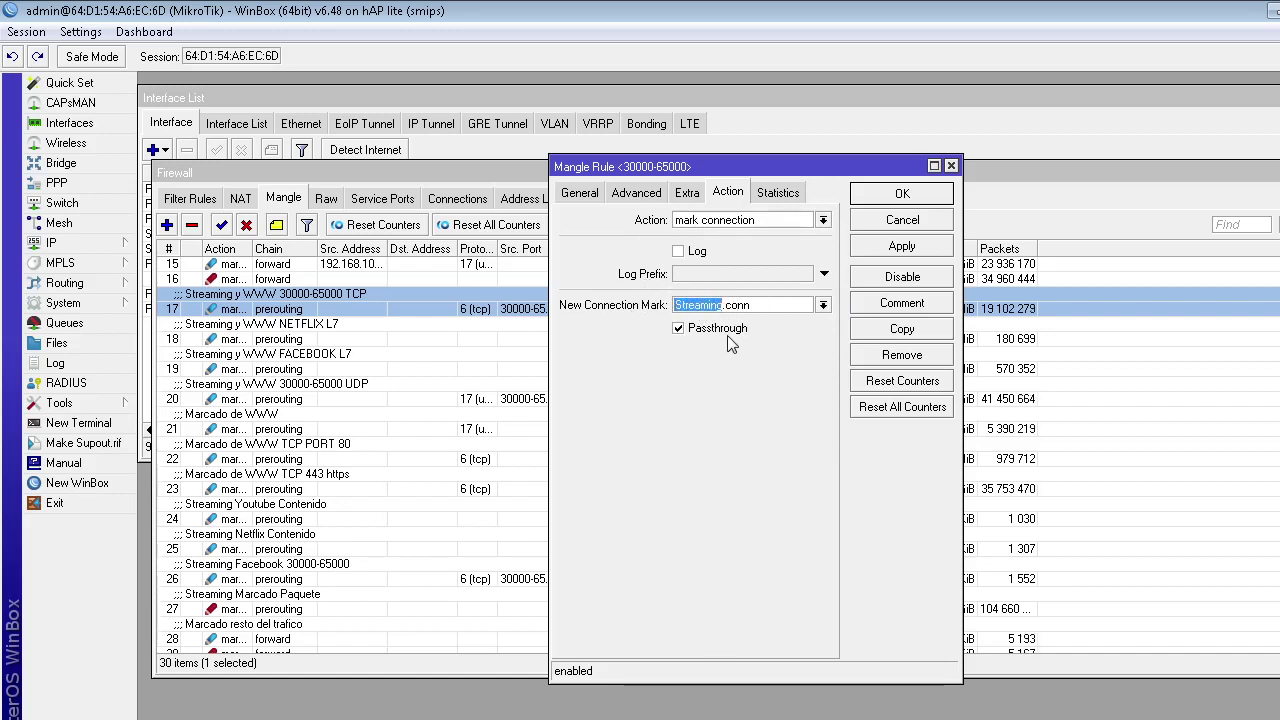
left_click(726, 304)
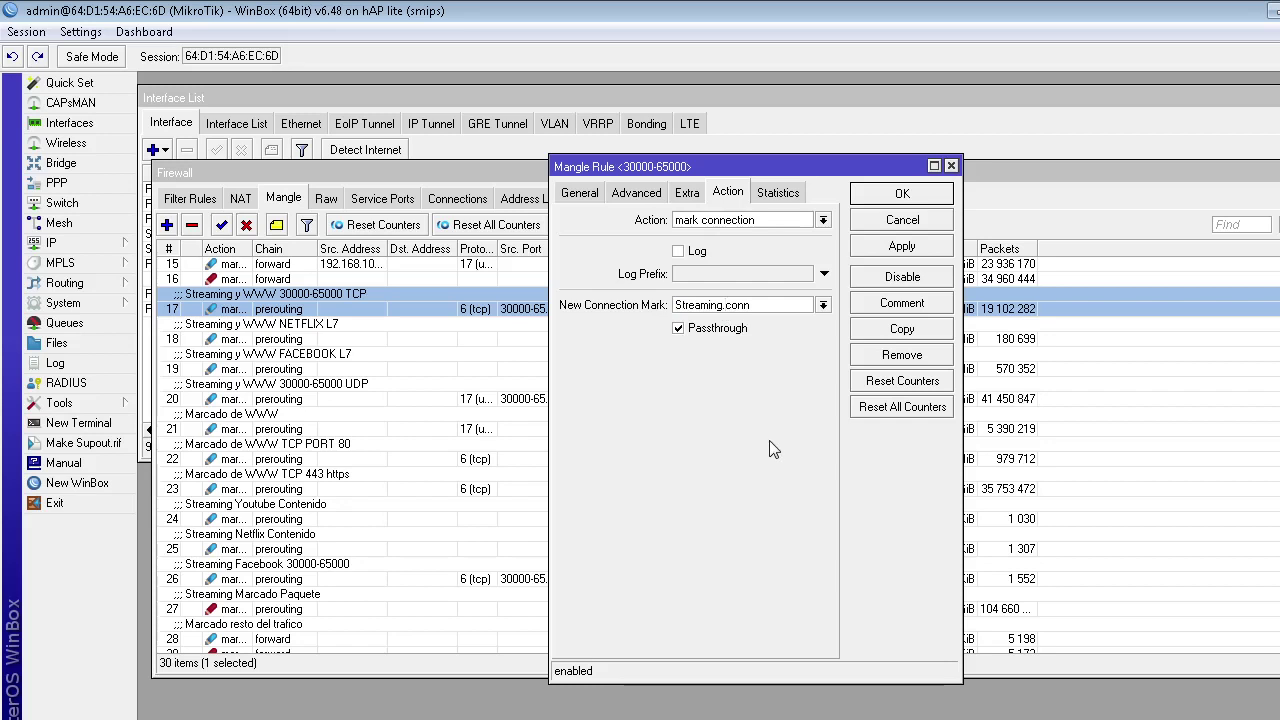
Recheck the rule's source port range, new connection mark and passthrough option, and accept the rule.
left_click(580, 194)
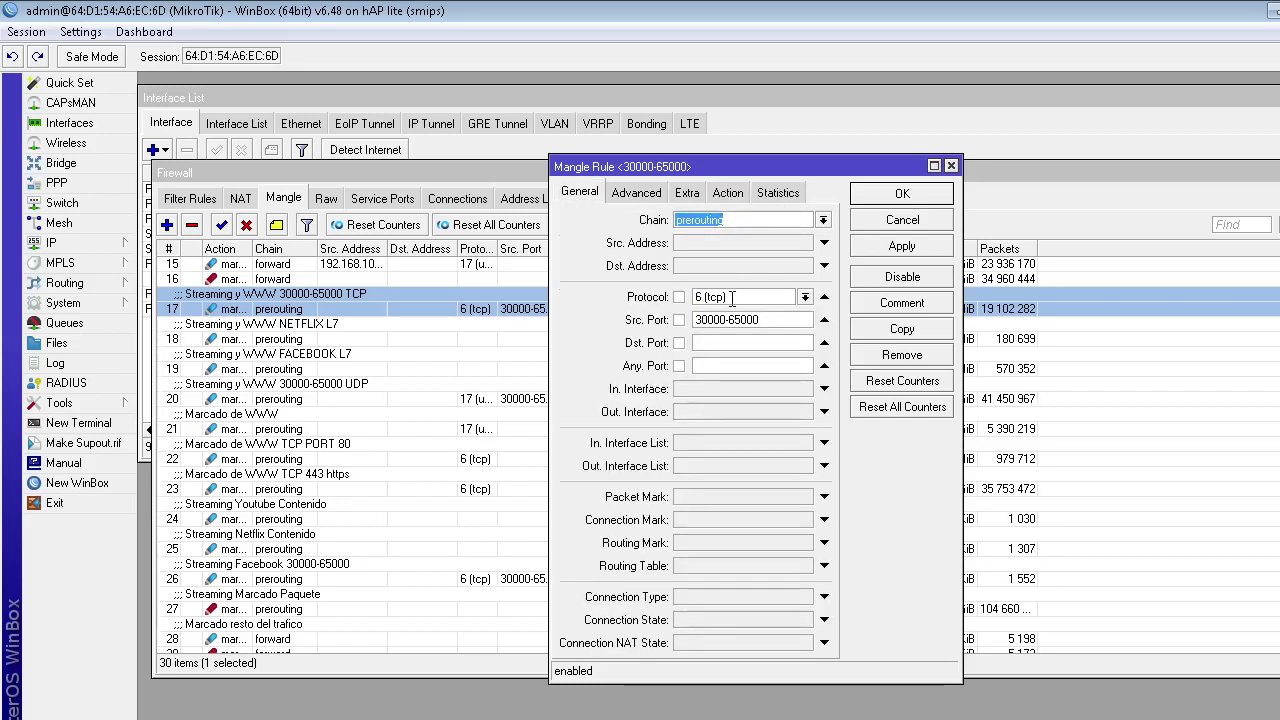
double_click(784, 322)
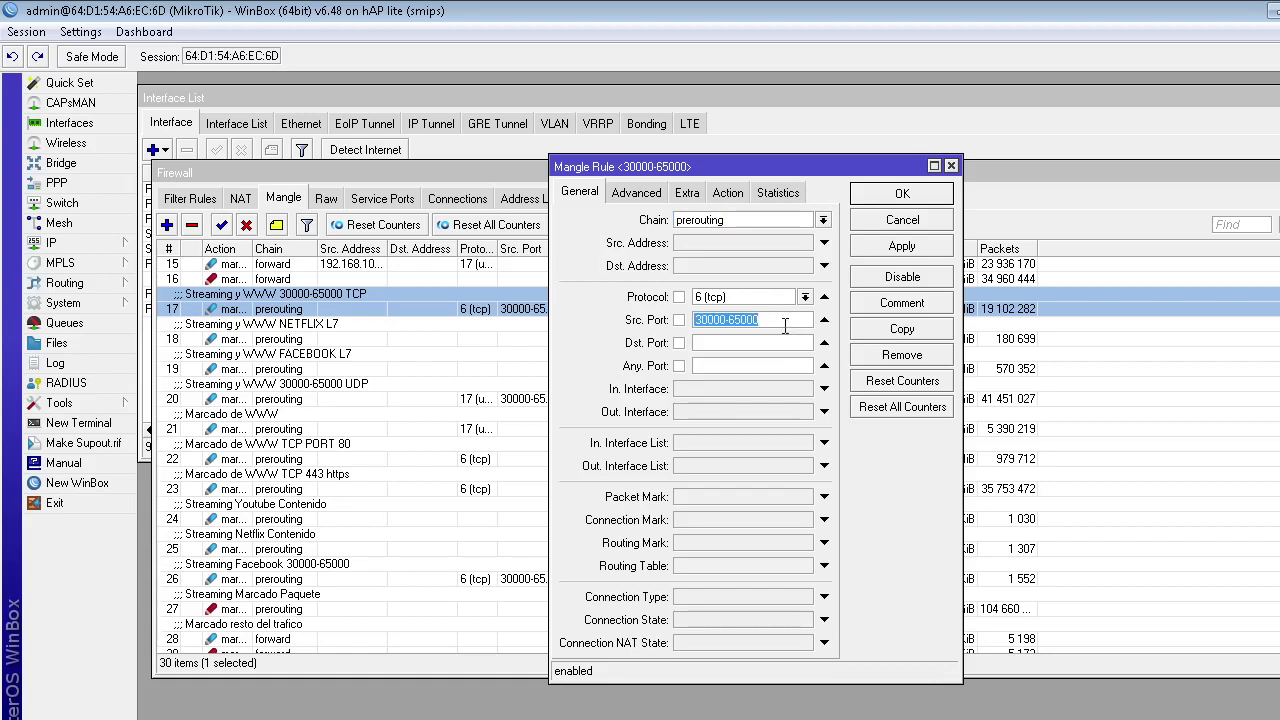
left_click(642, 194)
left_click(690, 194)
left_click(722, 196)
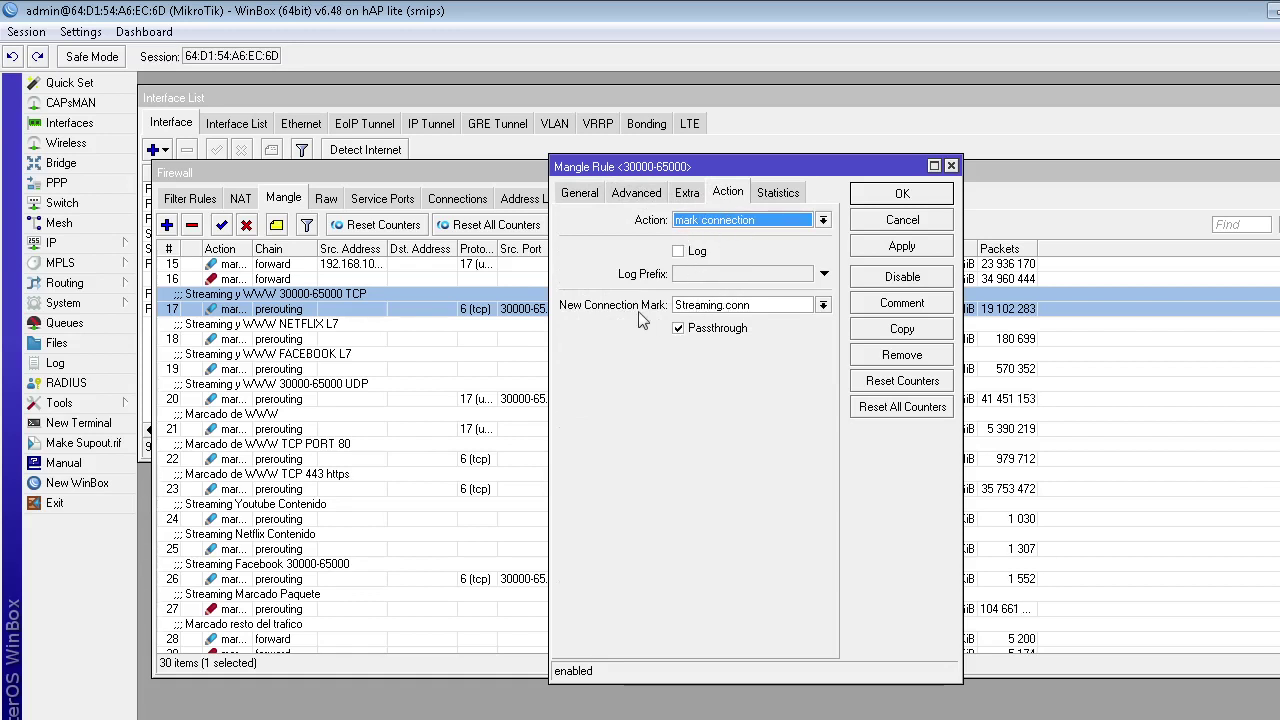
left_click(755, 308)
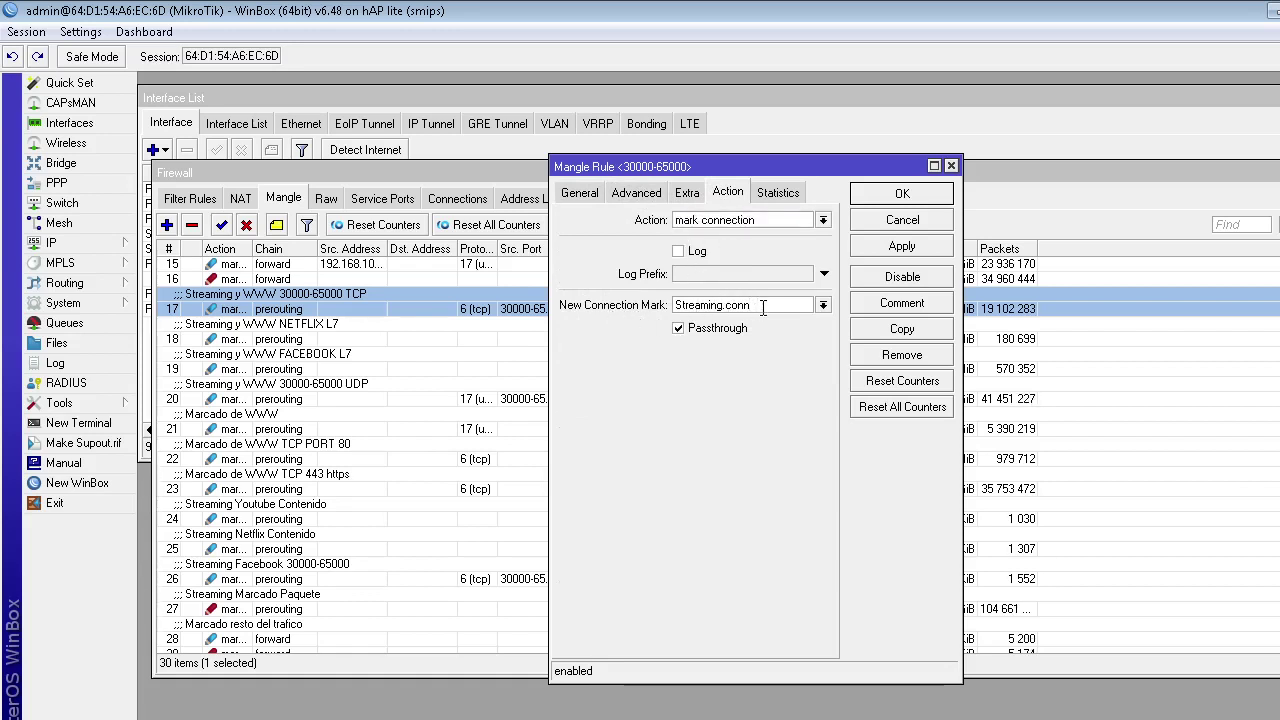
left_click_drag(767, 305, 650, 305)
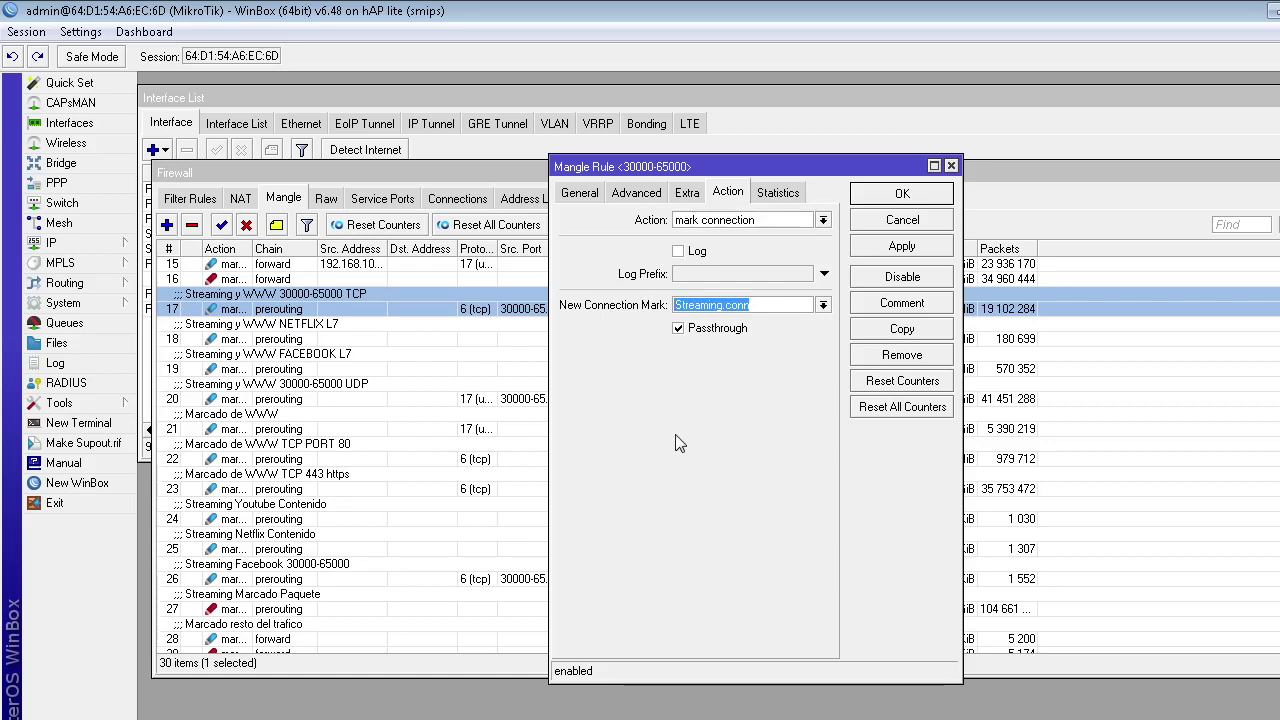
left_click(720, 330)
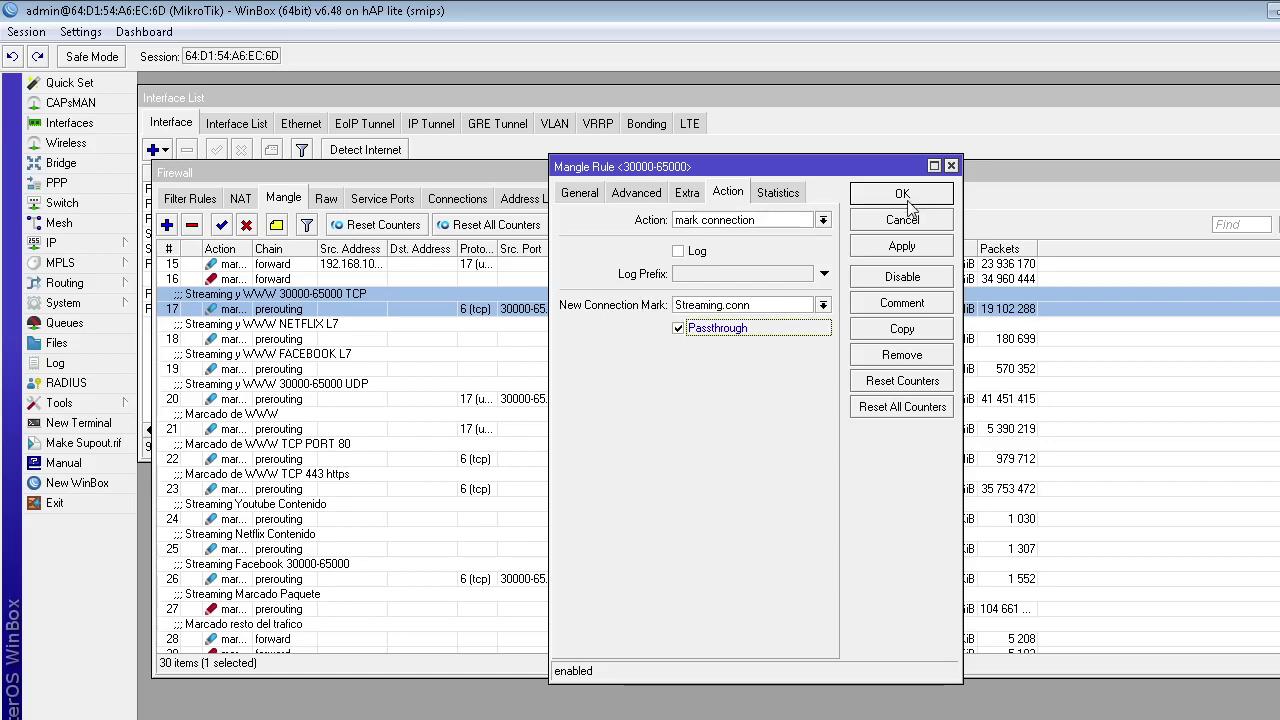
left_click(903, 195)
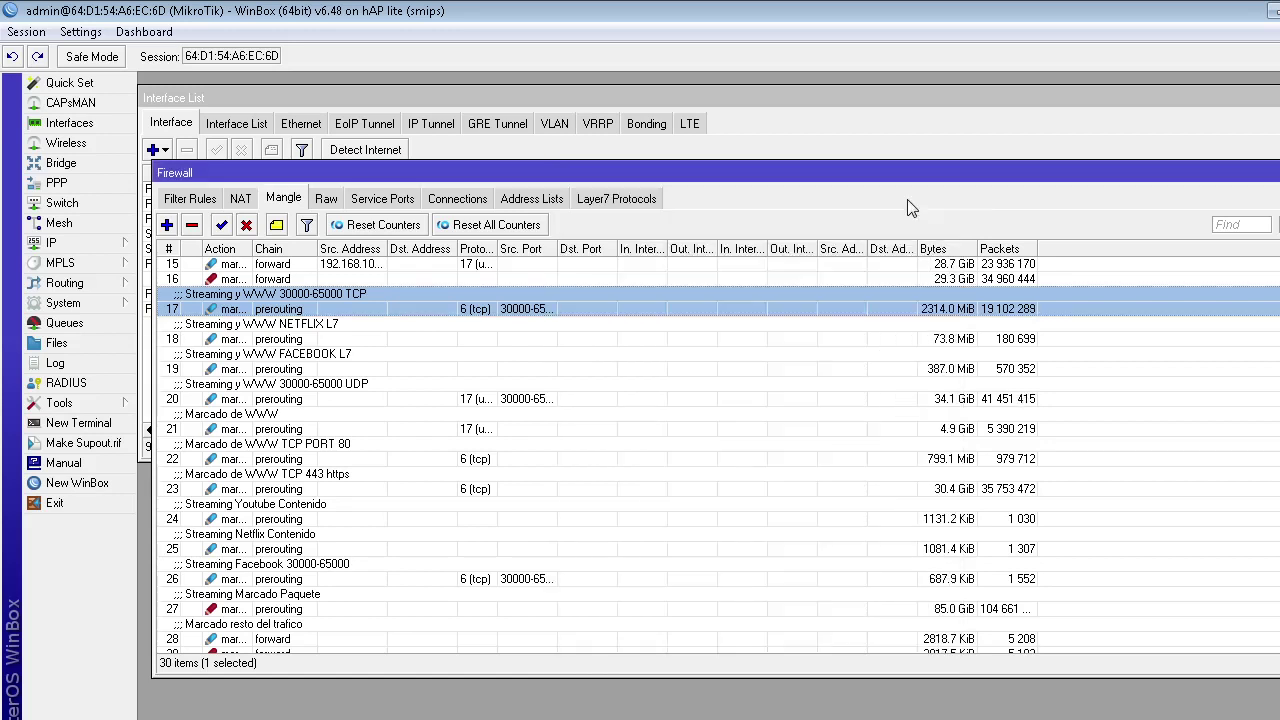
Open the Netflix entry in the Layer7 protocol list, examine its regular expression, and accept the entry.
left_click(330, 340)
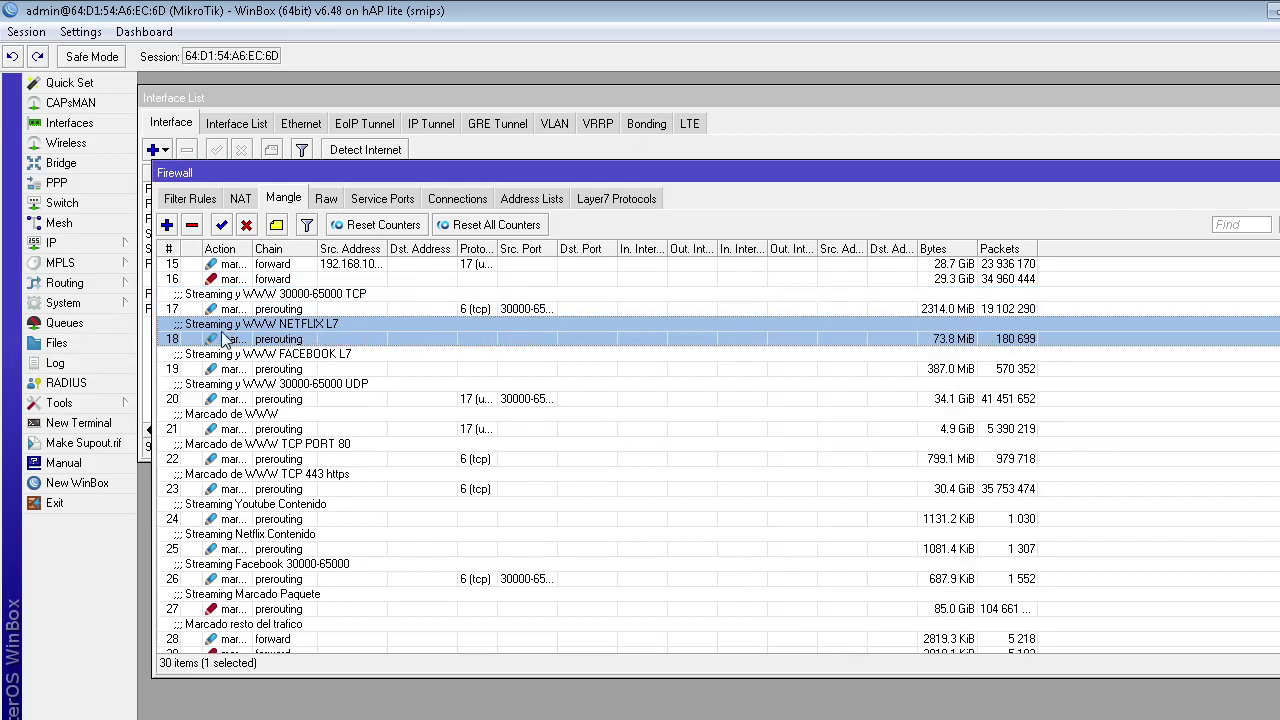
left_click(641, 201)
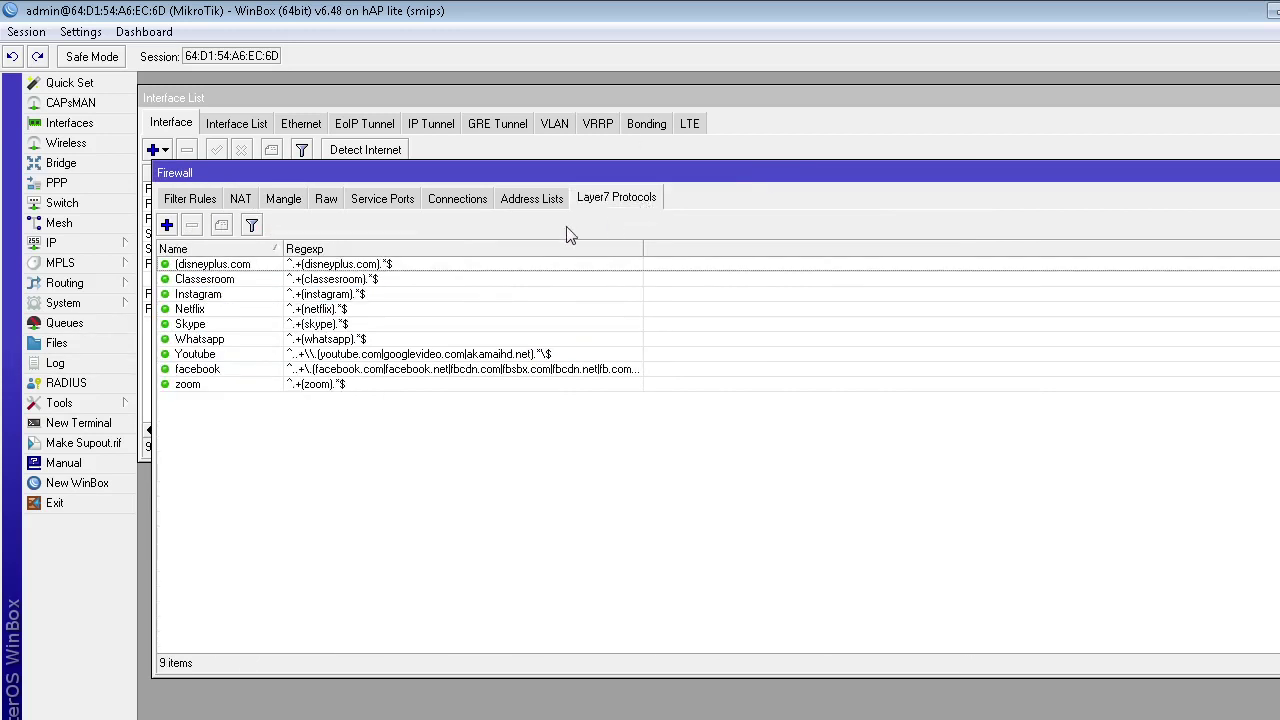
double_click(211, 309)
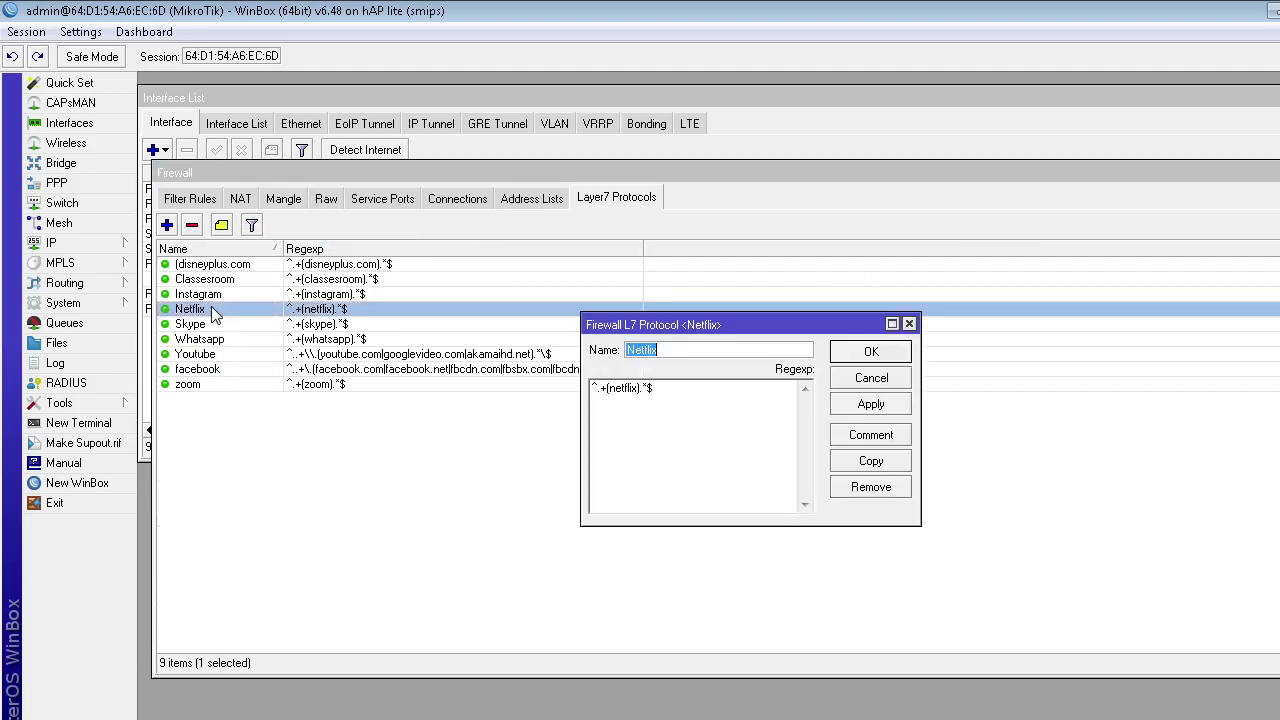
left_click(725, 450)
key("ctrl+a")
left_click(731, 449)
key("ctrl+a")
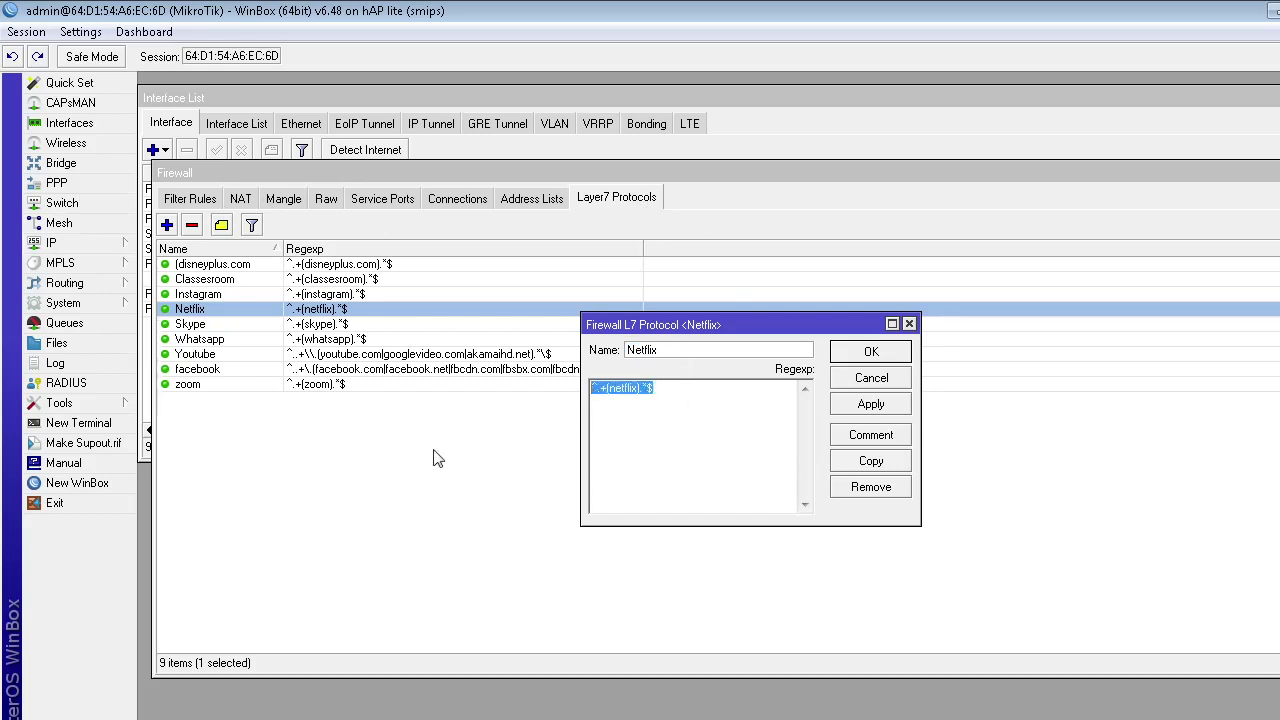
left_click(758, 452)
left_click(860, 358)
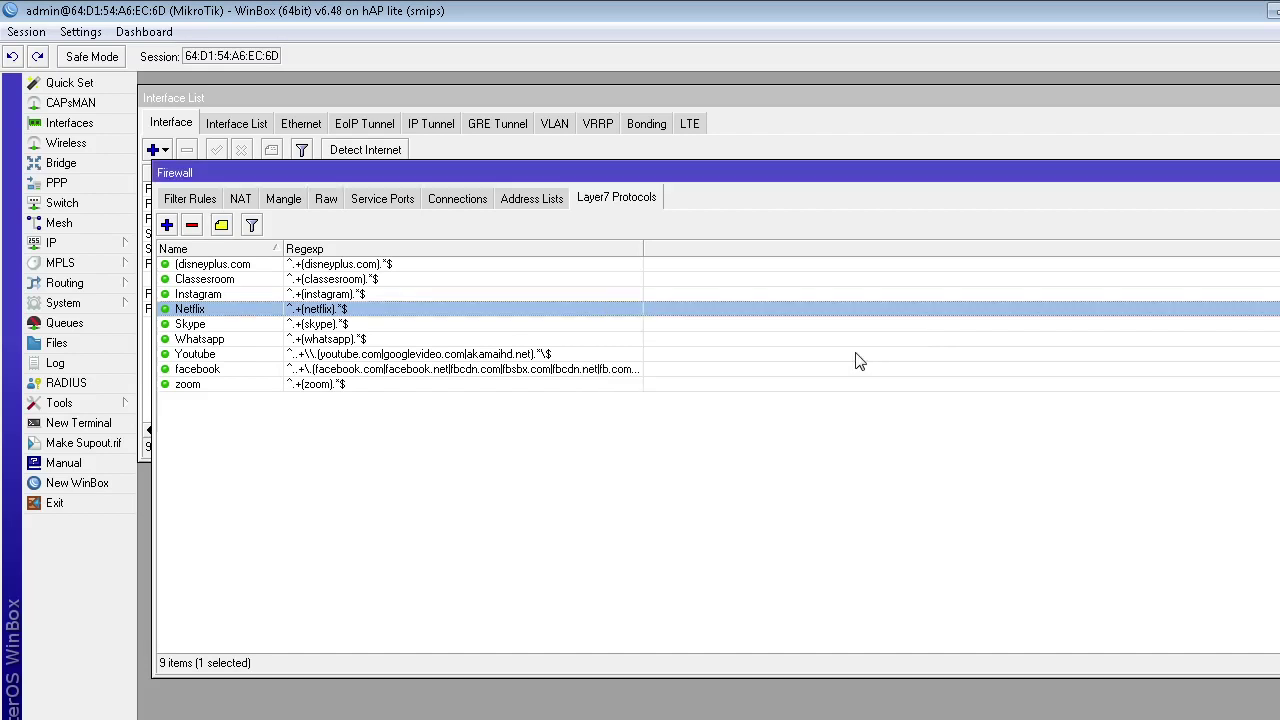
Open the Streaming y WWW NETFLIX L7 mangle rule and review its chain and available Layer7 protocols, keeping Netflix.
left_click(282, 200)
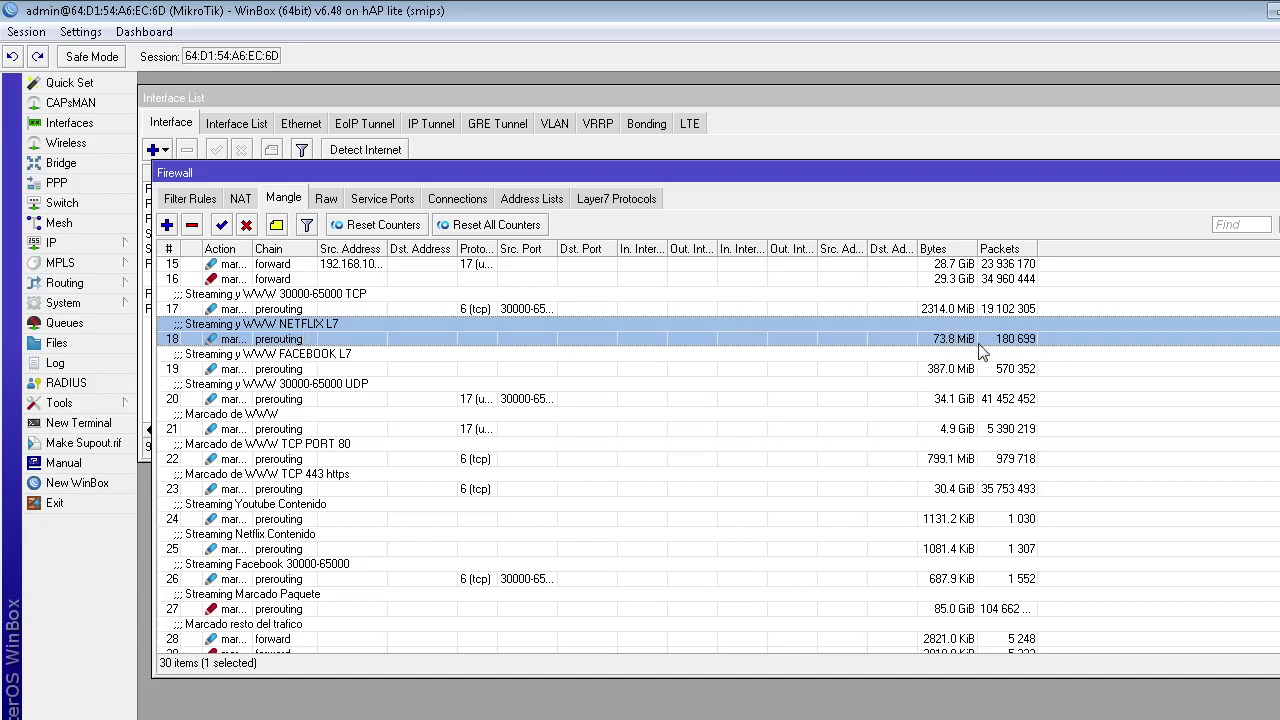
left_click(167, 226)
key("Escape")
double_click(322, 338)
left_click(581, 195)
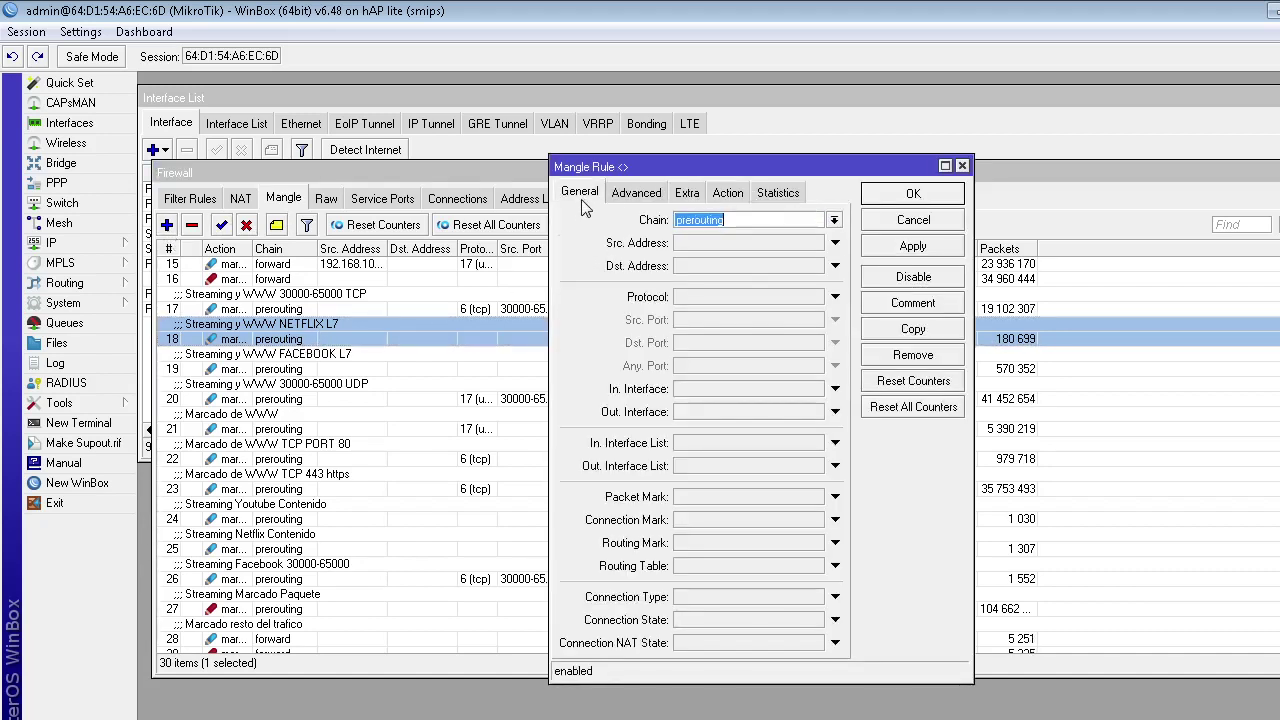
double_click(766, 219)
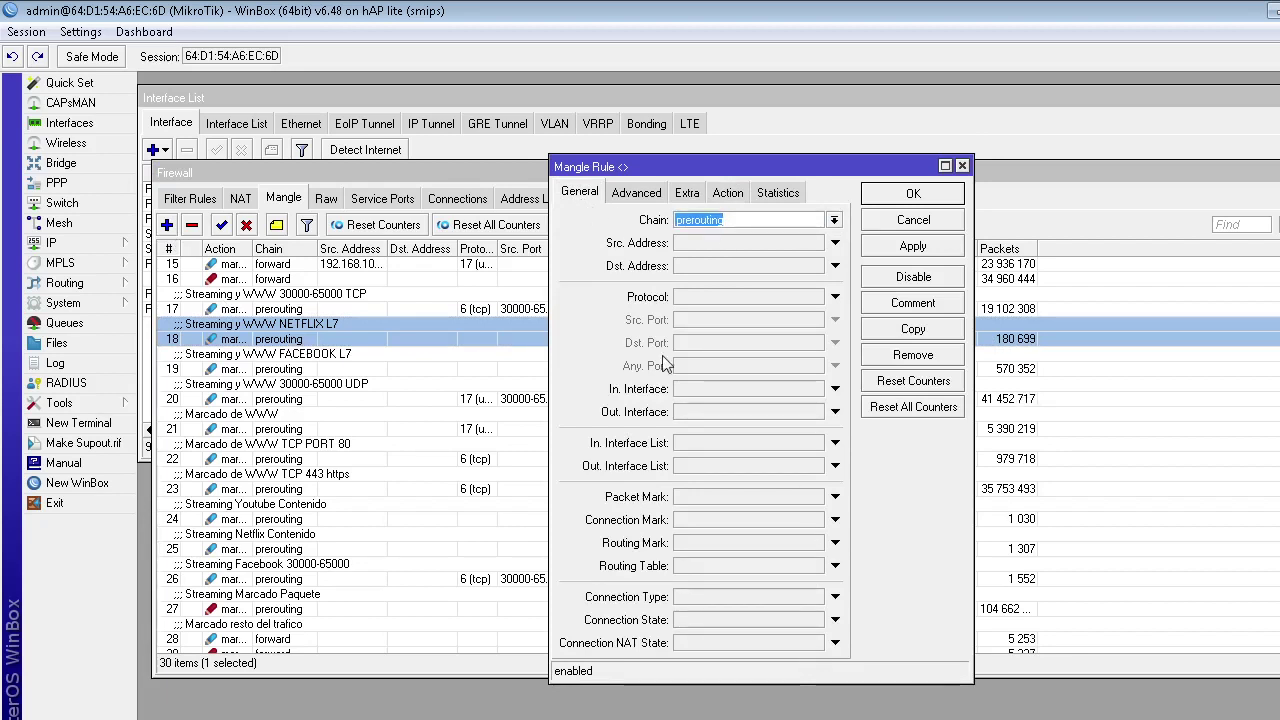
left_click(645, 193)
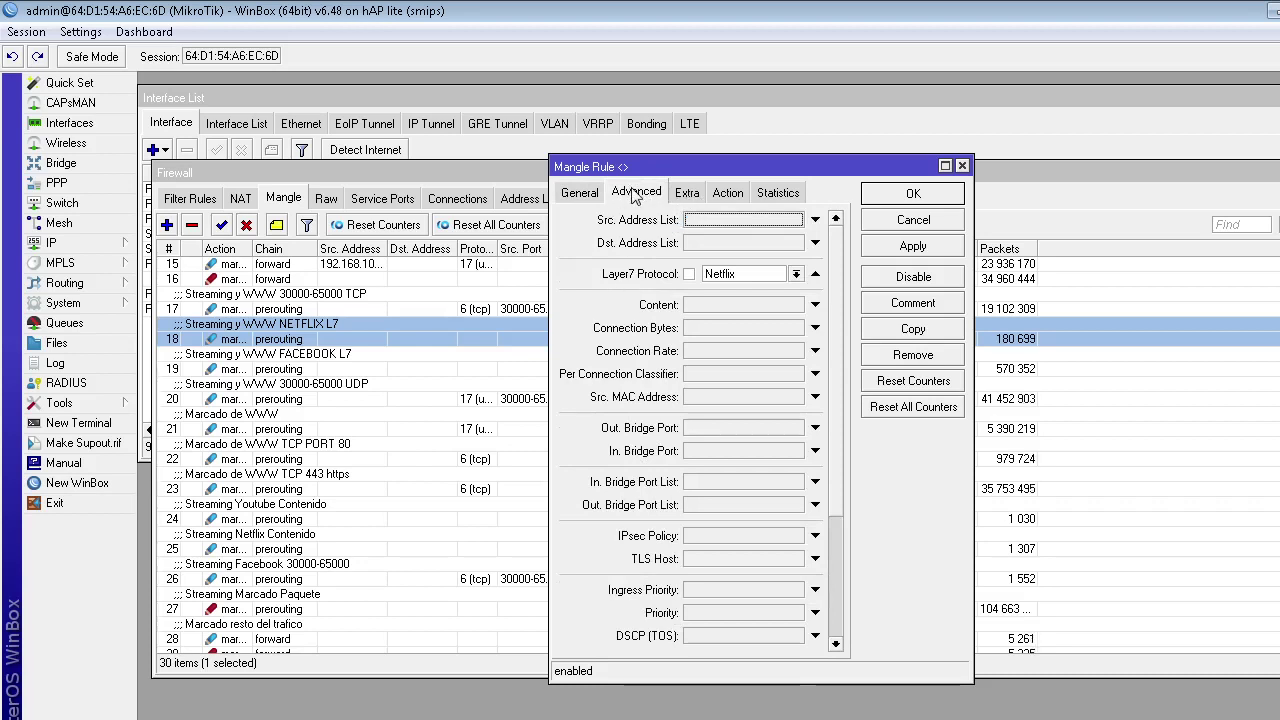
left_click(796, 275)
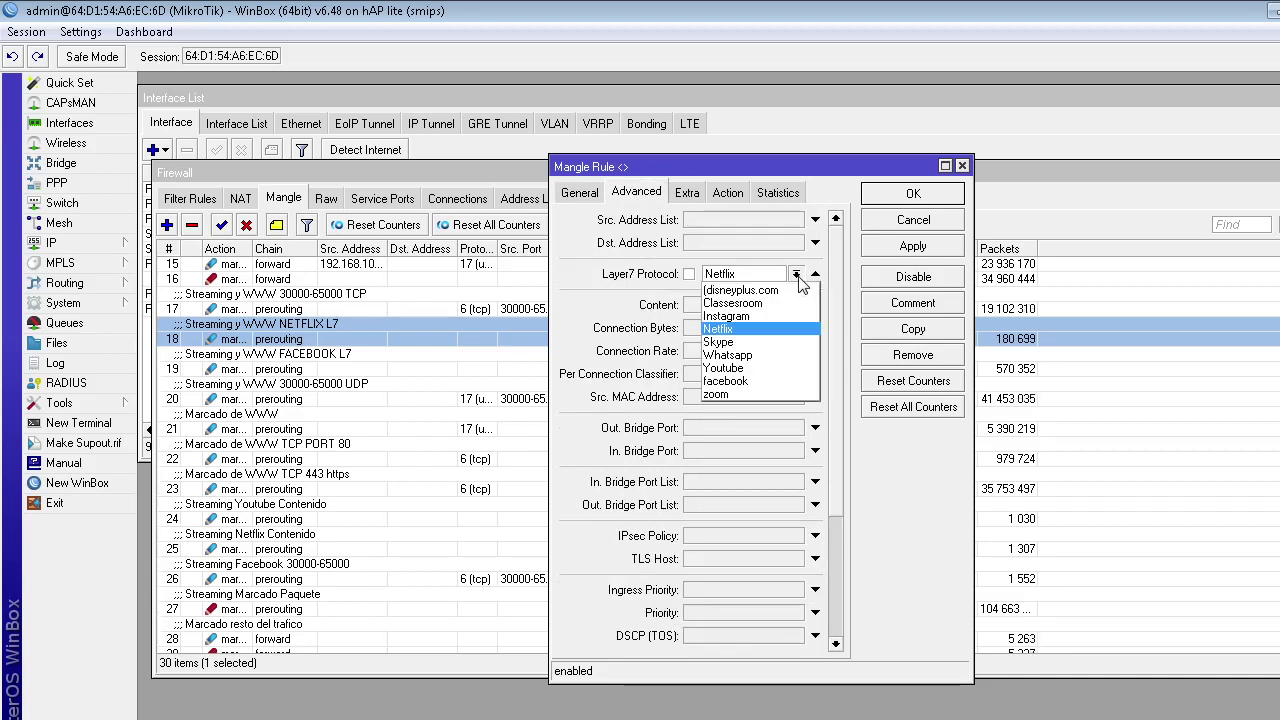
left_click(789, 330)
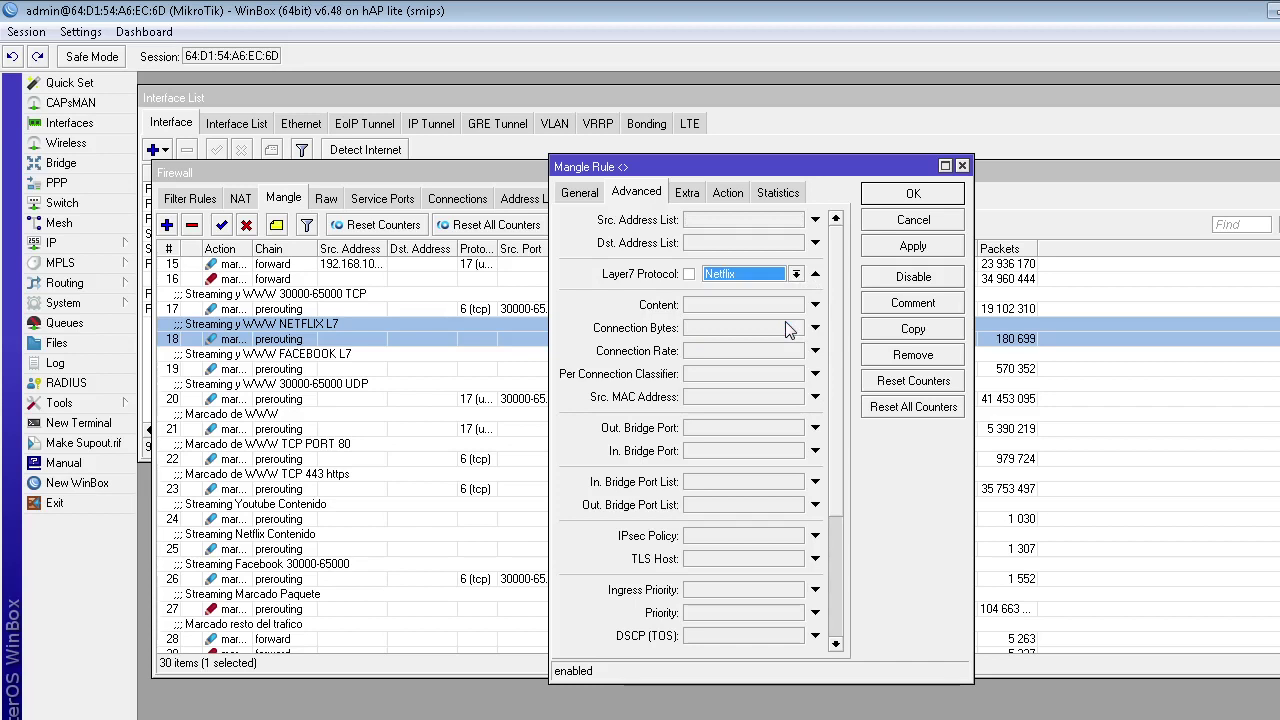
Review the Netflix rule's extra matchers, action and new connection mark, then return to the mangle rule list.
left_click(700, 195)
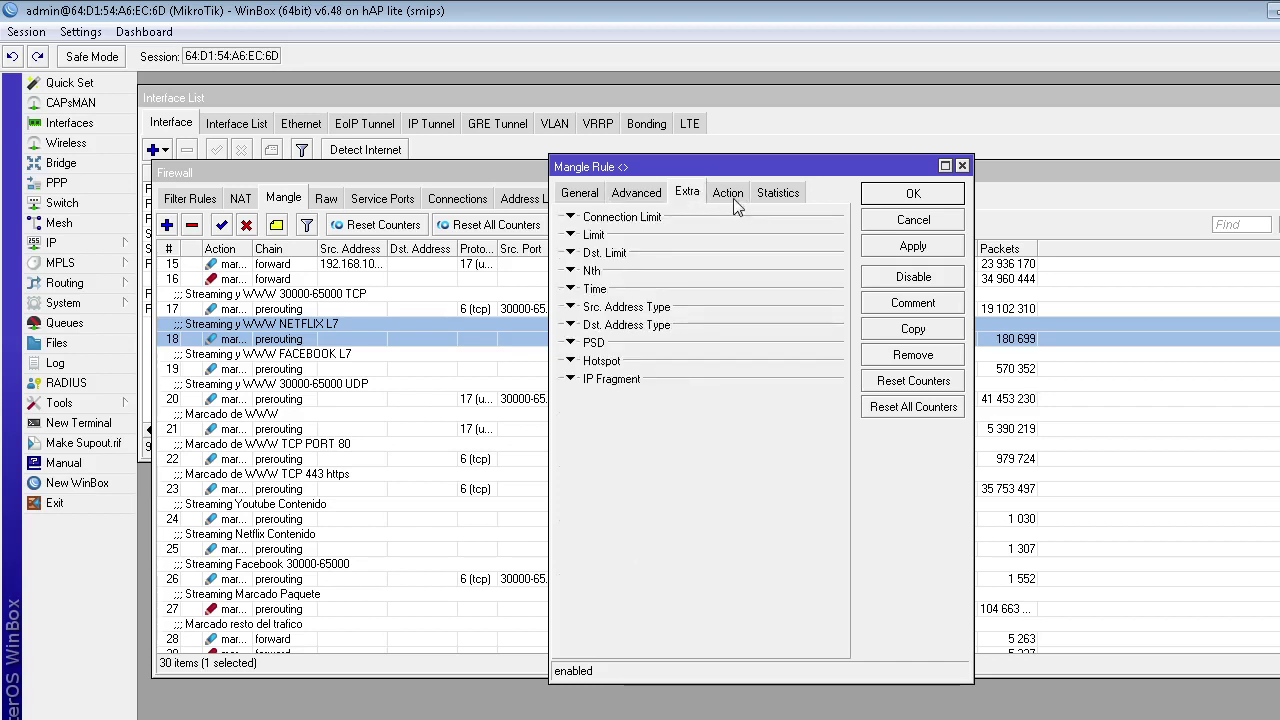
left_click(728, 194)
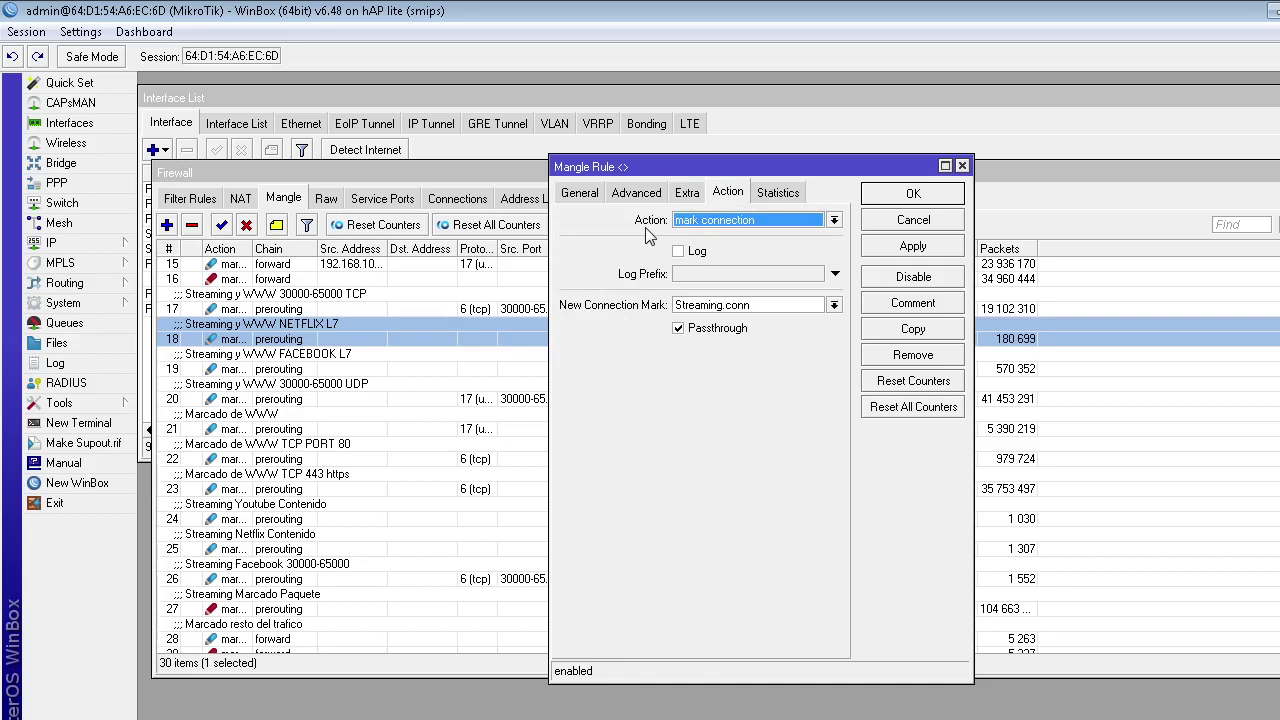
left_click(703, 224)
left_click(703, 224)
left_click(784, 311)
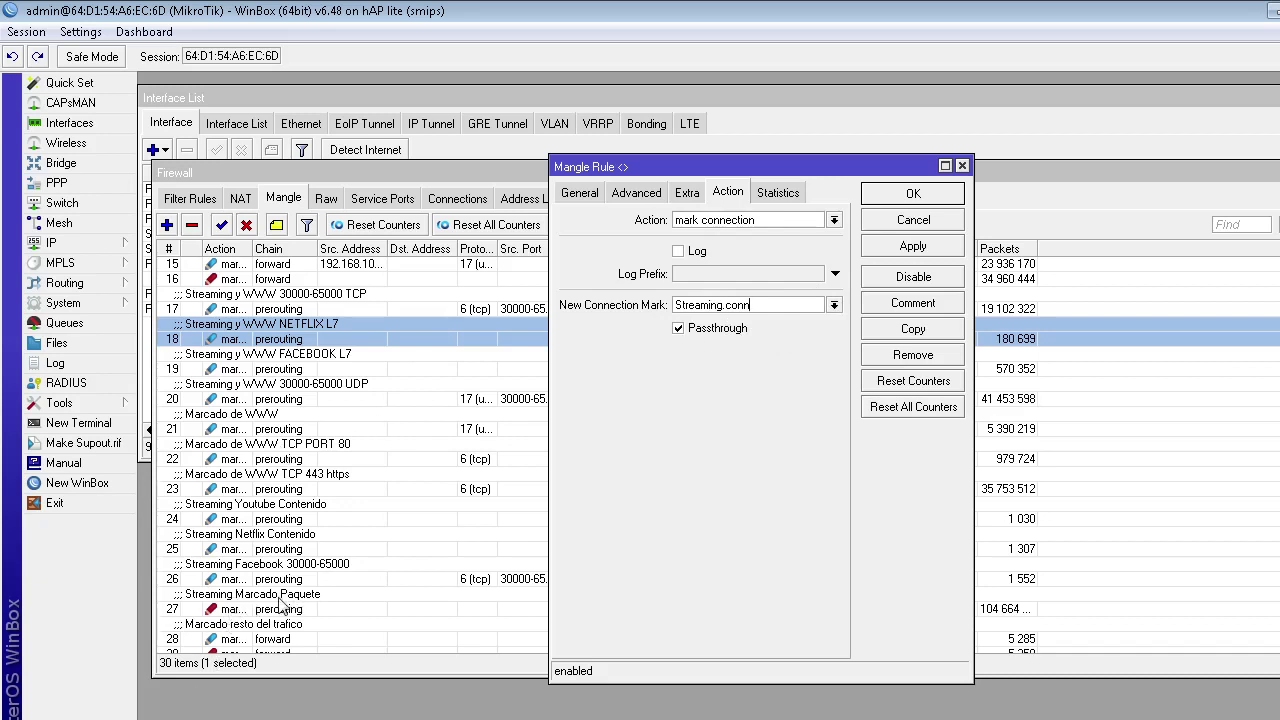
left_click(889, 193)
double_click(354, 330)
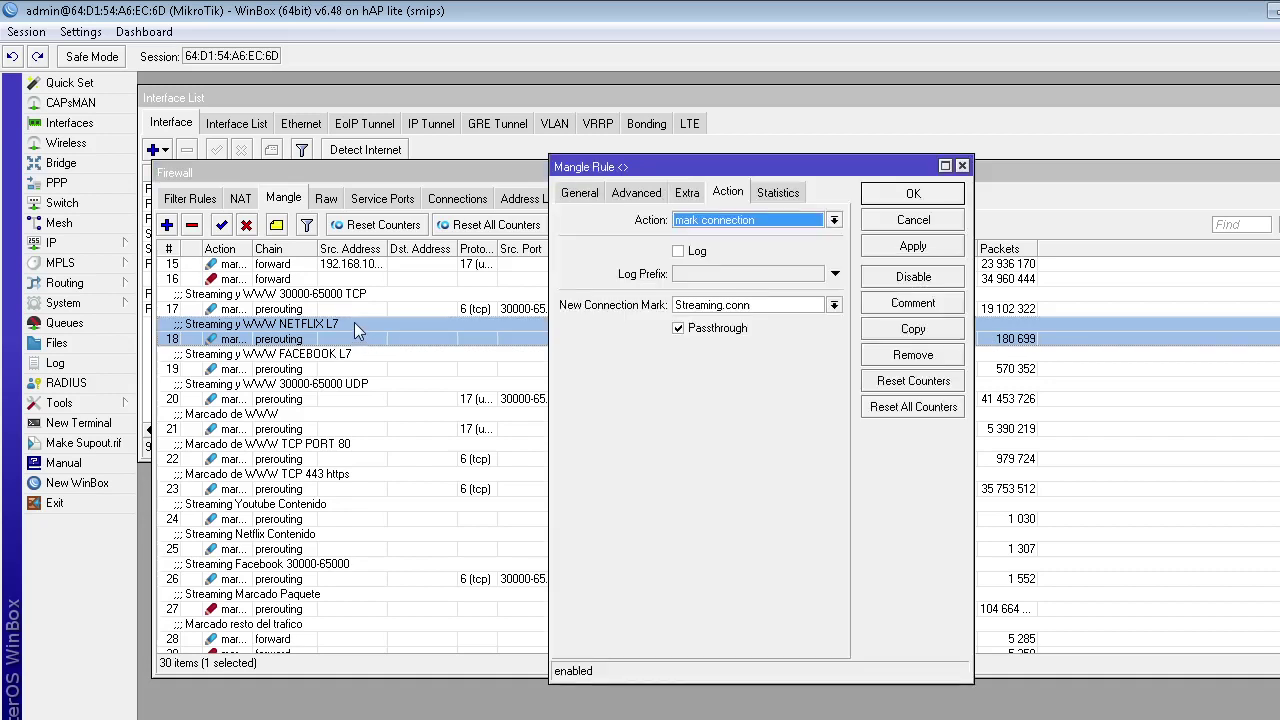
key("Escape")
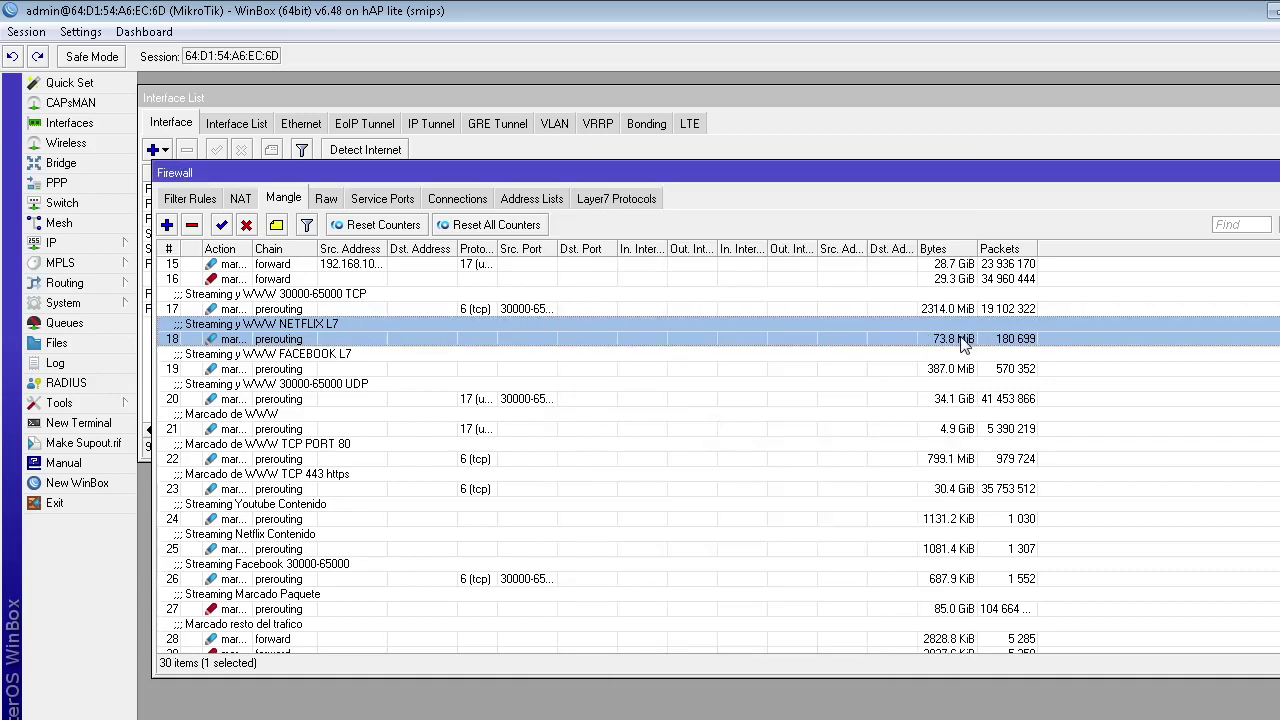
Open the Streaming y WWW FACEBOOK L7 mangle rule and review its chain and Layer7 protocol, keeping facebook.
left_click(306, 363)
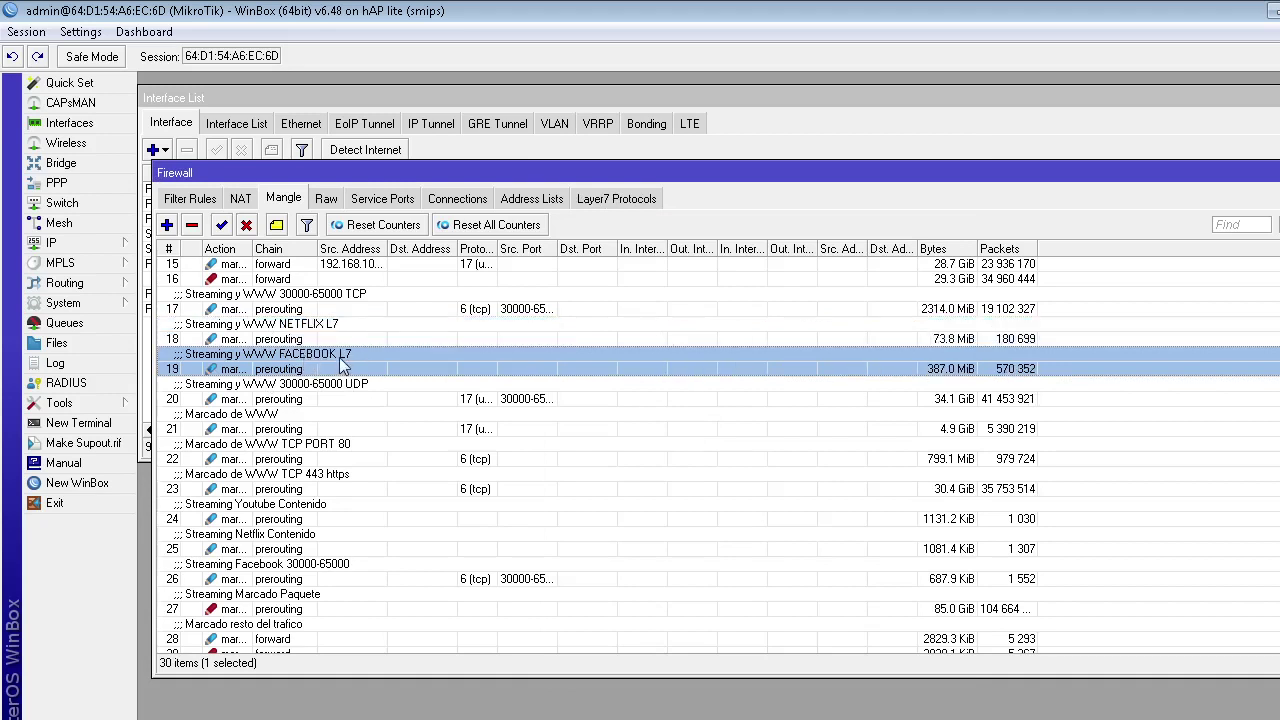
double_click(340, 362)
left_click(580, 192)
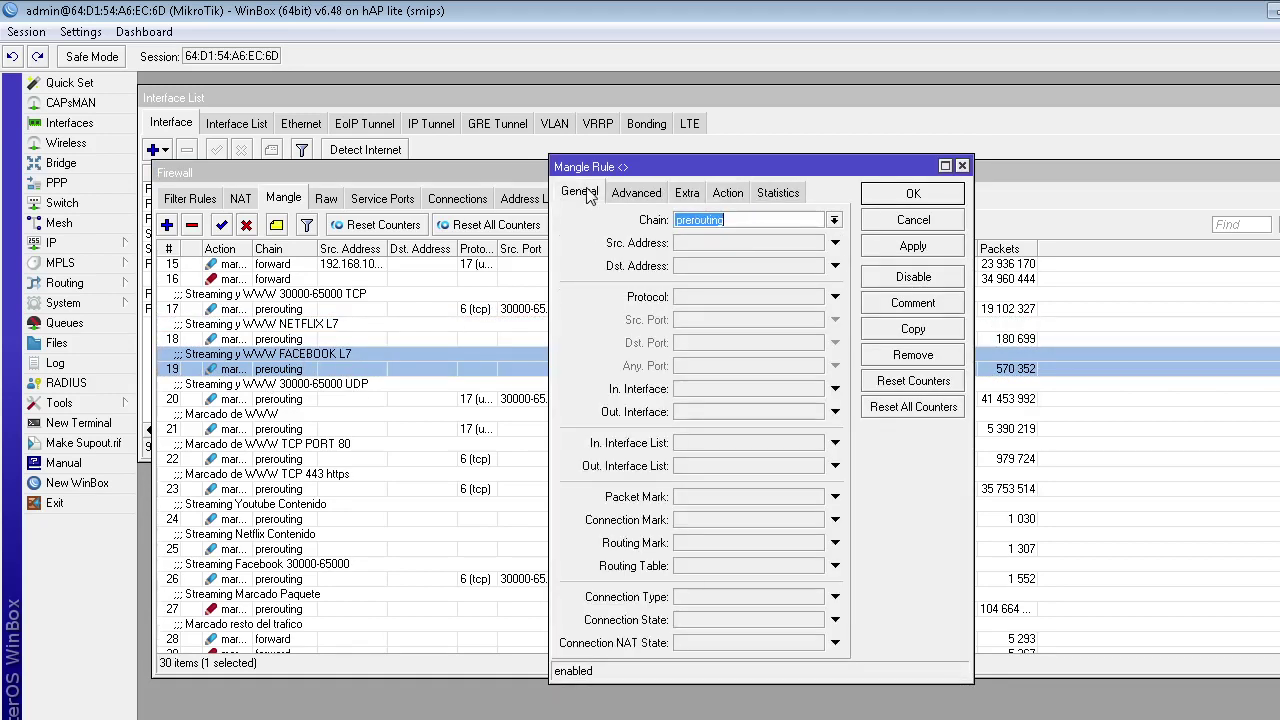
left_click(630, 193)
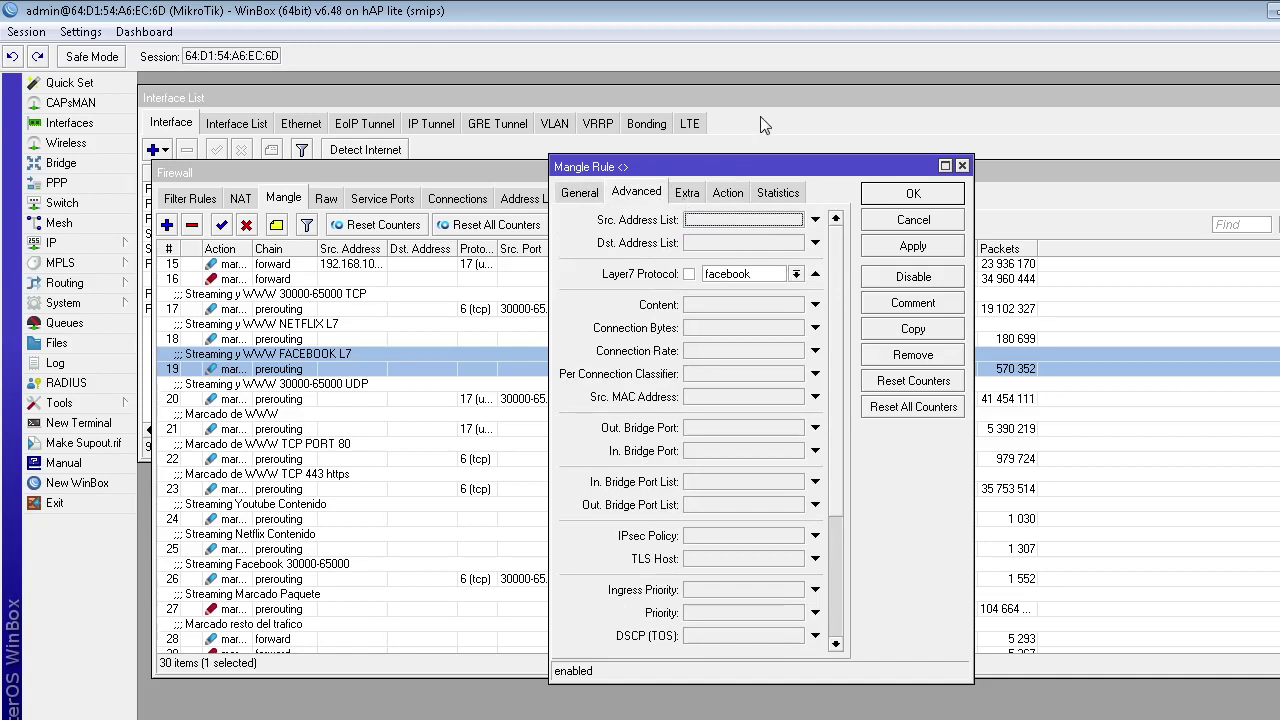
left_click(797, 275)
left_click(799, 277)
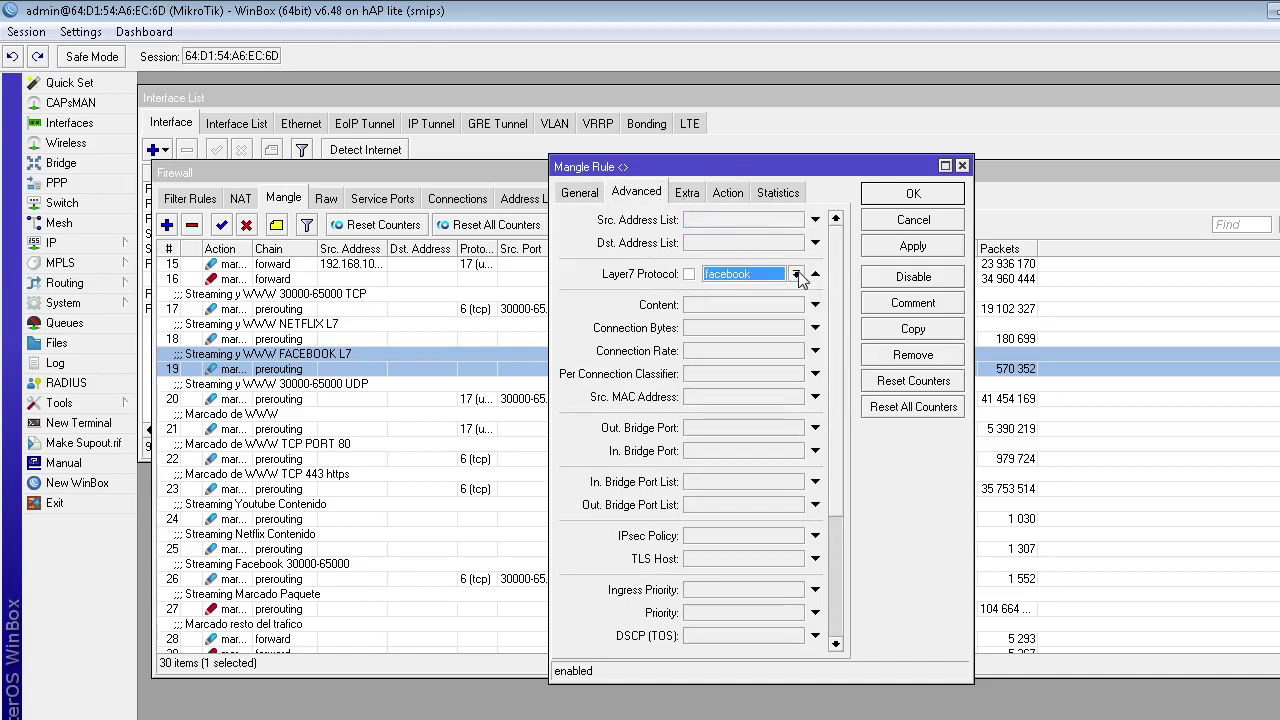
Examine the Facebook rule's action and new connection mark, and accept the rule.
left_click(741, 196)
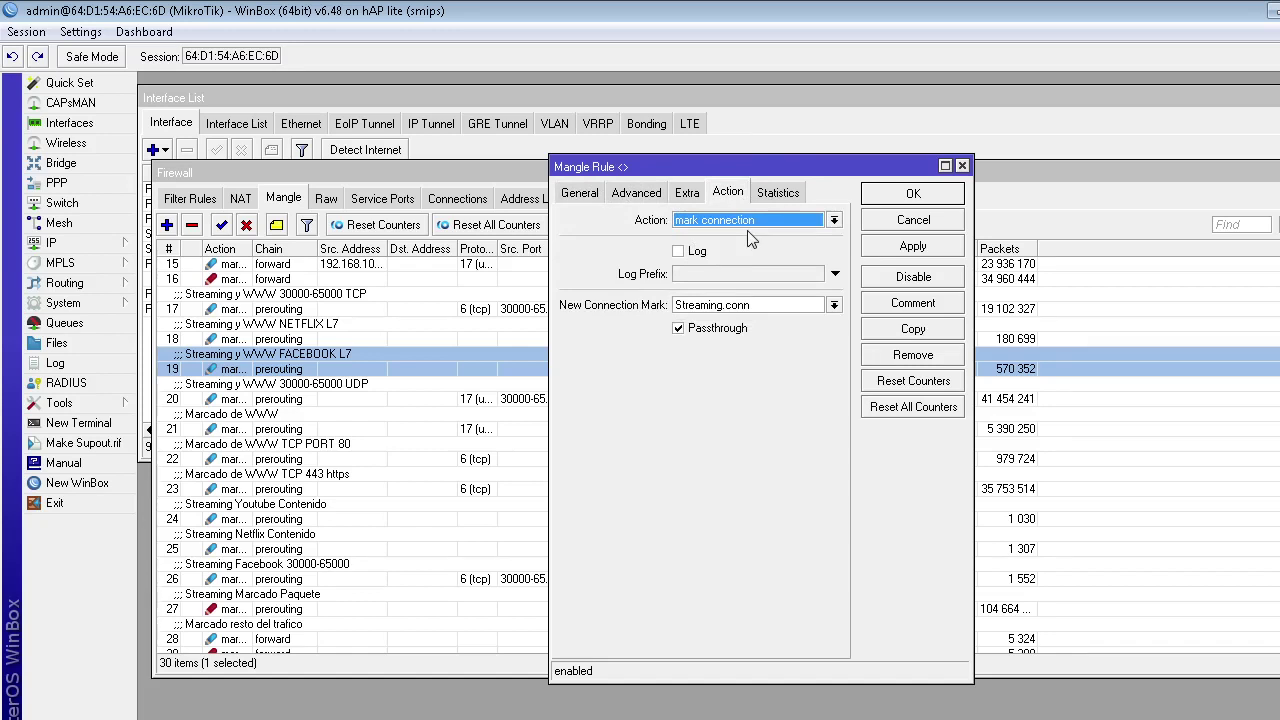
left_click(757, 305)
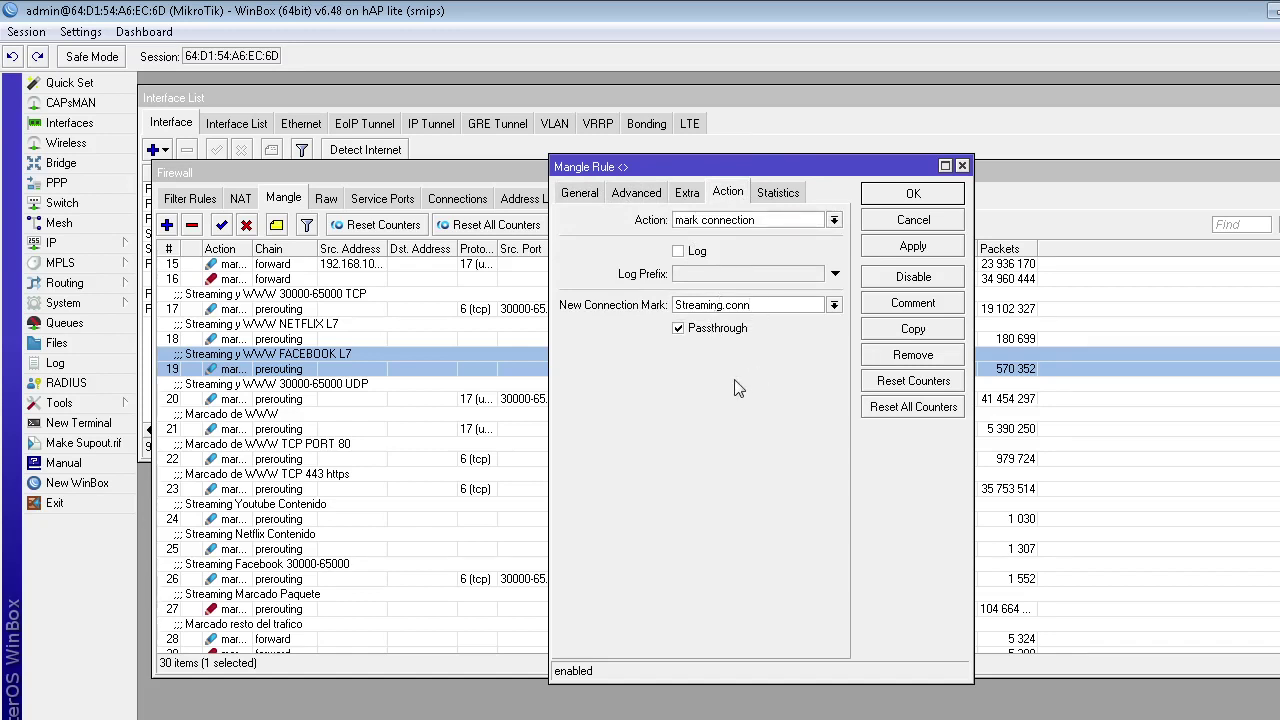
key("Return")
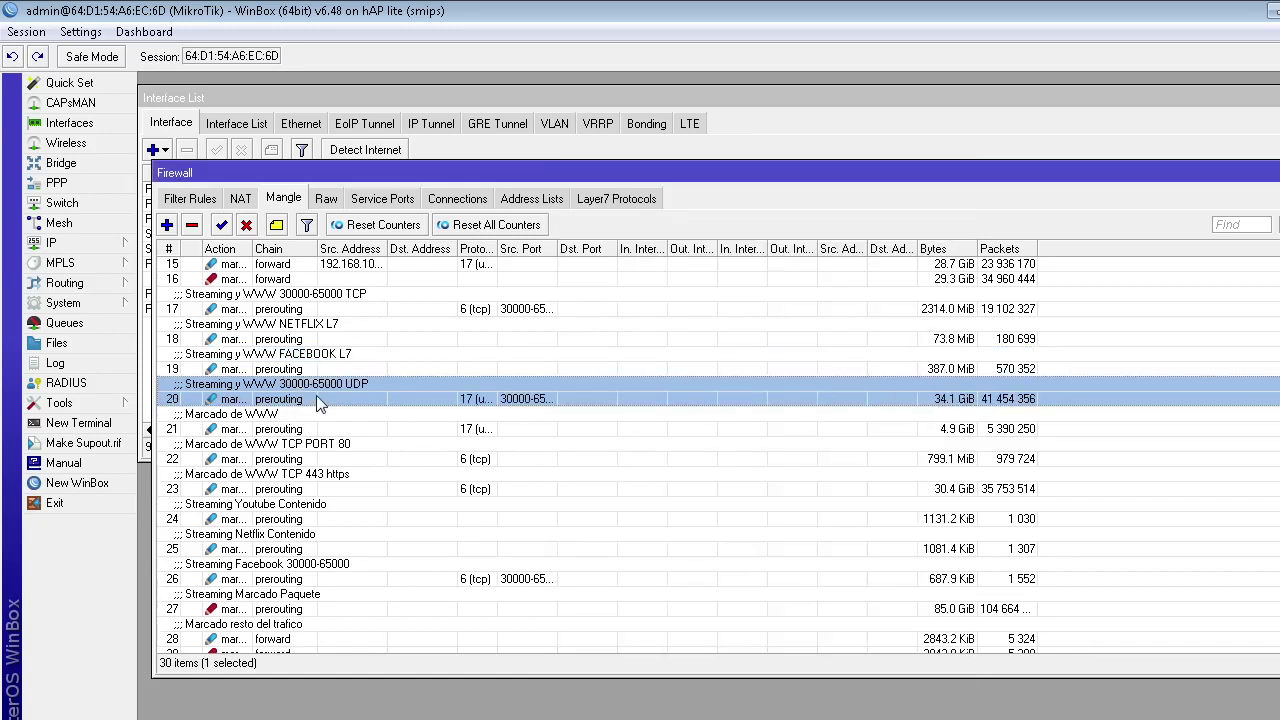
double_click(321, 400)
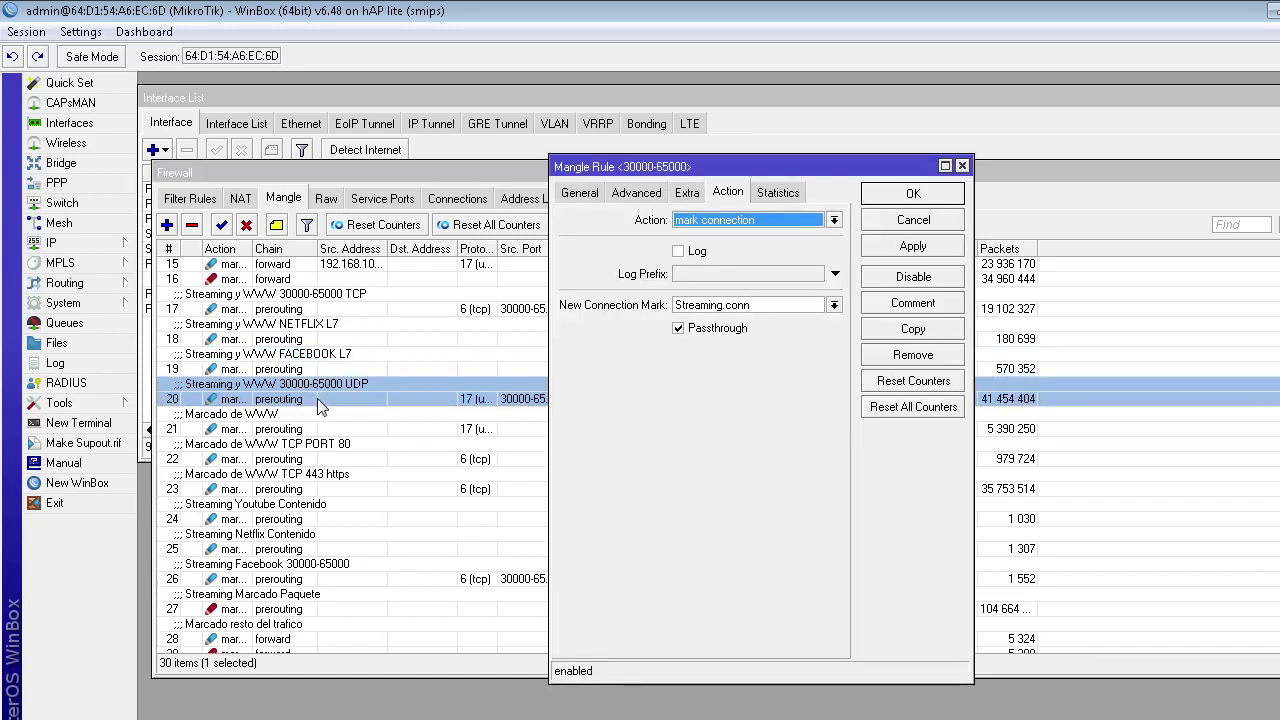
left_click(578, 195)
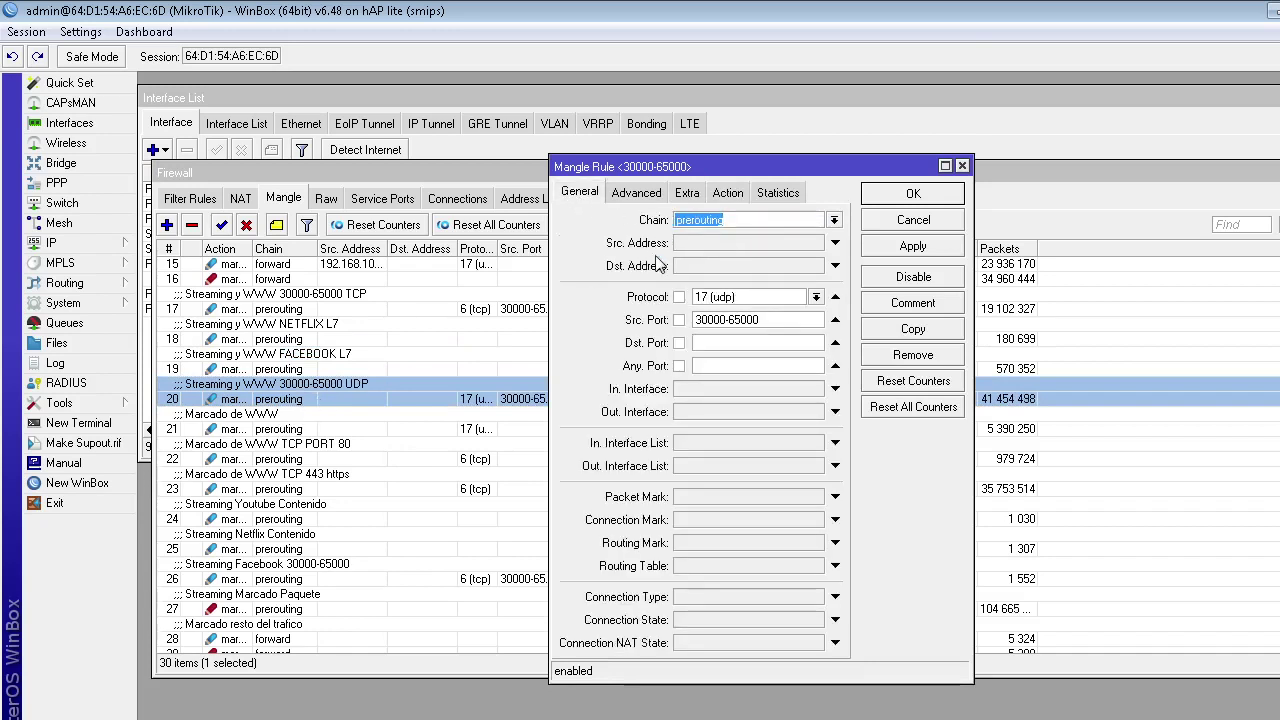
left_click(751, 220)
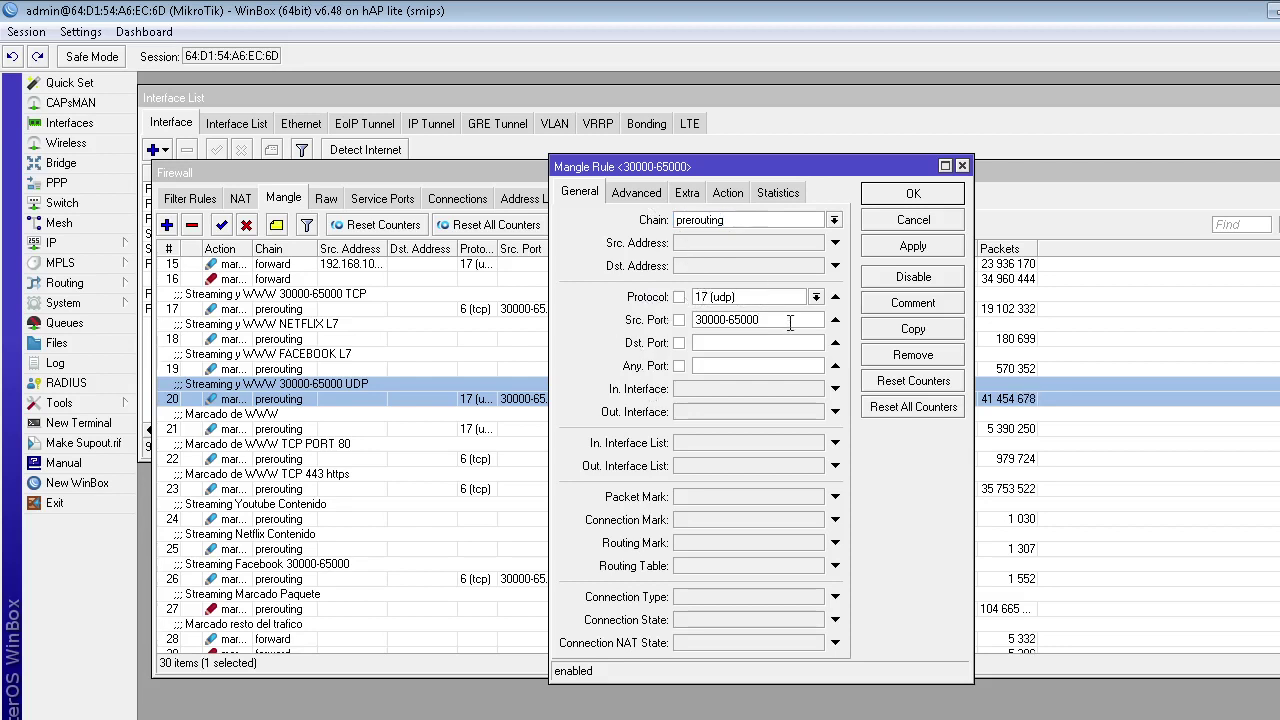
left_click(728, 194)
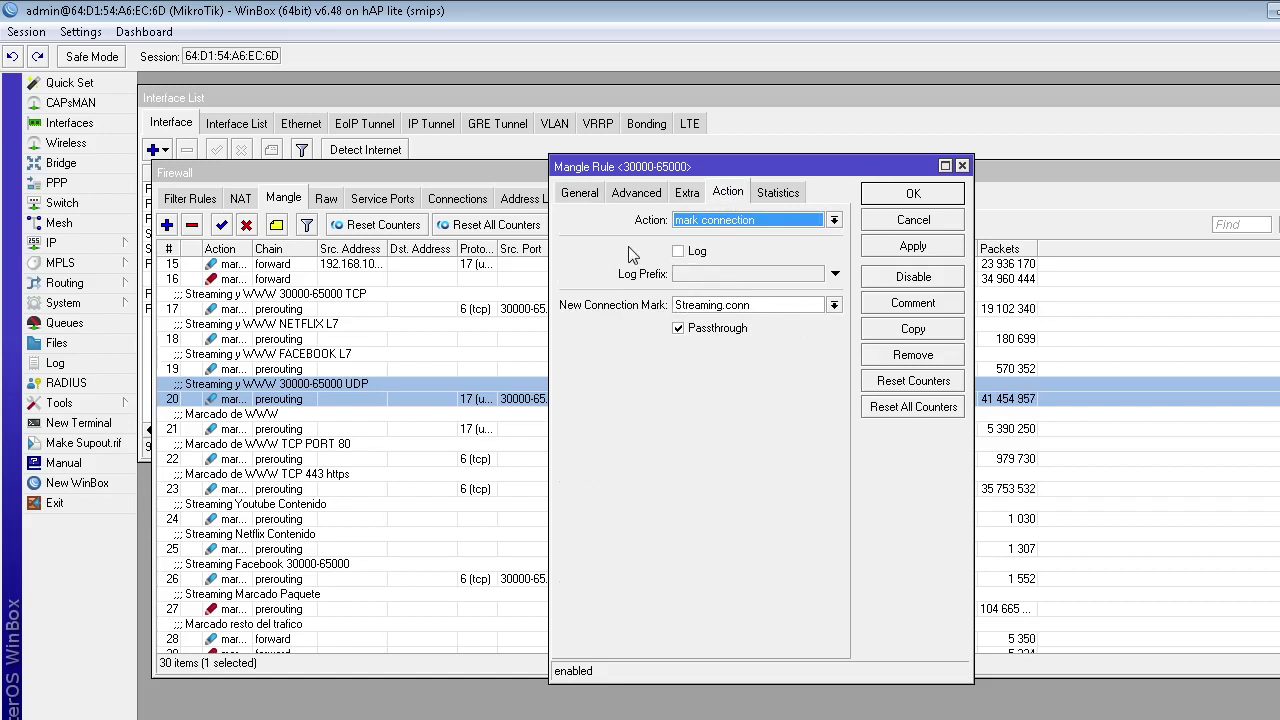
key("Return")
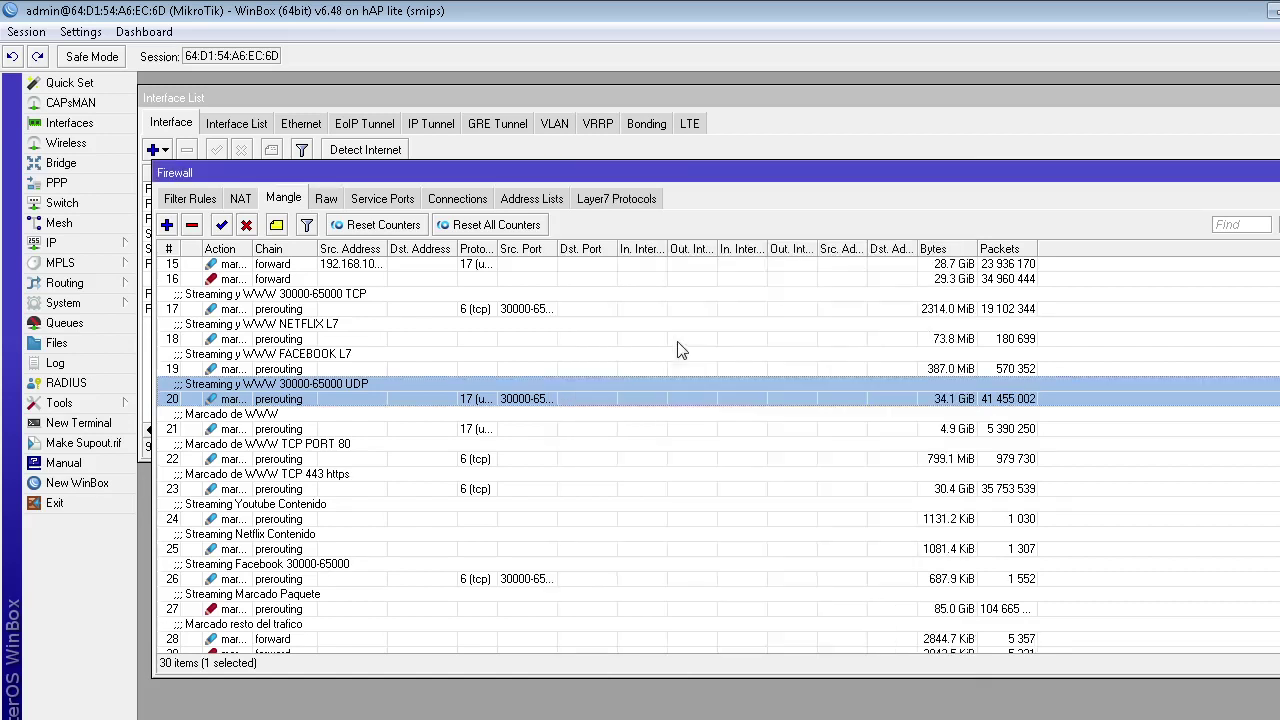
left_click(249, 418)
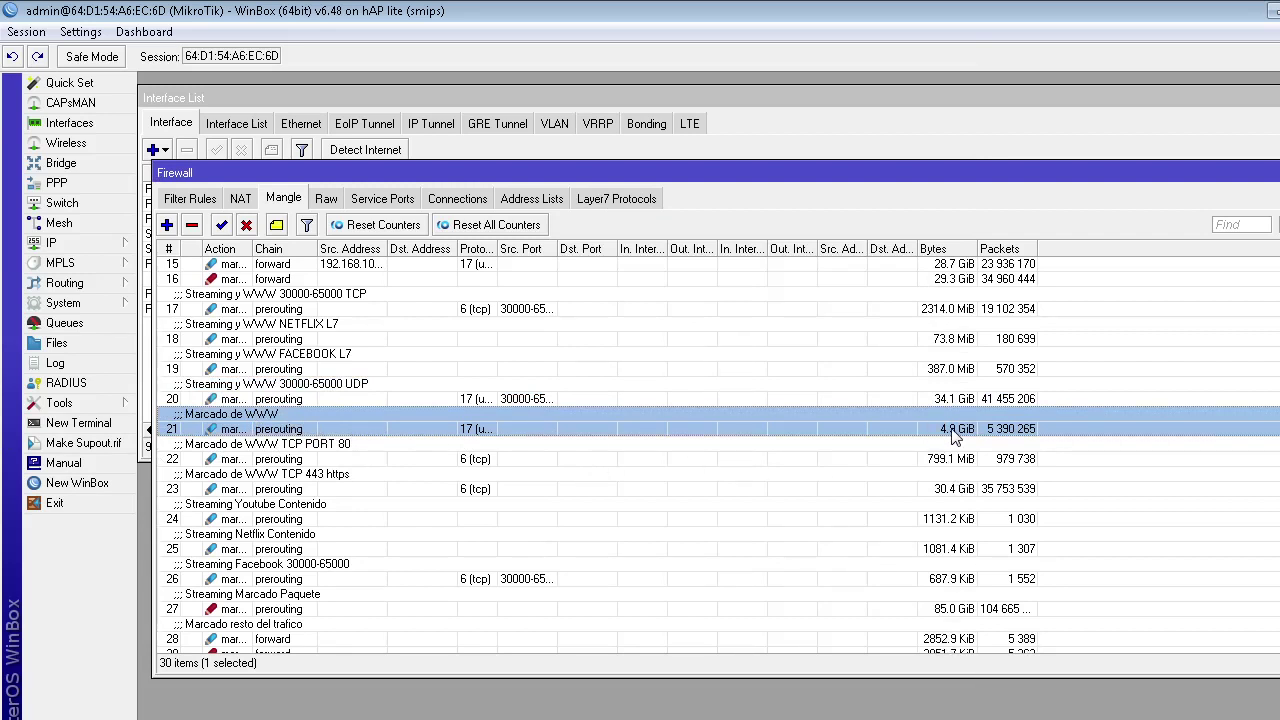
double_click(310, 430)
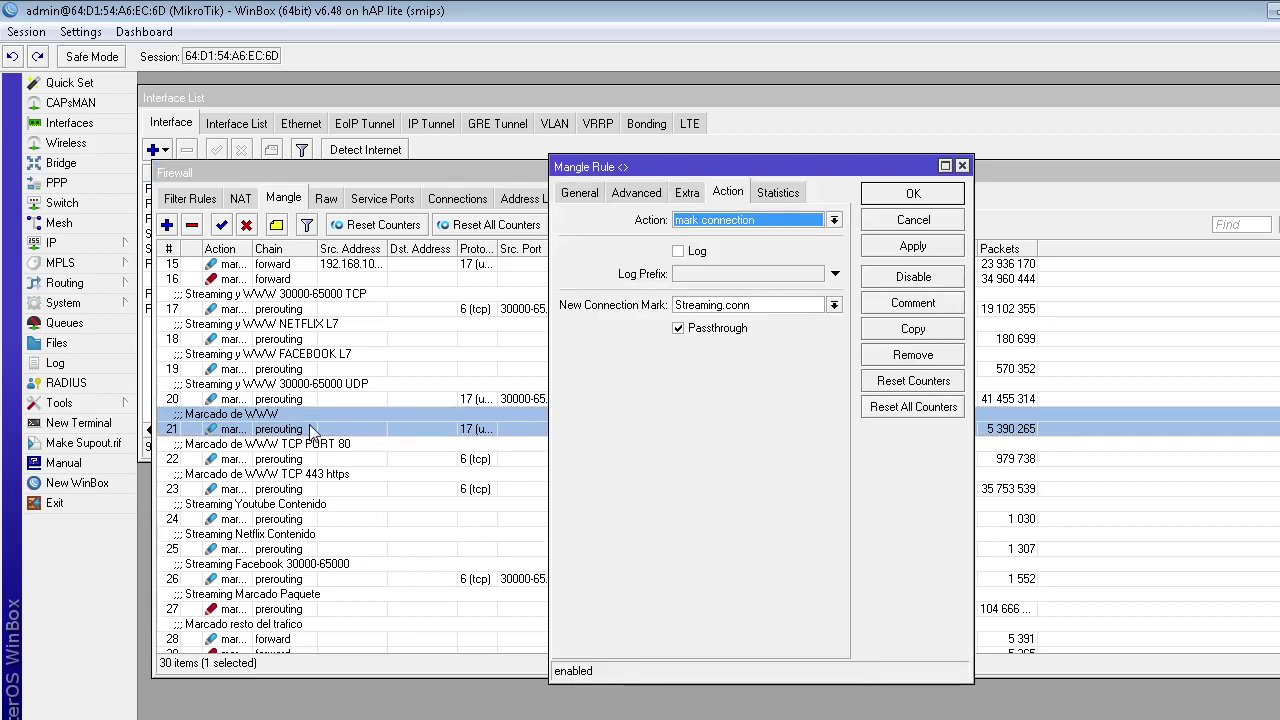
key("Escape")
left_click(168, 225)
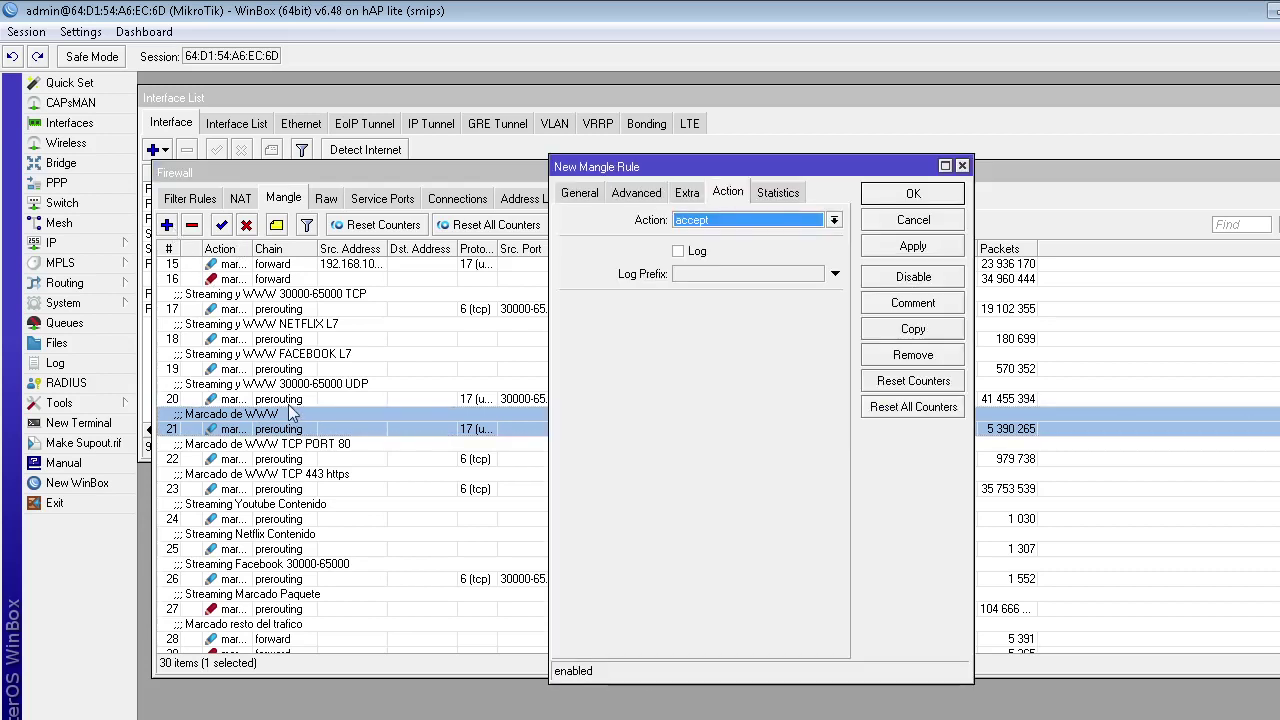
key("Escape")
Open the Marcado de WWW mangle rule and review its chain, protocol, any-port matcher, extra matchers, action and new connection mark.
double_click(296, 420)
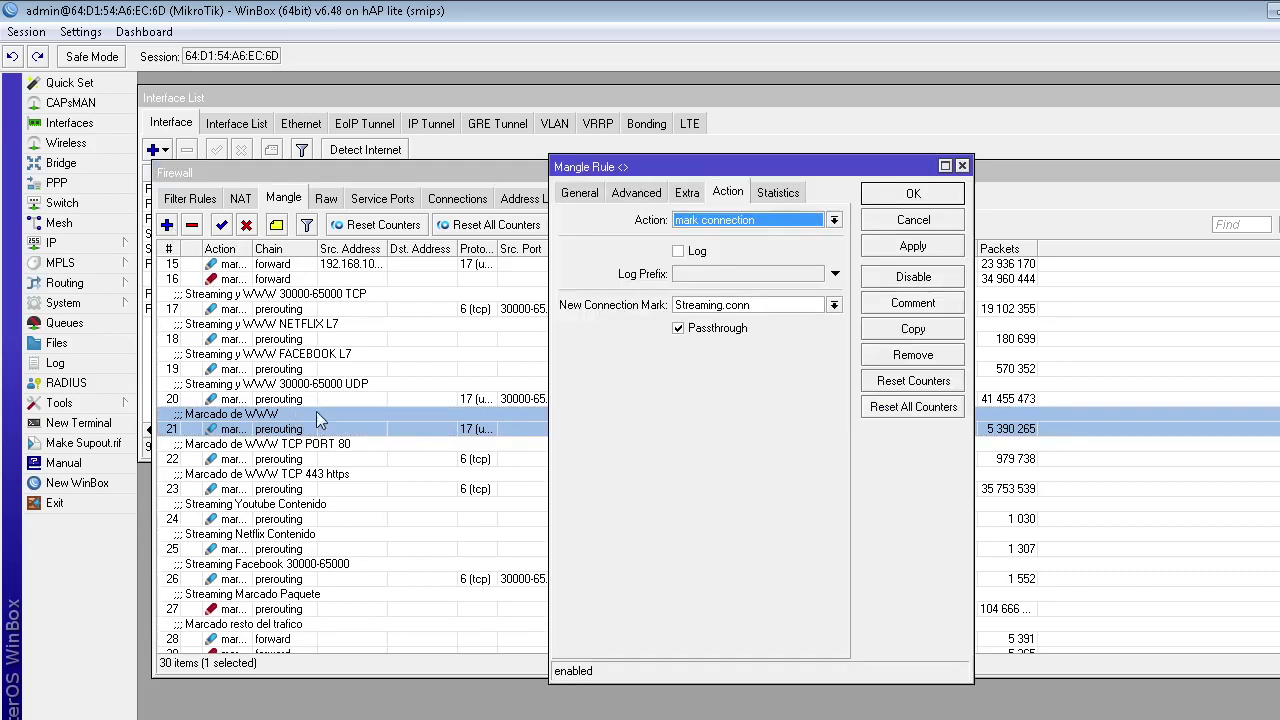
left_click(578, 192)
left_click(812, 222)
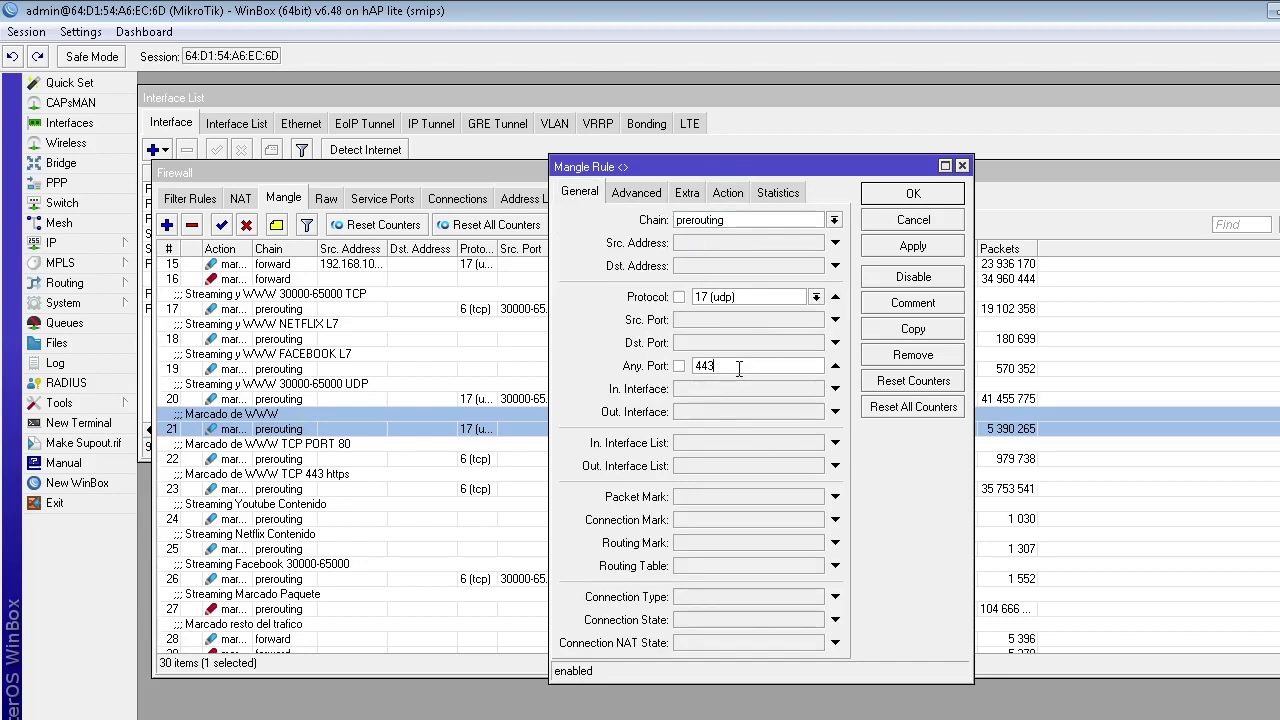
left_click(685, 194)
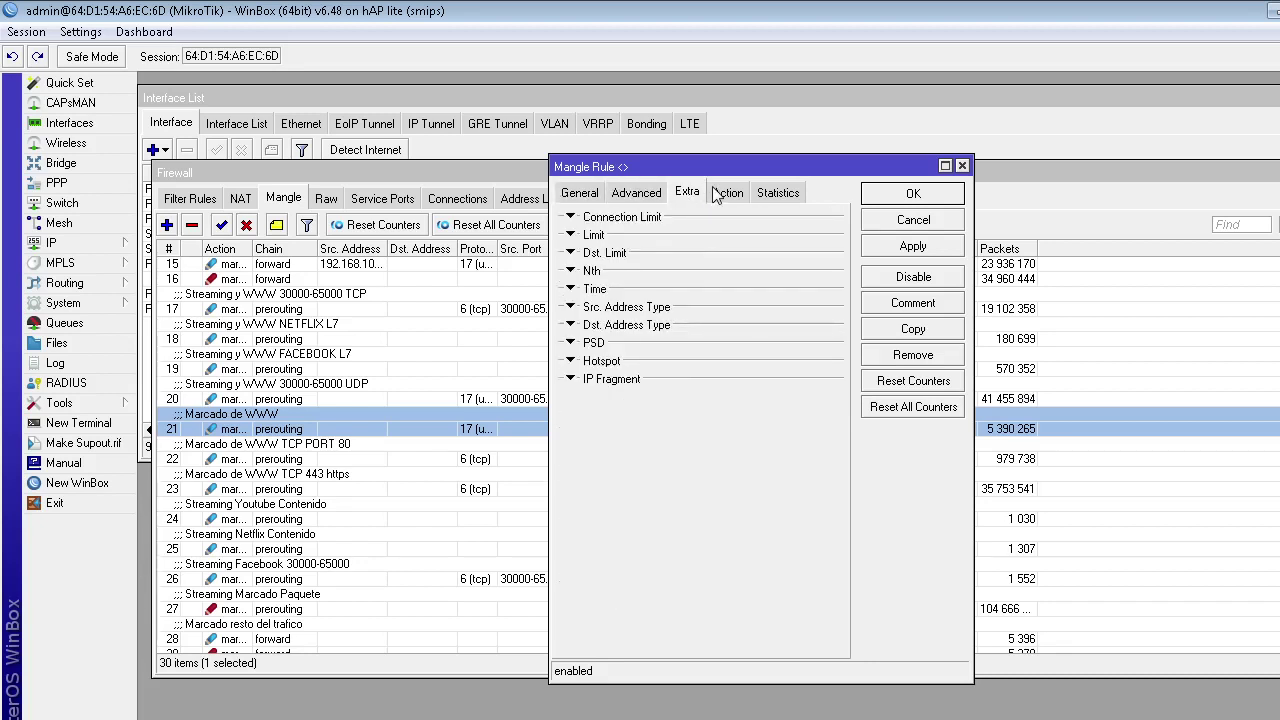
left_click(592, 194)
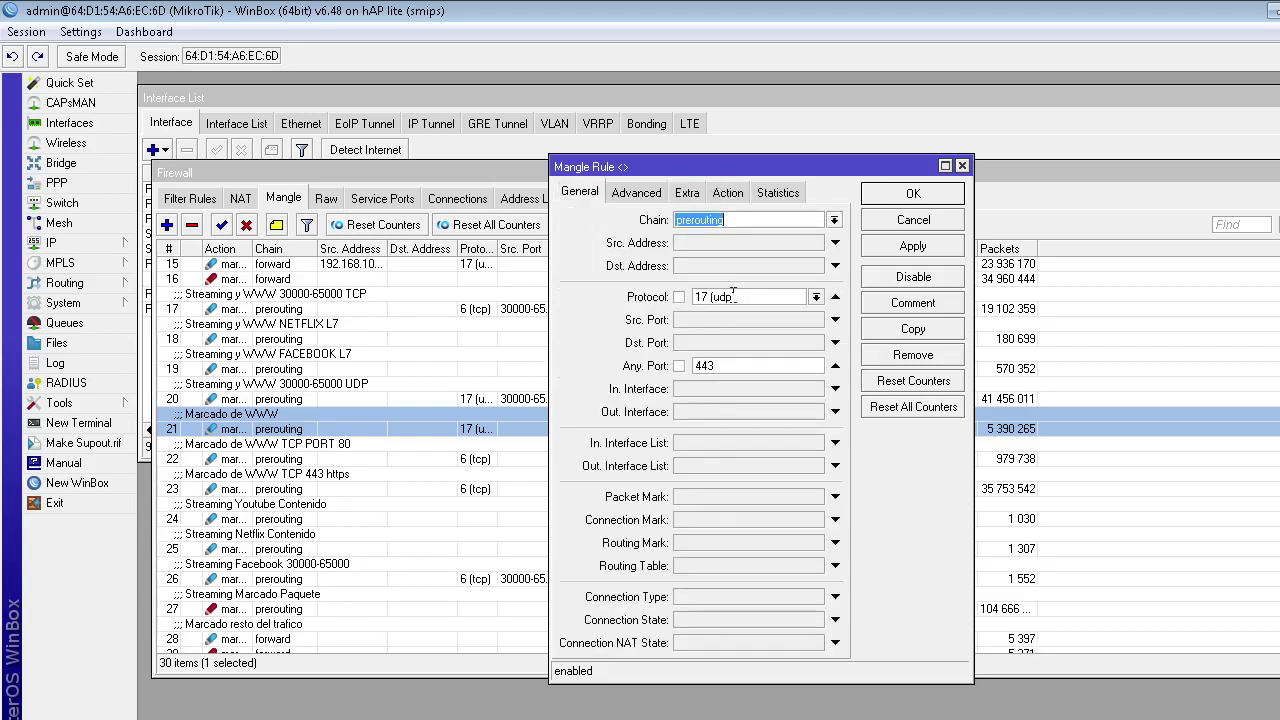
left_click(728, 193)
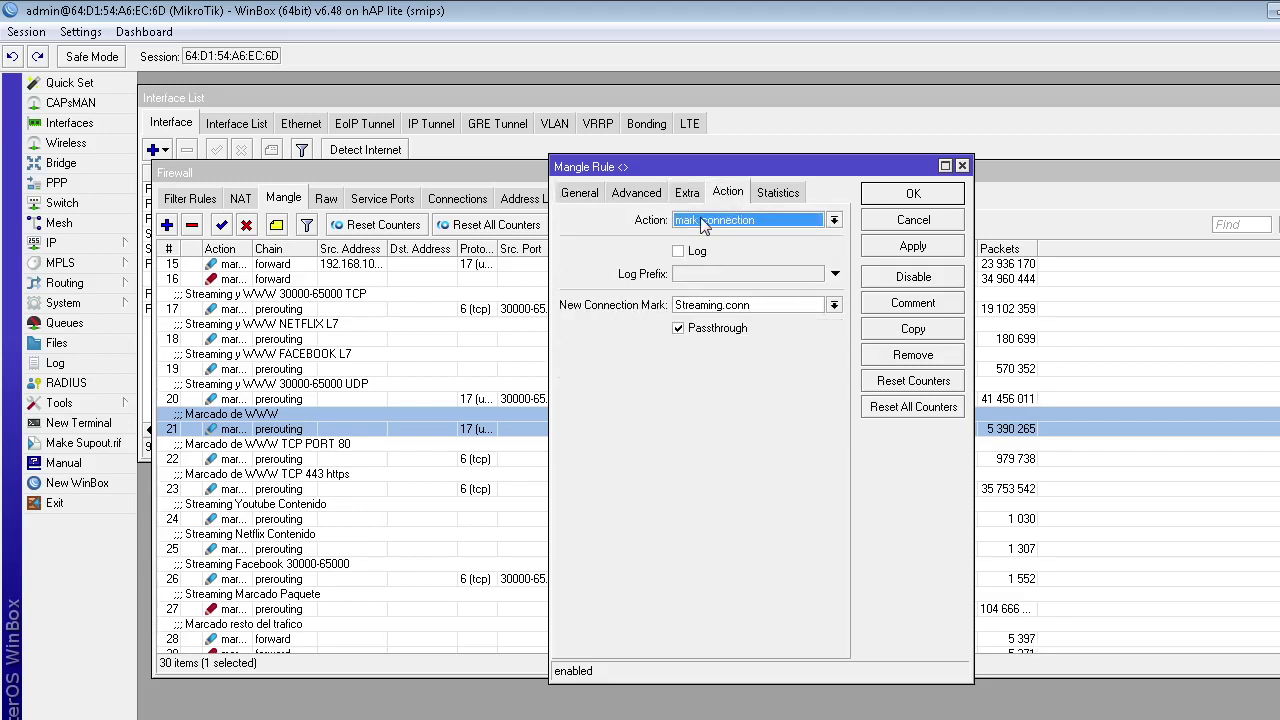
left_click(785, 308)
left_click(775, 302)
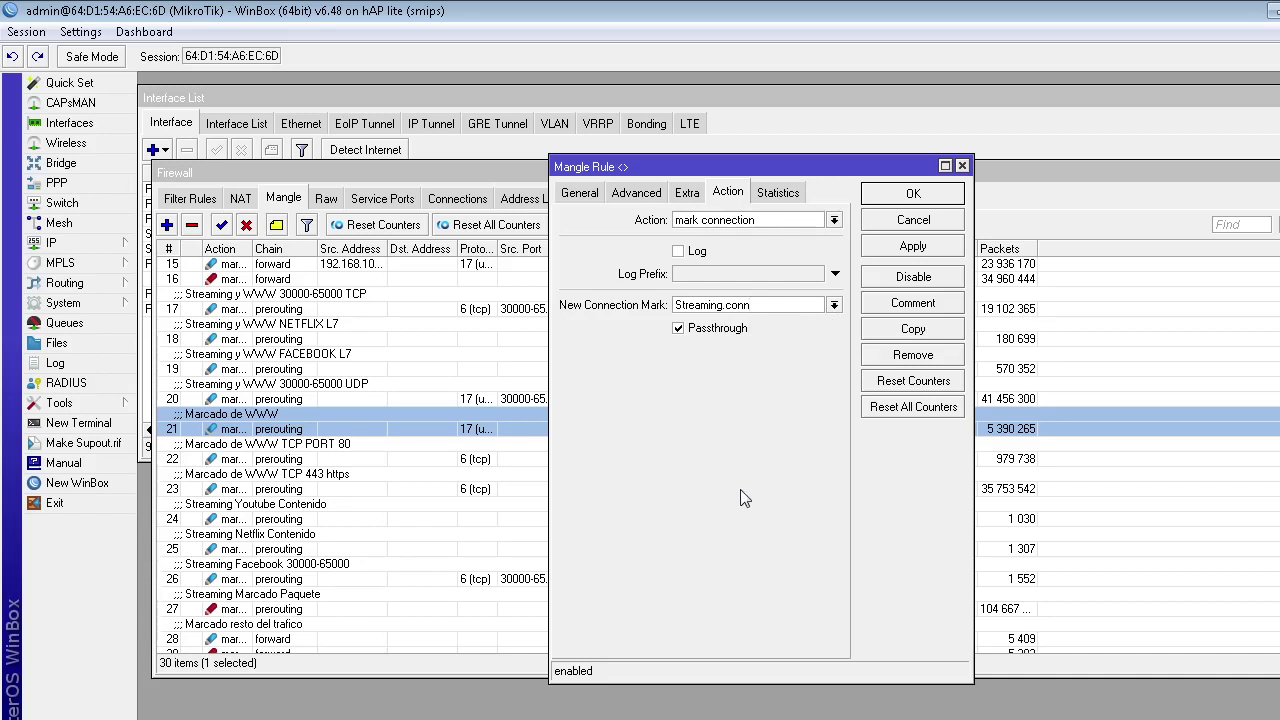
Open the Marcado de WWW TCP PORT 80 rule, review its chain, protocol, port, extra matchers and connection mark action, and close it.
left_click(322, 462)
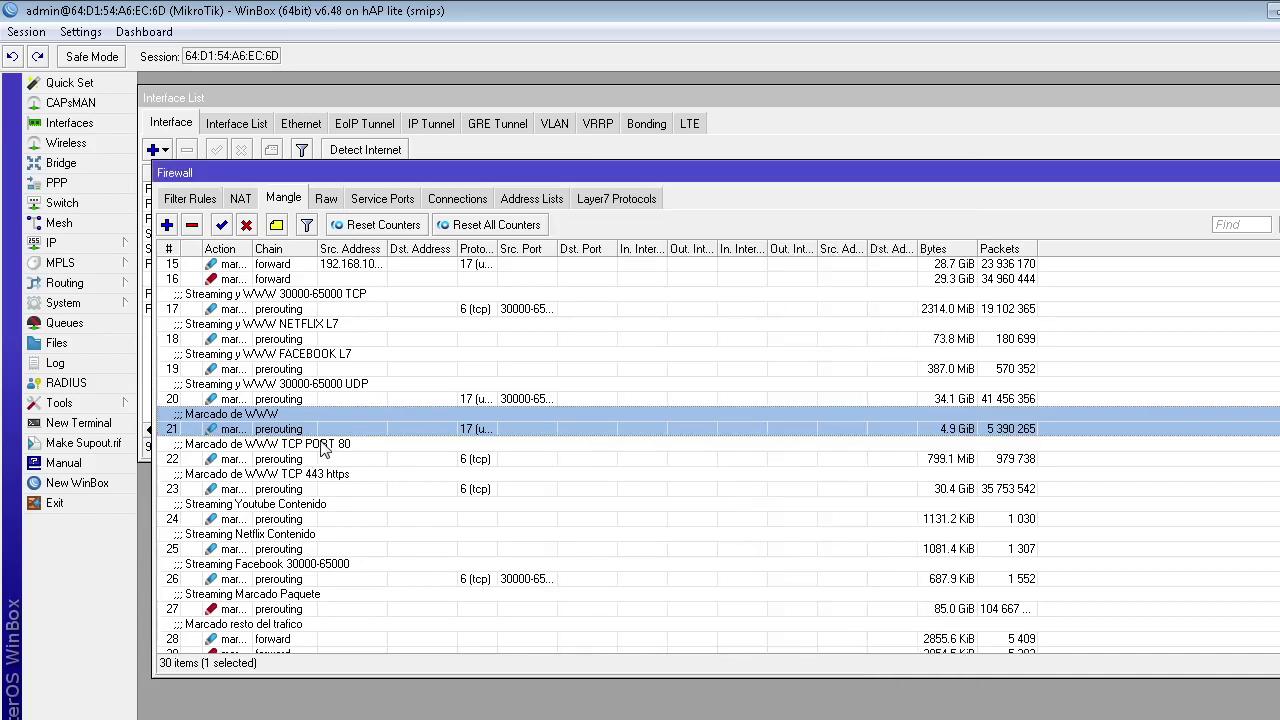
double_click(322, 448)
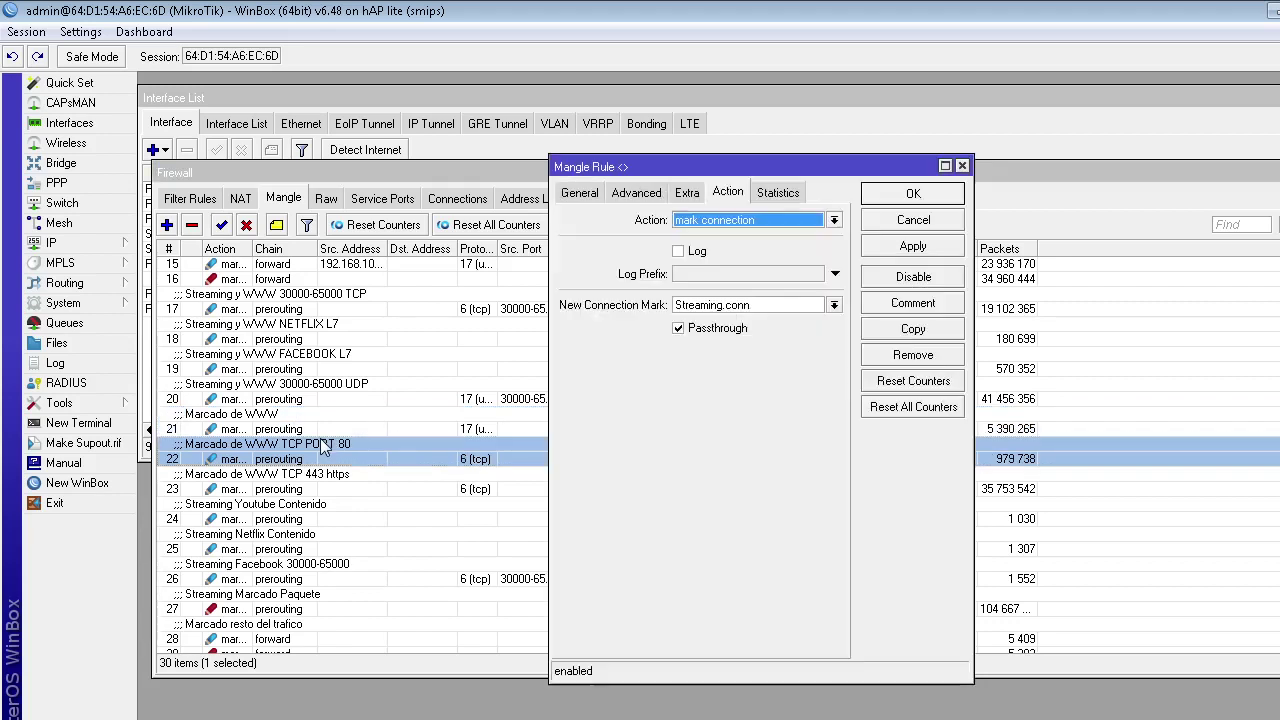
left_click(592, 194)
left_click(758, 221)
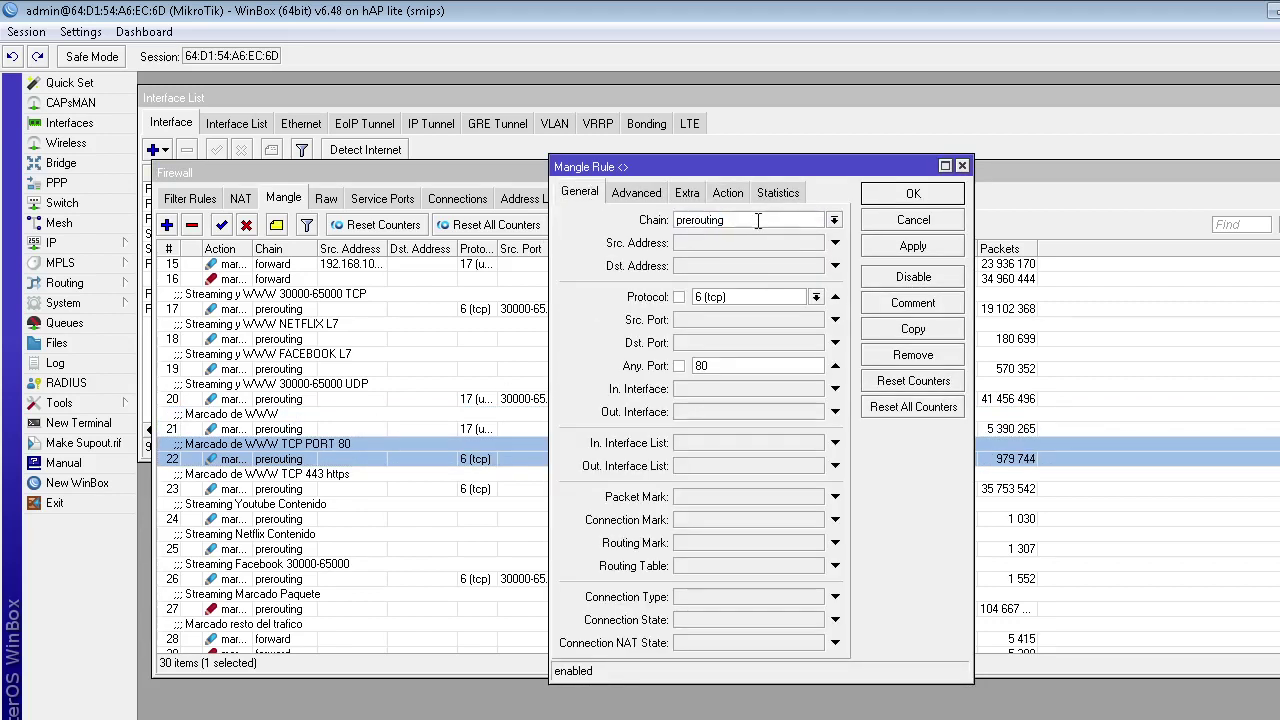
left_click(770, 300)
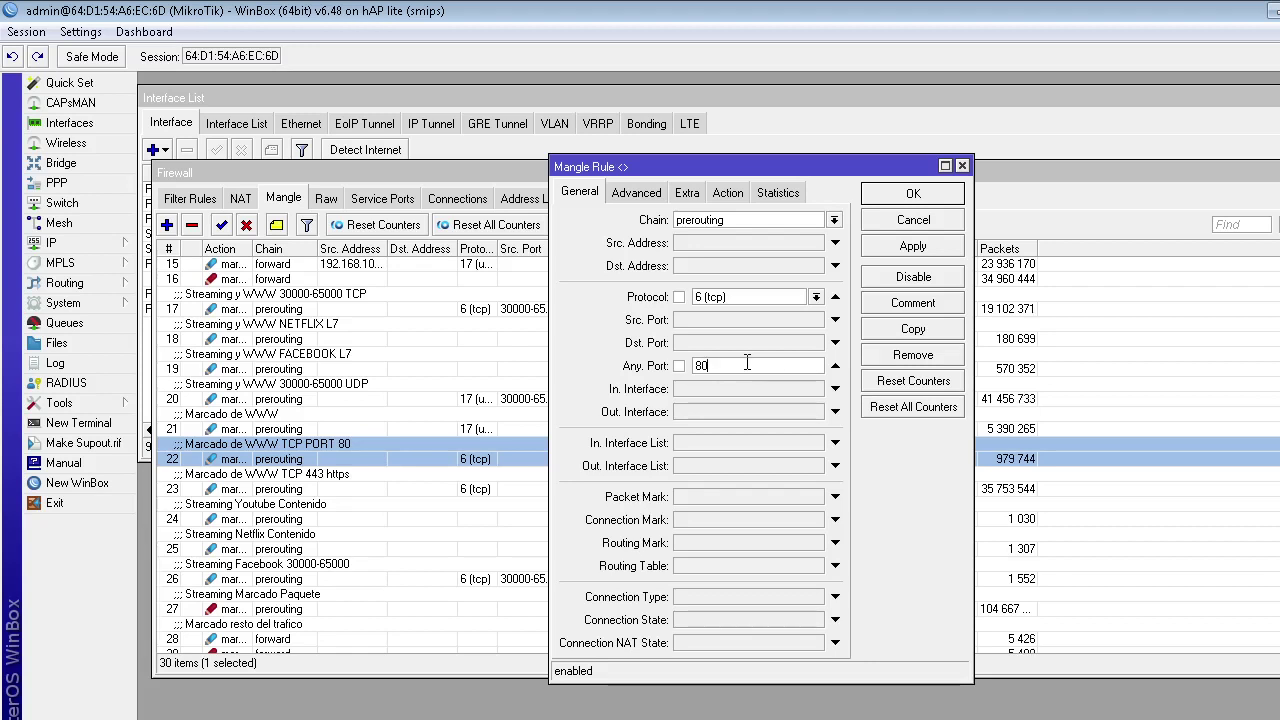
left_click(641, 187)
left_click(703, 199)
left_click(729, 195)
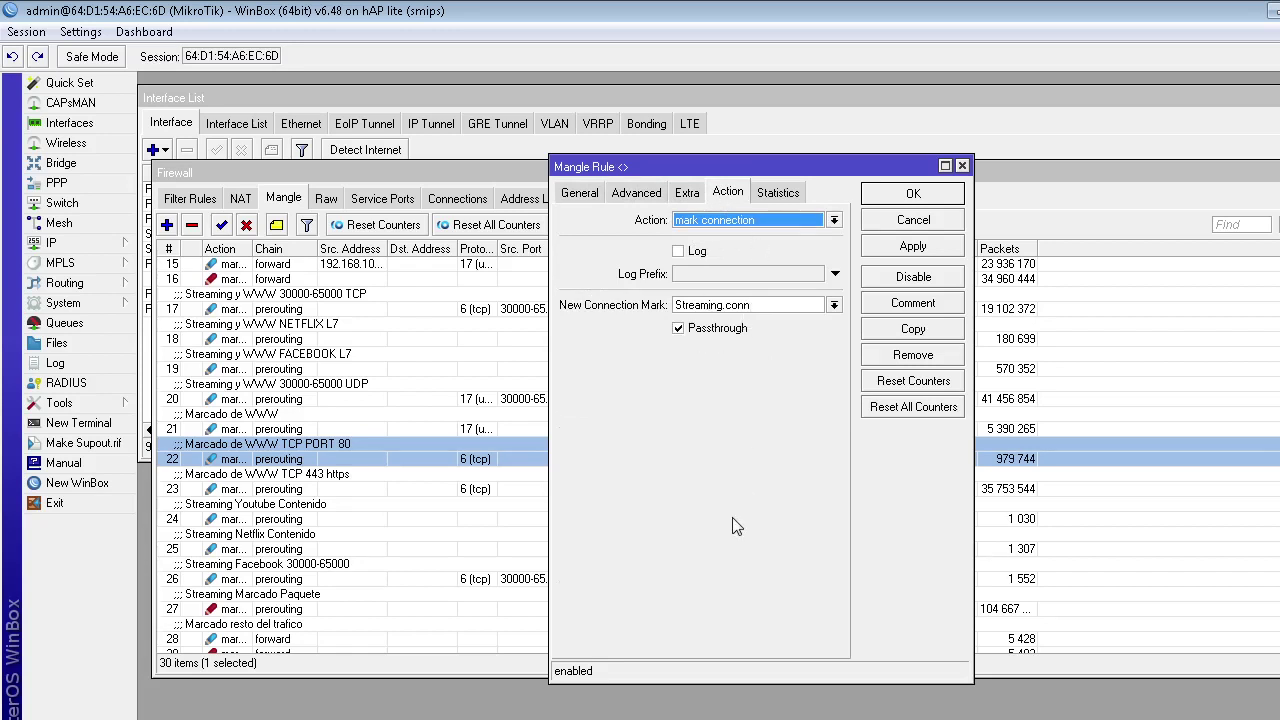
key("Escape")
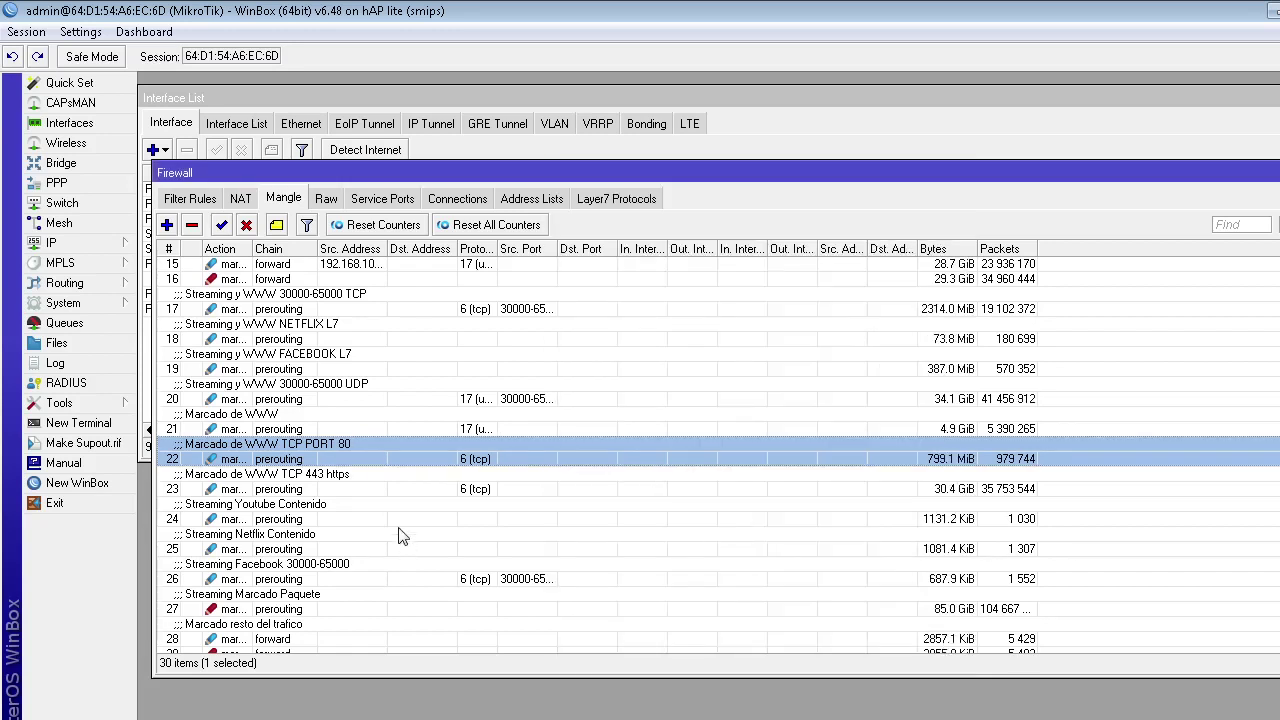
Open the Marcado de WWW TCP 443 https rule, review its protocol, port, advanced matchers and connection mark action, and close it.
left_click(326, 490)
double_click(326, 490)
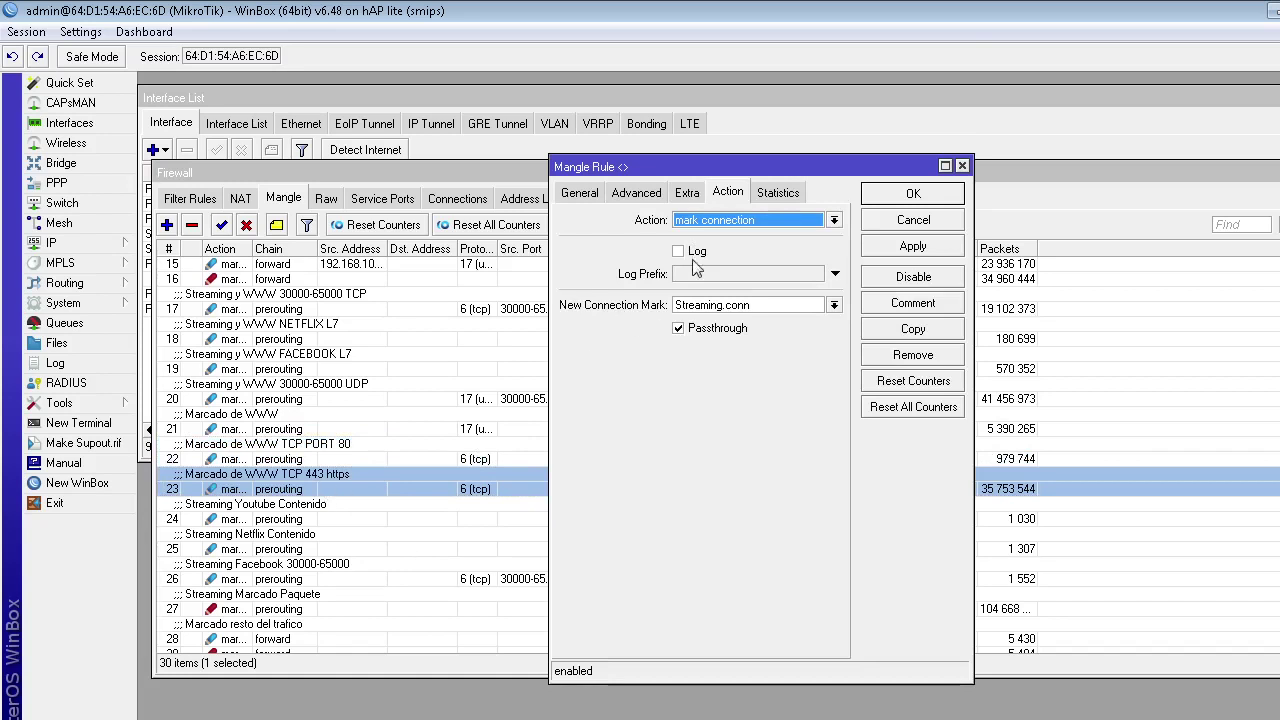
left_click(574, 193)
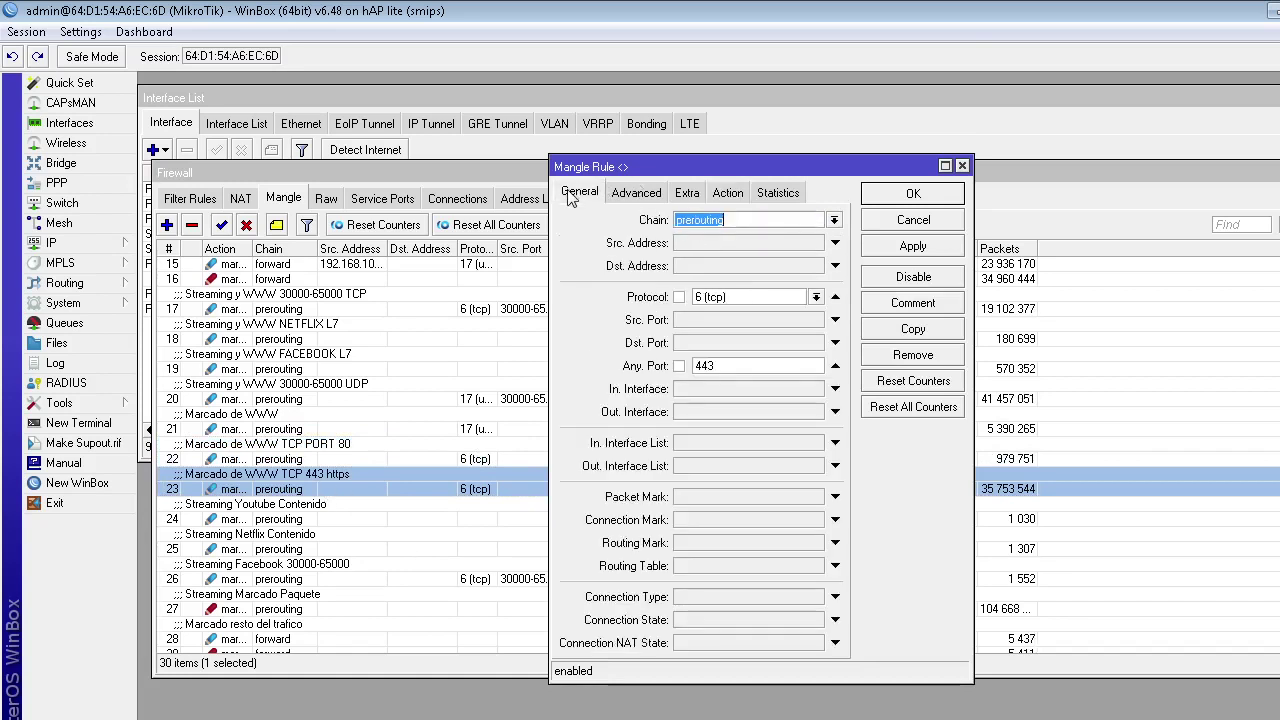
left_click(723, 371)
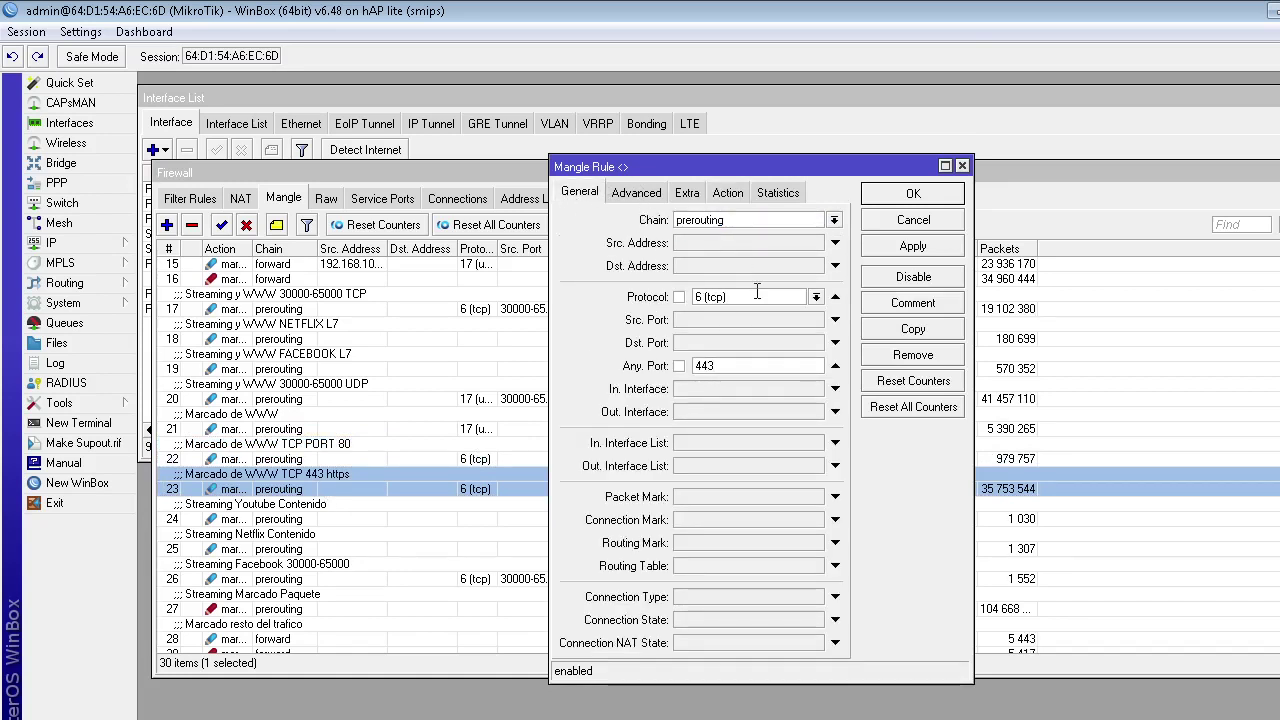
left_click(640, 194)
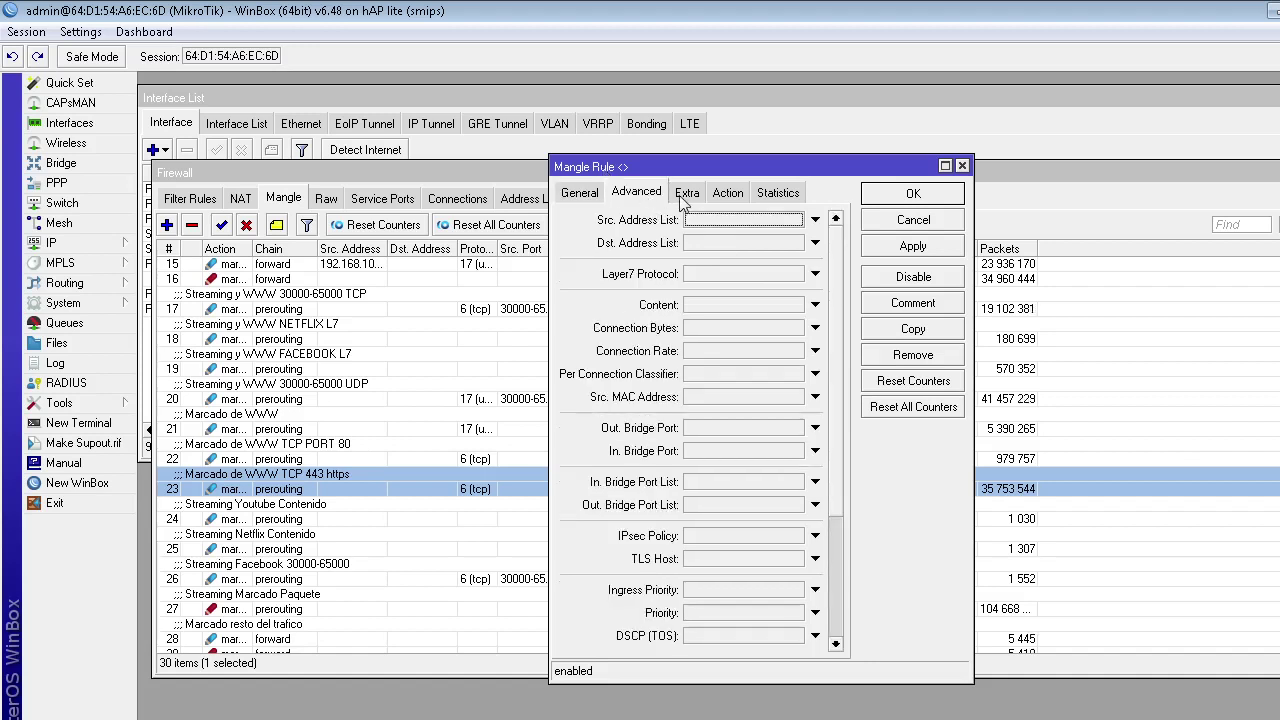
left_click(686, 193)
left_click(727, 194)
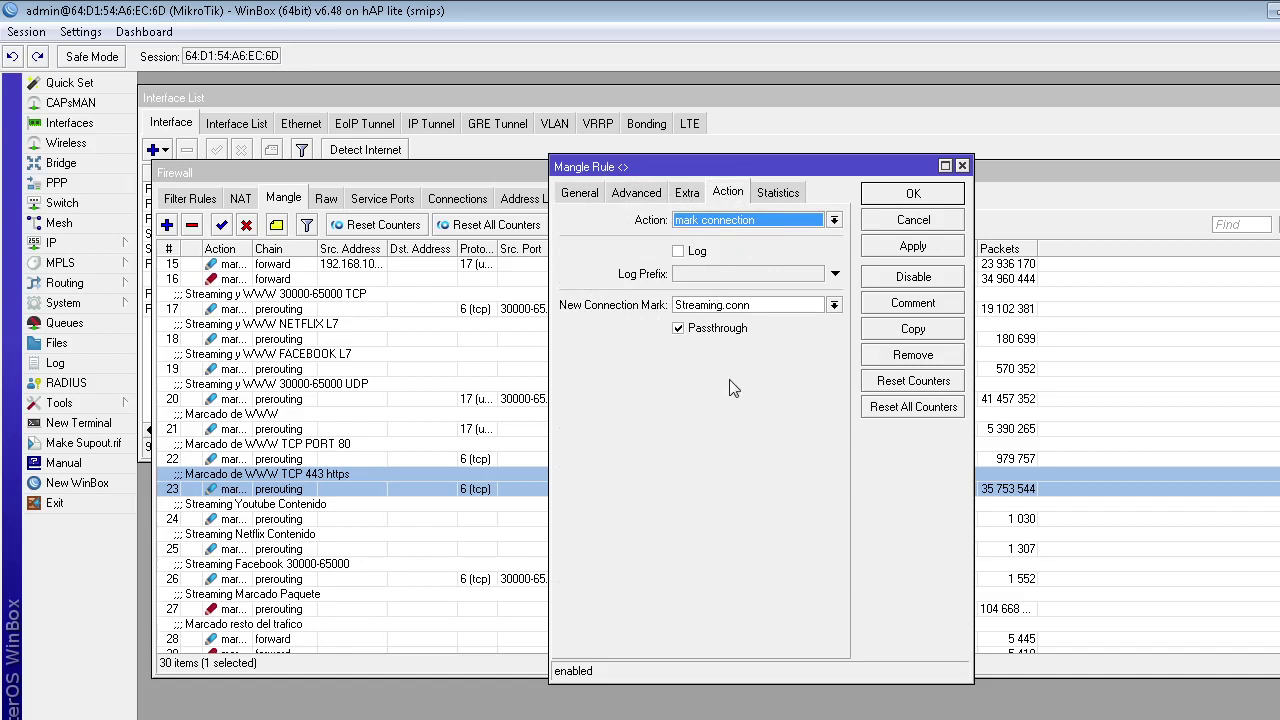
key("Escape")
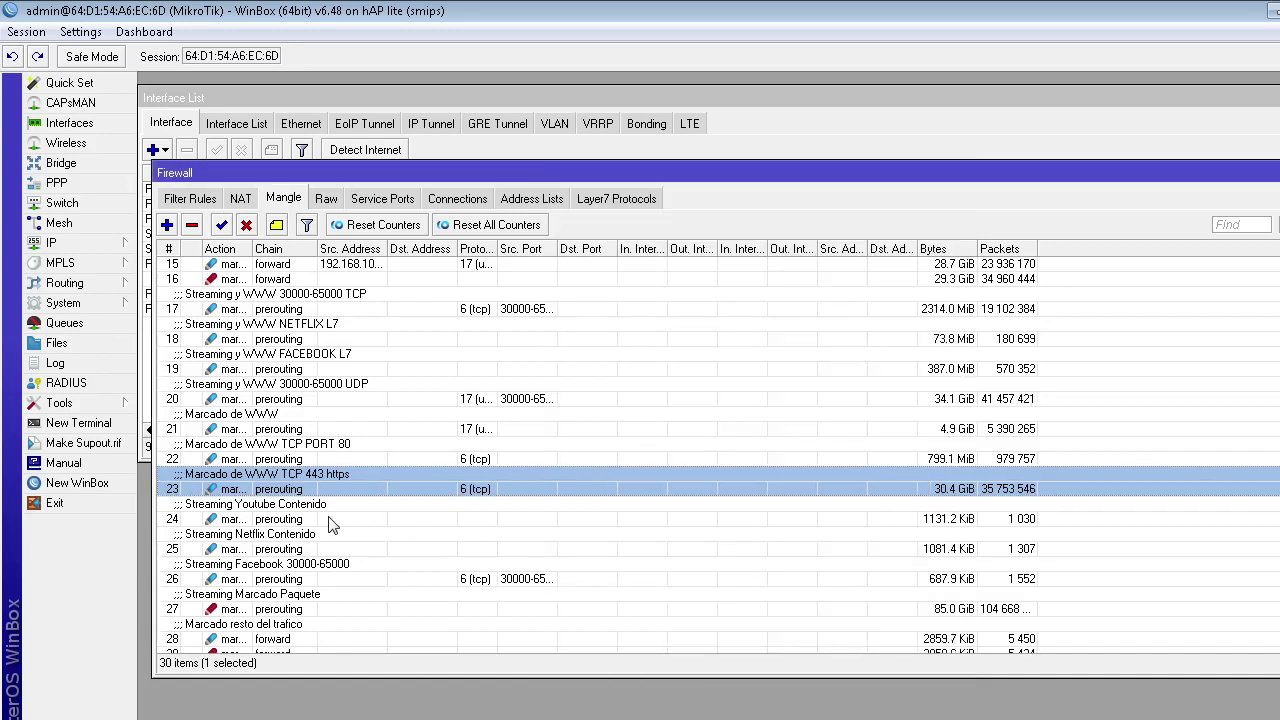
Open the Streaming Youtube Contenido rule, review its chain and Content matcher, and apply it with youtube as the content.
left_click(328, 518)
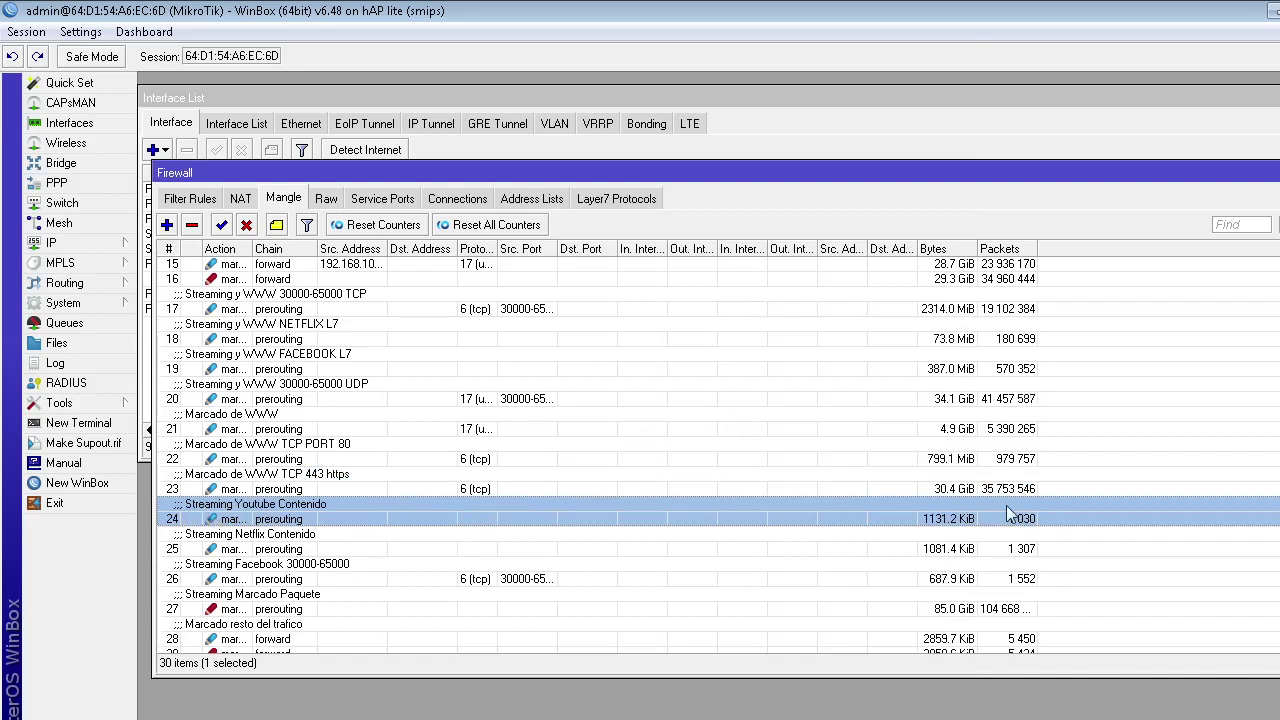
double_click(293, 520)
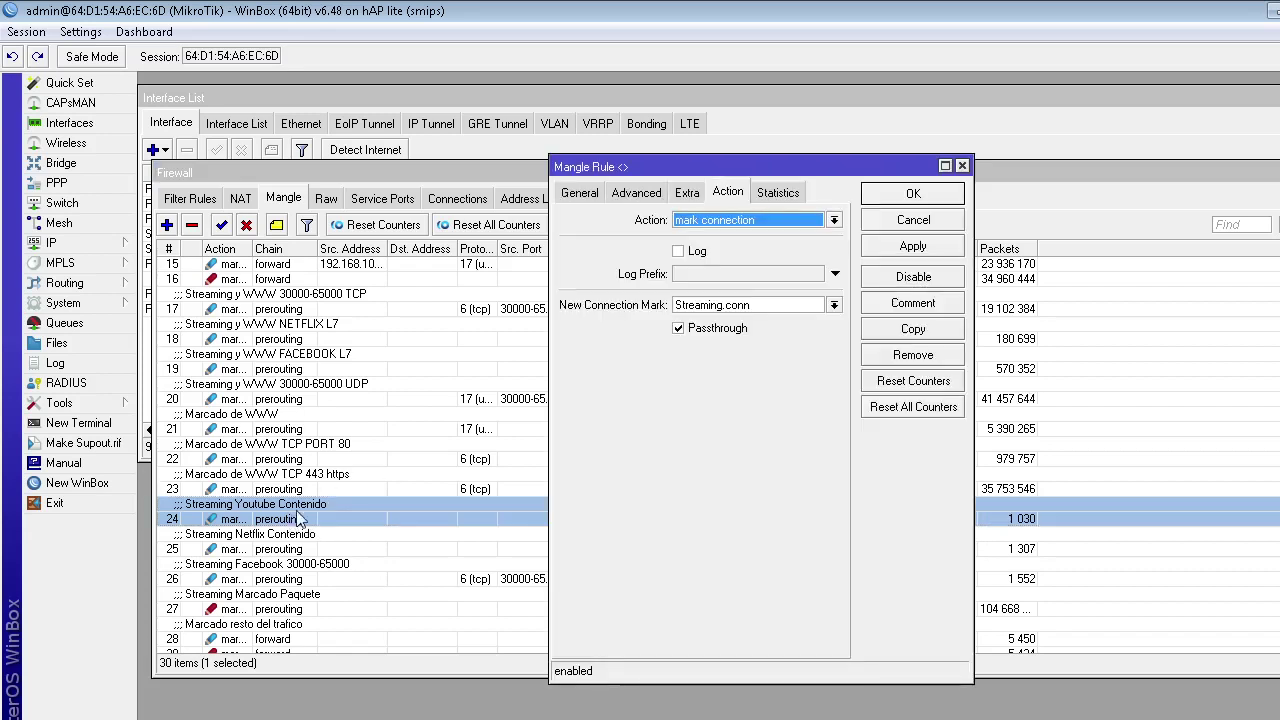
left_click(580, 192)
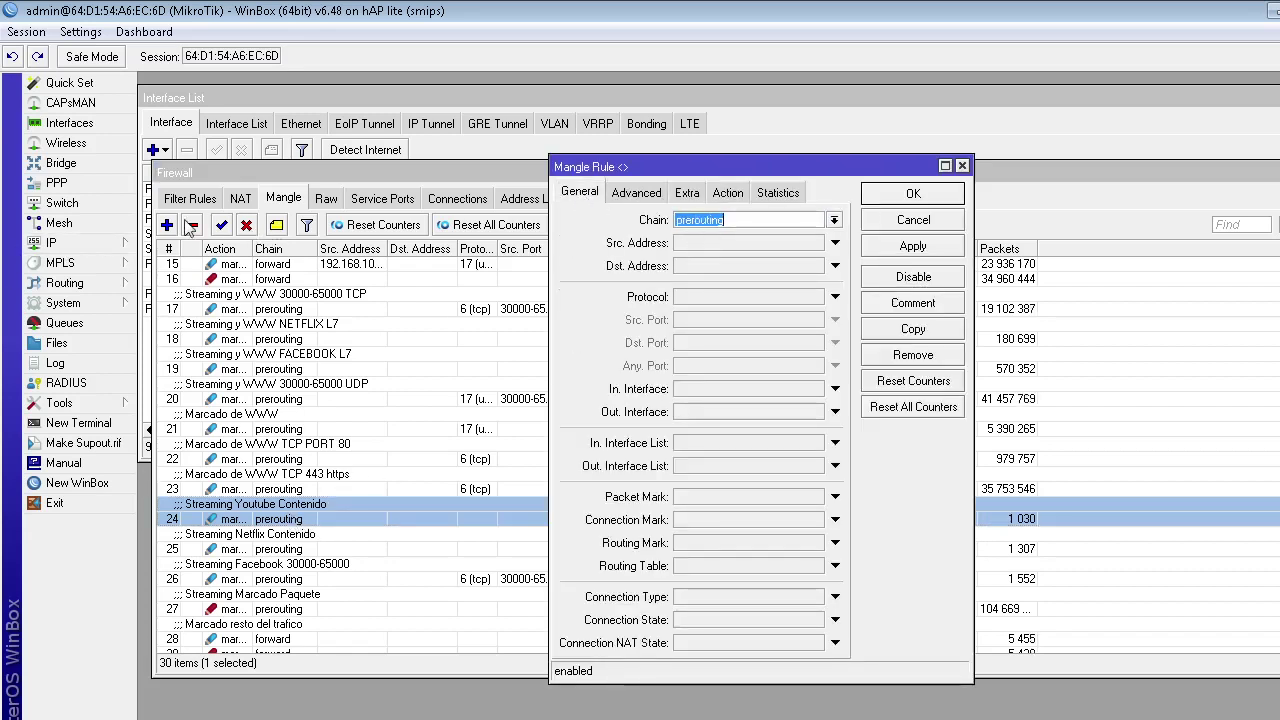
left_click(640, 195)
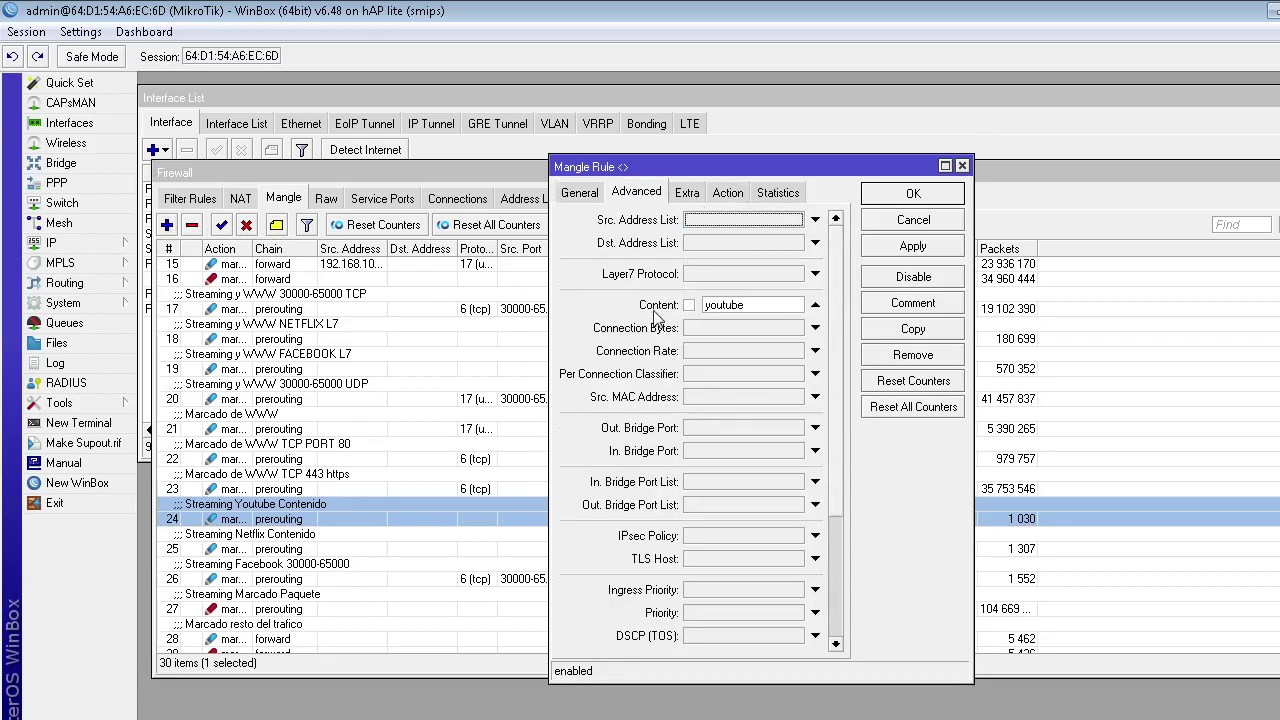
left_click(752, 306)
left_click(910, 248)
Examine the Youtube content rule's extra matchers, action and new connection mark, and accept the rule.
left_click(690, 196)
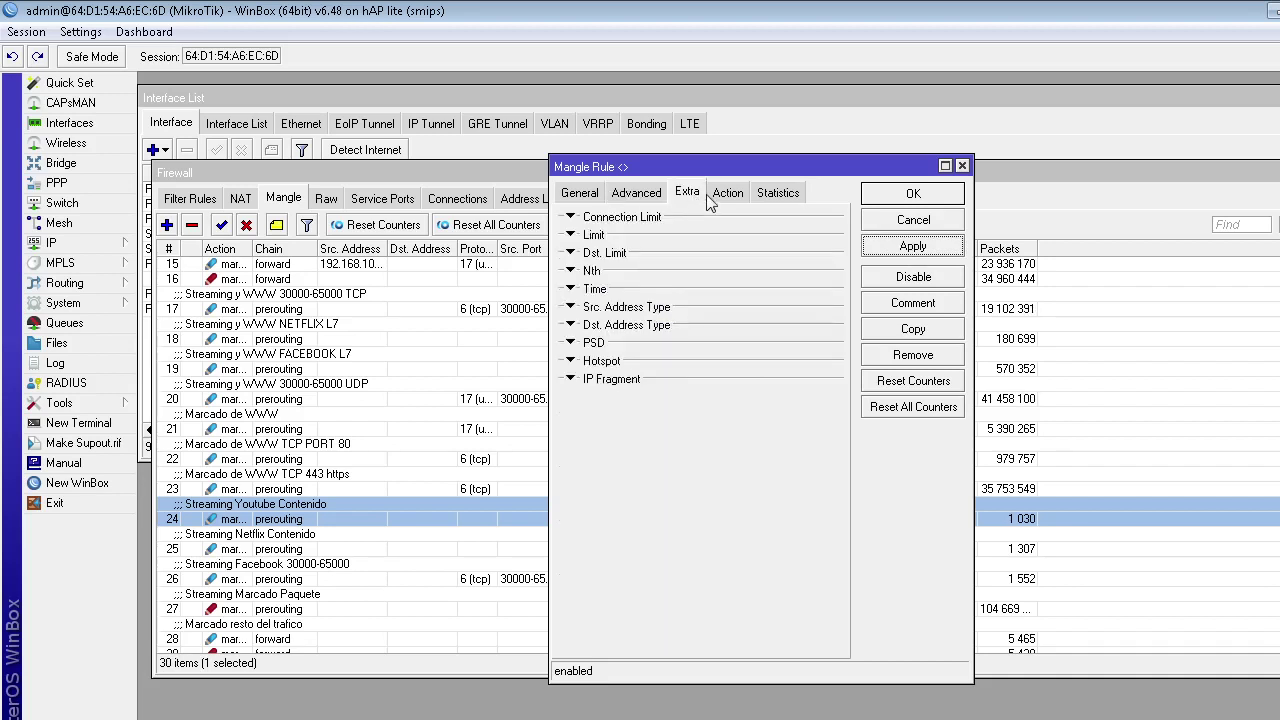
left_click(726, 194)
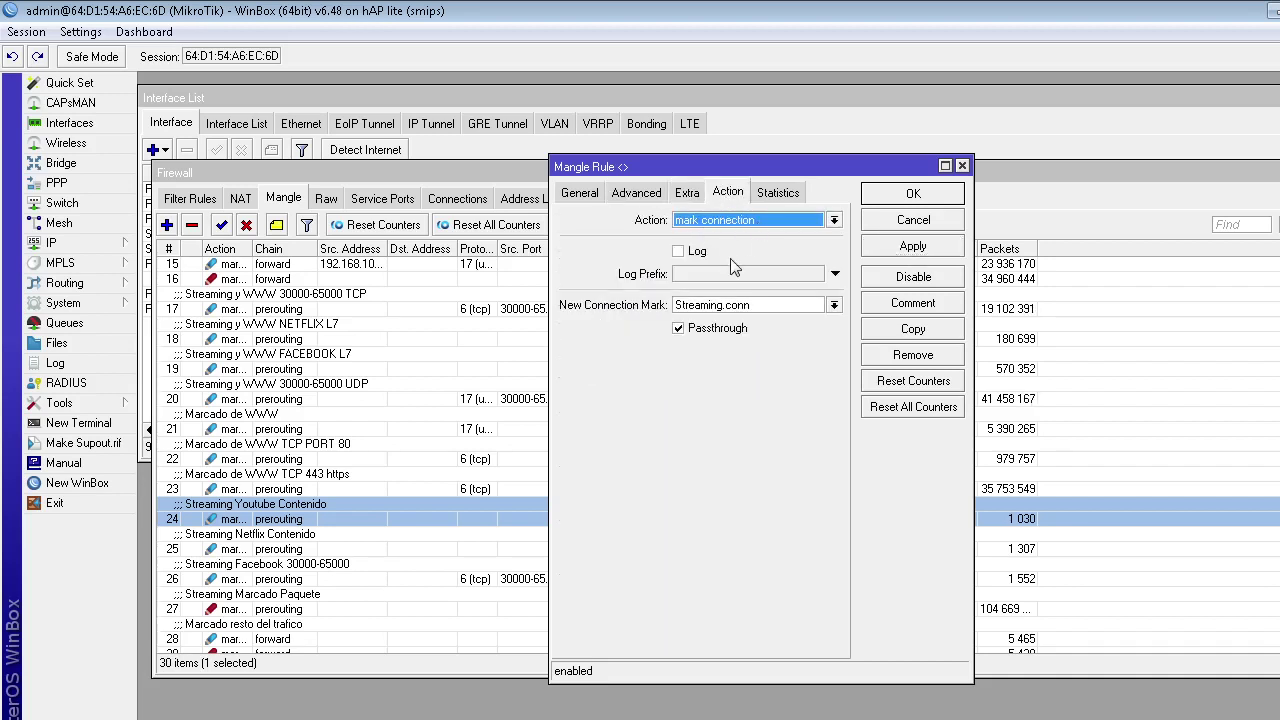
left_click(772, 304)
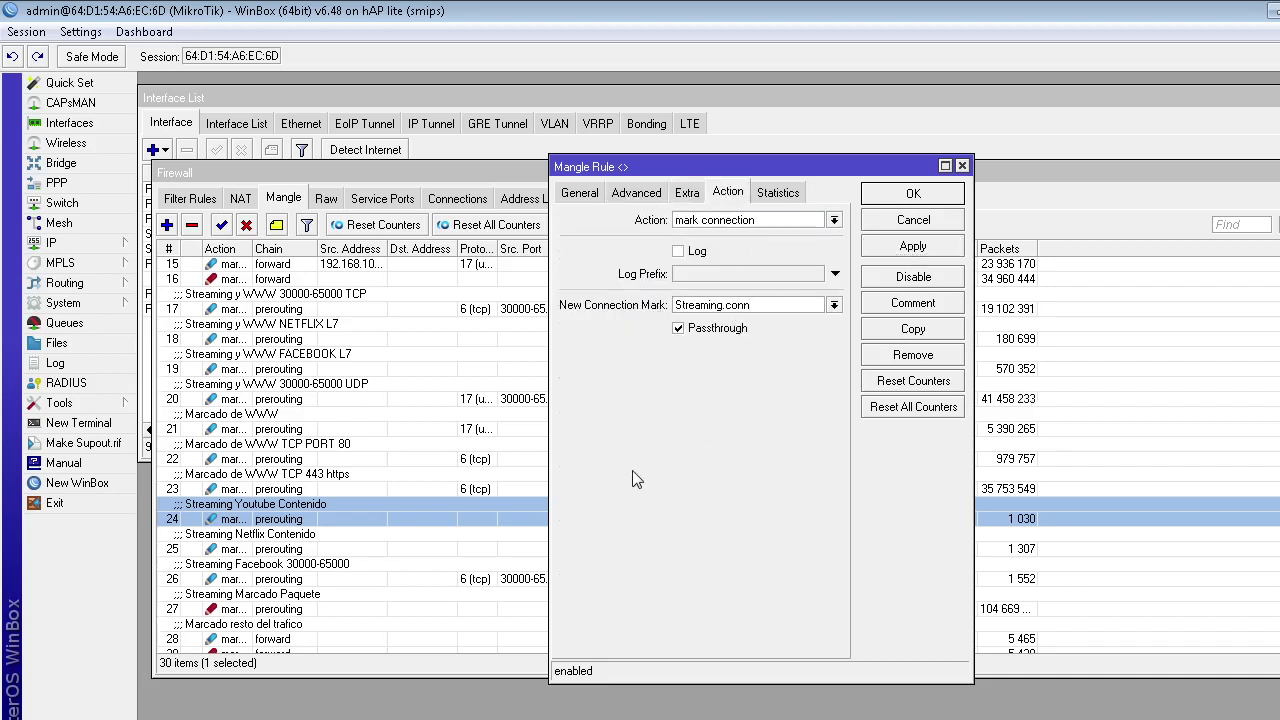
left_click(905, 197)
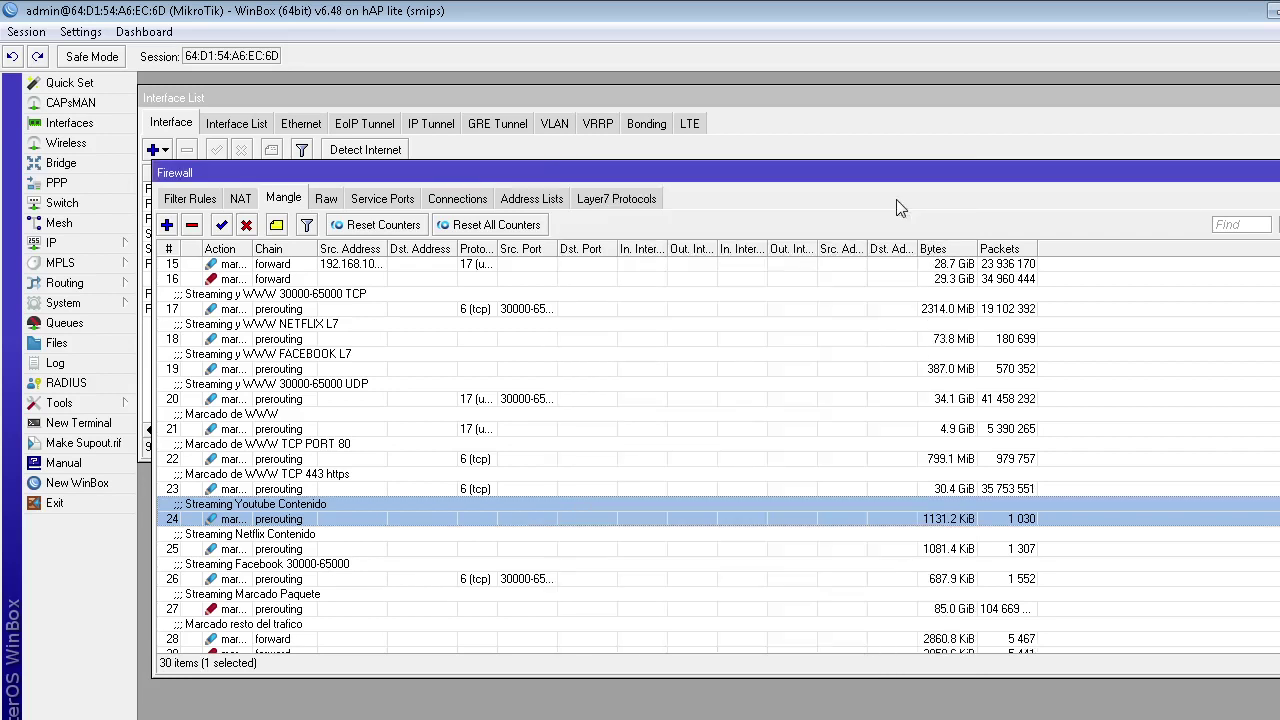
Open the Streaming Netflix Contenido rule, review its chain and Content matcher, and apply the rule.
left_click(305, 550)
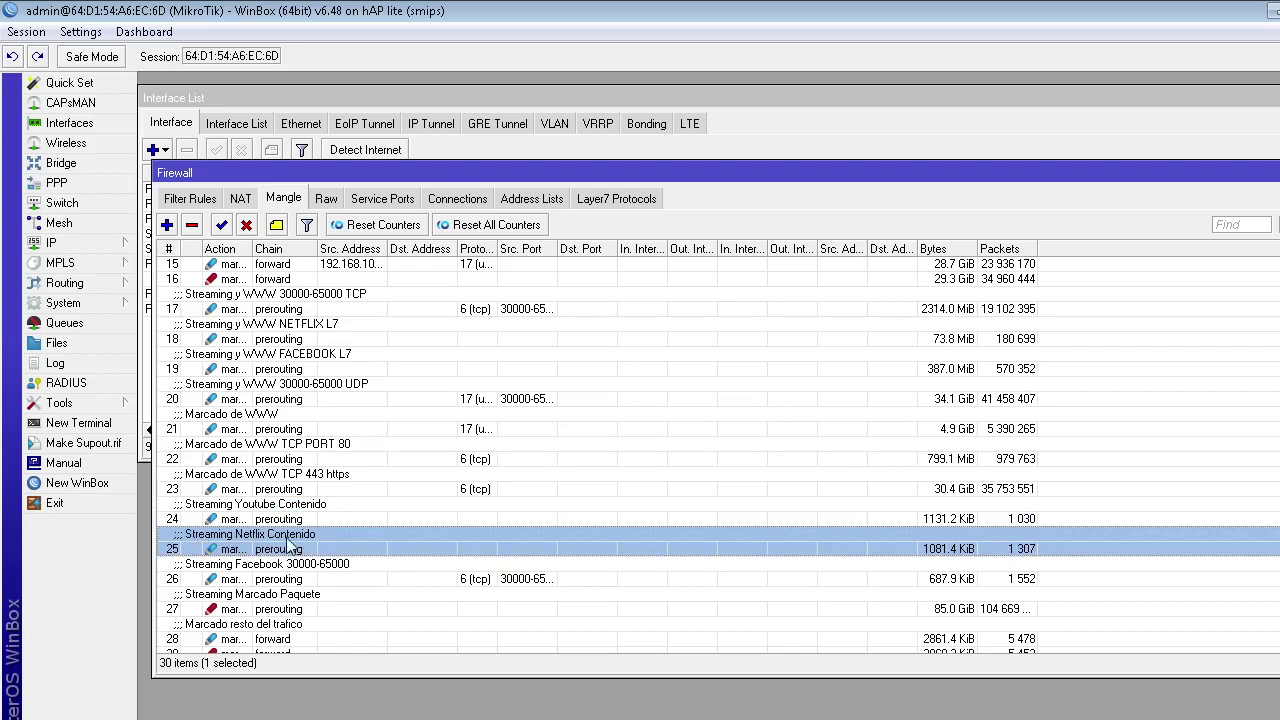
double_click(288, 550)
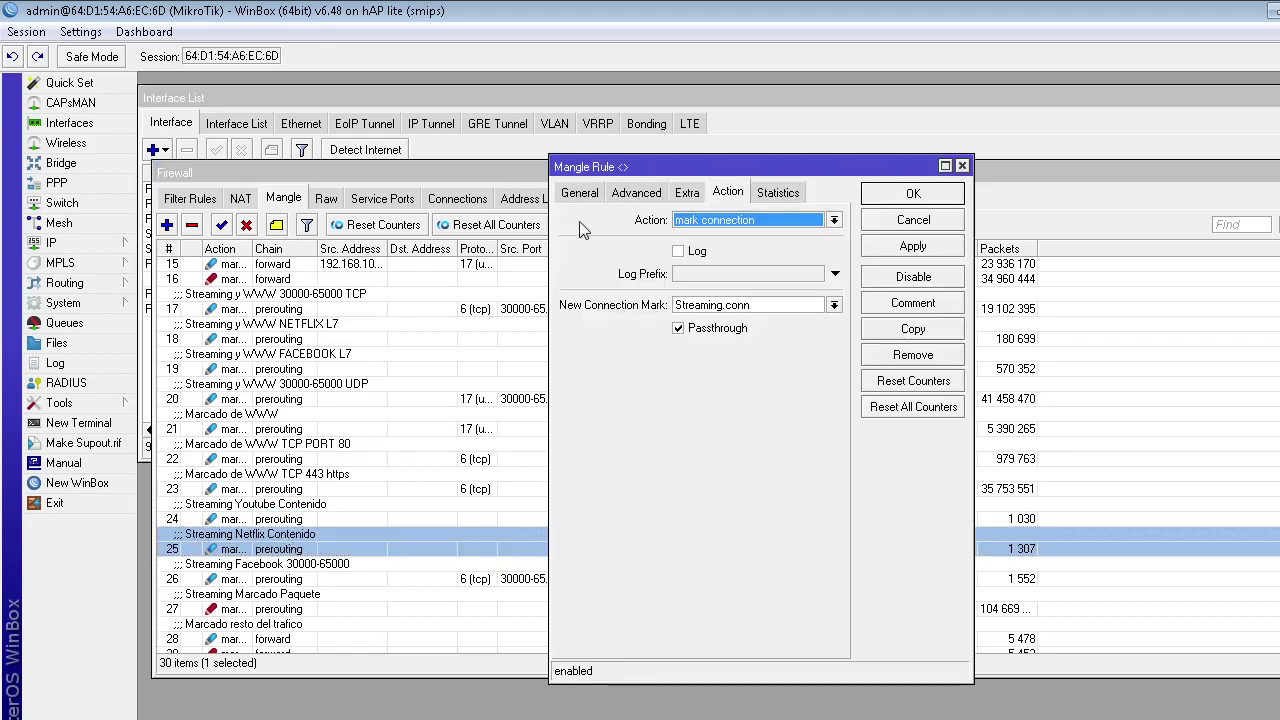
left_click(580, 196)
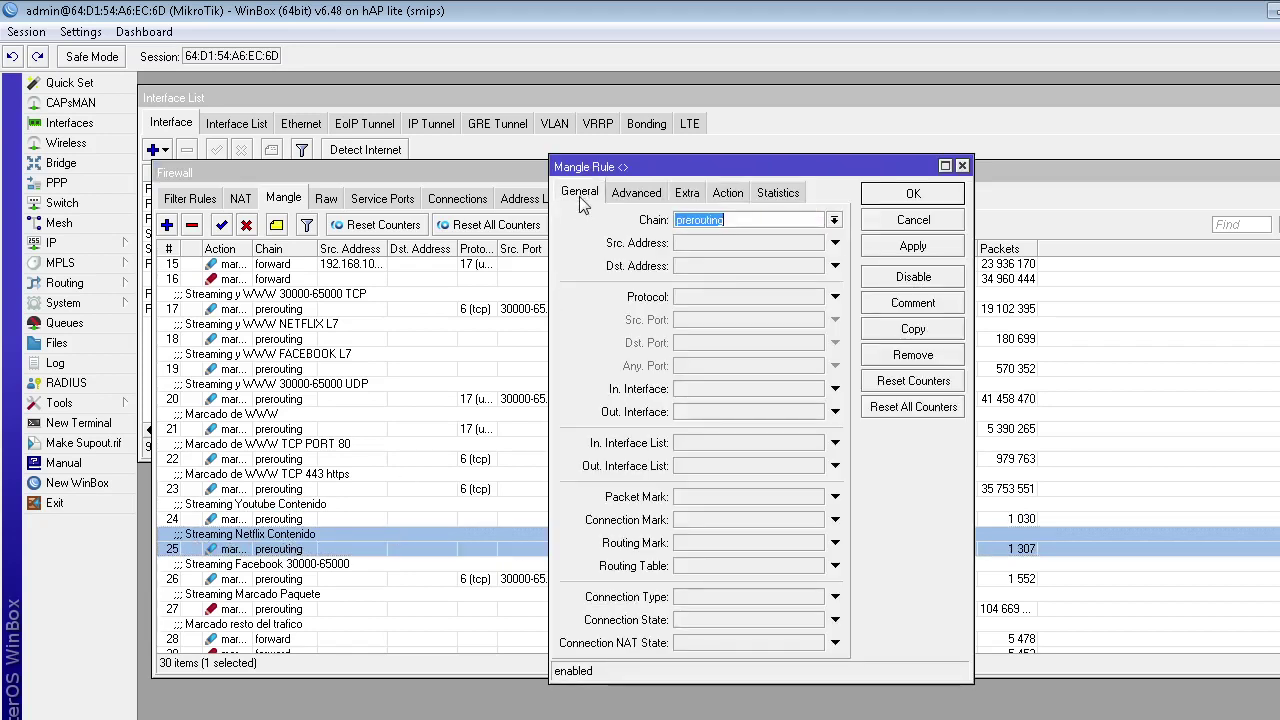
left_click(641, 196)
left_click(756, 304)
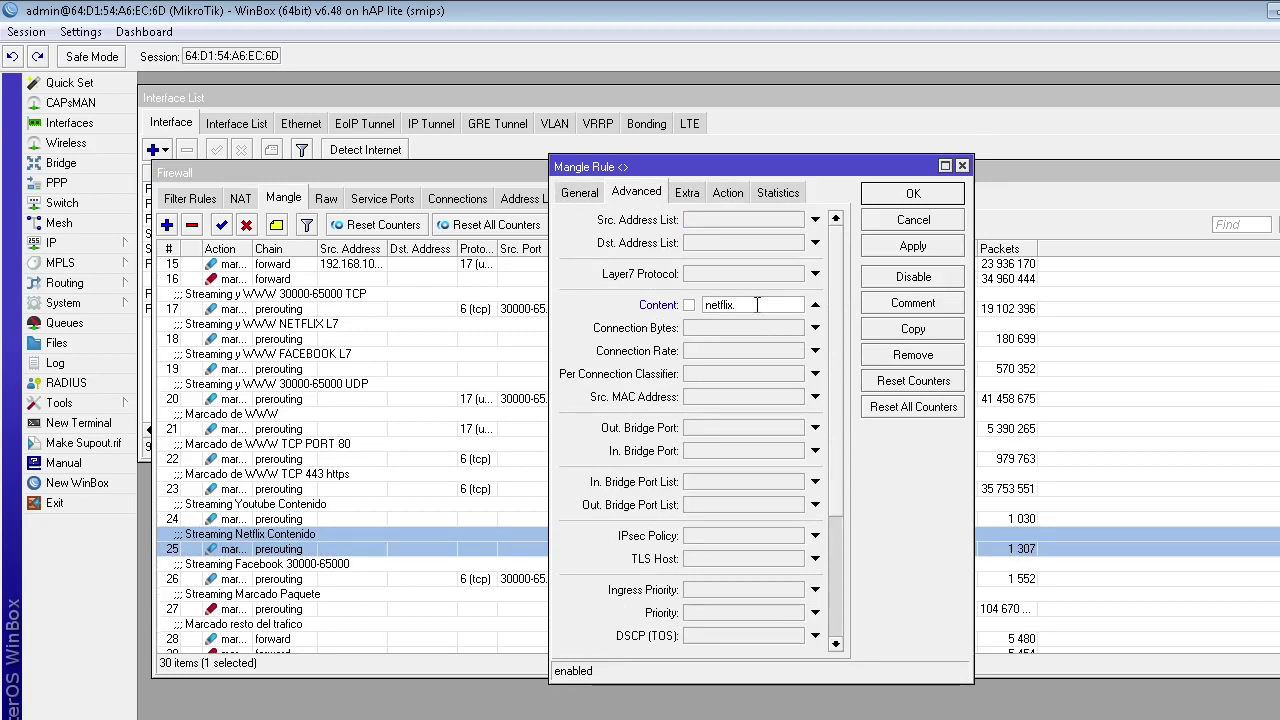
left_click(905, 249)
Examine the Netflix content rule's extra matchers, action and new connection mark, and accept the rule.
left_click(686, 193)
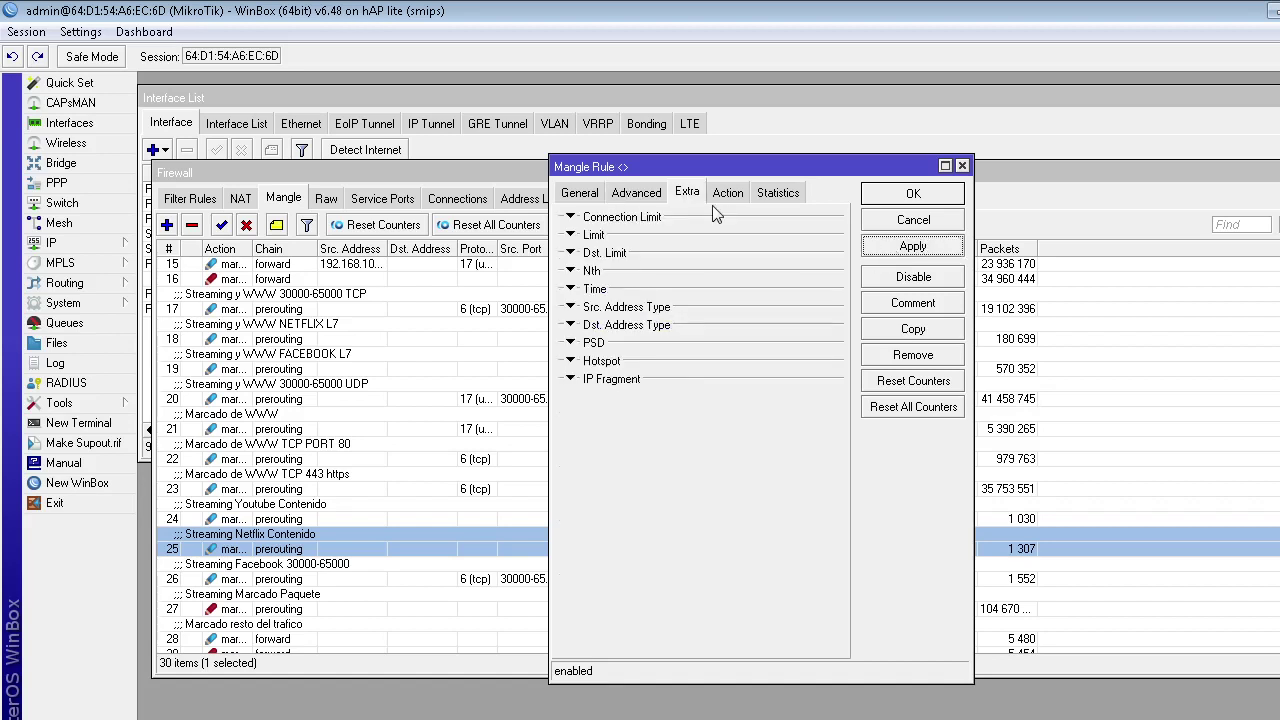
left_click(722, 195)
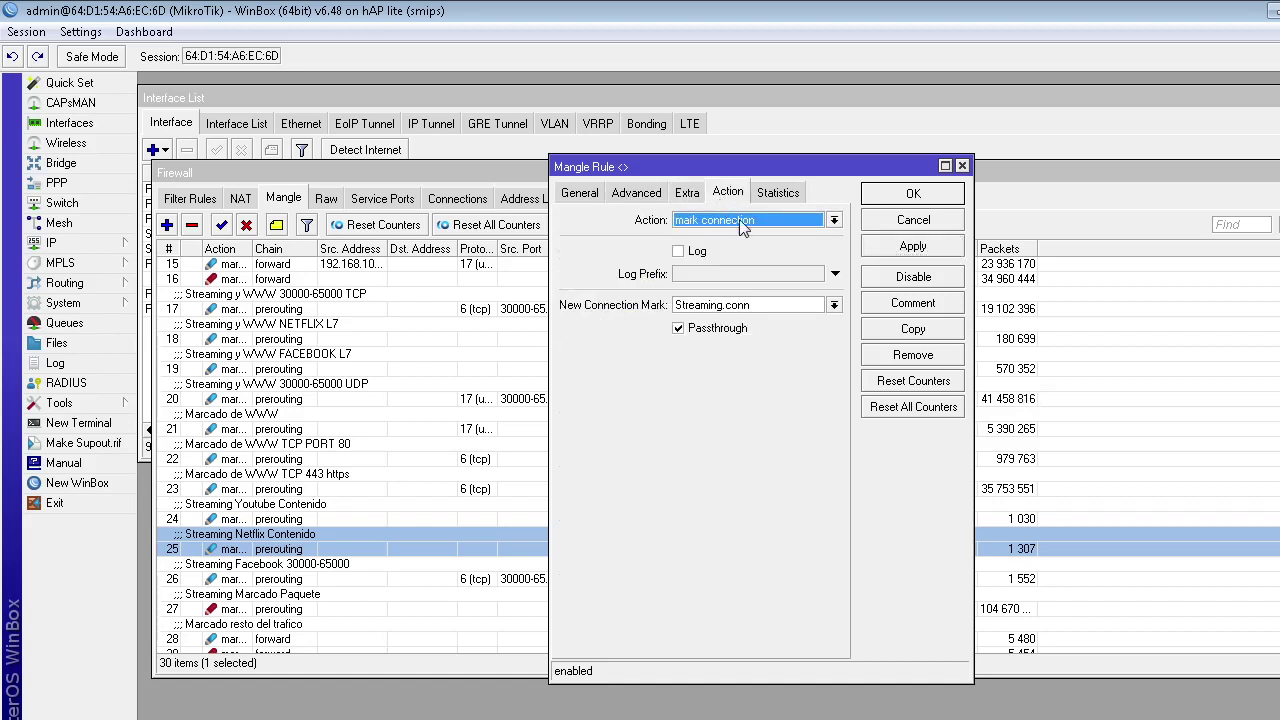
left_click(766, 303)
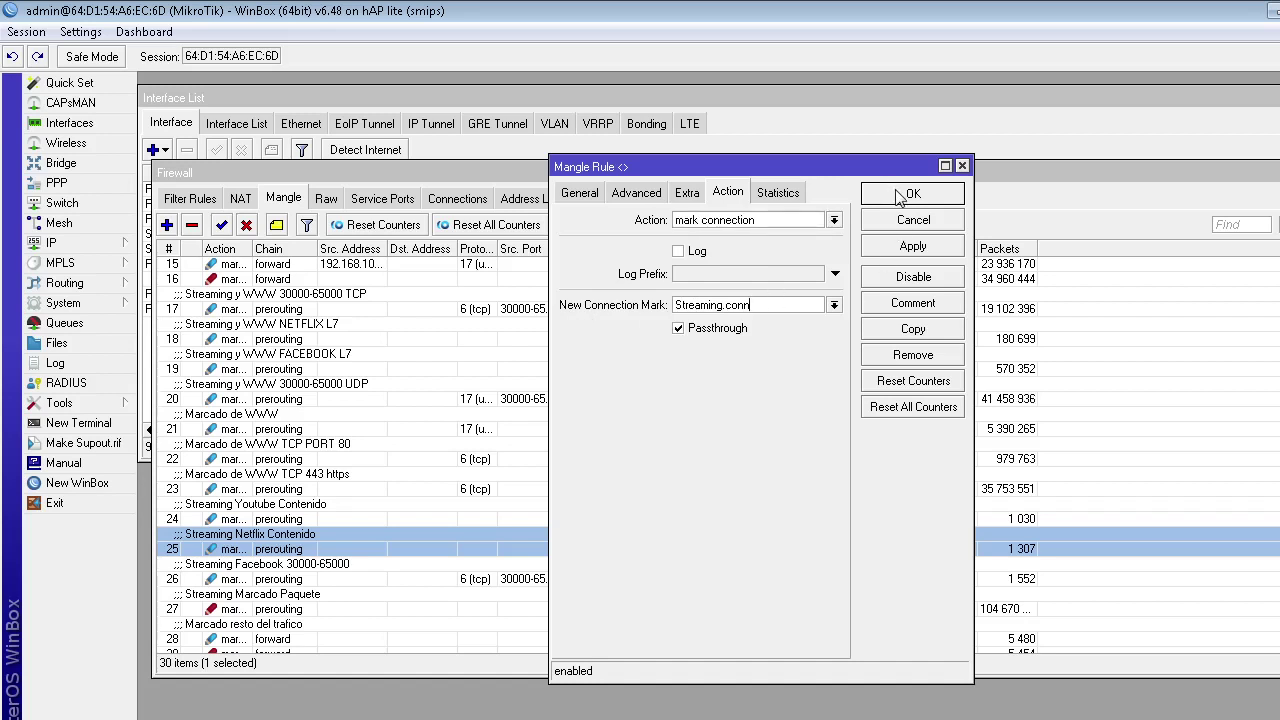
left_click(910, 194)
left_click(322, 582)
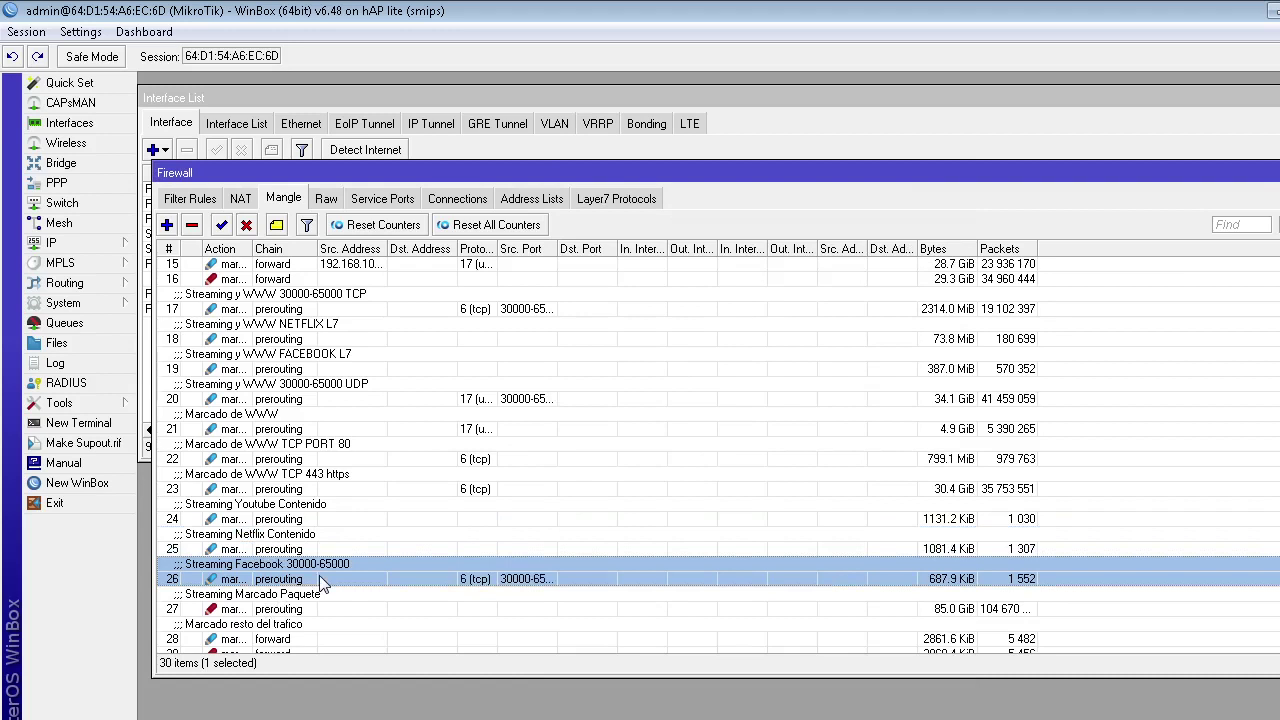
scroll(319, 575, "down", 1)
double_click(319, 558)
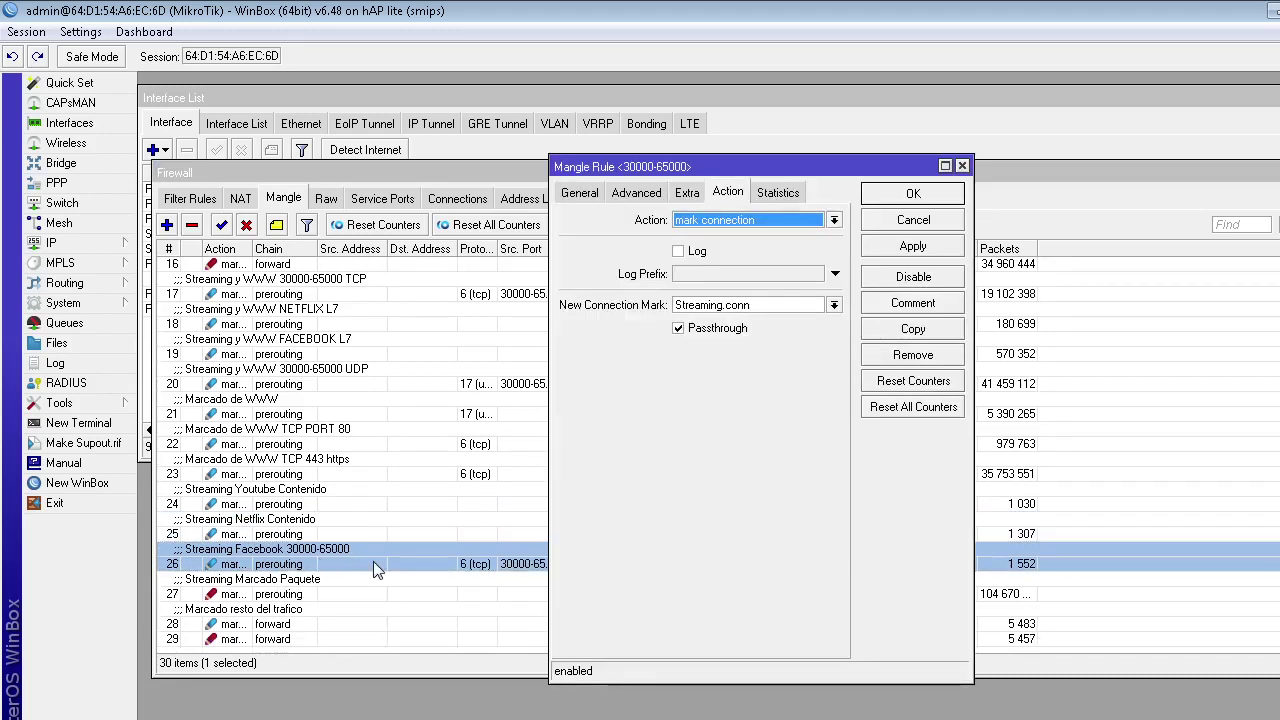
left_click(579, 192)
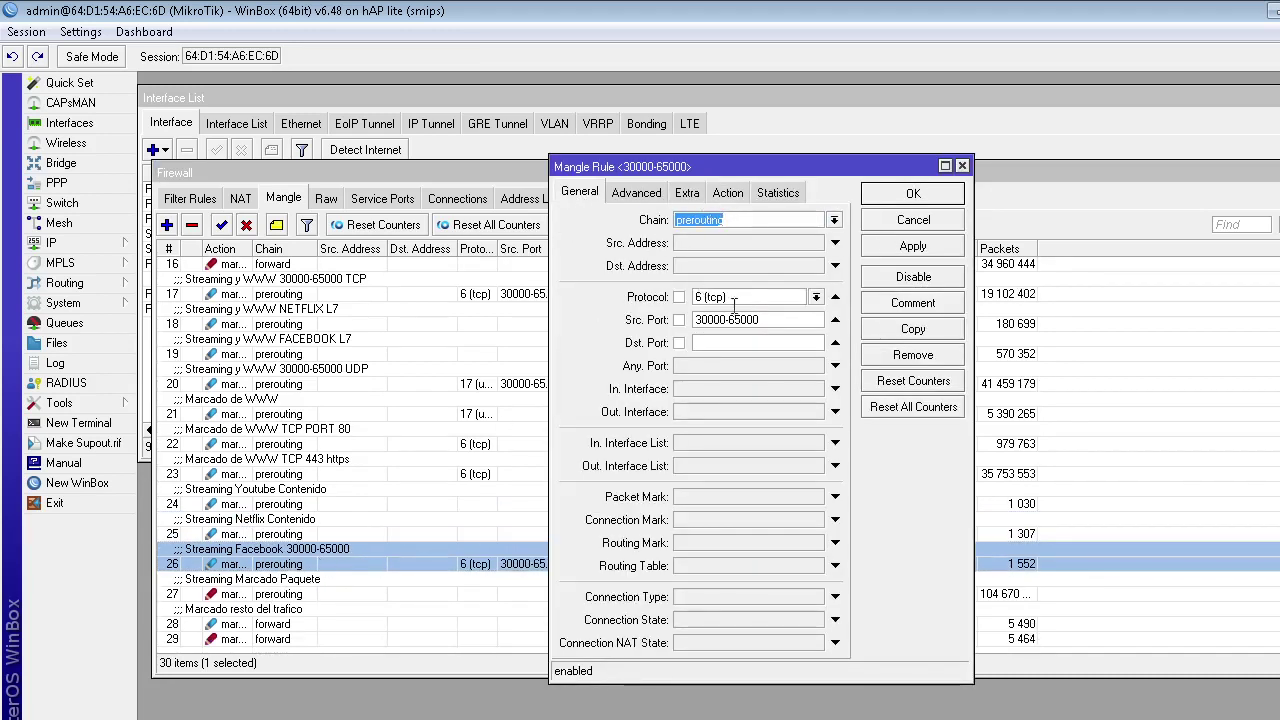
left_click(835, 342)
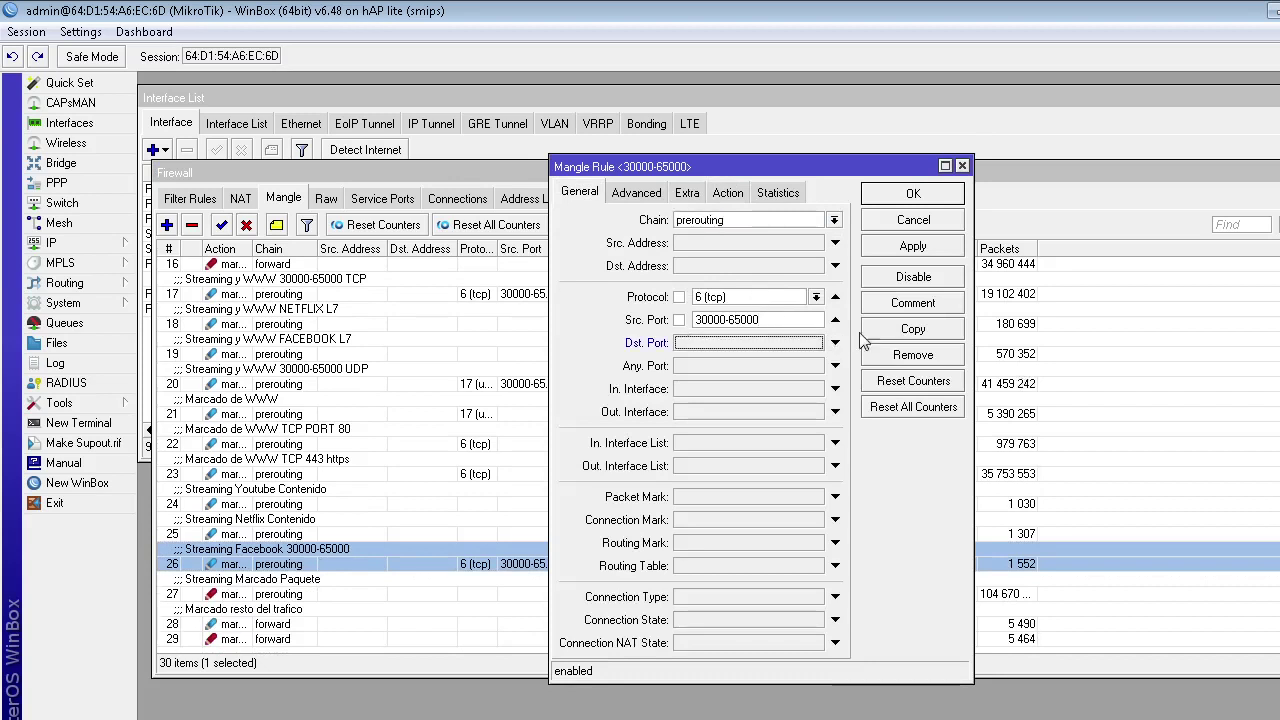
left_click(908, 250)
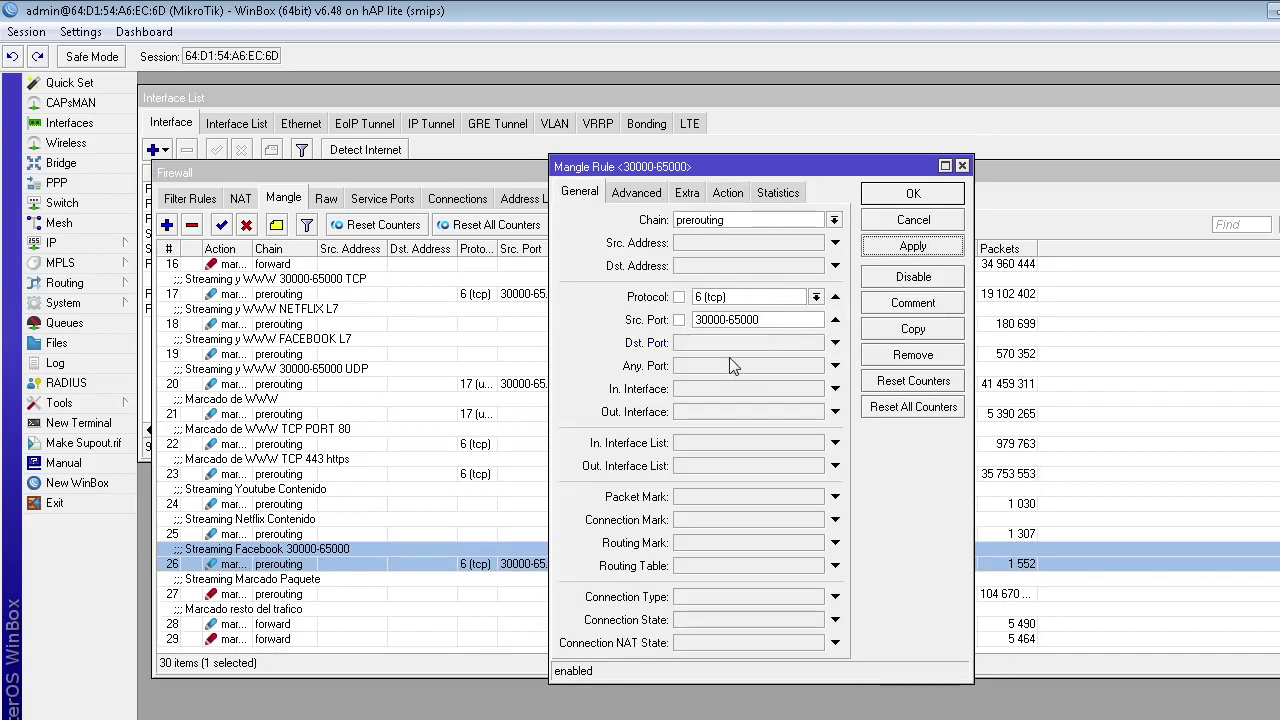
double_click(768, 319)
key("ctrl+c")
right_click(768, 319)
left_click(814, 334)
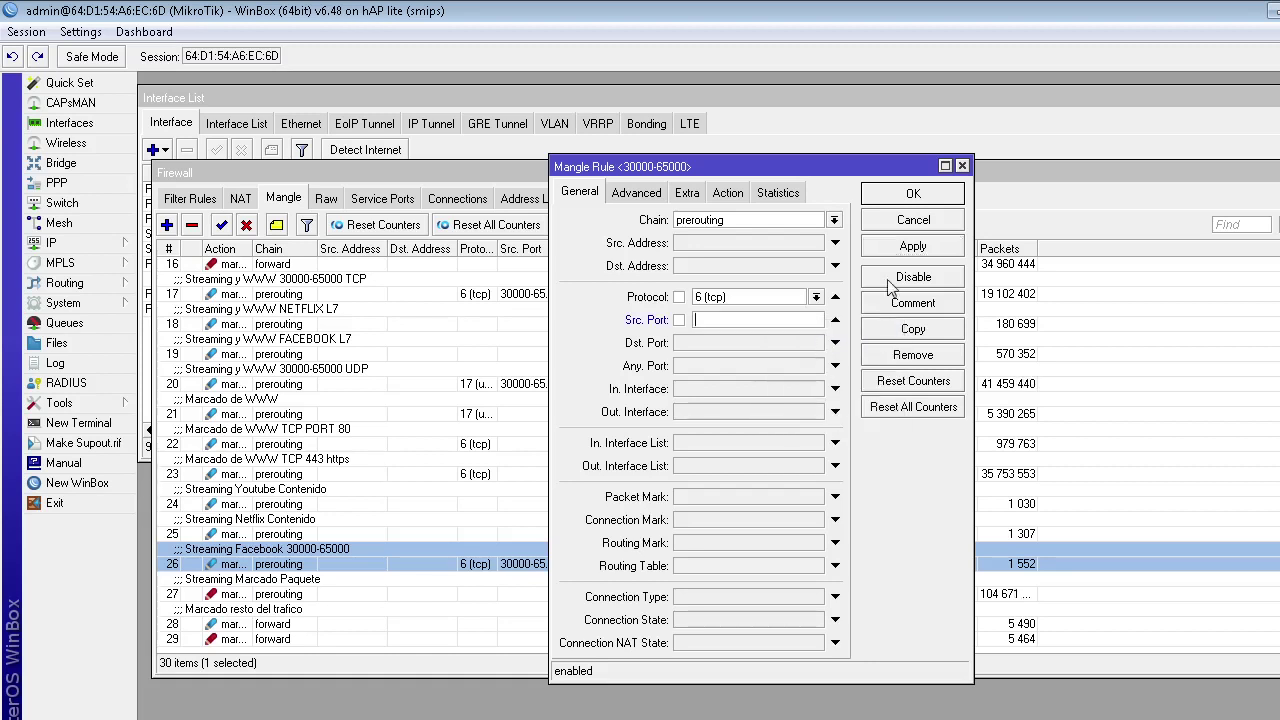
left_click(736, 366)
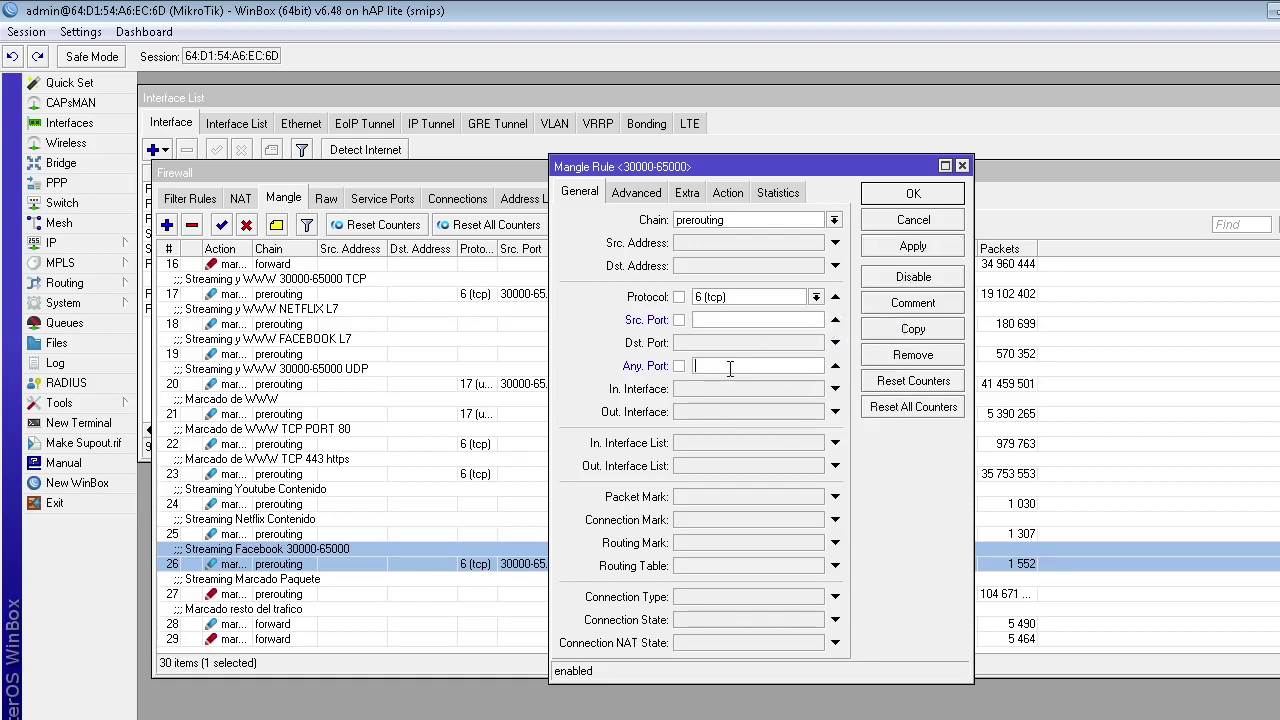
right_click(775, 371)
left_click(800, 423)
left_click(922, 247)
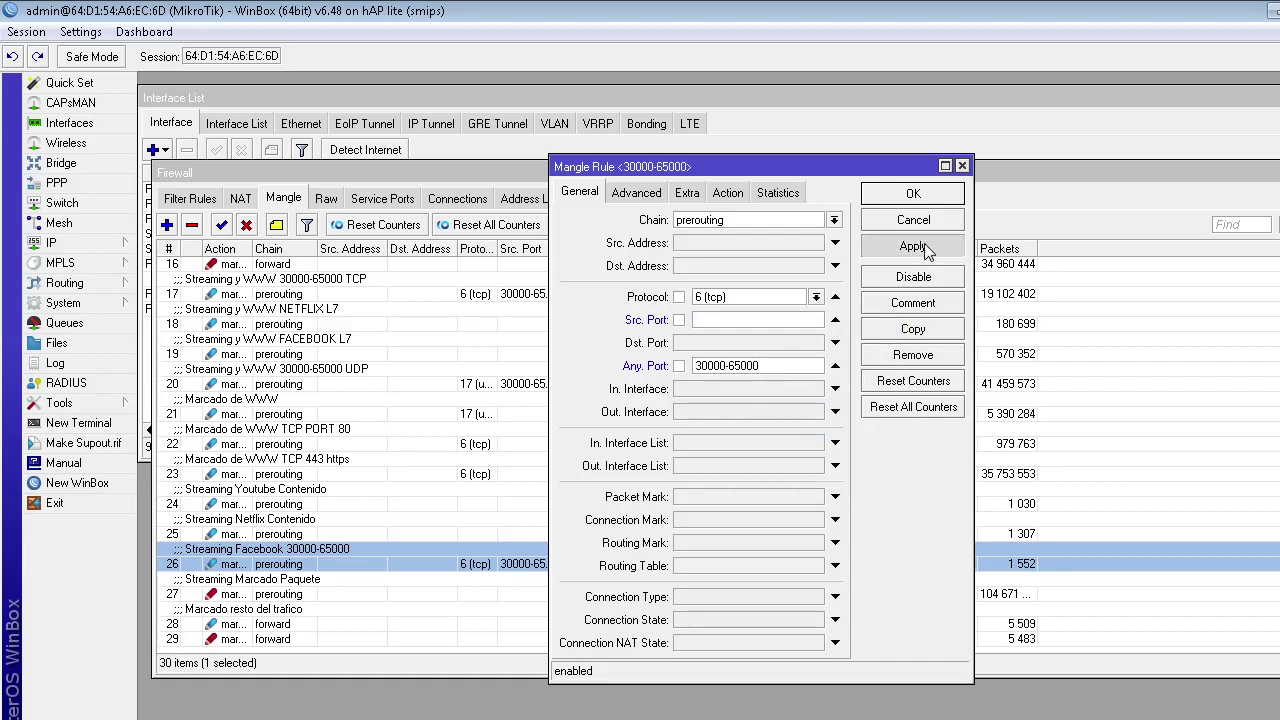
left_click(835, 320)
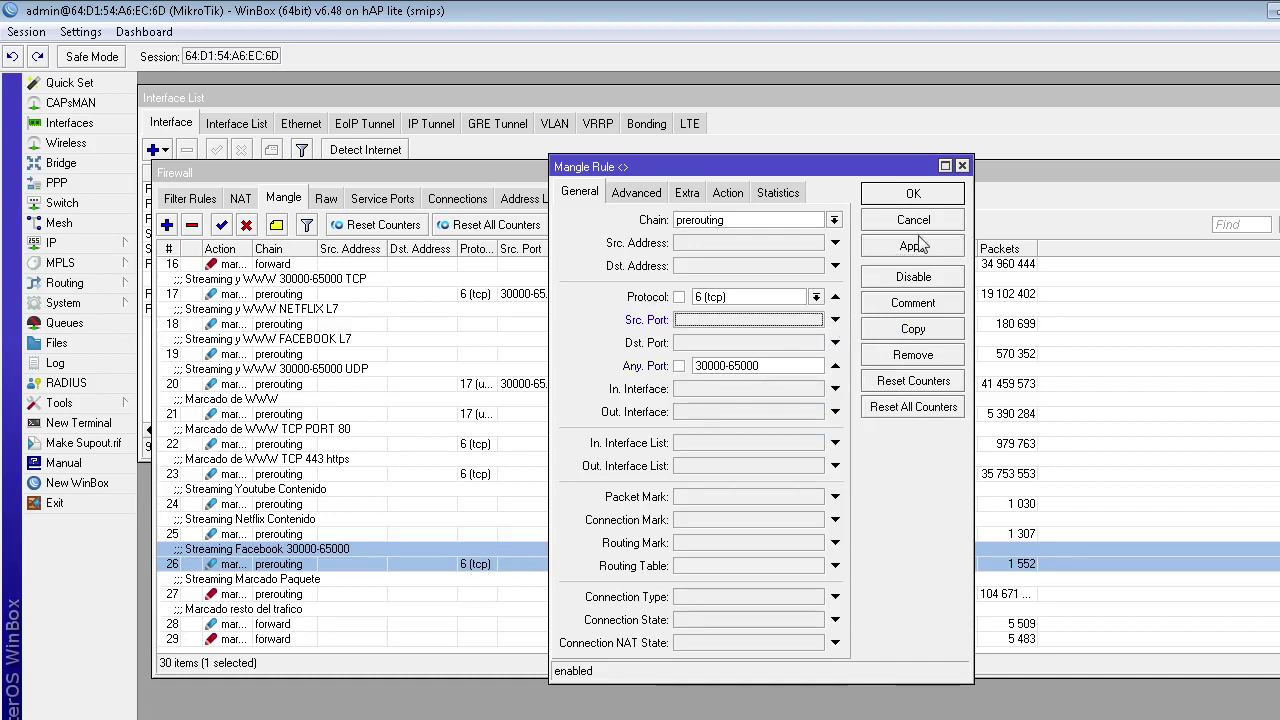
left_click(920, 246)
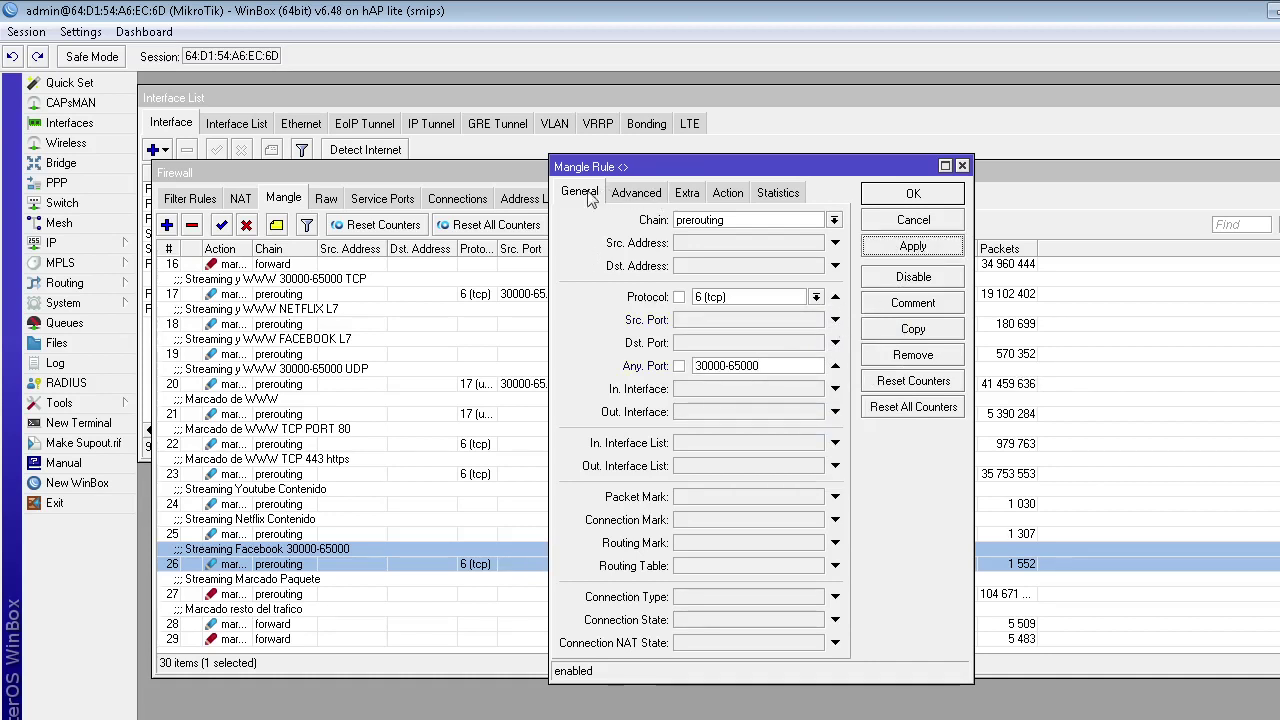
Review the Facebook rule's chain and apply it with facebook.com as the content.
double_click(740, 220)
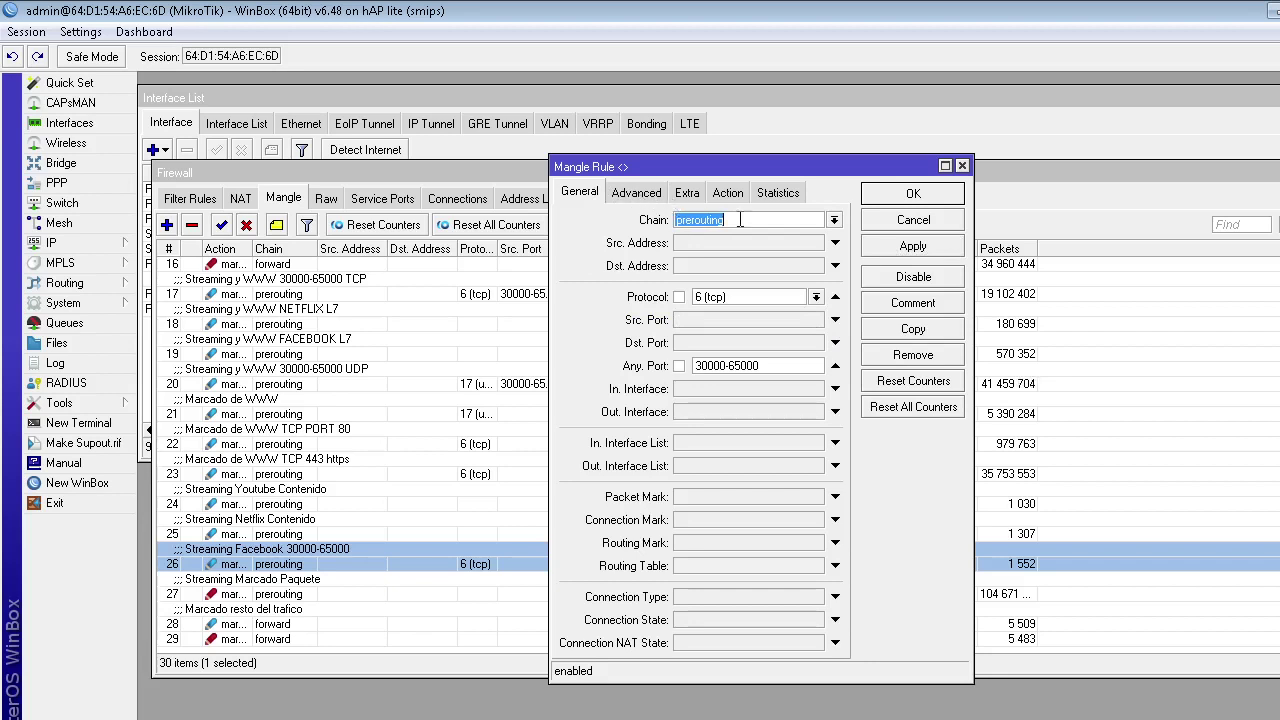
left_click(636, 193)
left_click(776, 304)
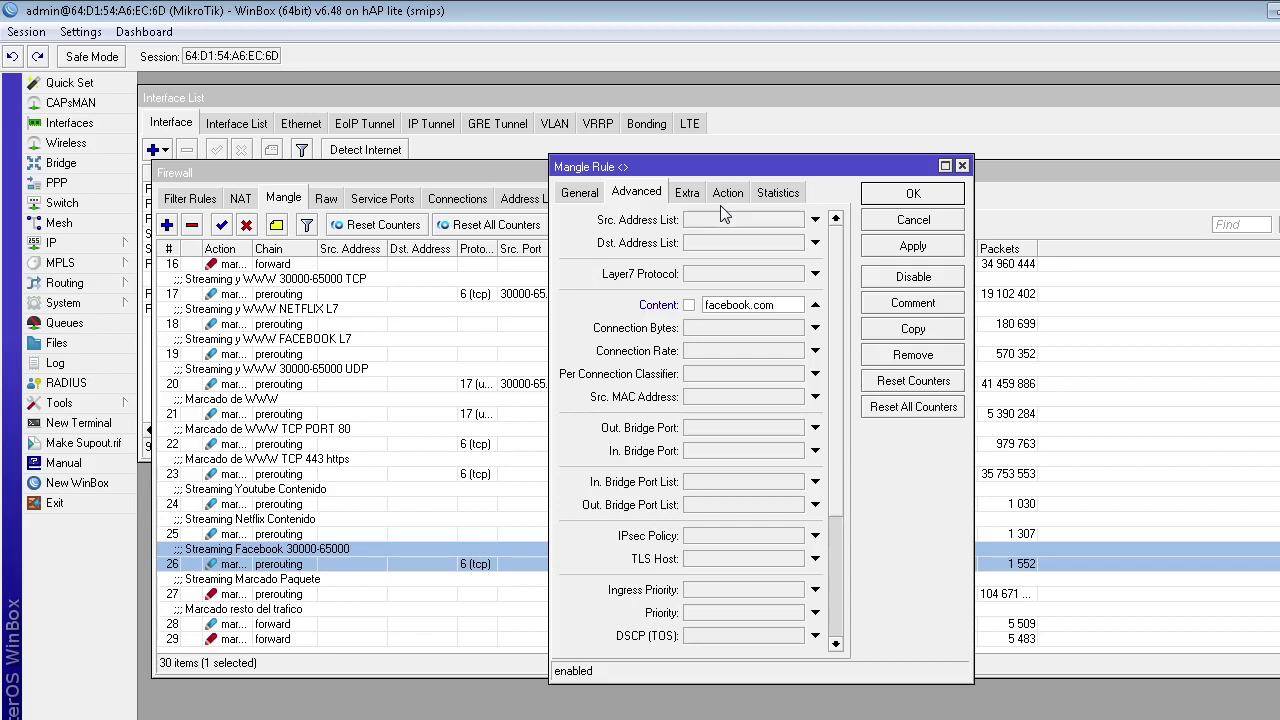
left_click(917, 248)
Examine the Facebook rule's action, new connection mark and passthrough setting, and accept the rule.
left_click(728, 194)
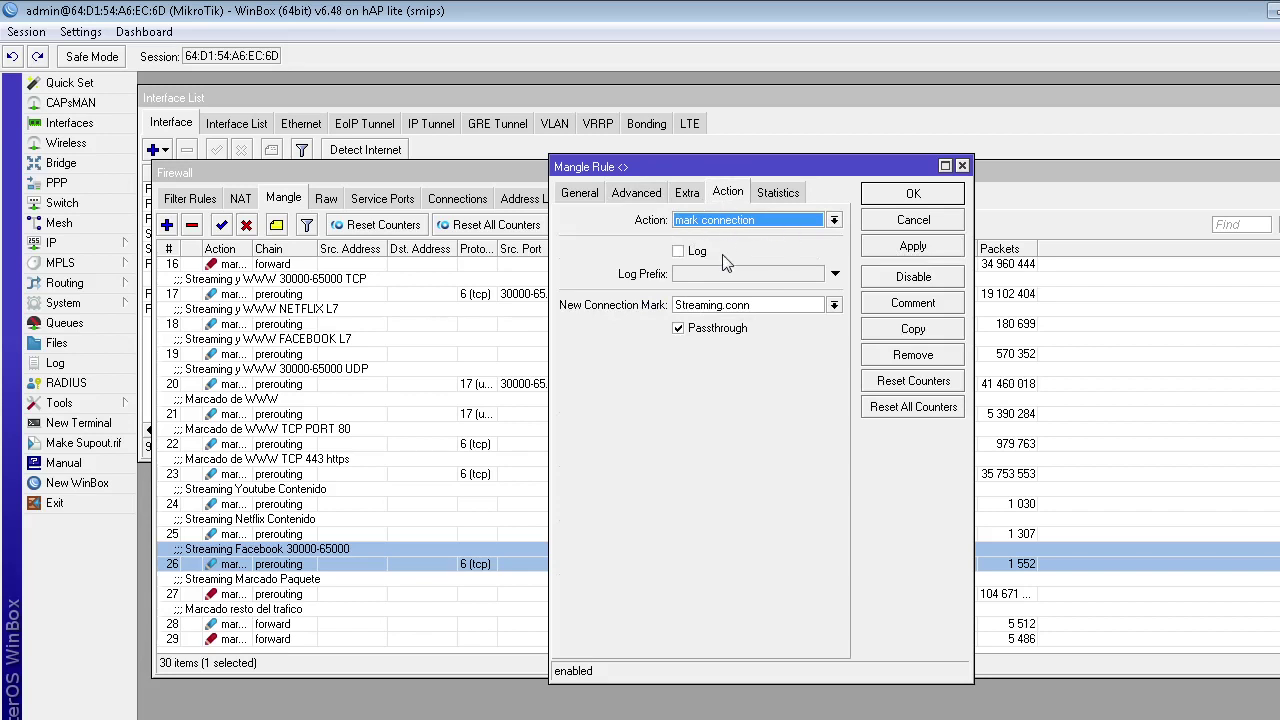
left_click(702, 305)
left_click(912, 200)
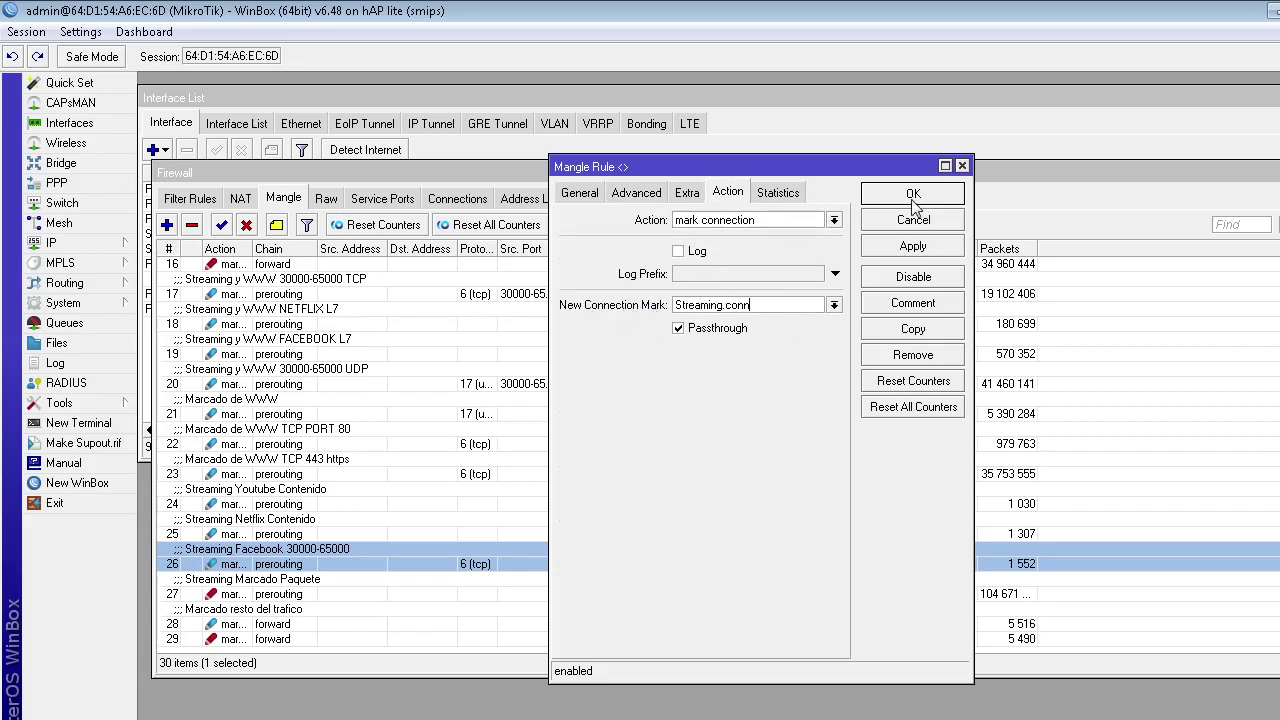
double_click(733, 335)
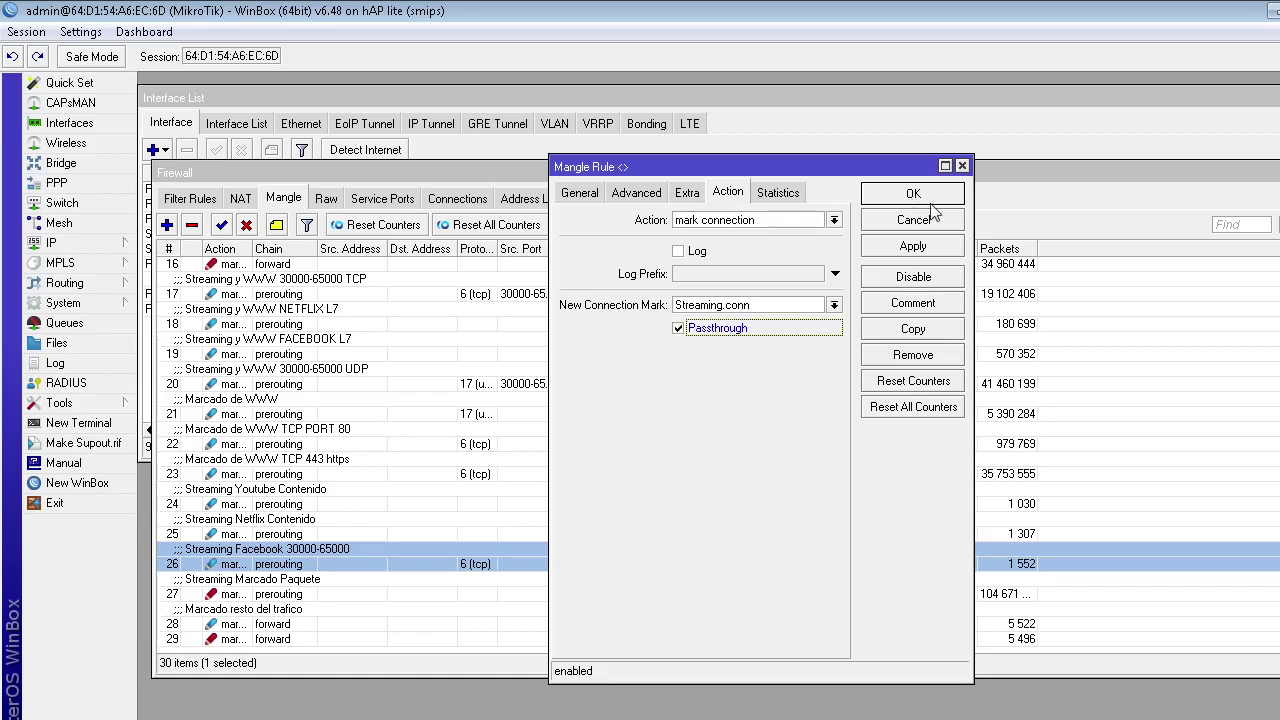
left_click(928, 200)
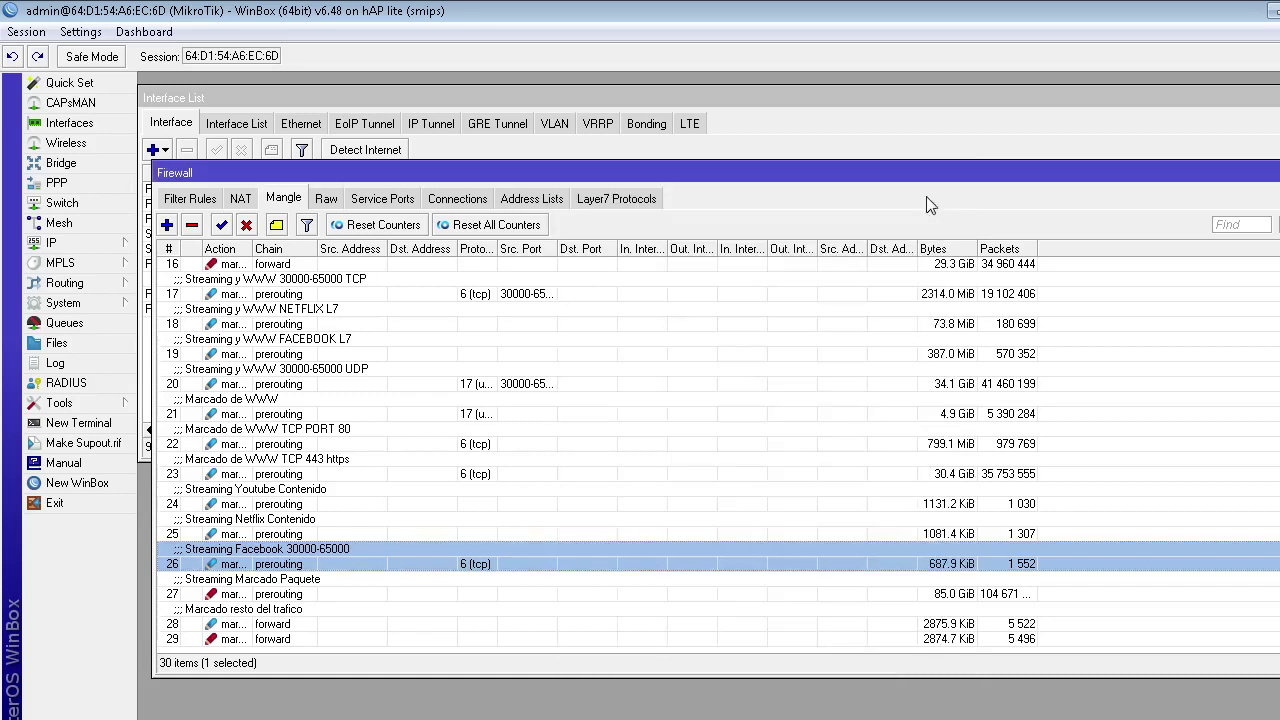
left_click(341, 594)
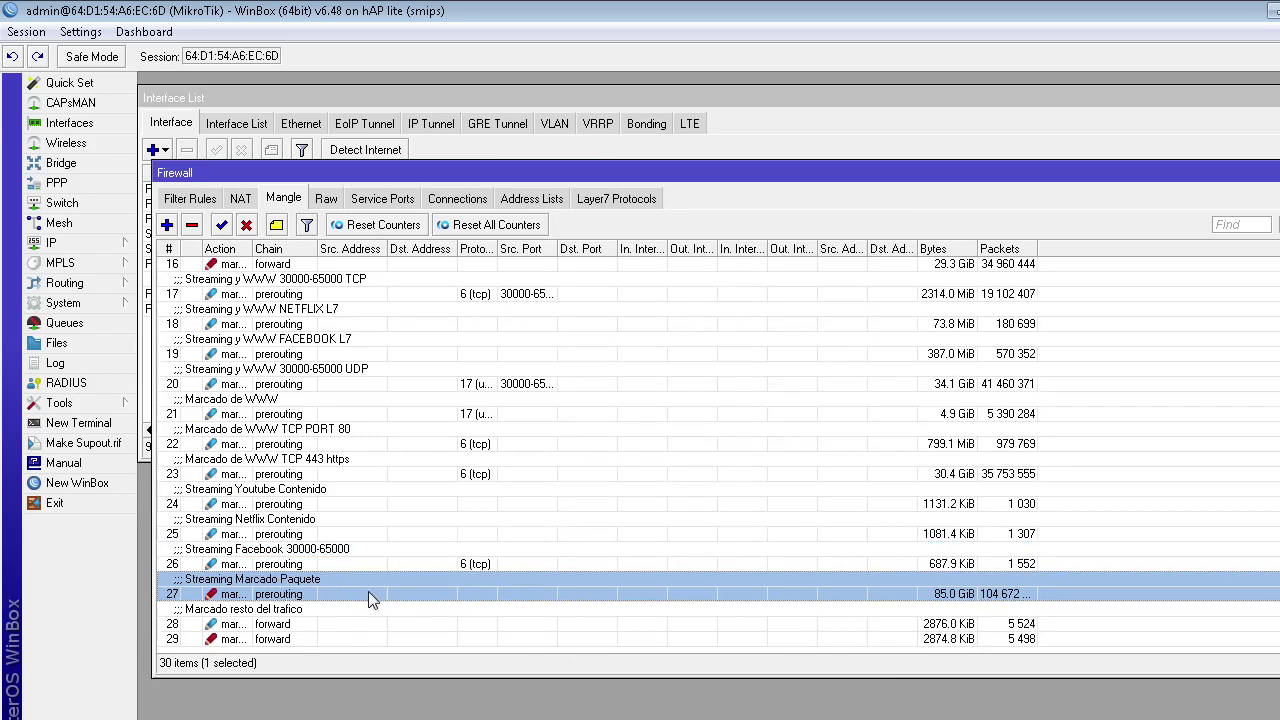
left_click(290, 290)
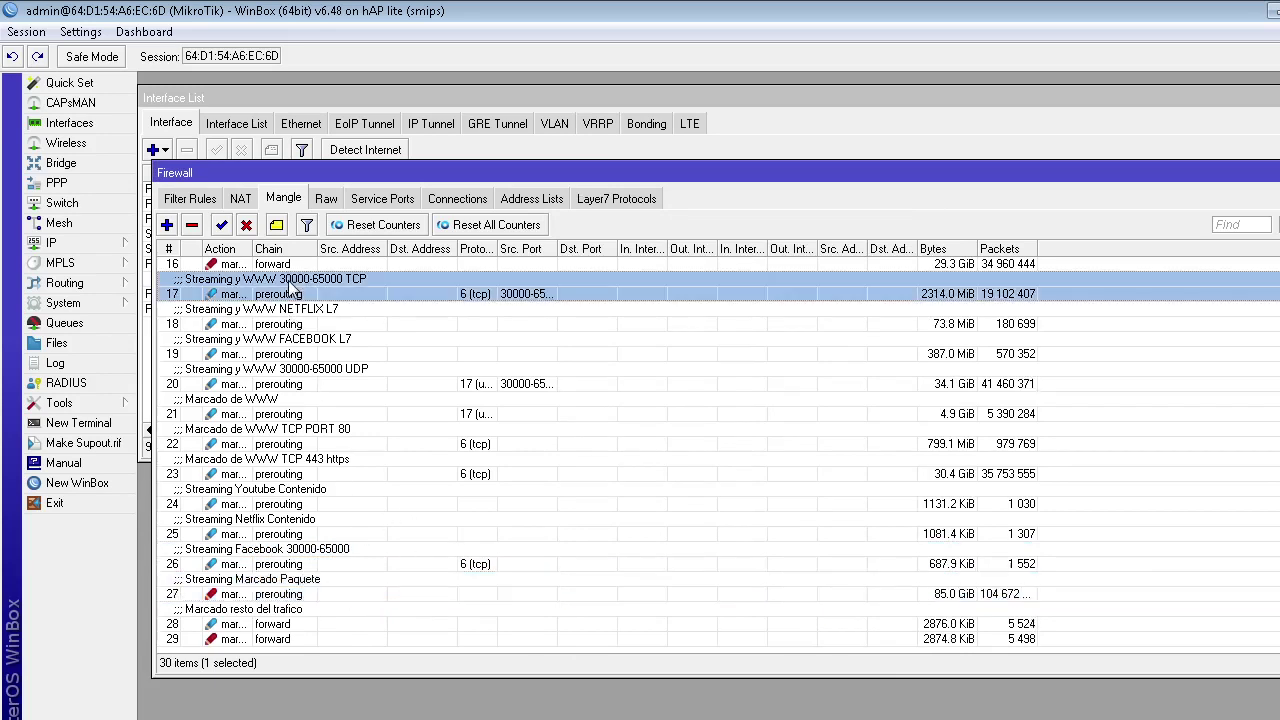
left_click(318, 543, "shift")
left_click(322, 552, "shift")
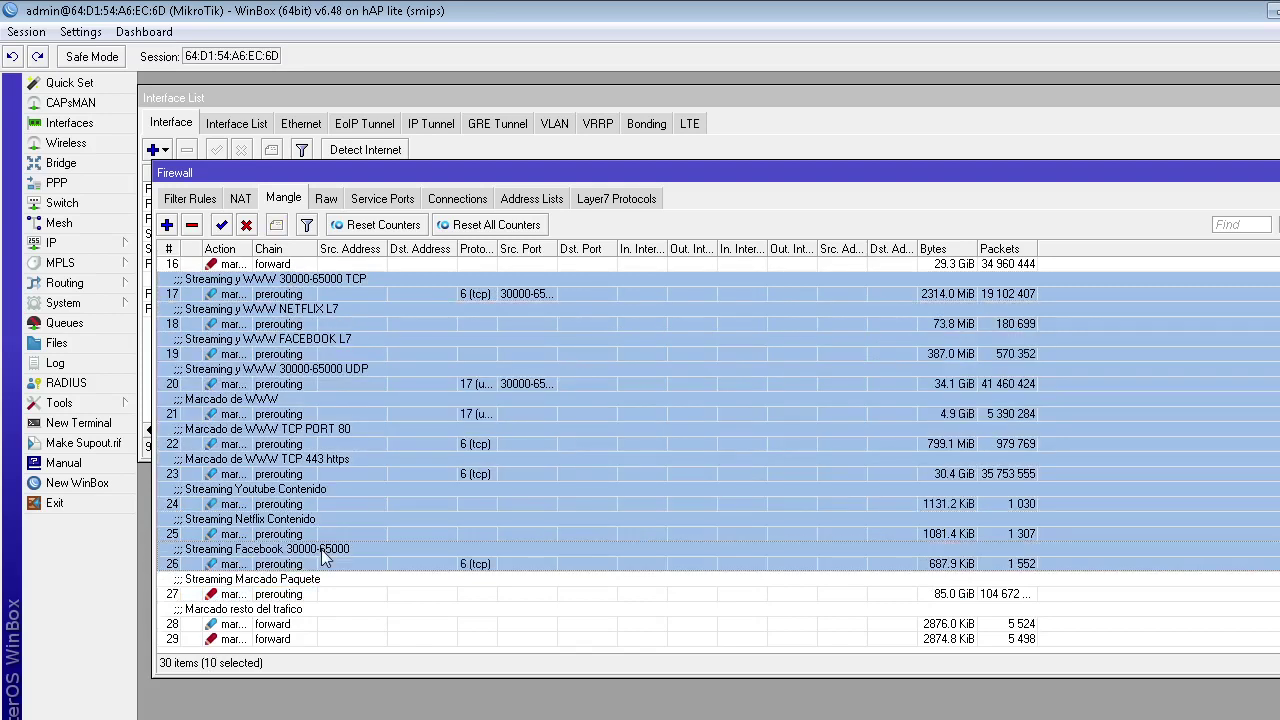
left_click(296, 594)
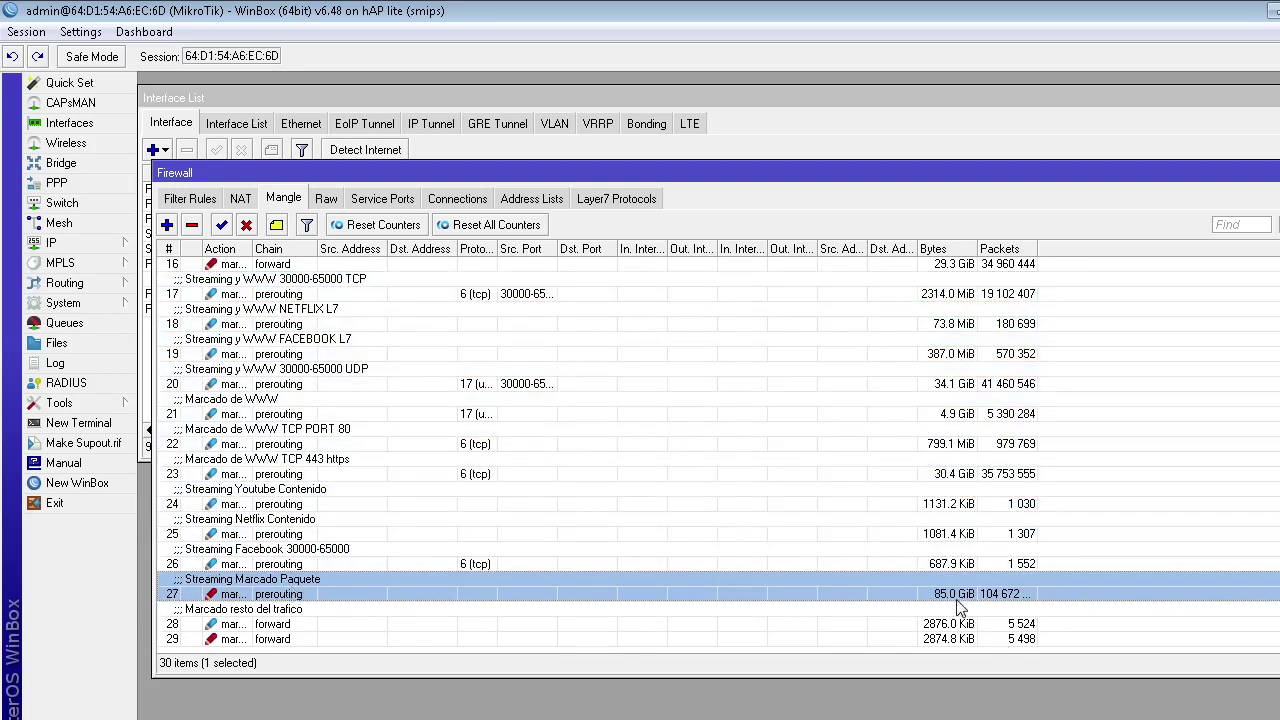
double_click(330, 594)
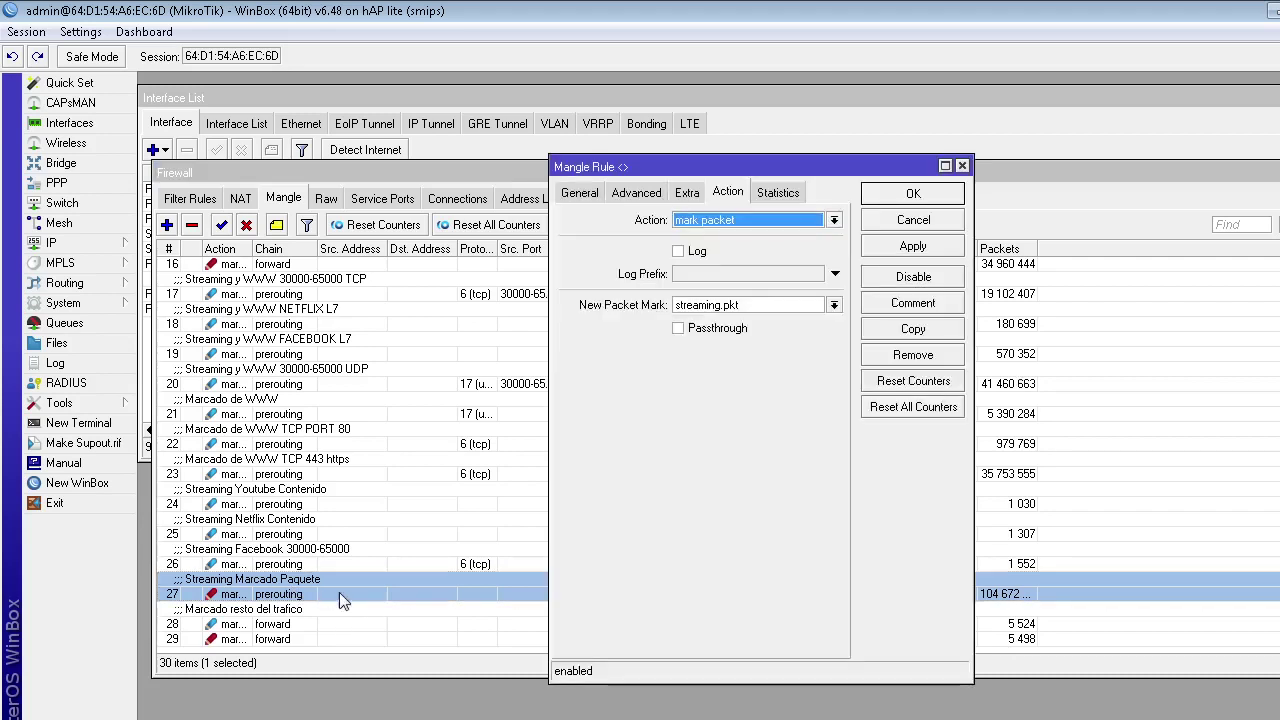
left_click(770, 480)
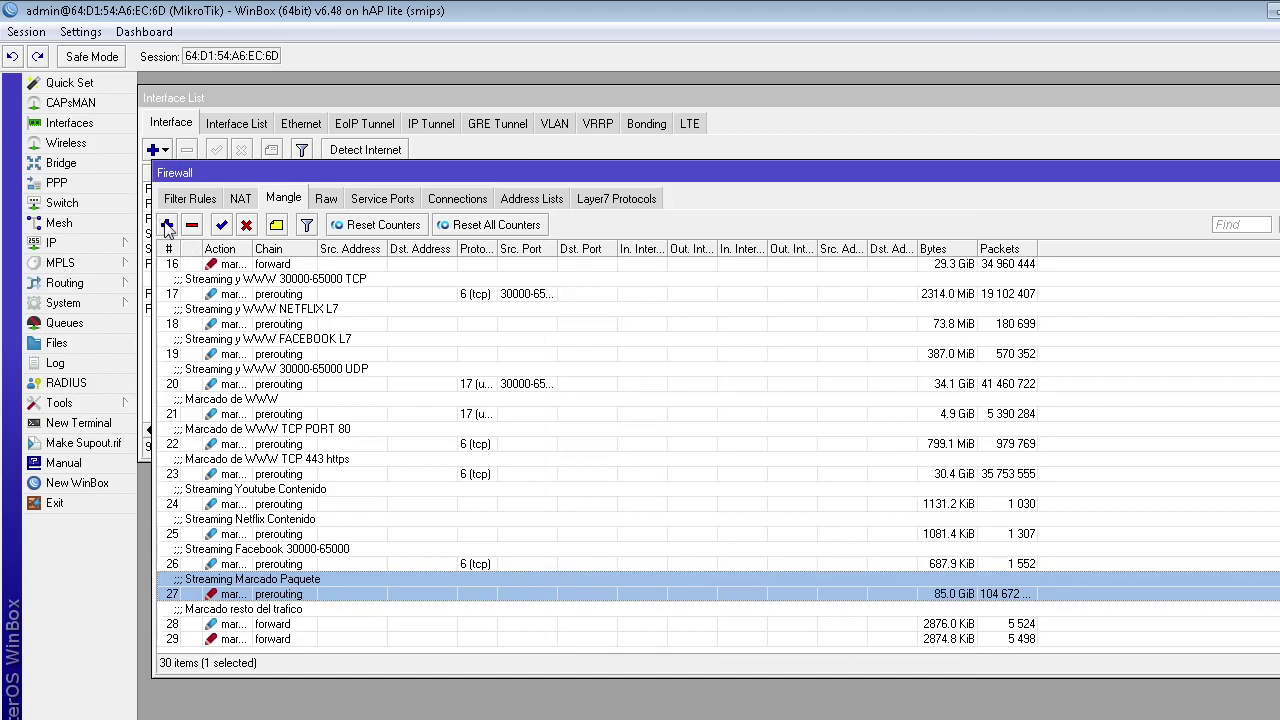
left_click(166, 224)
key("Escape")
Open the Streaming Marcado Paquete rule, review its prerouting chain, set its connection mark matcher to Streaming.conn, and apply.
double_click(392, 576)
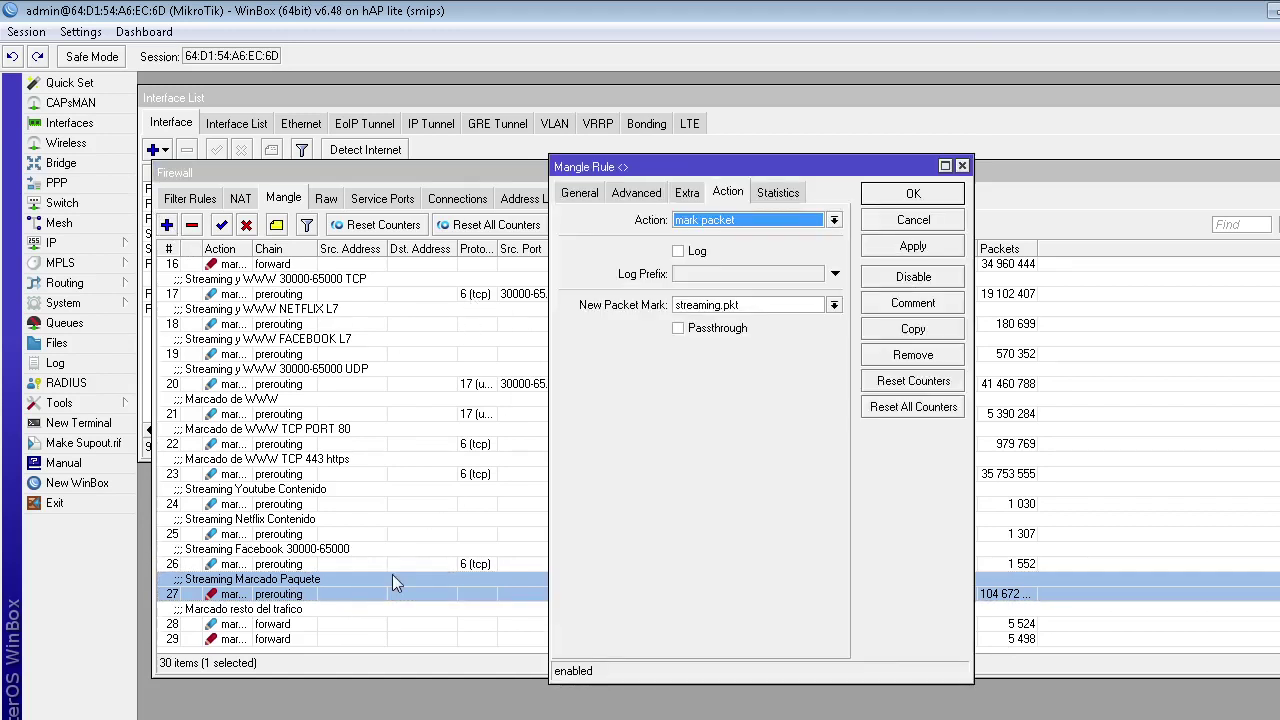
left_click(580, 192)
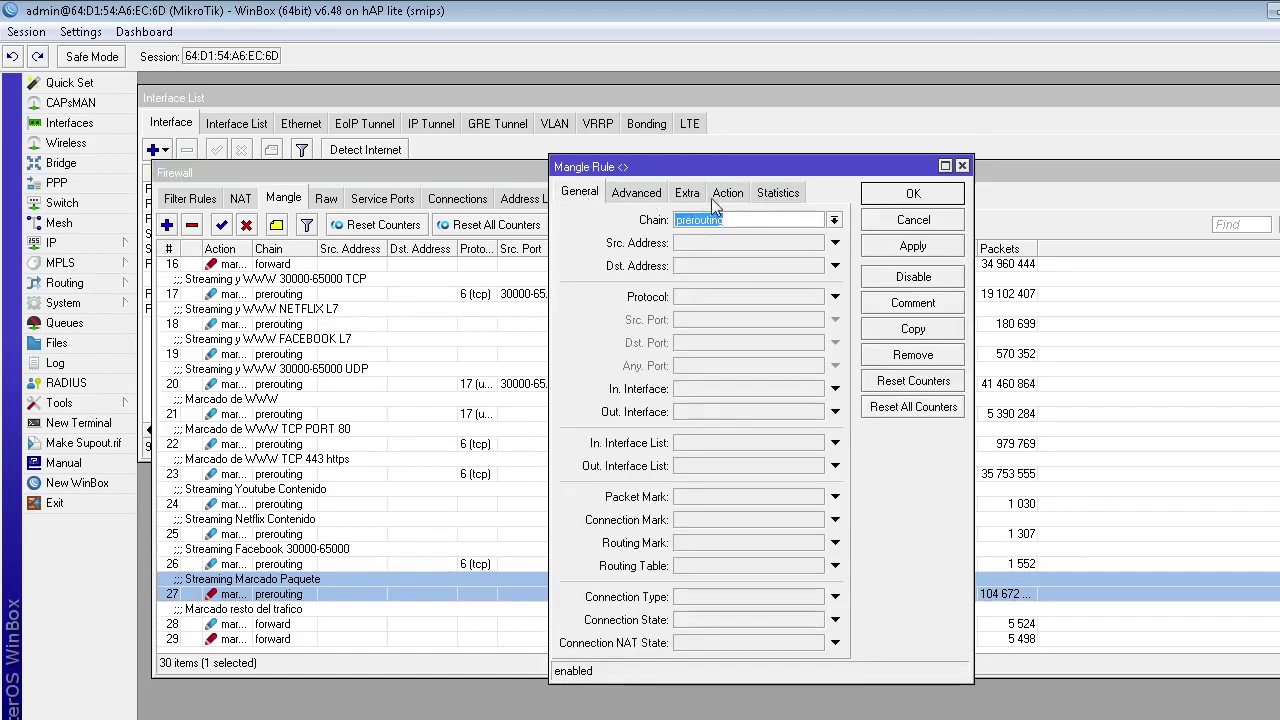
double_click(743, 220)
left_click(743, 220)
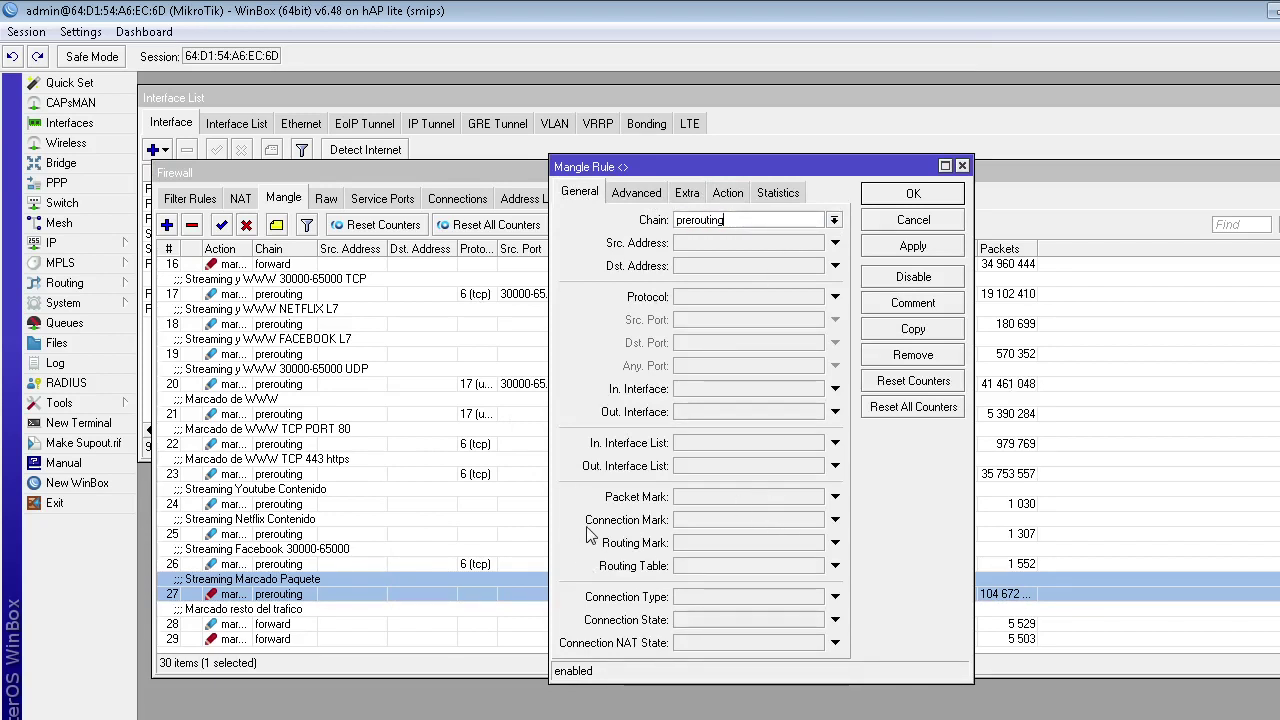
left_click(702, 520)
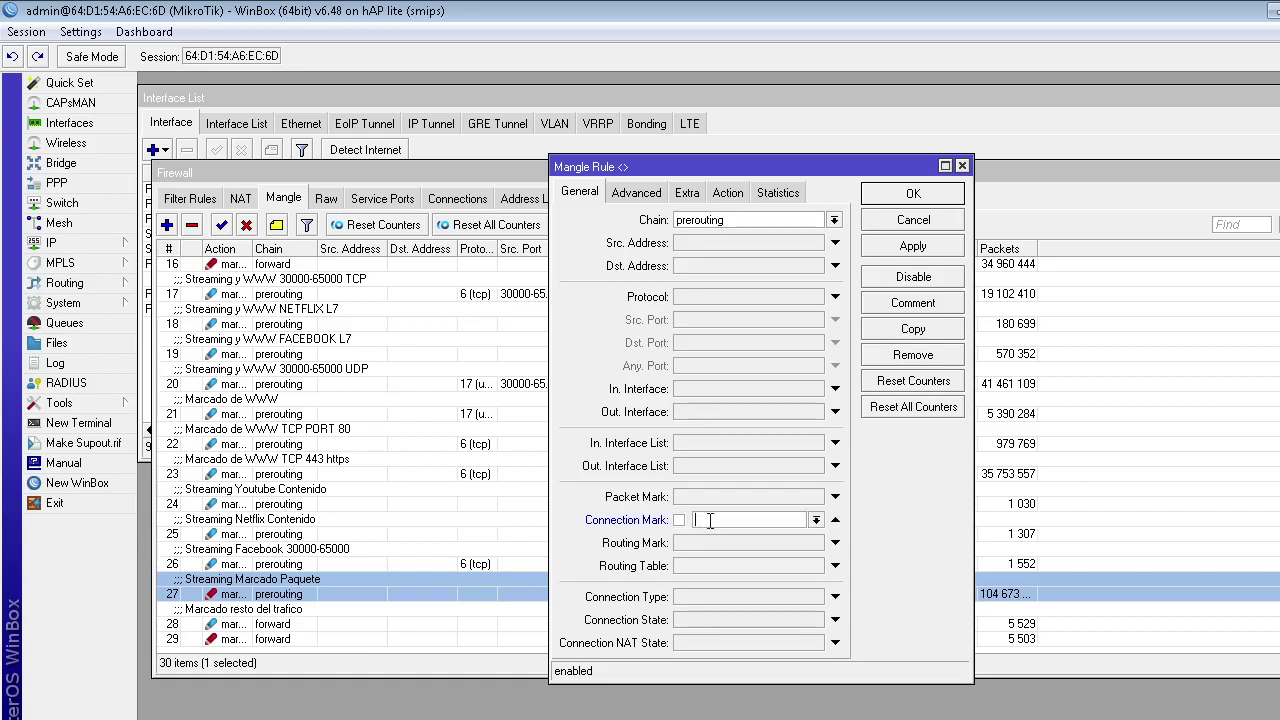
left_click(816, 520)
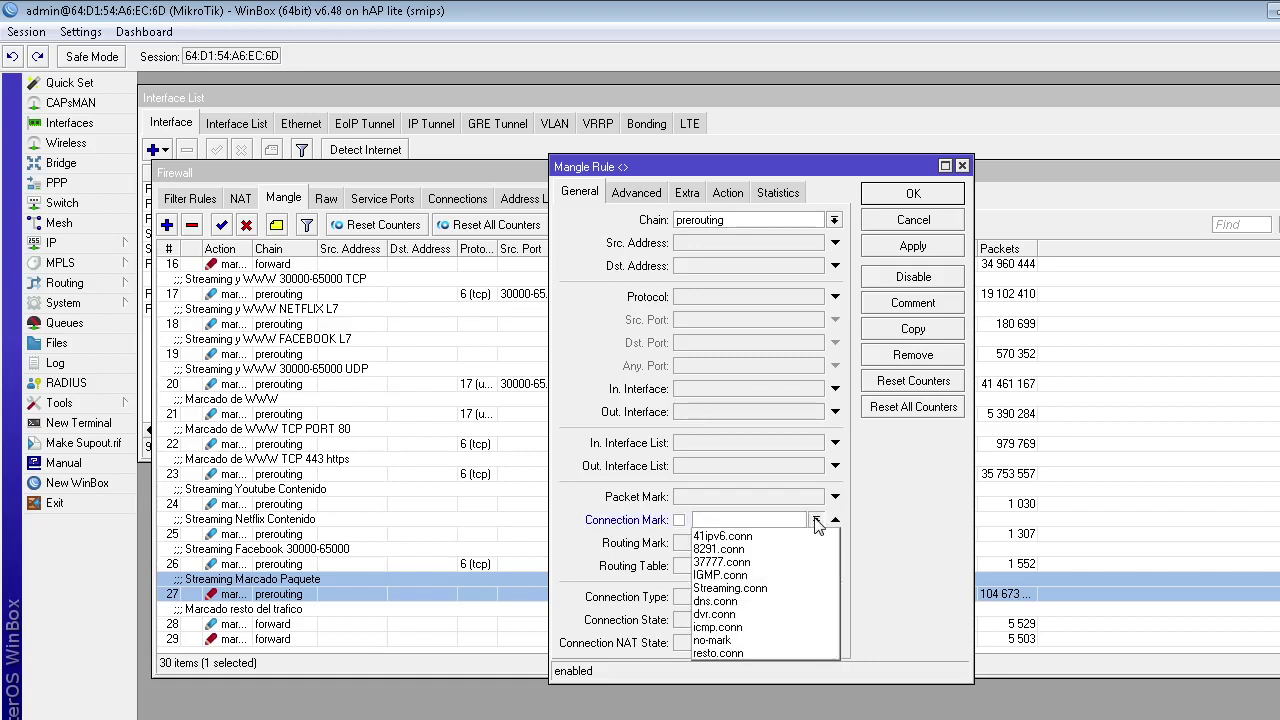
left_click(803, 586)
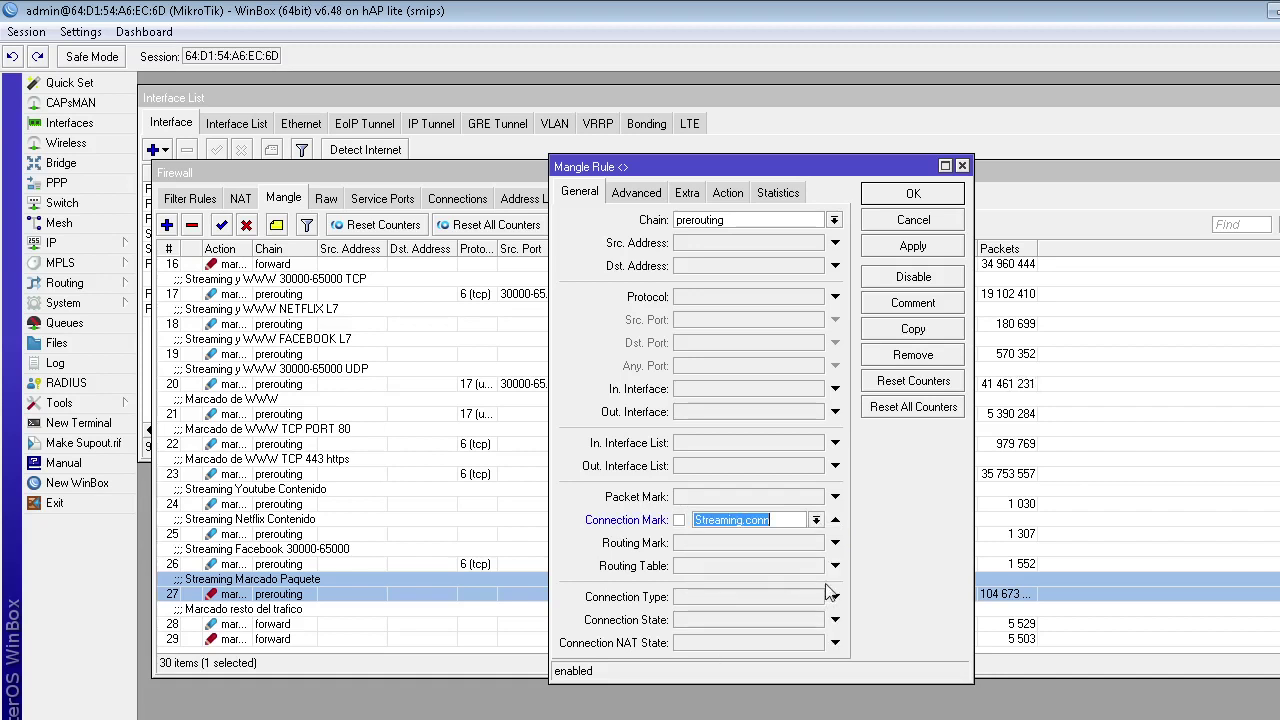
left_click(914, 246)
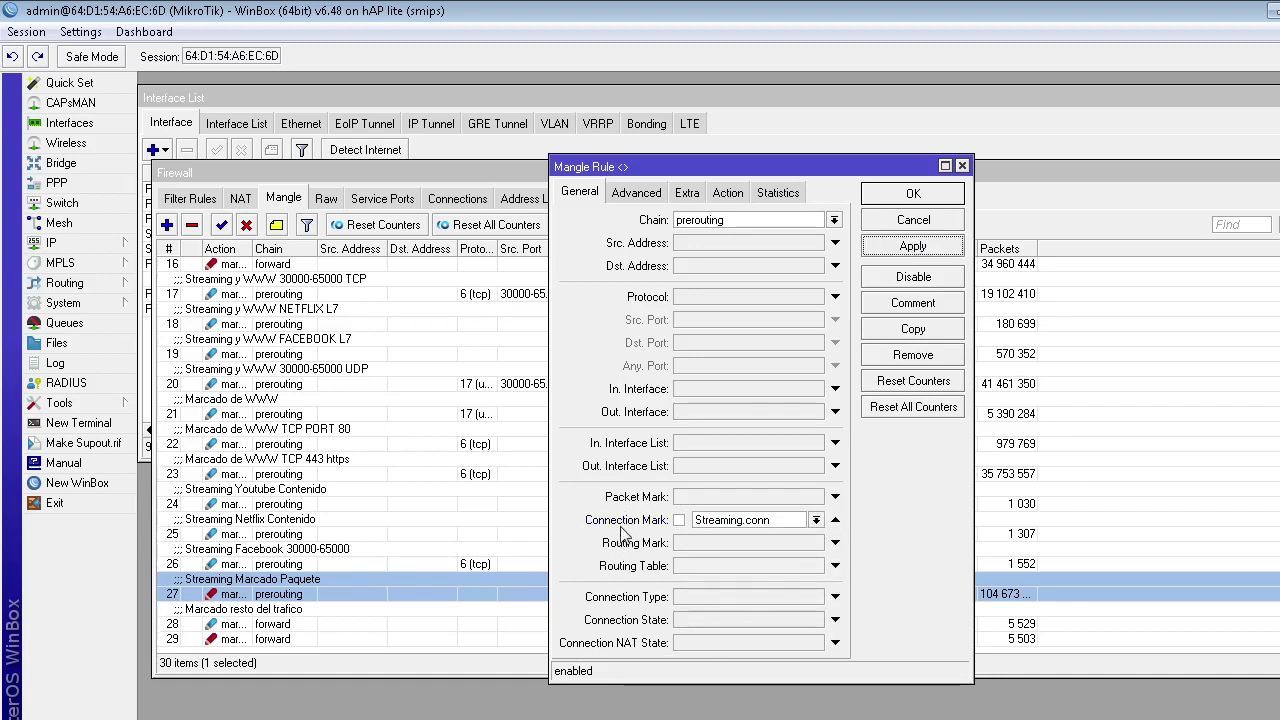
Open the packet-marking rule for the remaining traffic, examine its chain and connection mark matcher, and return to the streaming packet rule.
double_click(317, 640)
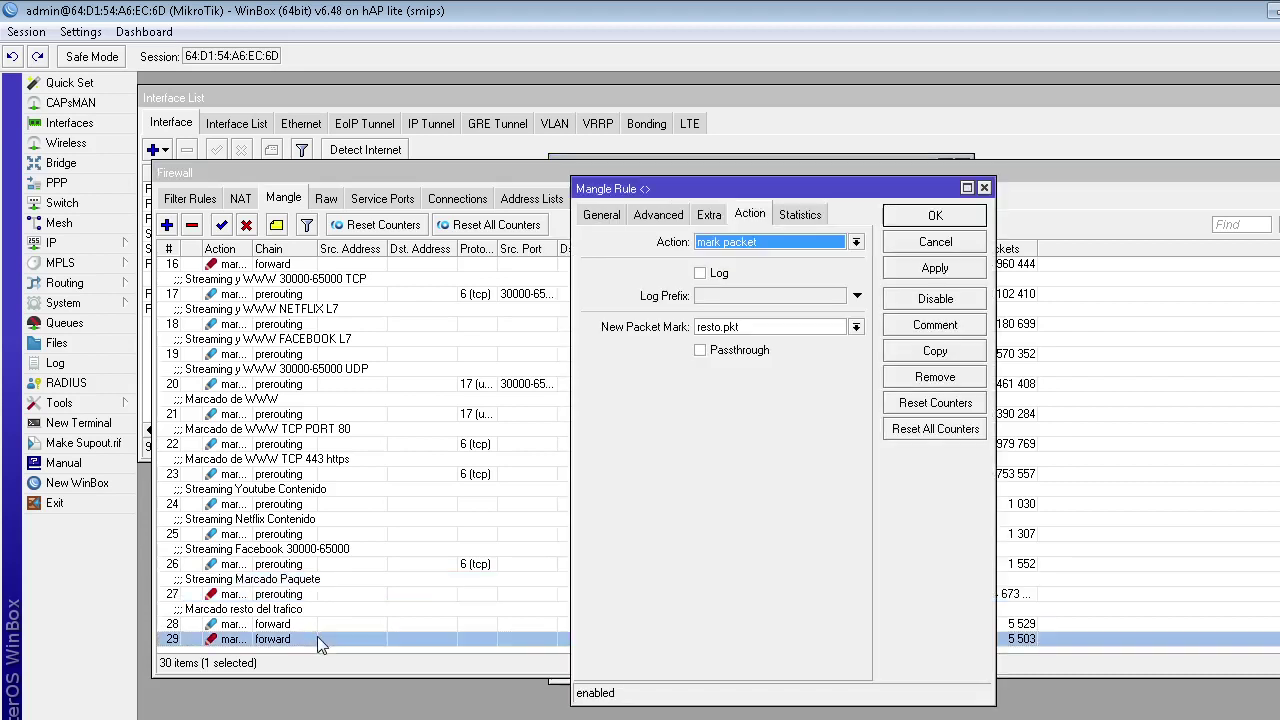
left_click(605, 215)
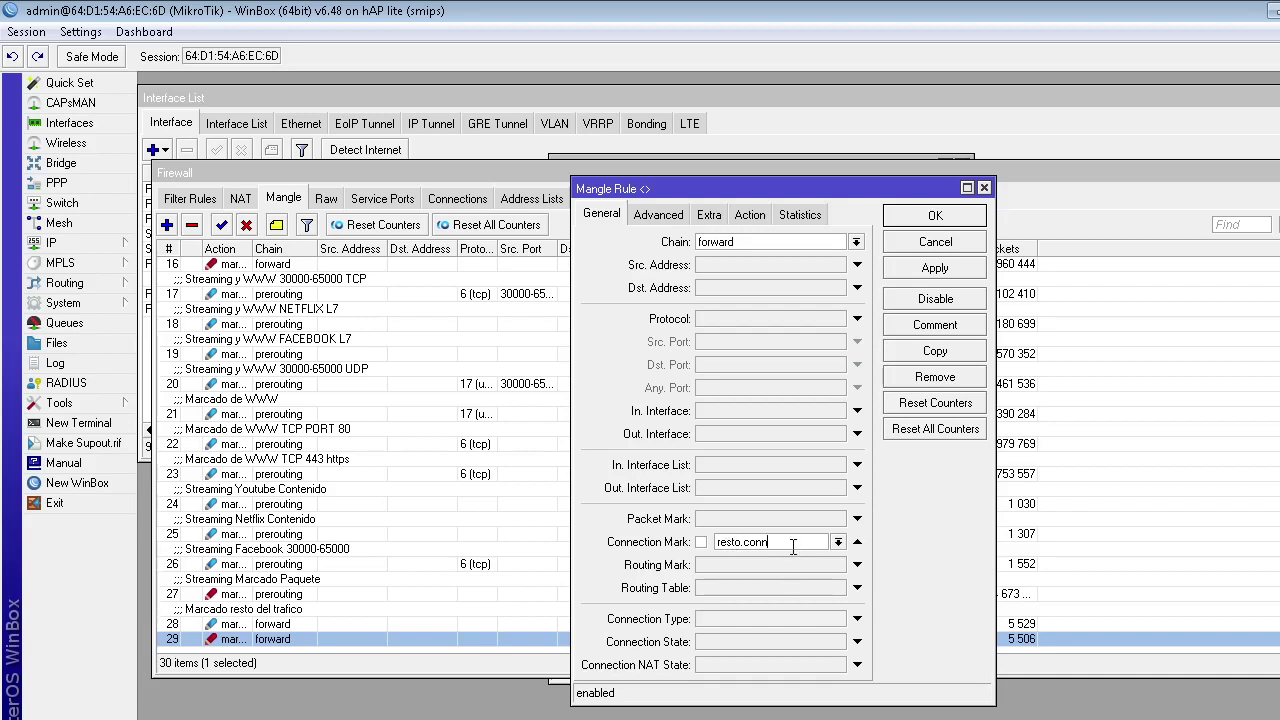
key("Escape")
left_click(689, 680)
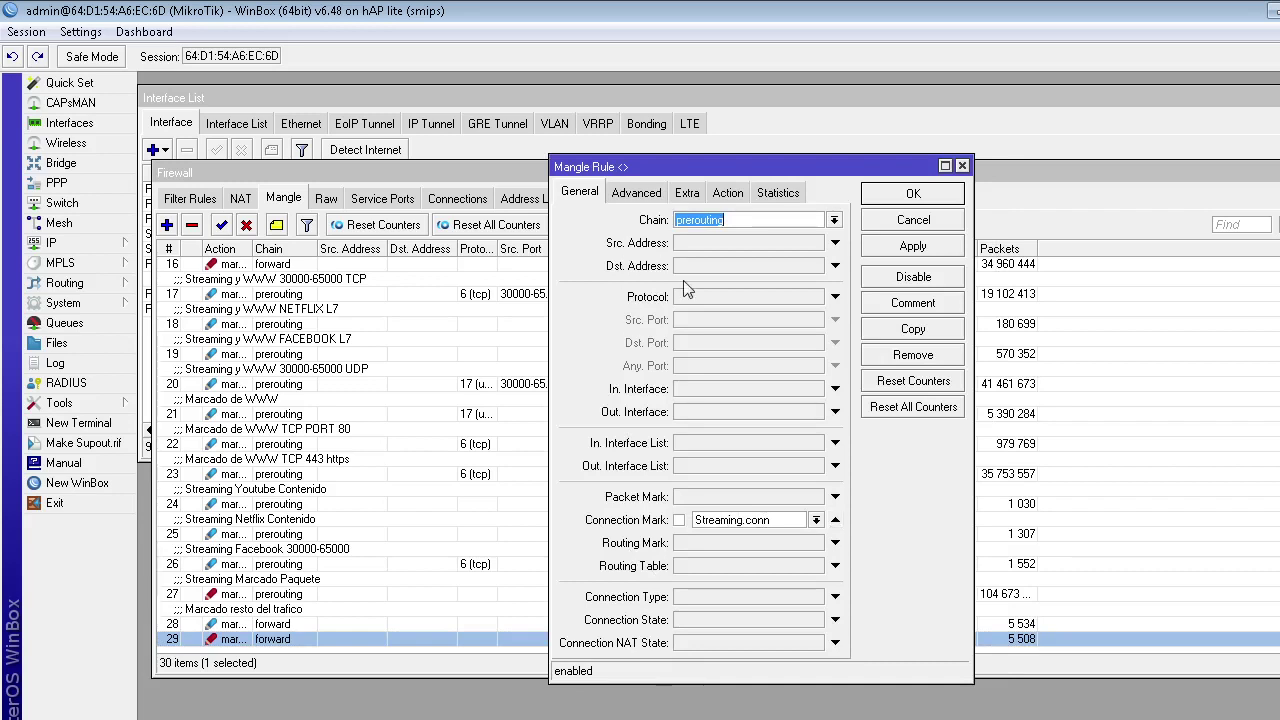
Examine the advanced and extra matchers of the Streaming Marcado Paquete rule, and review its mark packet action among the available actions.
left_click(662, 195)
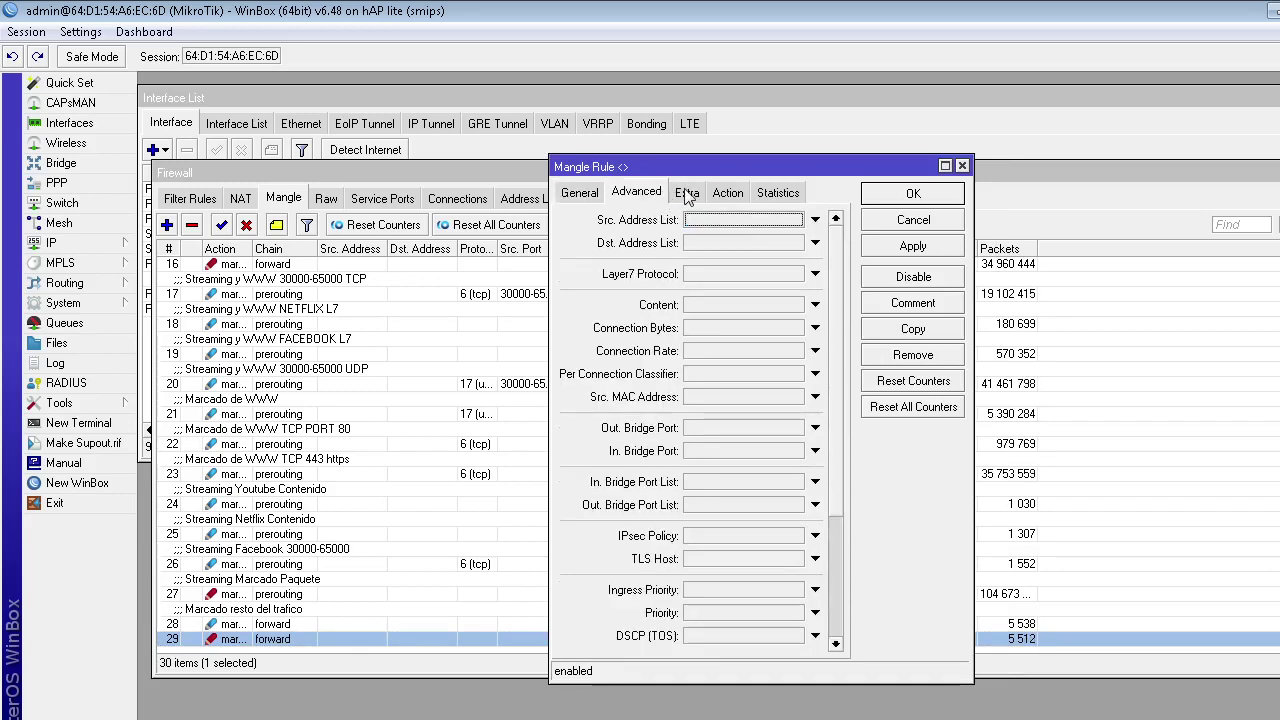
left_click(687, 194)
left_click(727, 194)
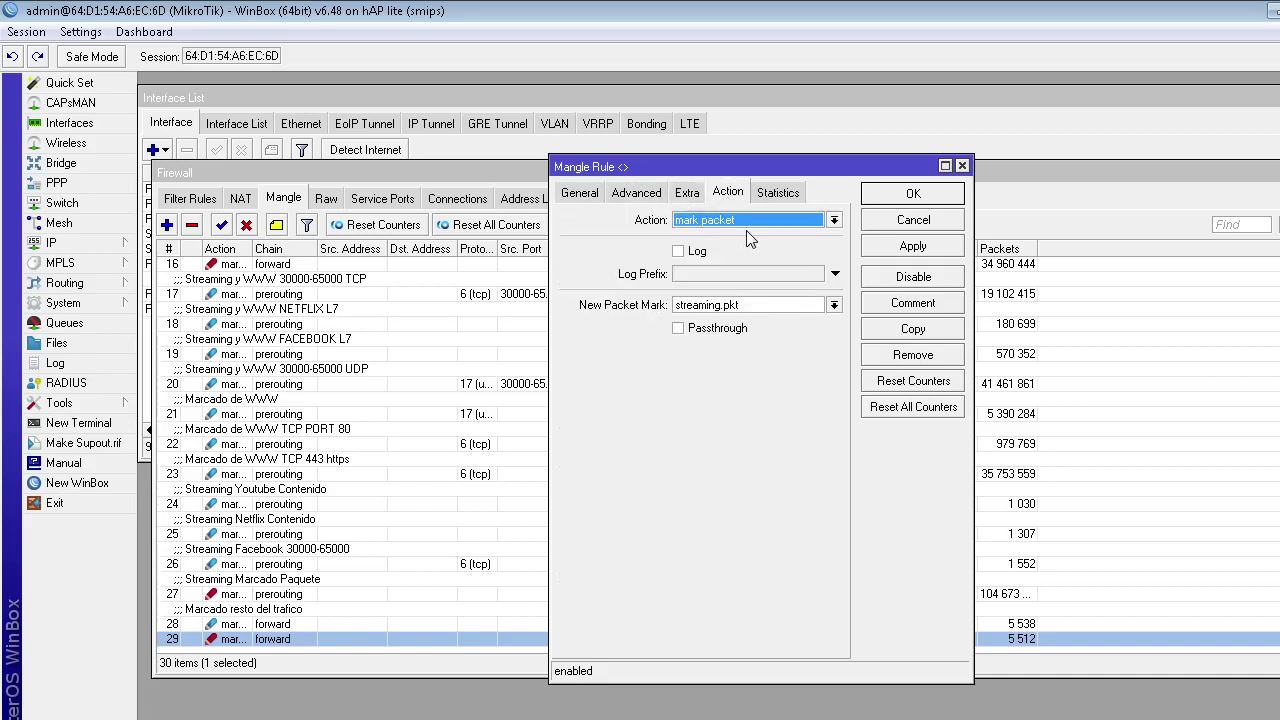
left_click(735, 220)
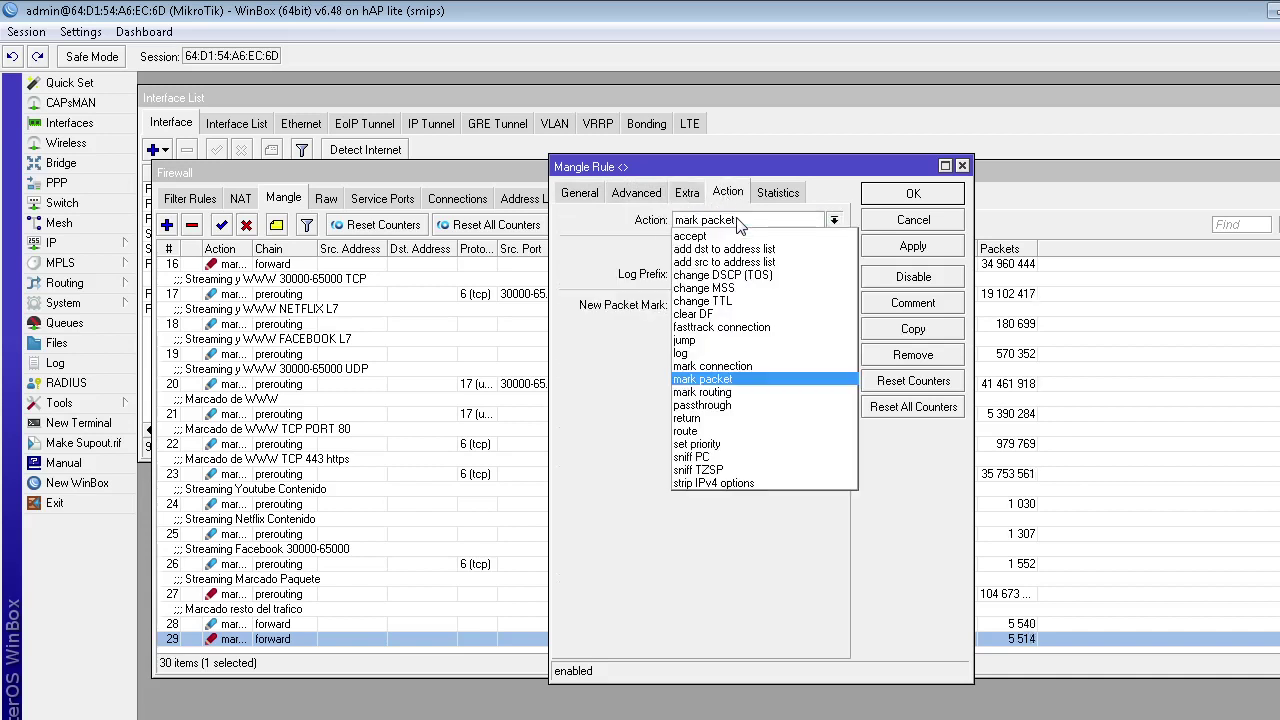
left_click(735, 220)
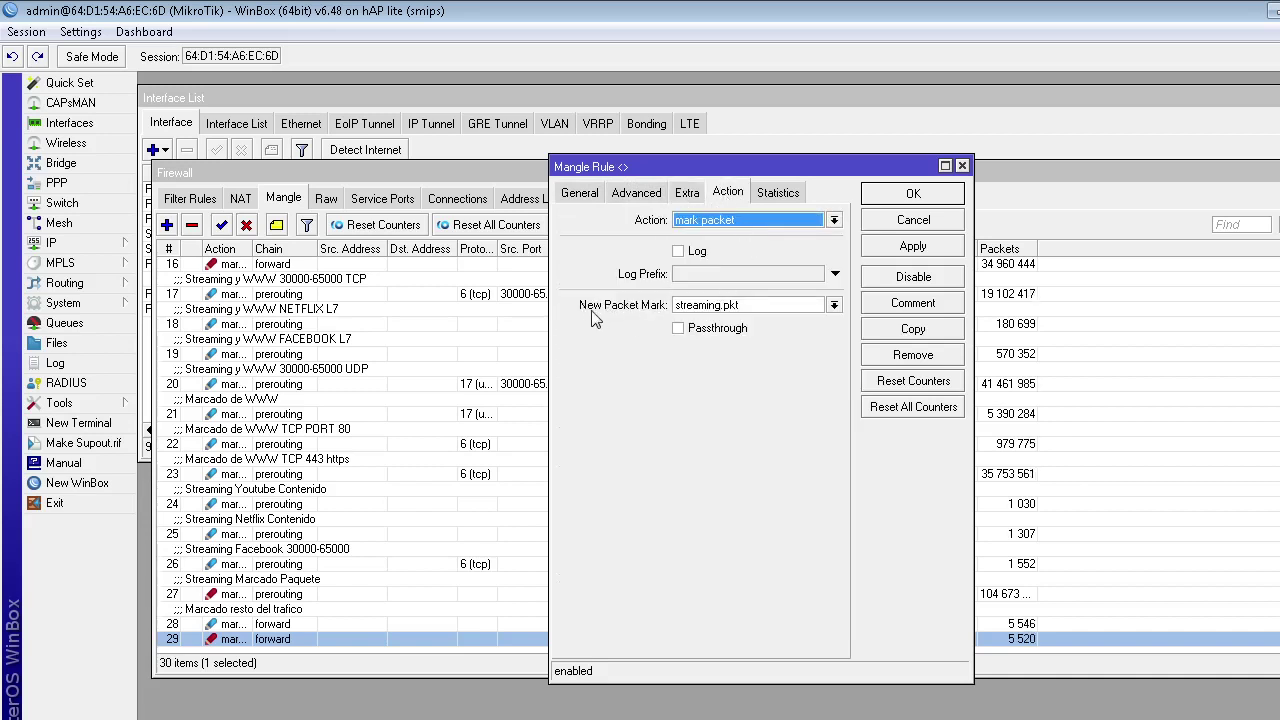
Keep the rule's new packet mark as streaming.pkt with passthrough off, and apply and accept the rule.
left_click(741, 305)
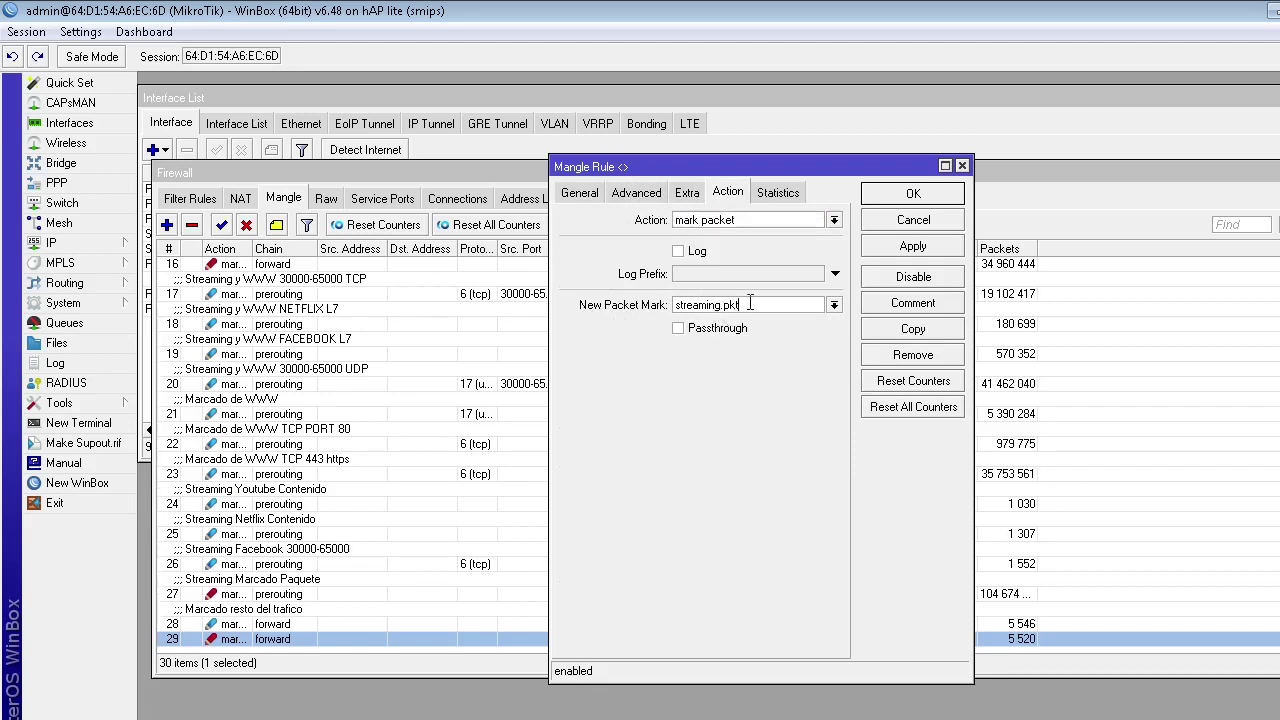
left_click(708, 328)
left_click(718, 330)
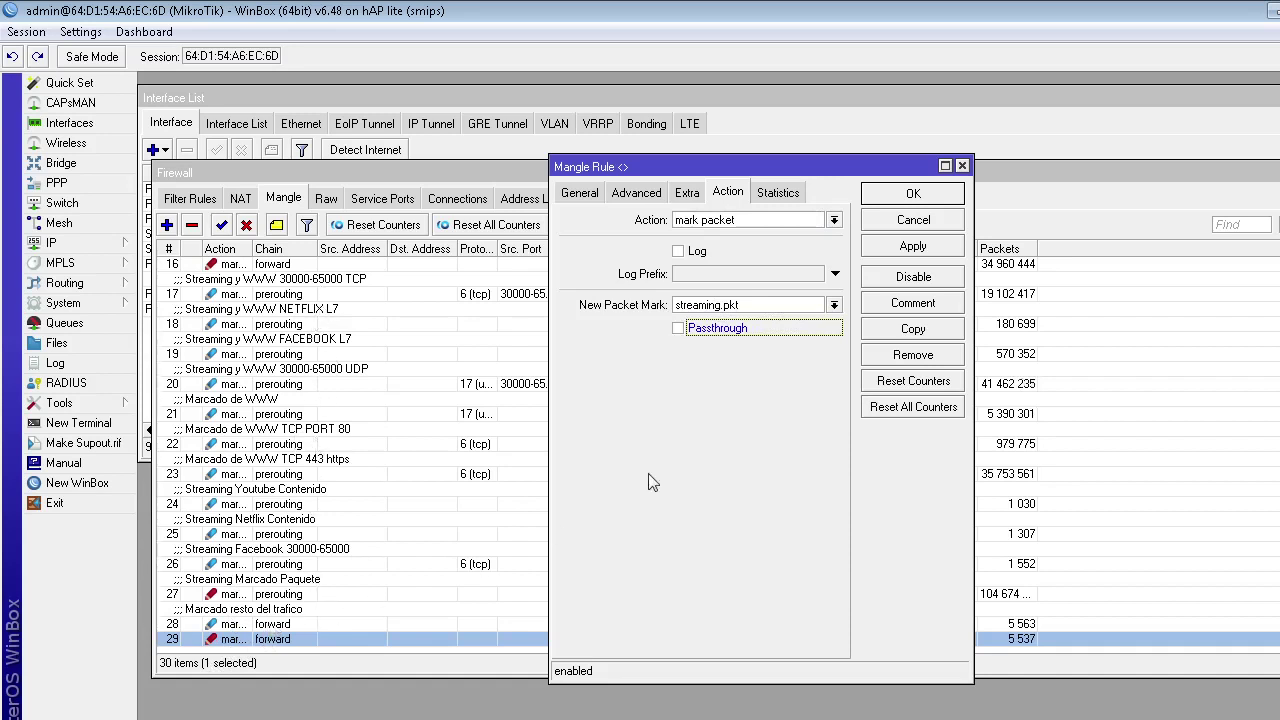
left_click(749, 330)
left_click(677, 329)
left_click(913, 248)
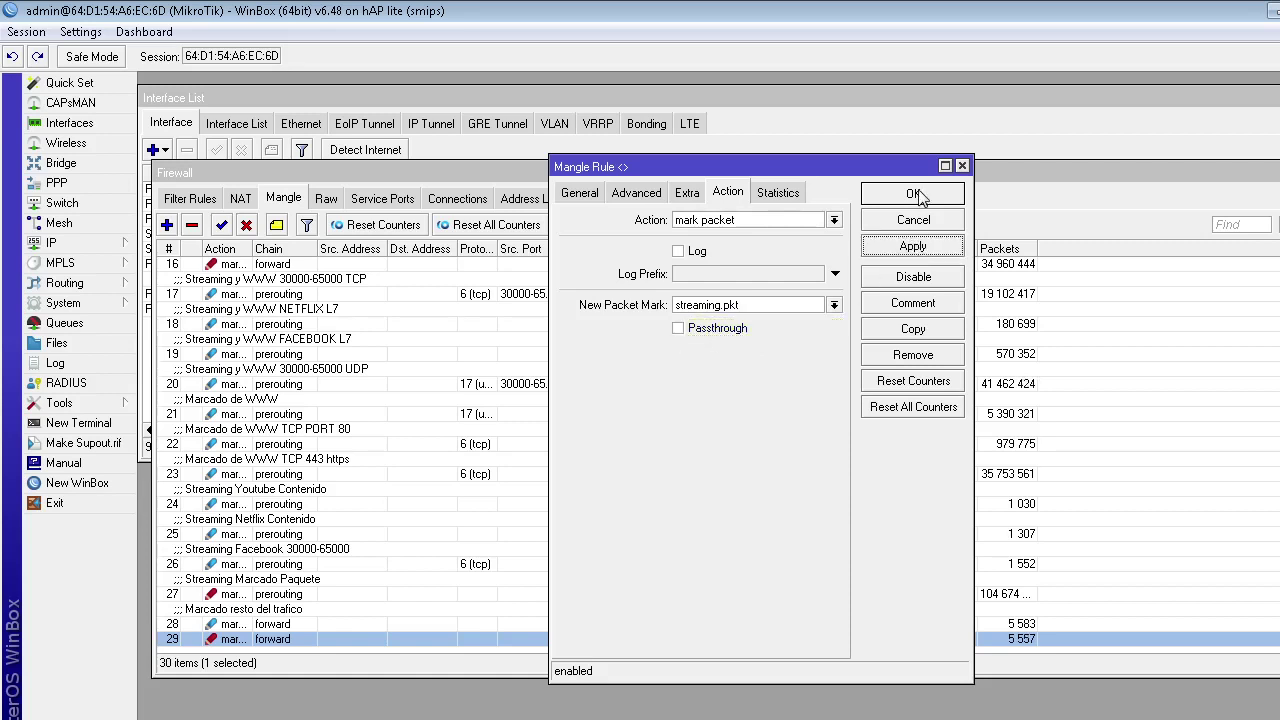
left_click(915, 194)
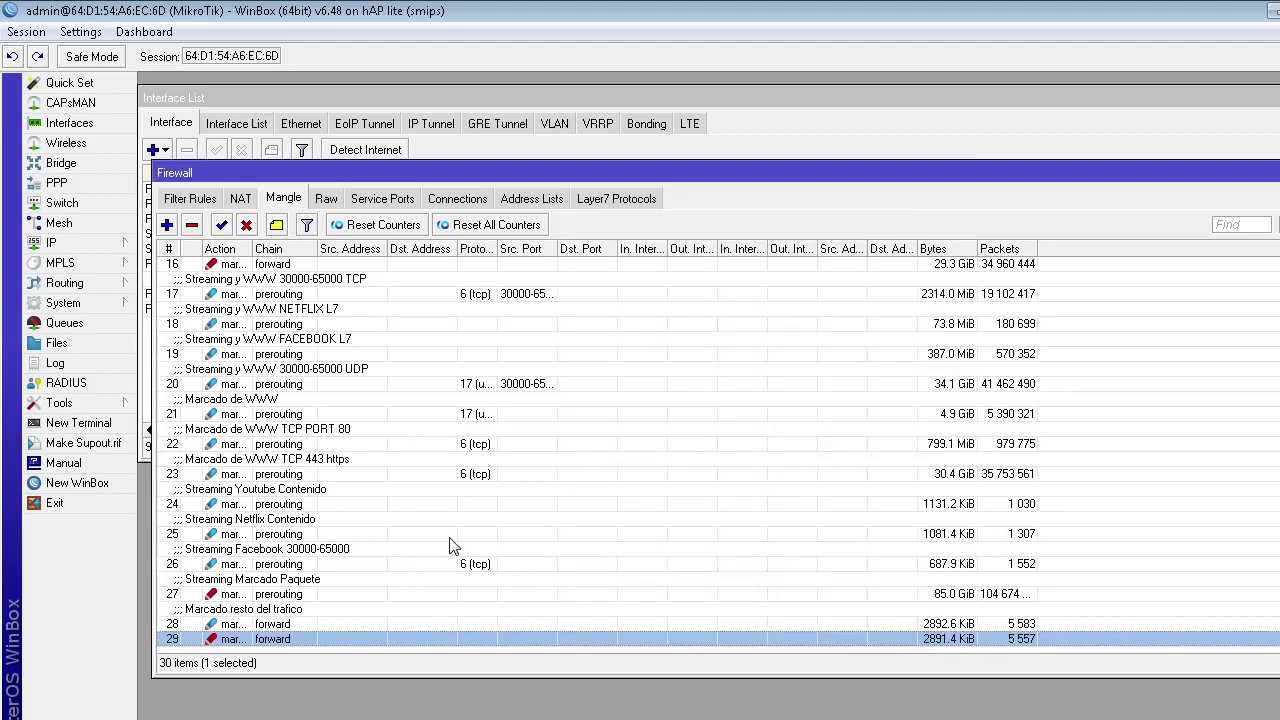
Open the packet-marking rule for the remaining traffic, check its action and statistics, and close it.
double_click(243, 642)
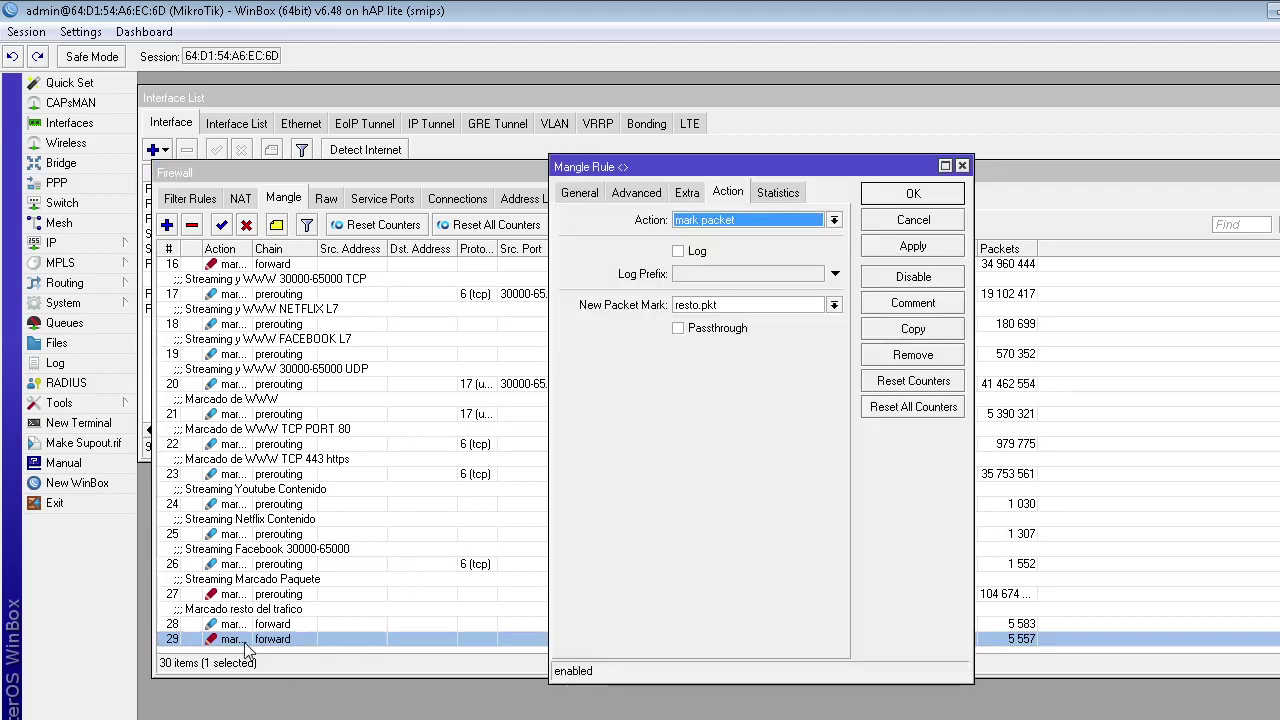
left_click(781, 196)
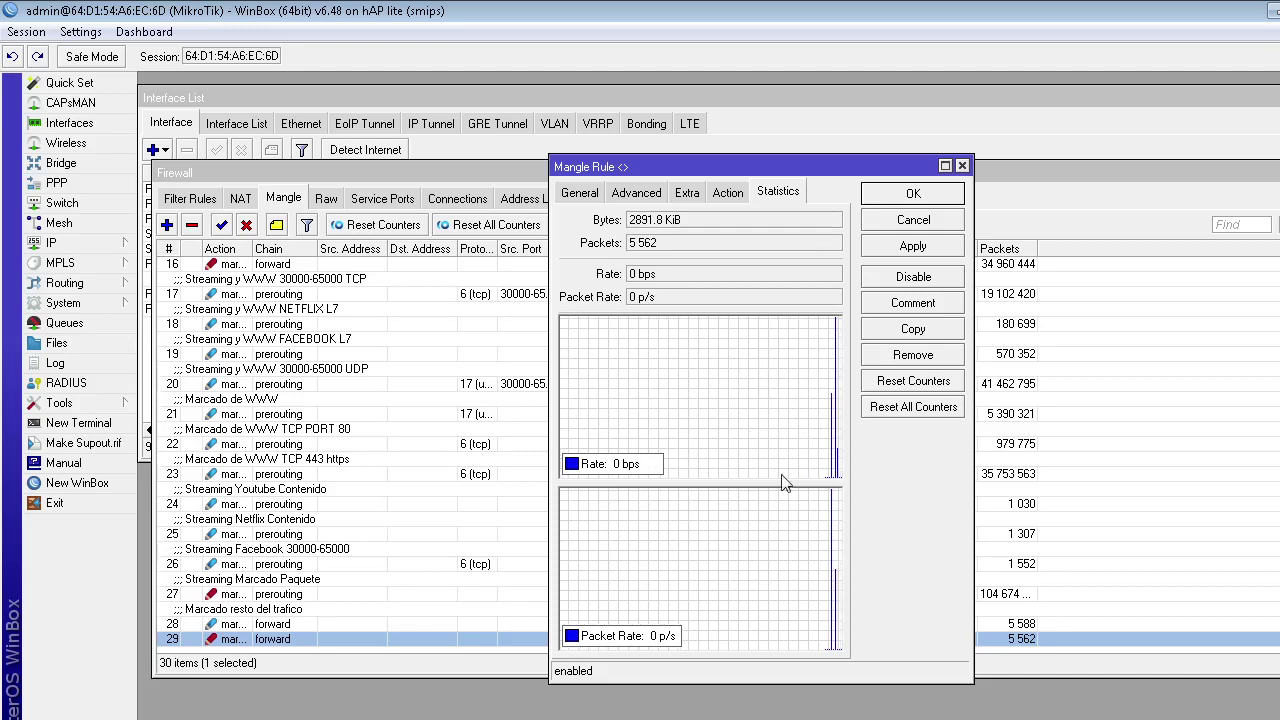
key("Escape")
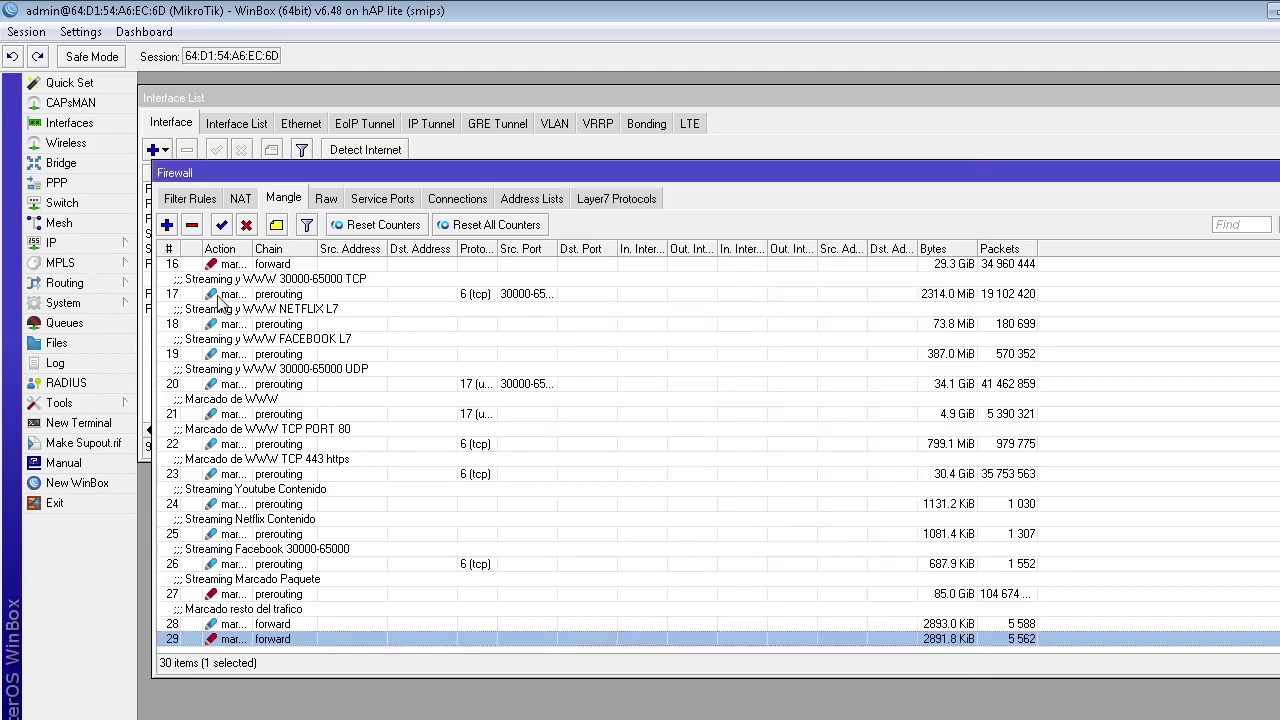
Open the queue tree, inspect the streaming queue's settings and a blank new queue form, and close both without saving.
left_click(62, 323)
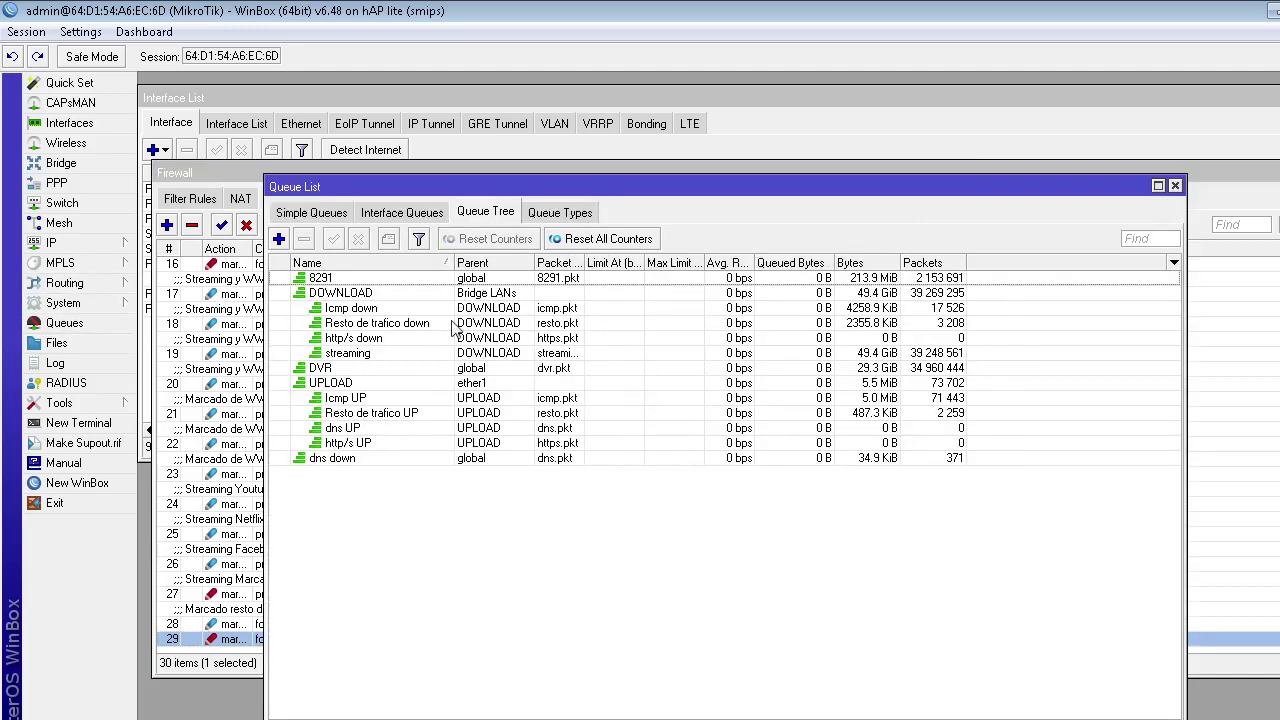
double_click(368, 356)
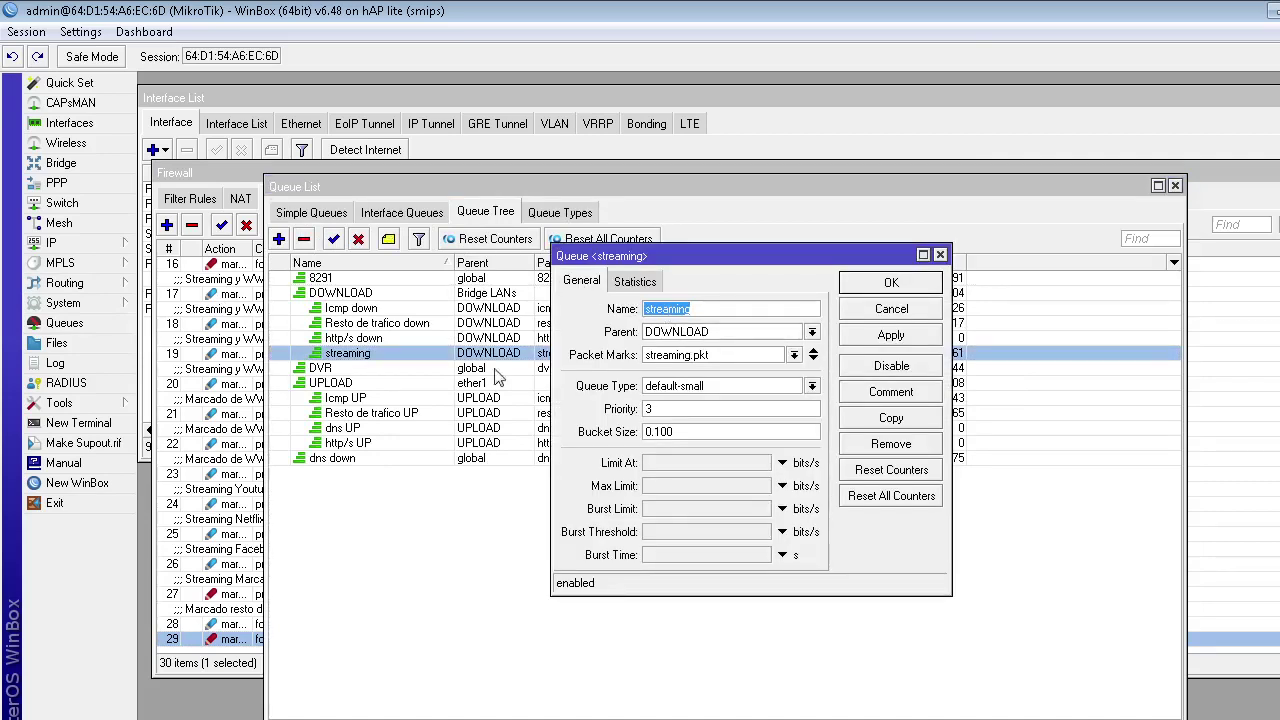
key("Escape")
left_click(279, 239)
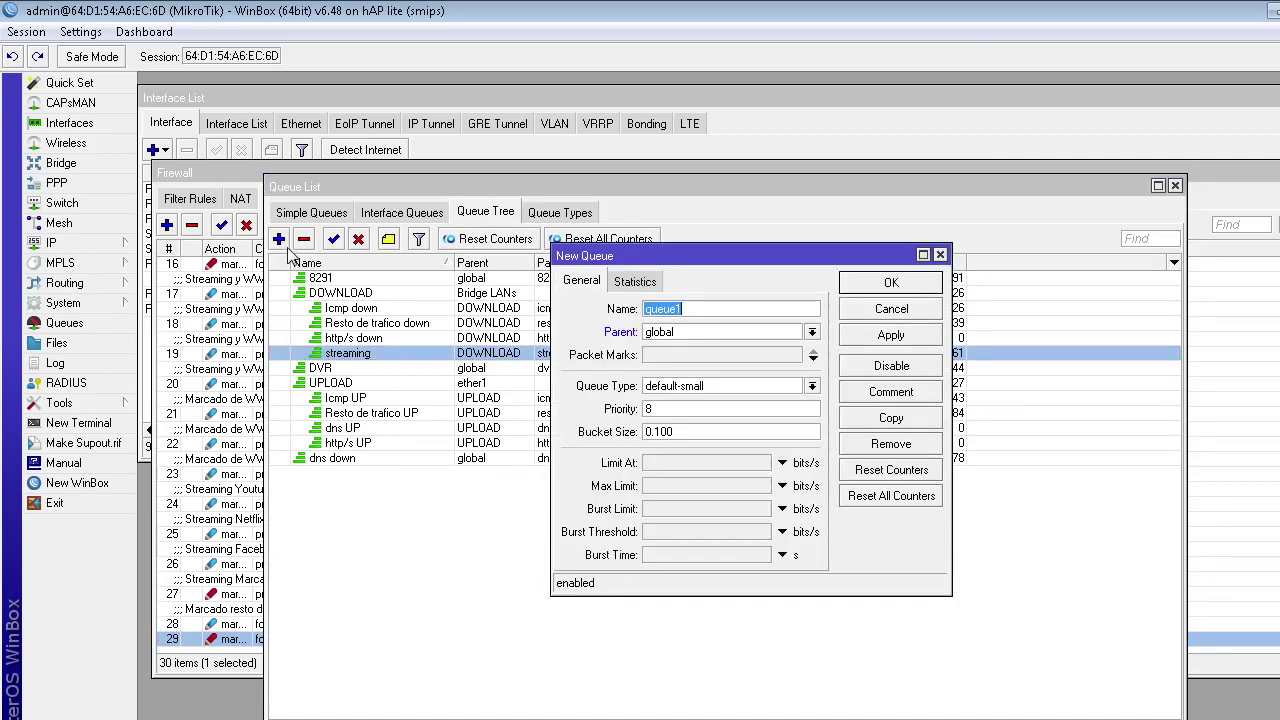
key("Escape")
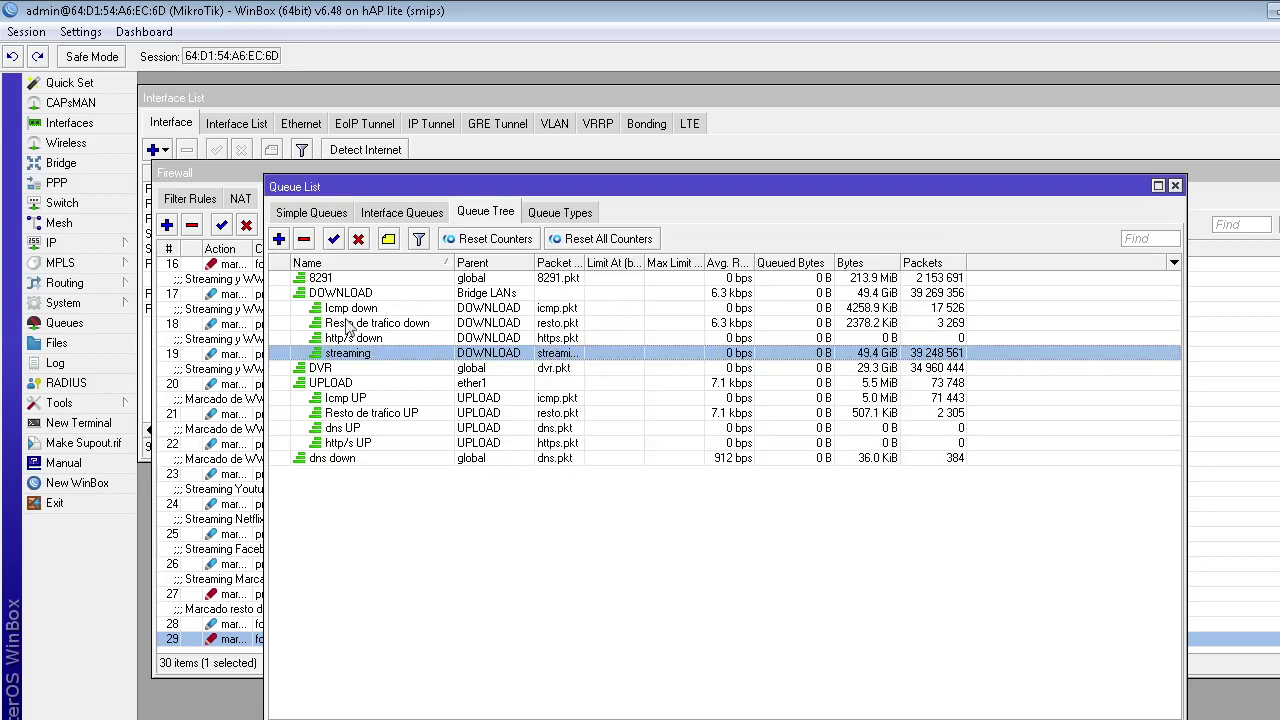
Rename the streaming queue under DOWNLOAD to "streaming y navegacion" and apply the change.
double_click(347, 356)
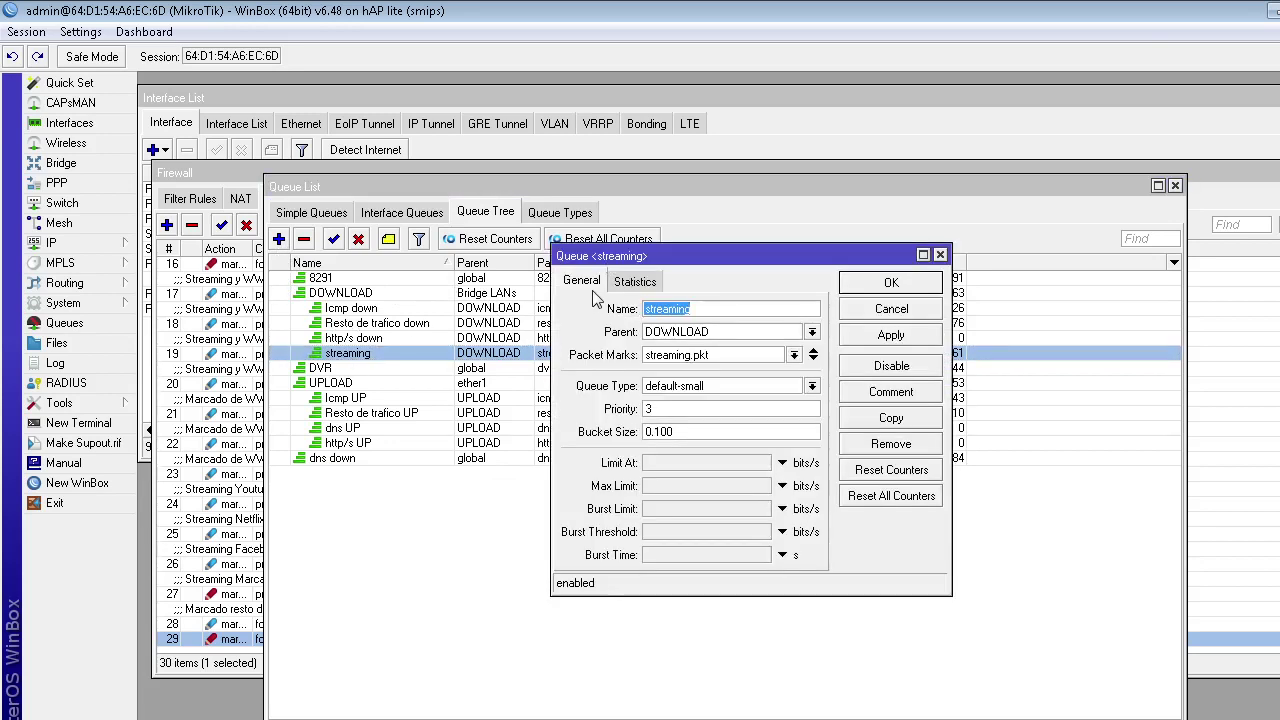
left_click(757, 306)
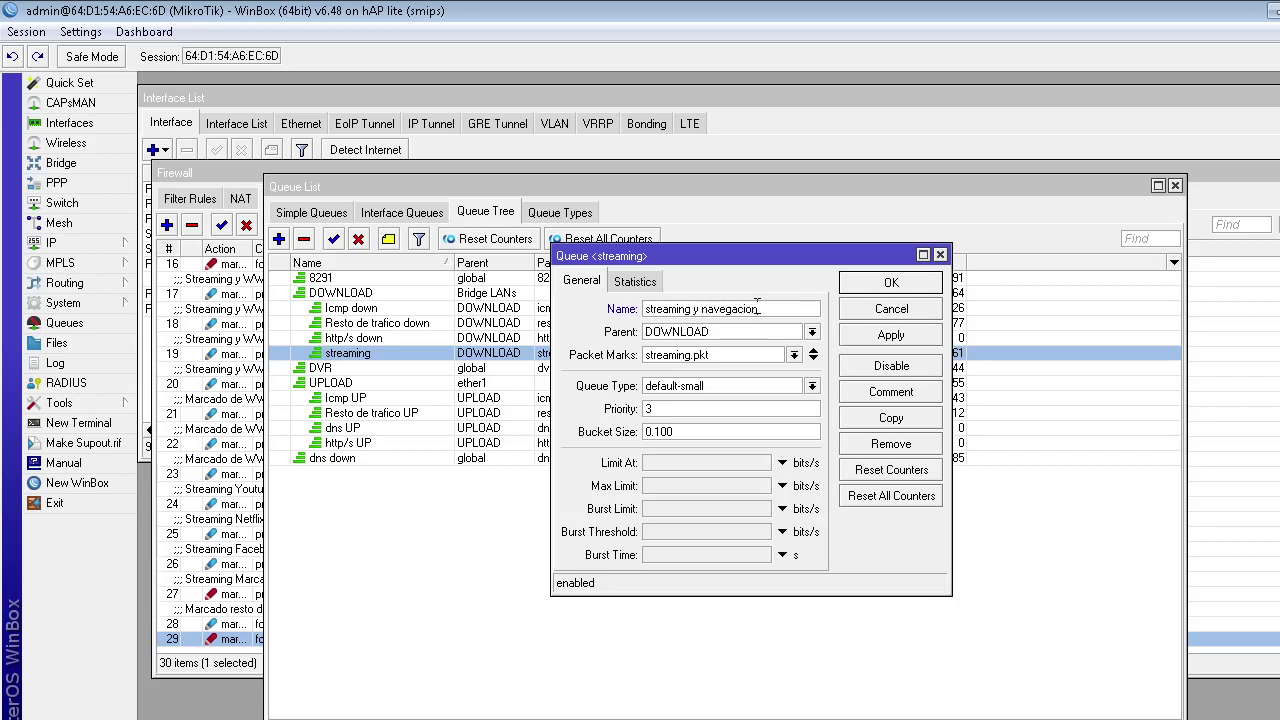
left_click(881, 342)
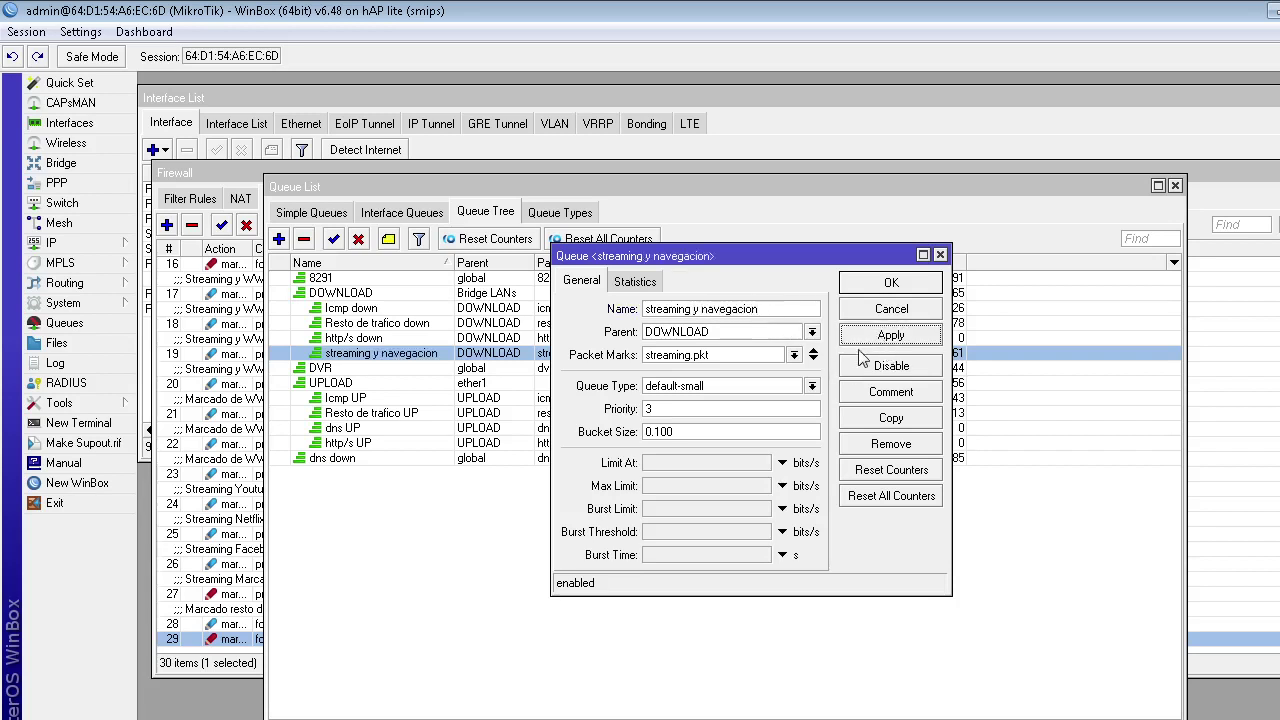
Review the possible parents for the streaming y navegacion queue, try global, and set the parent back to DOWNLOAD.
left_click(720, 334)
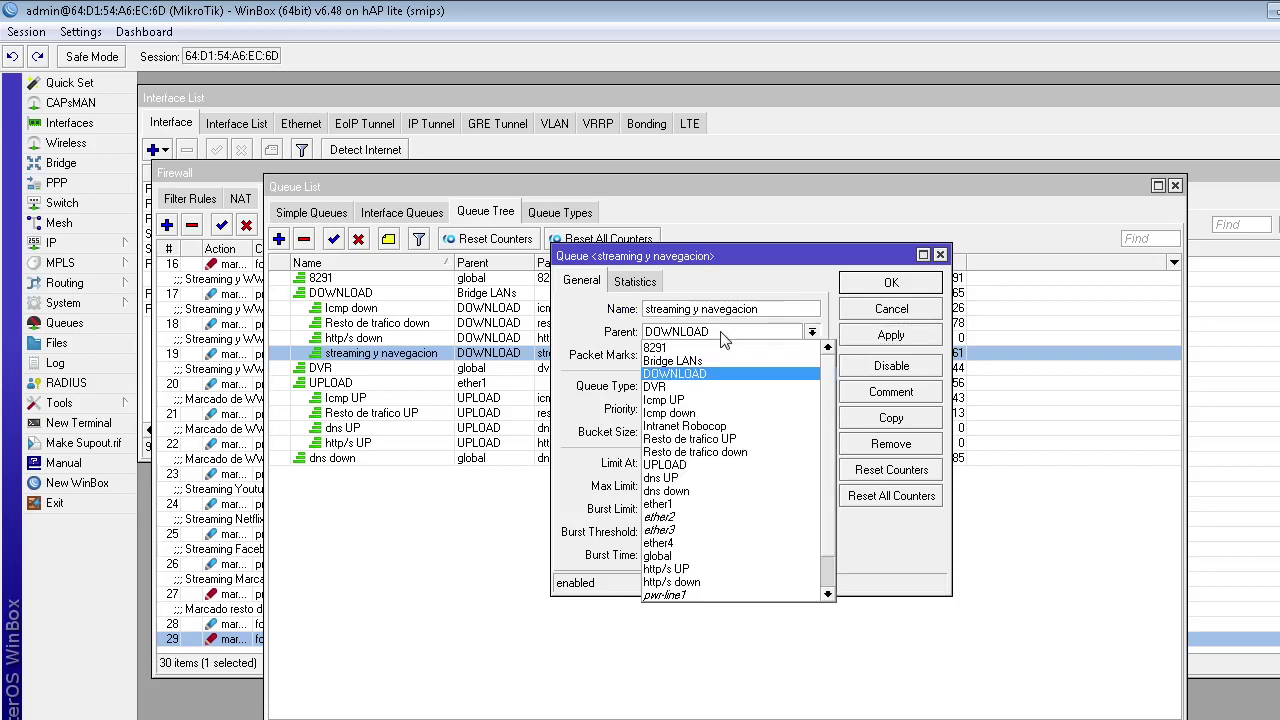
left_click(721, 376)
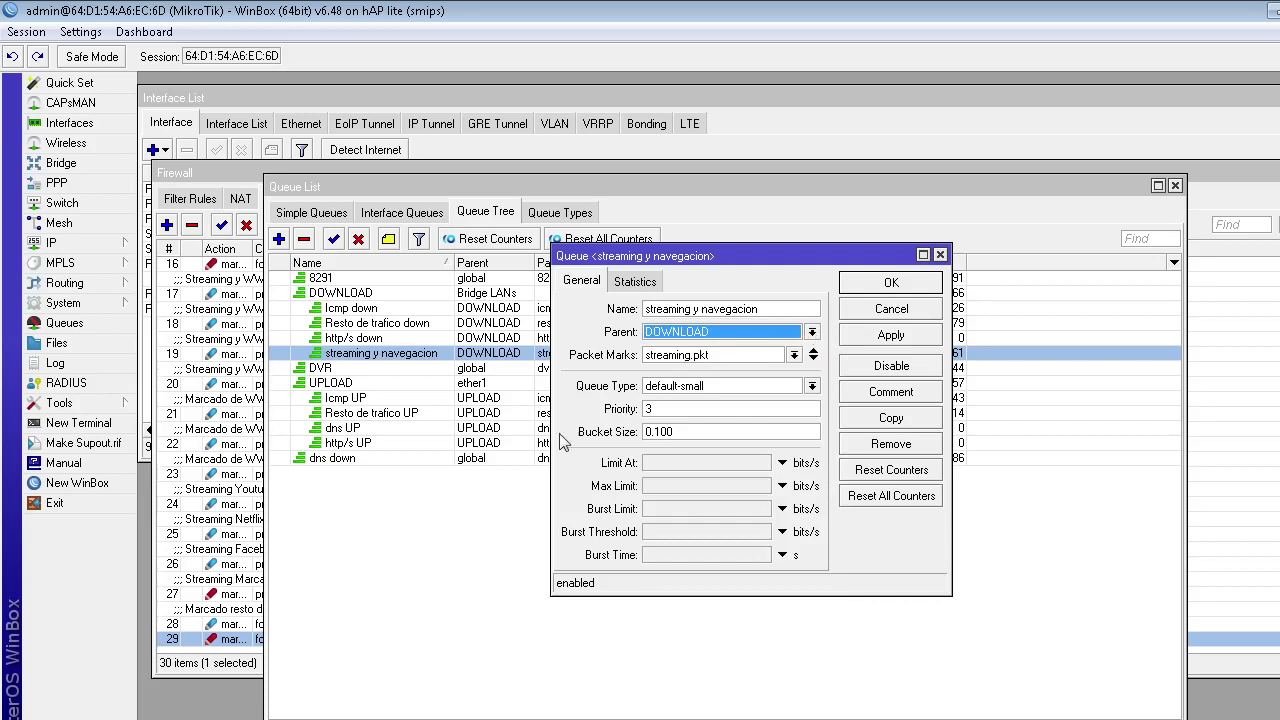
left_click(811, 332)
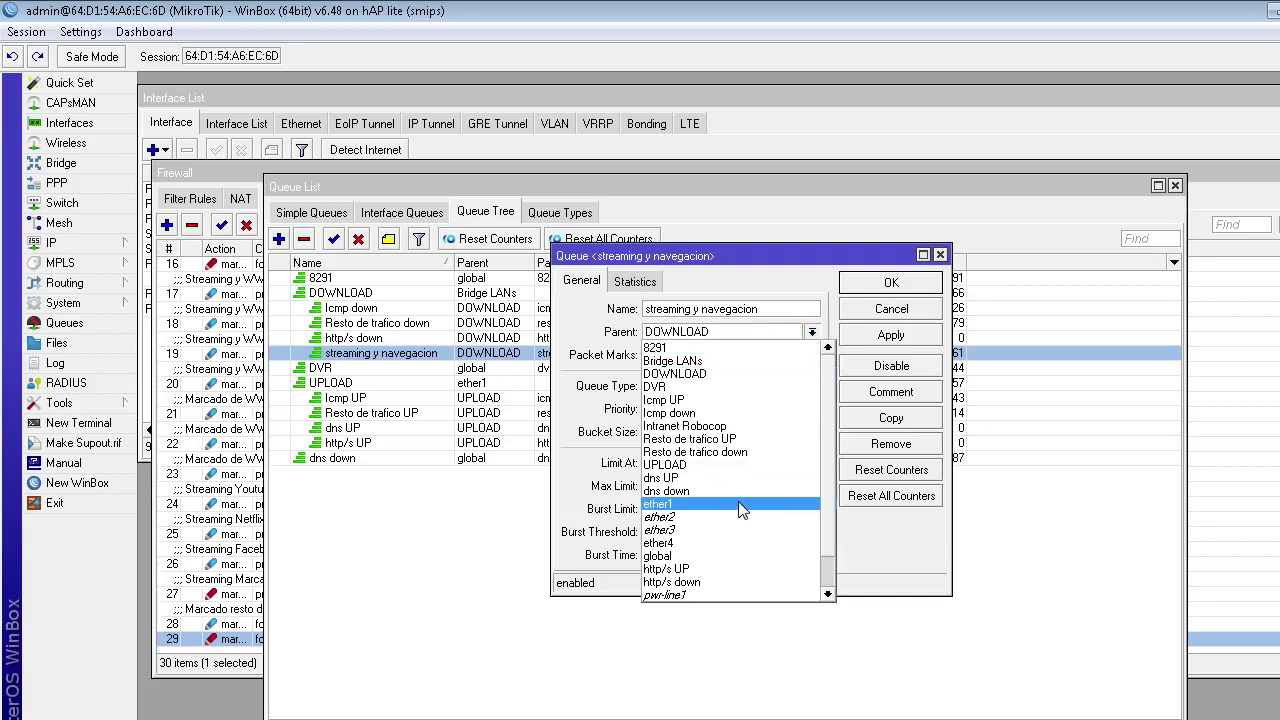
left_click(751, 557)
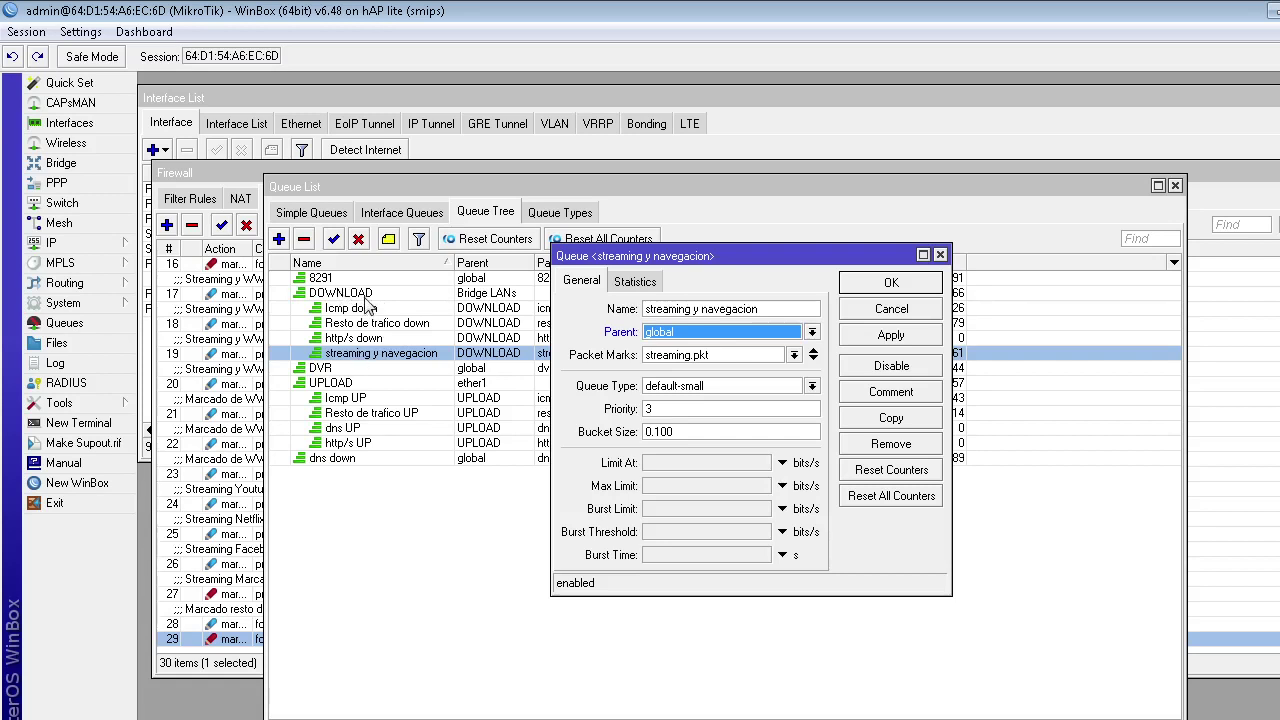
left_click(812, 333)
left_click(786, 373)
Examine the streaming y navegacion queue's statistics, highlight its byte counter, and return to its general settings.
left_click(638, 282)
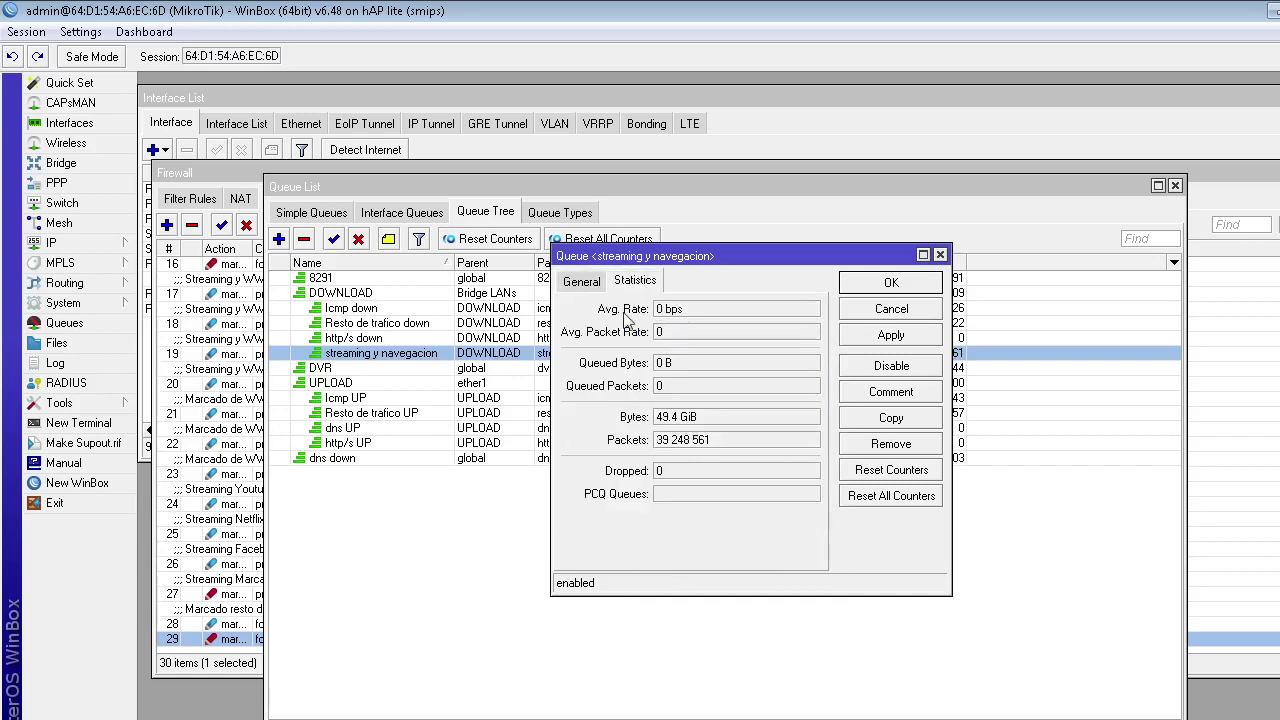
double_click(686, 414)
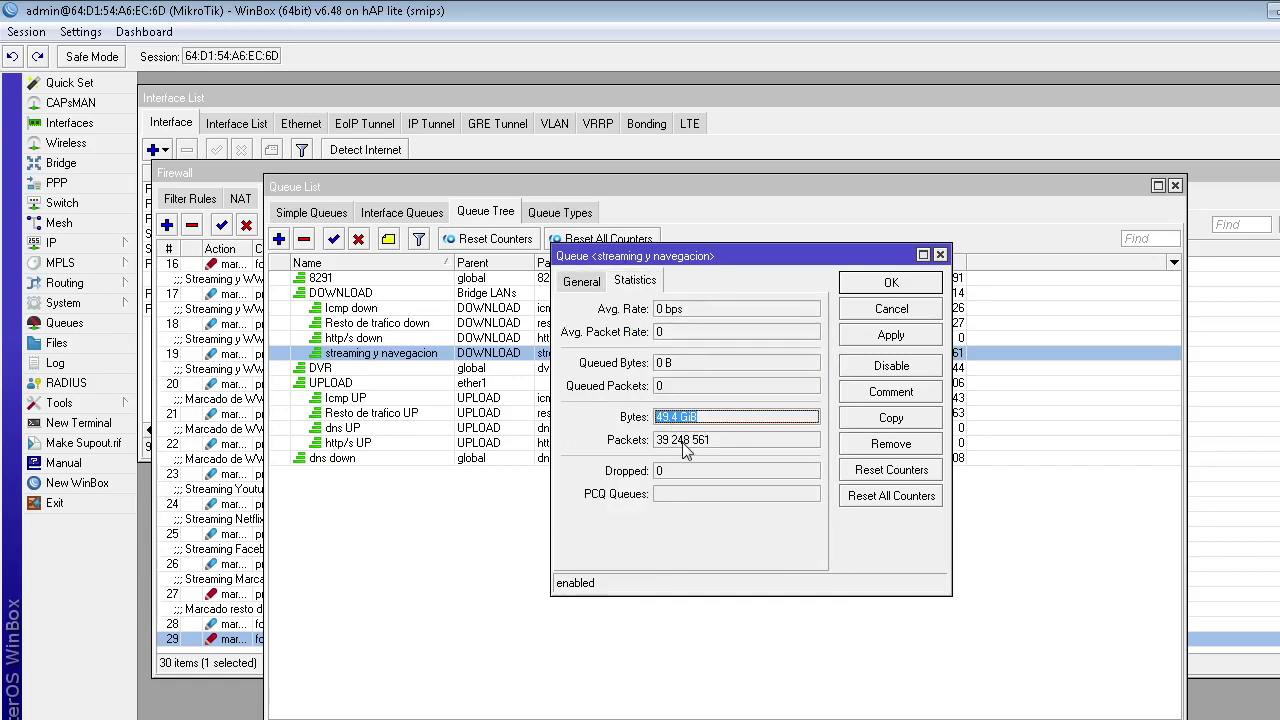
left_click(582, 283)
Keep the queue type at default-small, the parent at DOWNLOAD and the priority at 3, and accept the queue.
left_click(812, 386)
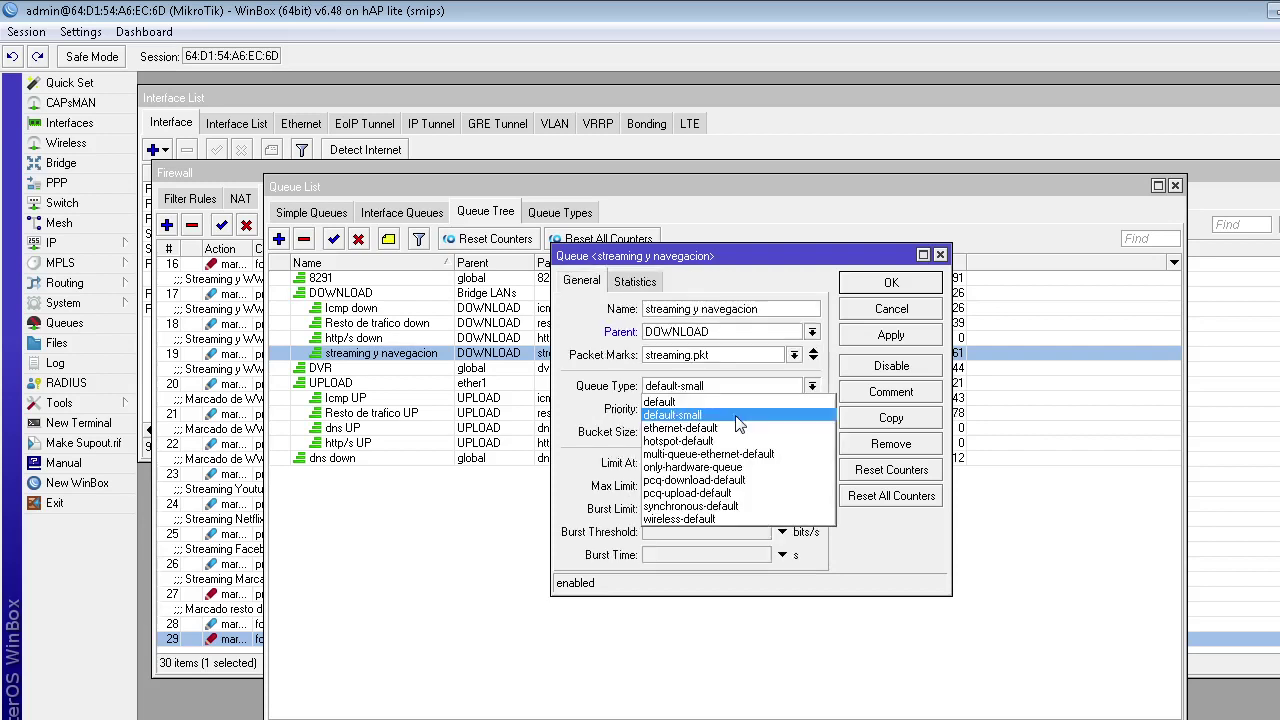
left_click(737, 414)
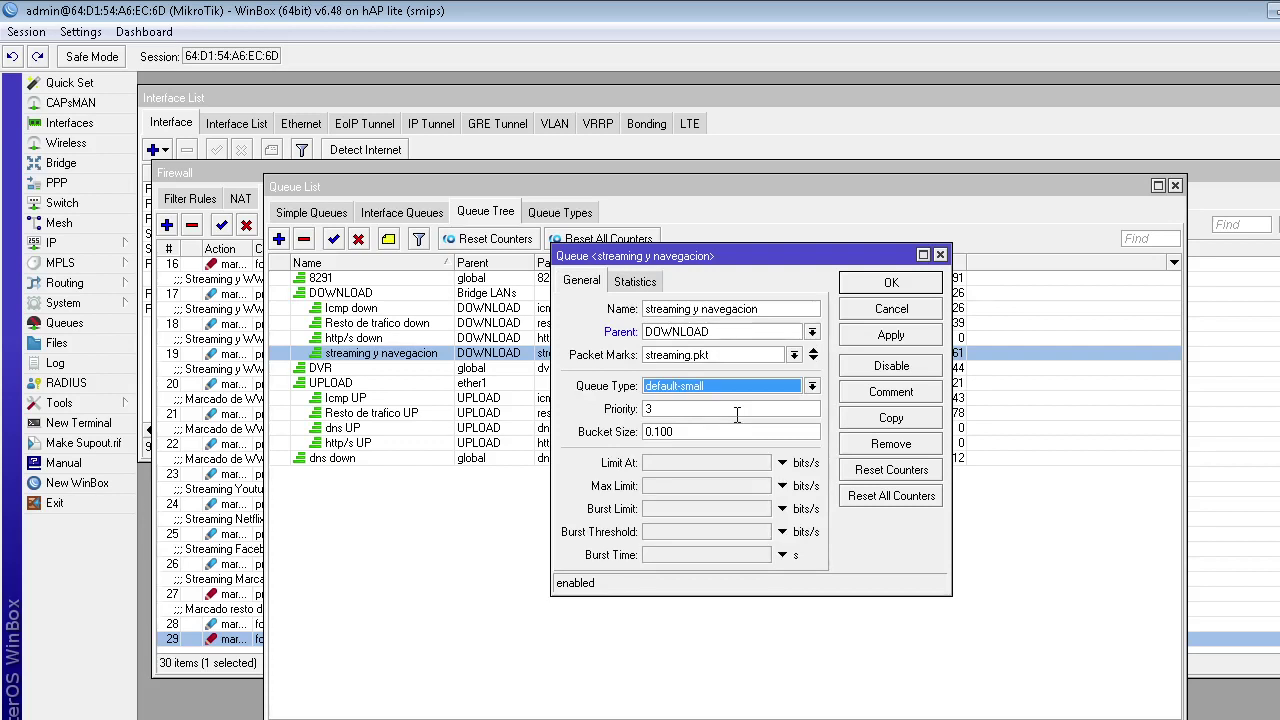
left_click(740, 332)
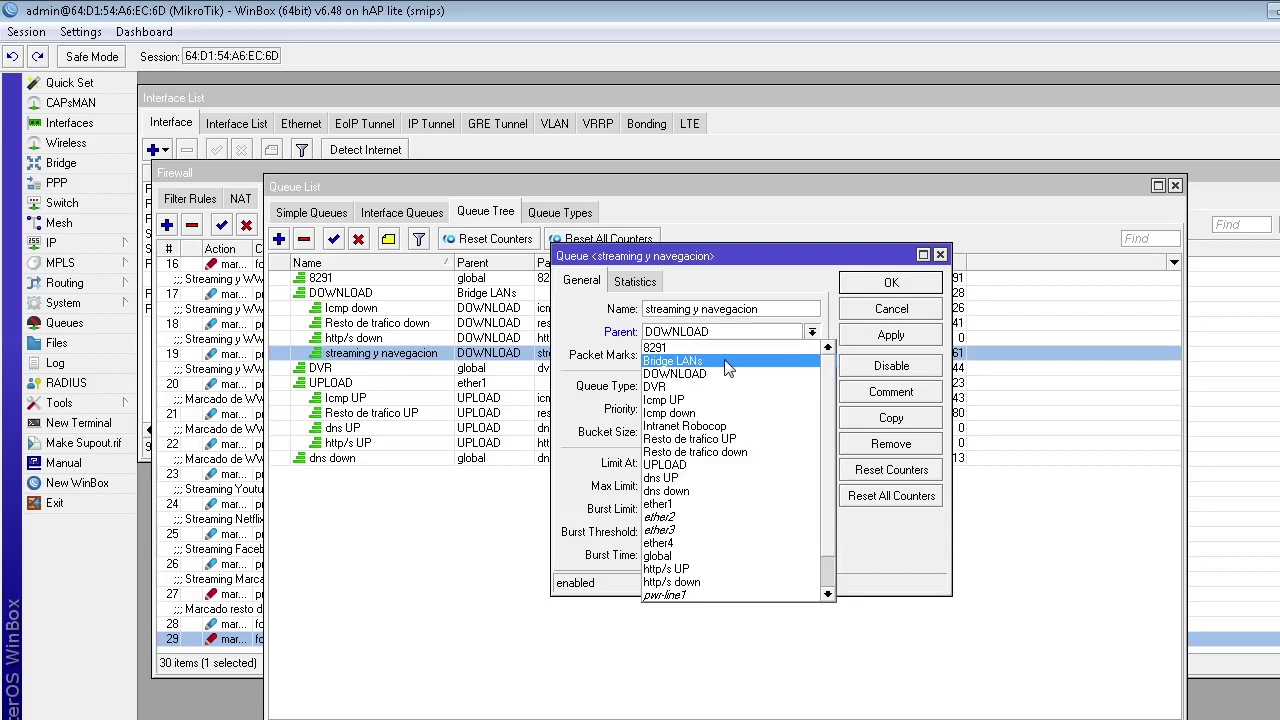
left_click(765, 409)
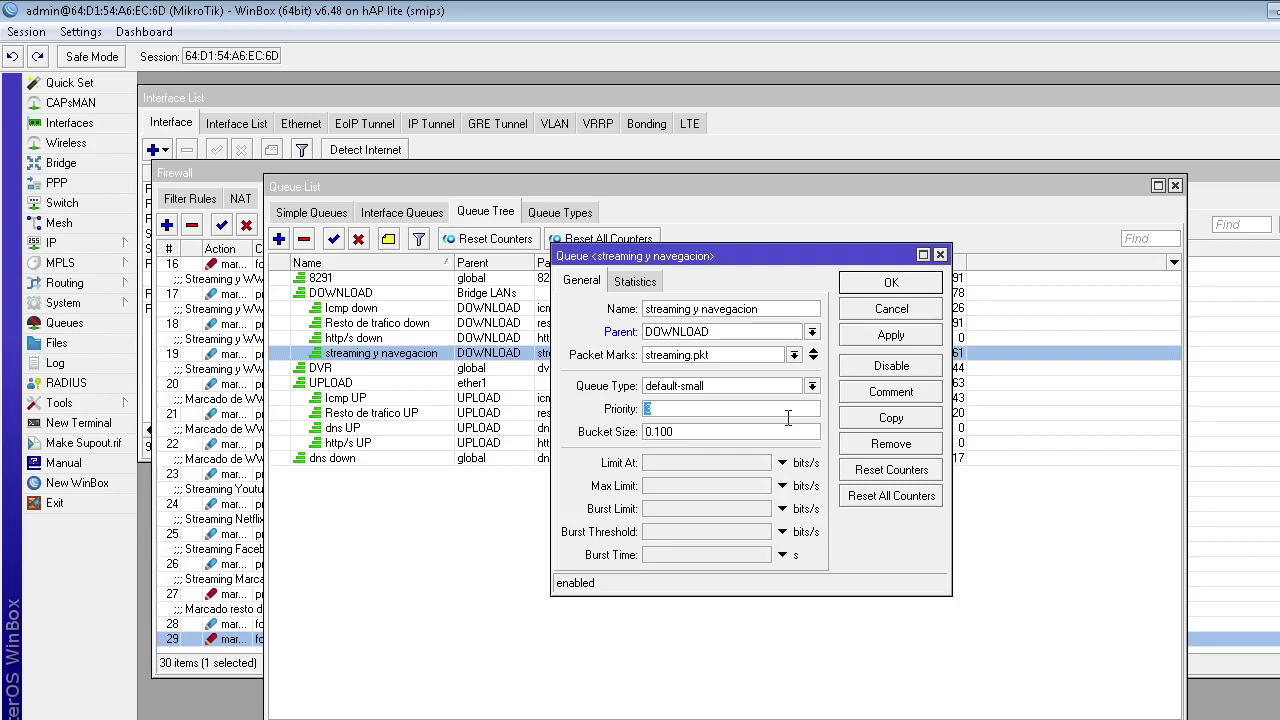
key("Return")
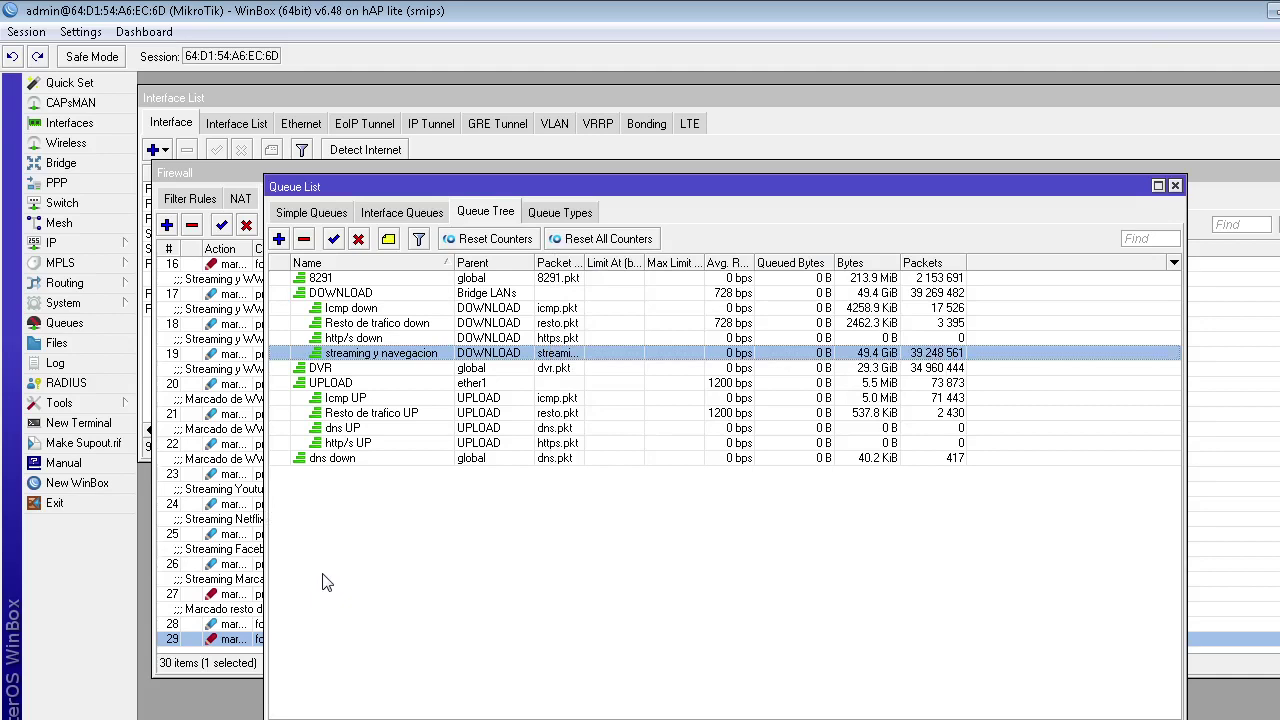
Return to the mangle rules and review the WWW port 80, Streaming Youtube Contenido, DNS and 41 ipv6 marking rules.
left_click(345, 400)
left_click(345, 440)
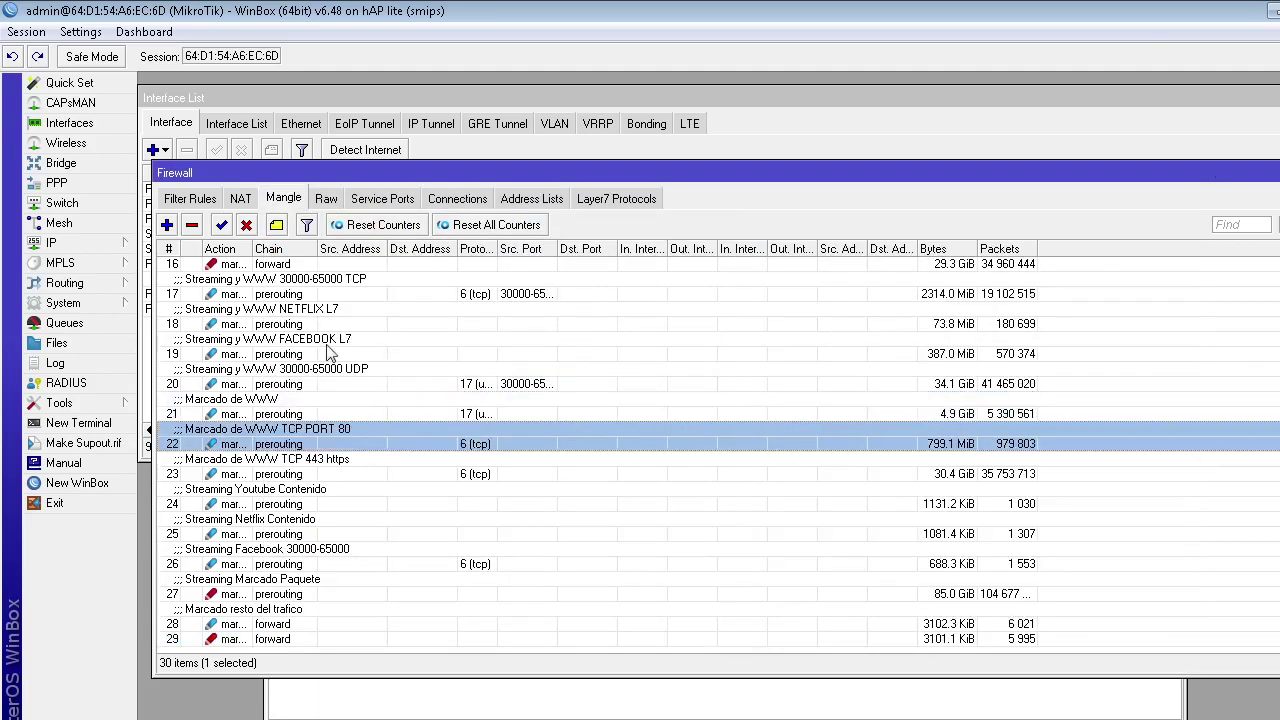
left_click(335, 395)
left_click(370, 505)
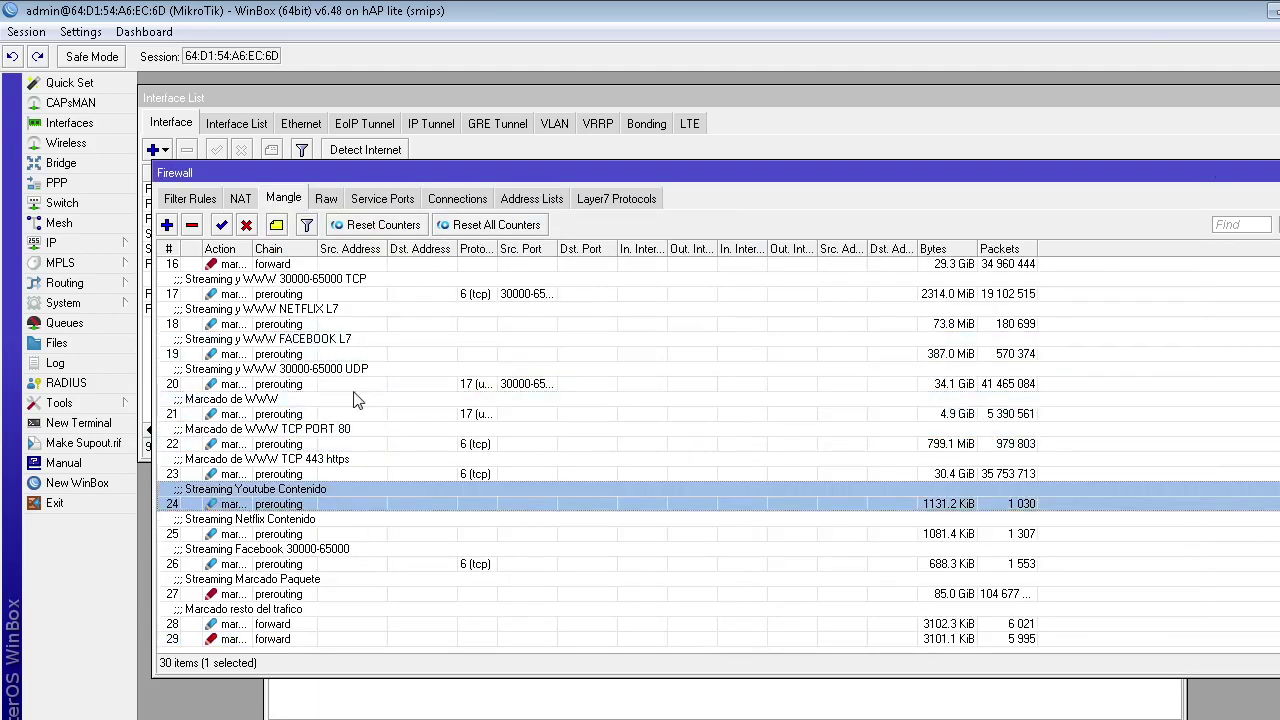
scroll(357, 400, "up", 3)
scroll(357, 400, "up", 5)
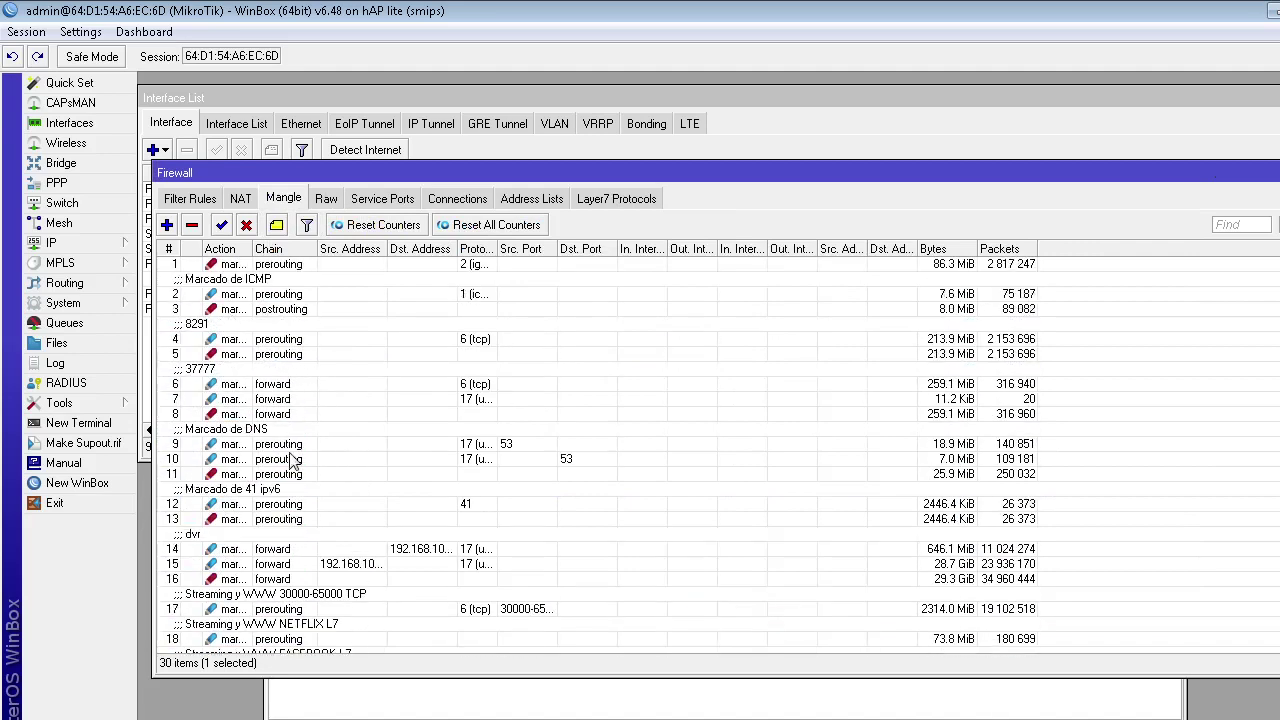
left_click(297, 460)
left_click(330, 501)
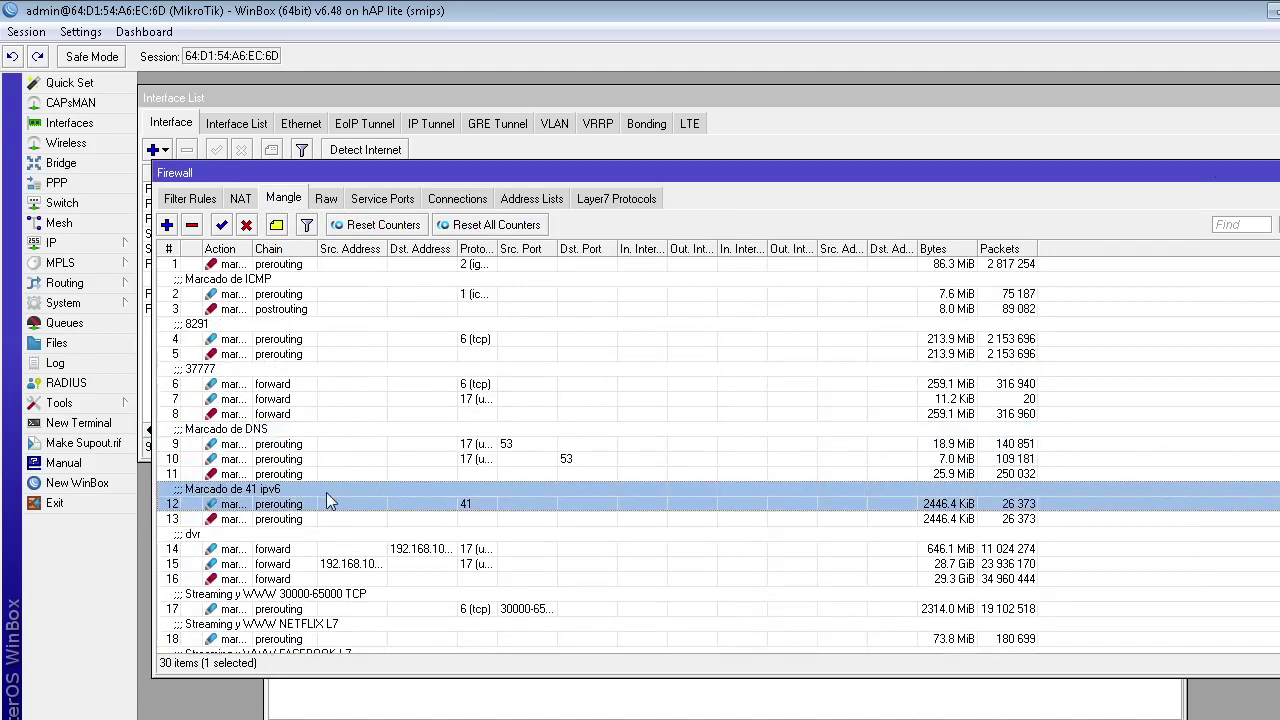
Examine the byte counters of the three dvr mangle rules and reopen the queue tree for comparison.
left_click(340, 553)
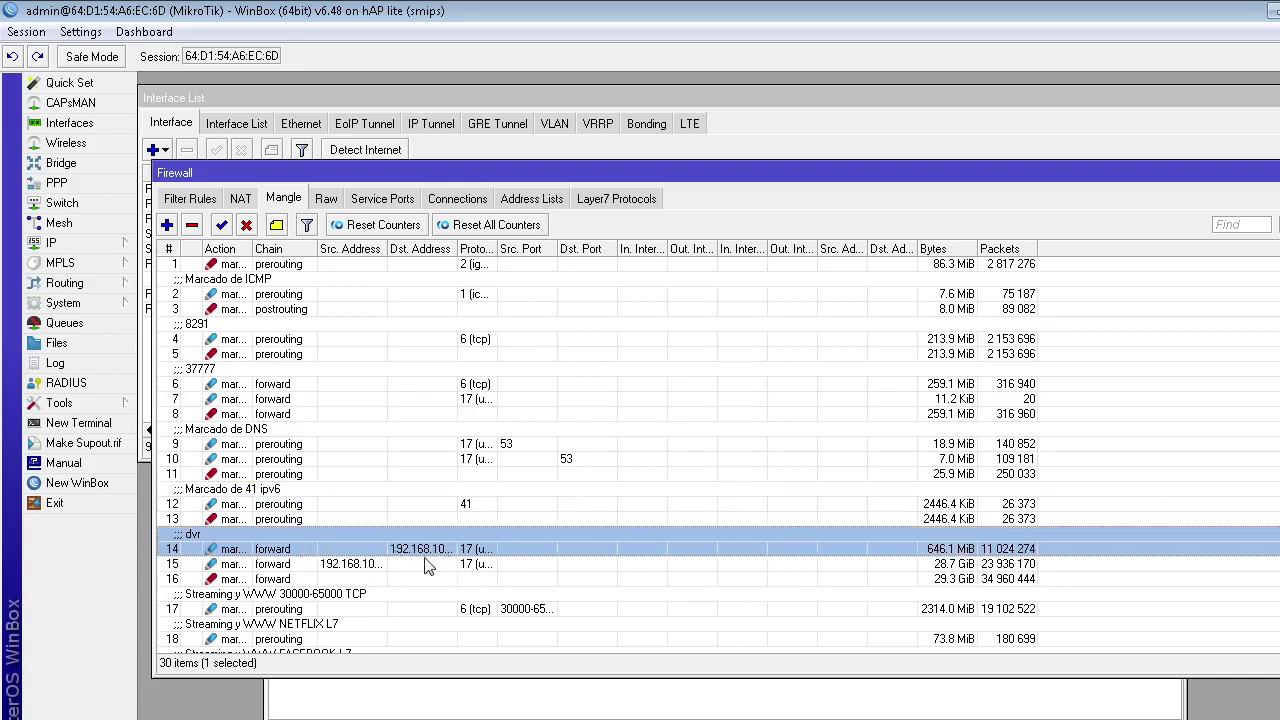
left_click(962, 579)
left_click(958, 564)
left_click(955, 549)
left_click(90, 322)
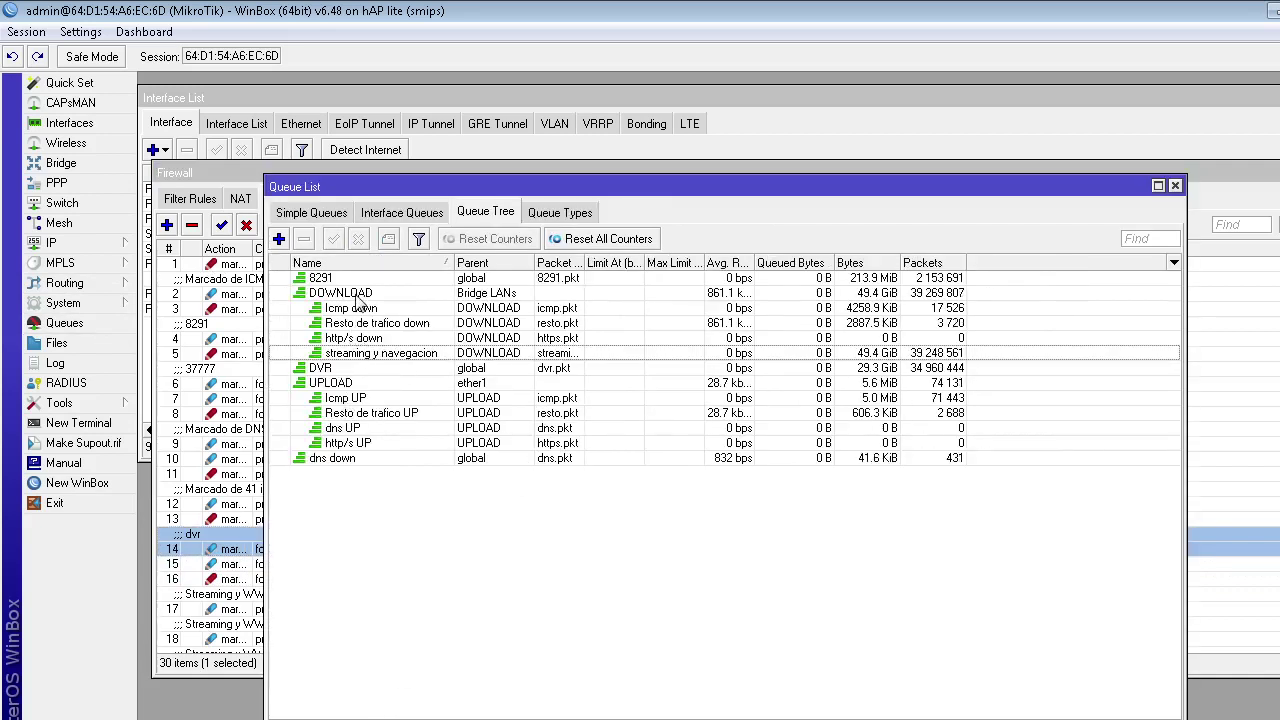
Open the DVR queue and review its parent, dvr.pkt packet mark and priority.
double_click(343, 370)
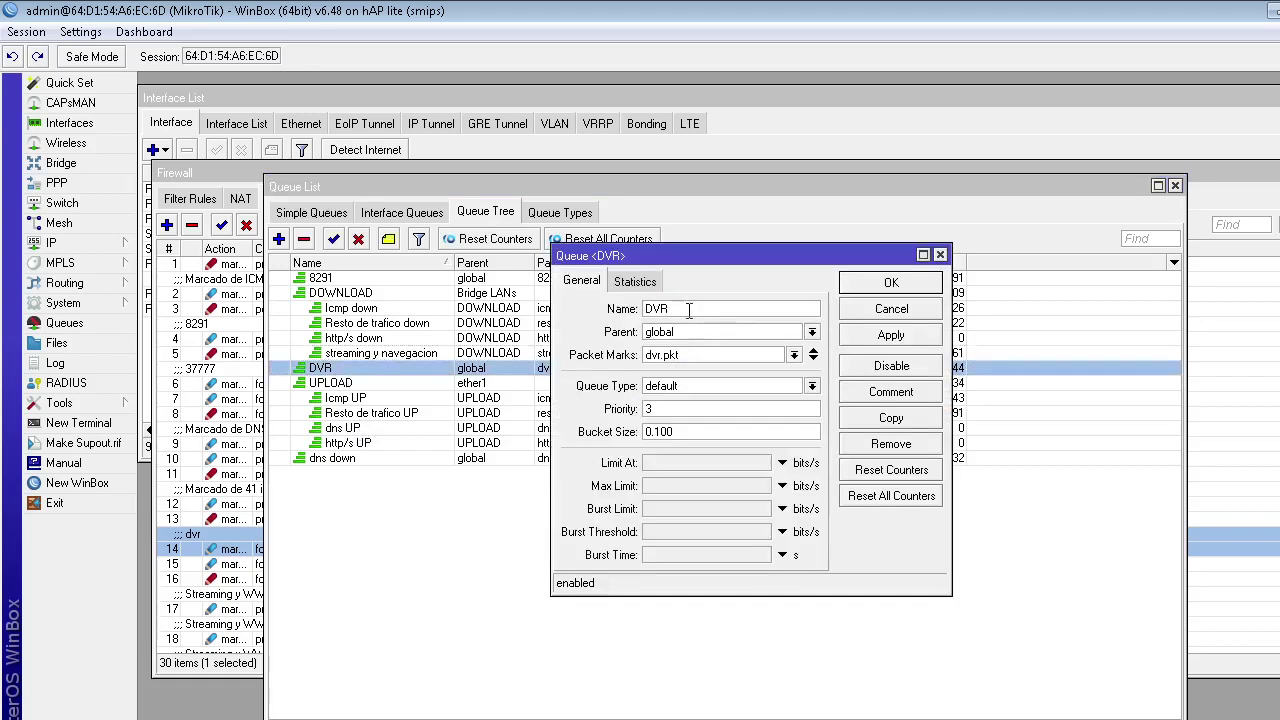
left_click(716, 332)
left_click(716, 332)
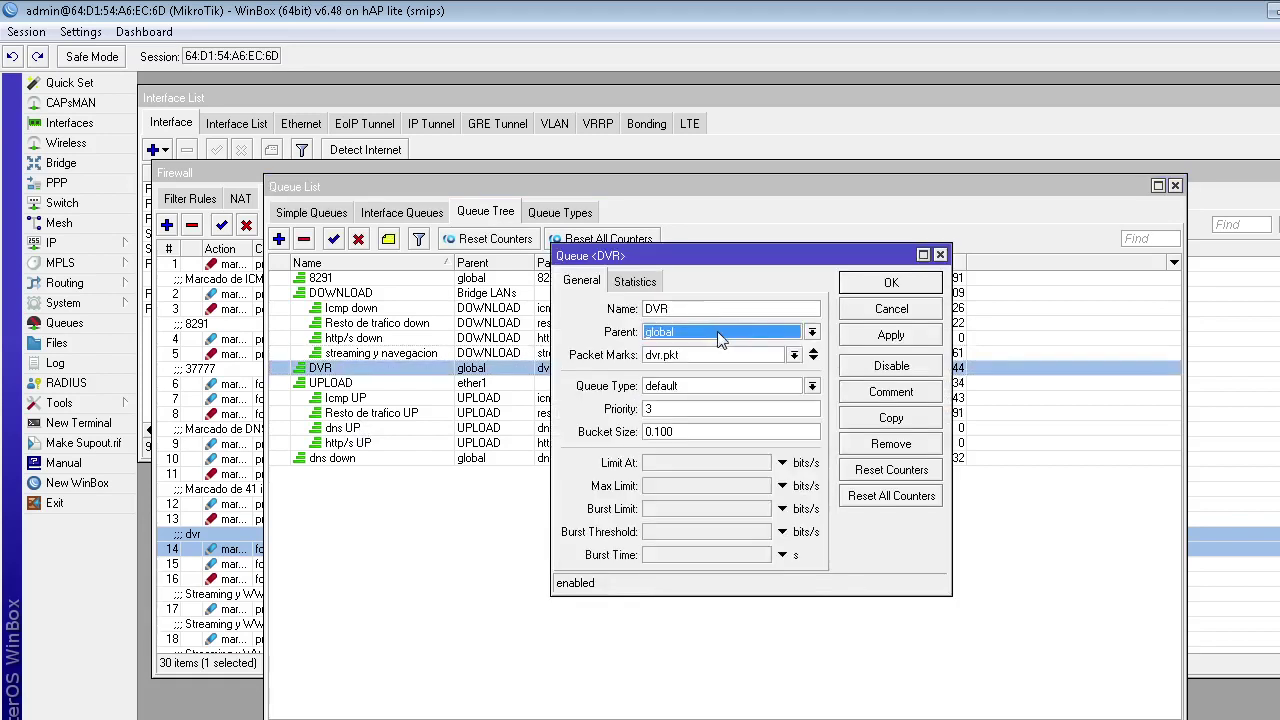
double_click(734, 356)
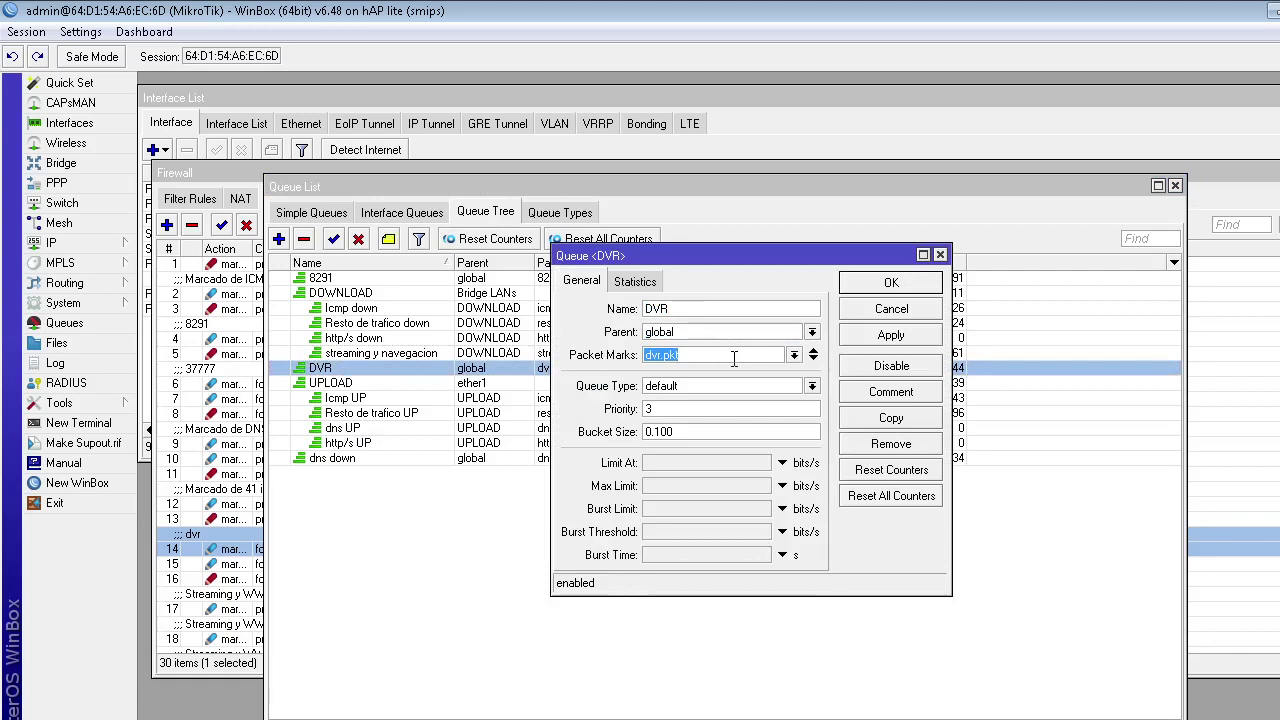
double_click(680, 412)
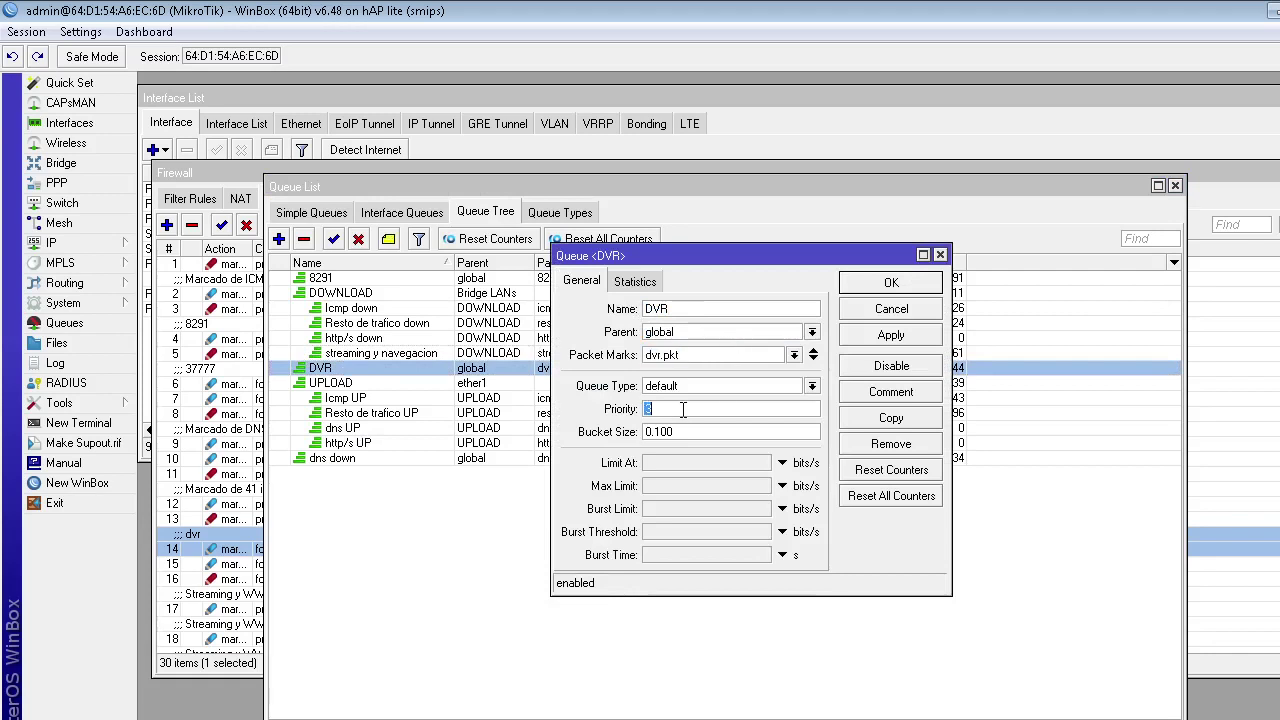
Set the streaming y navegacion queue's priority to 4 and accept the change.
left_click(370, 356)
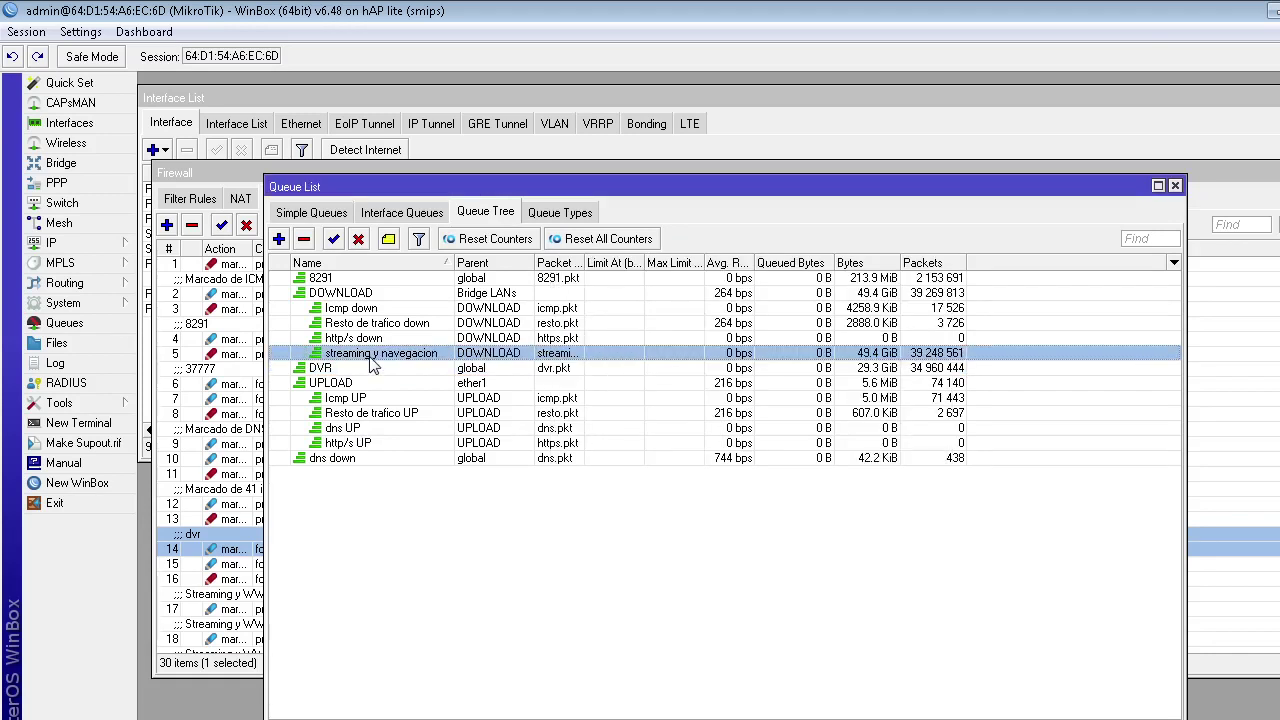
double_click(372, 362)
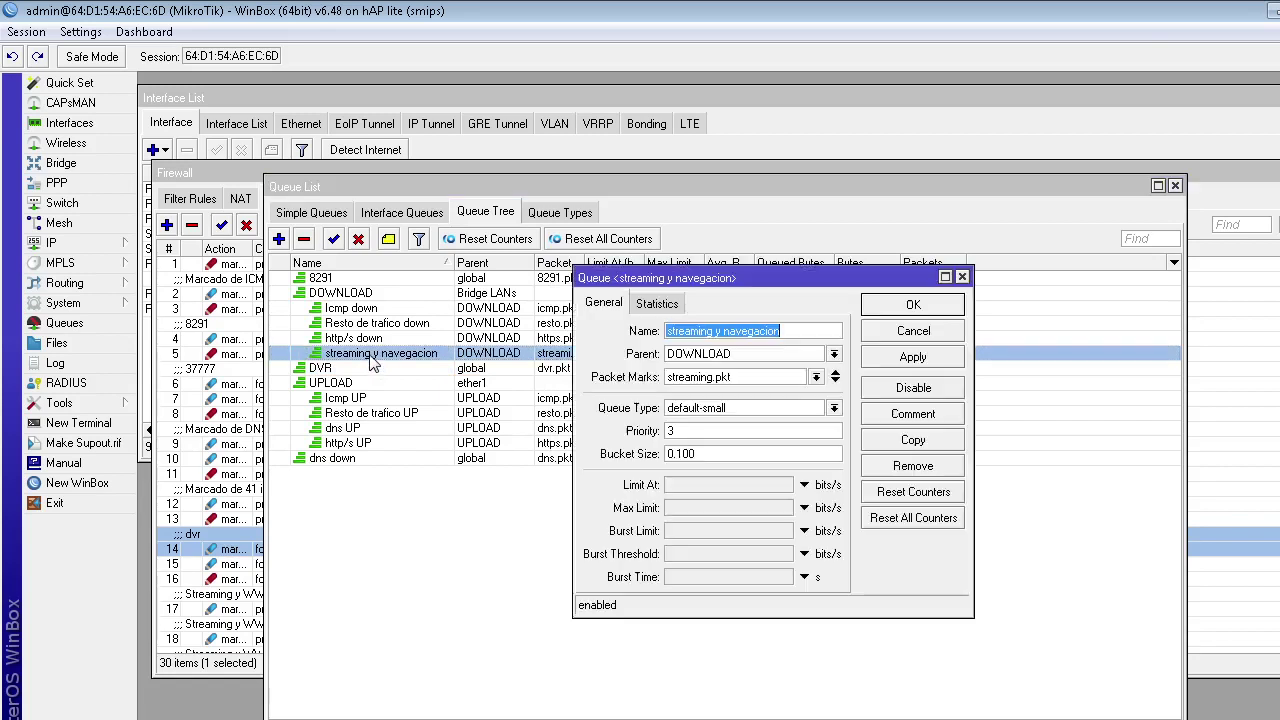
left_click(748, 431)
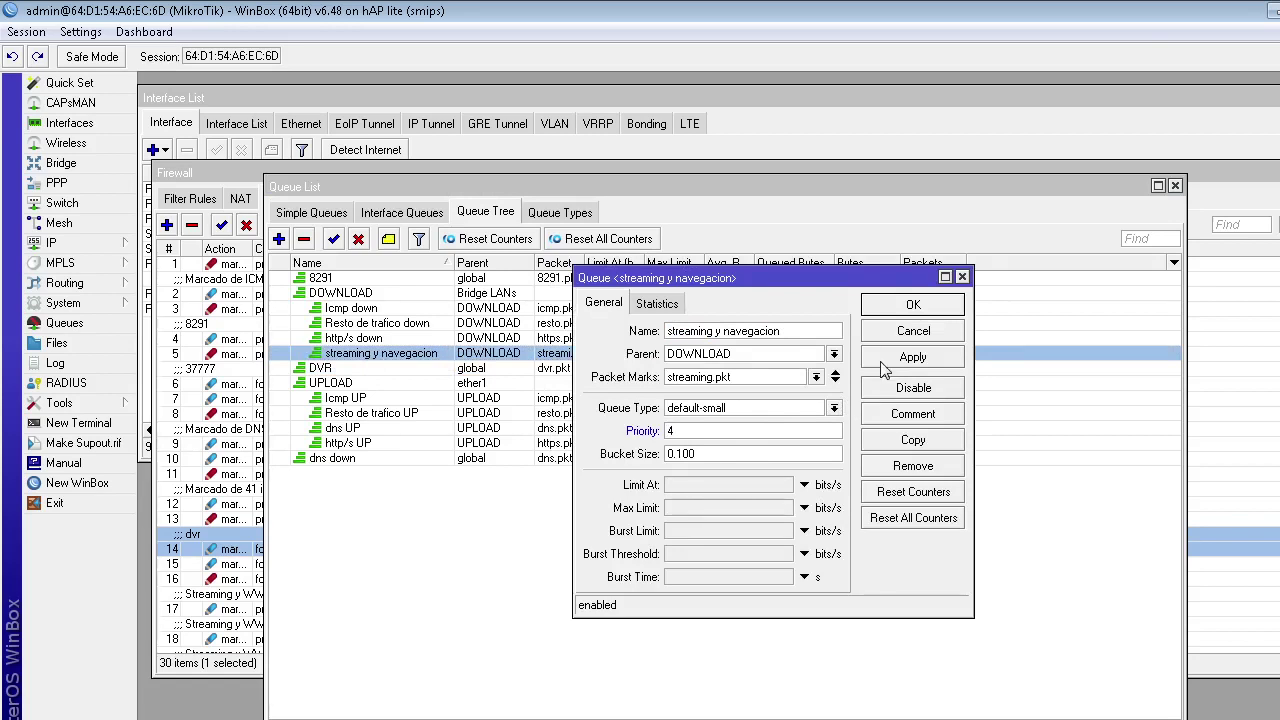
left_click(897, 308)
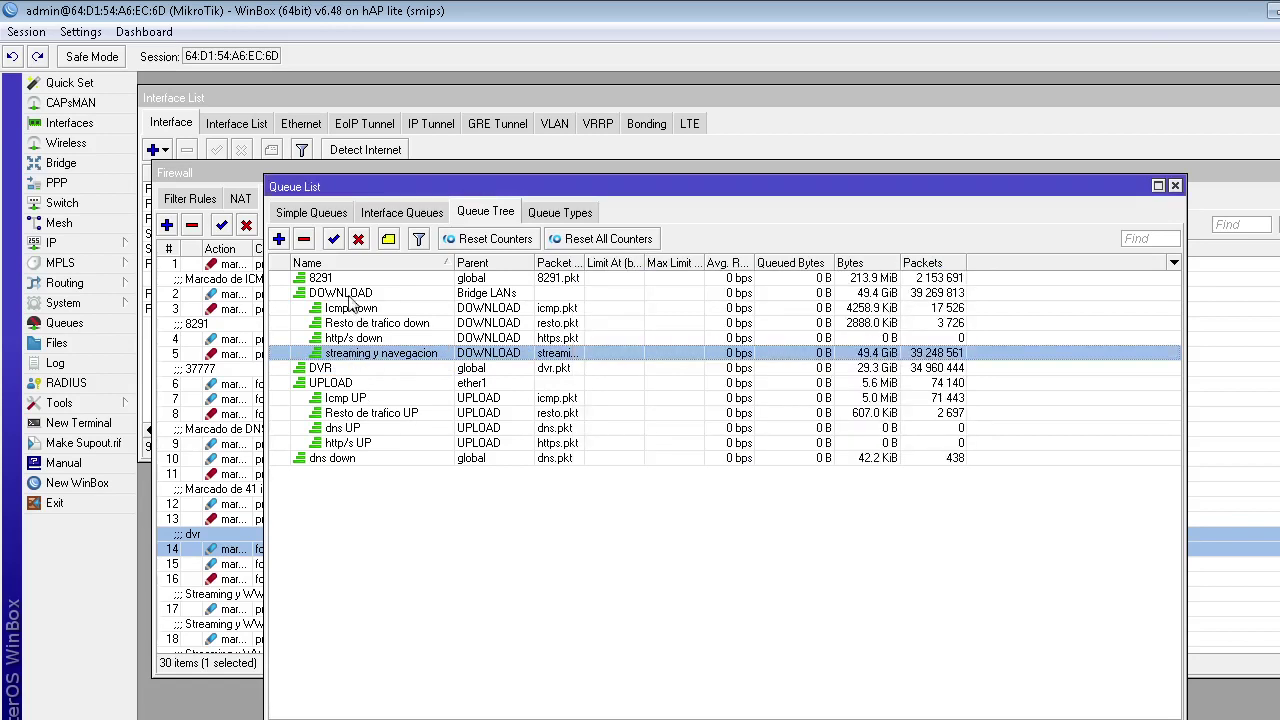
Compare the priorities of the DVR and streaming y navegacion queues, accepting each queue without edits.
double_click(362, 368)
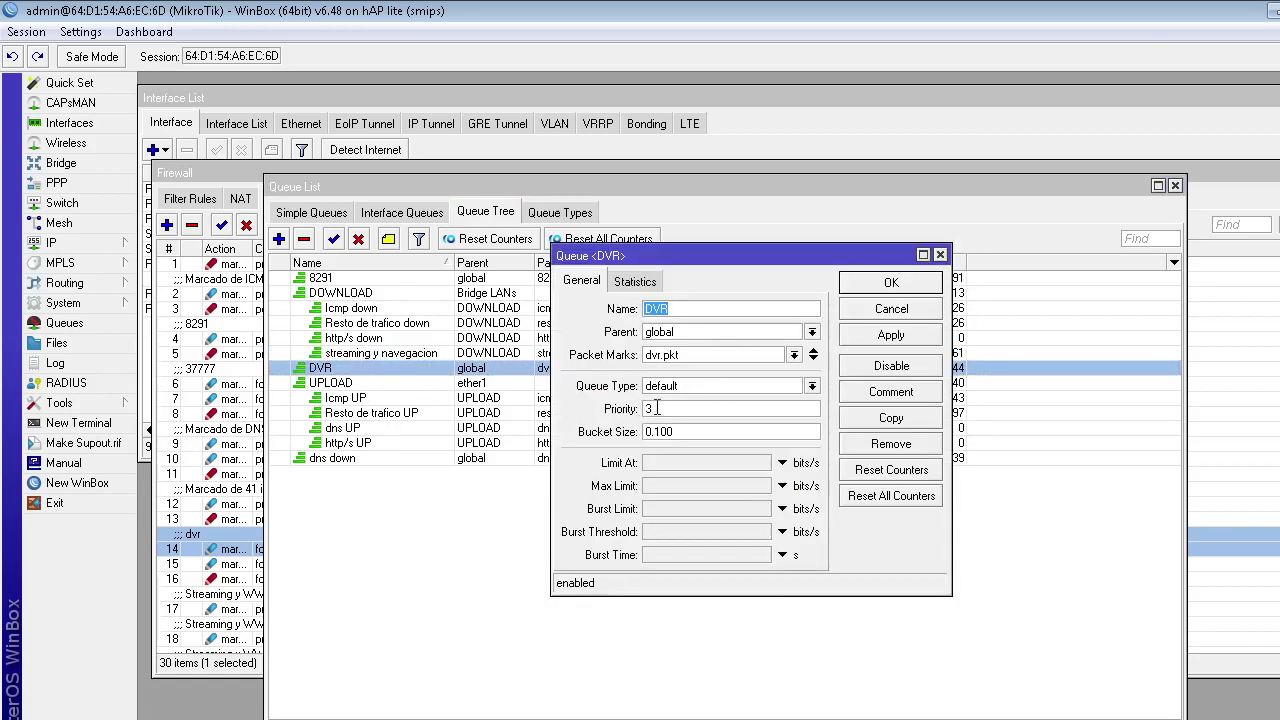
double_click(657, 408)
left_click(870, 283)
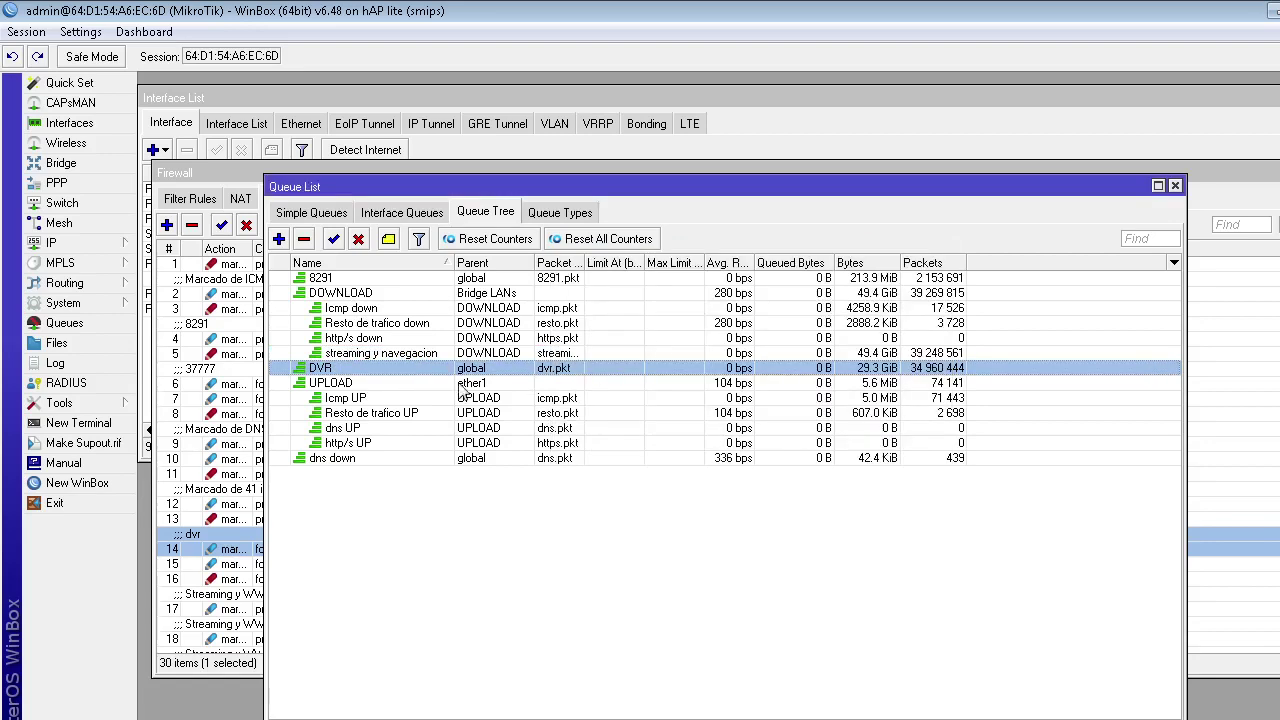
double_click(448, 356)
left_click(715, 406)
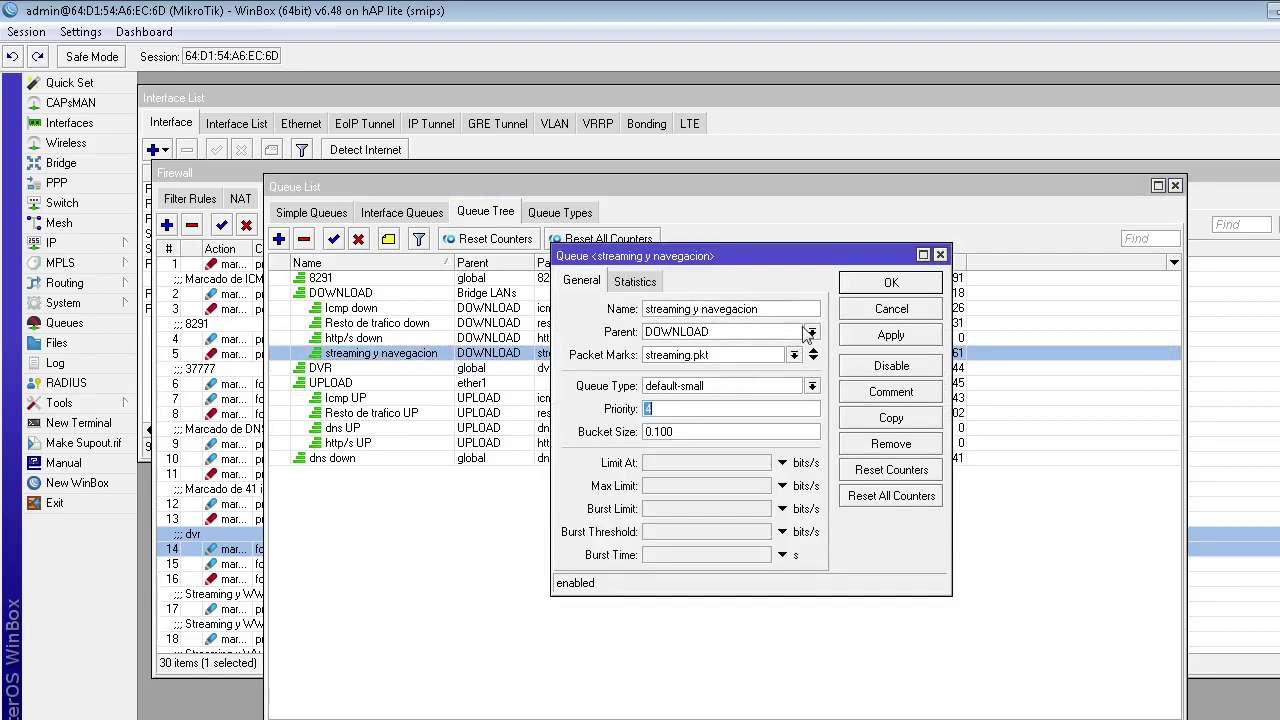
left_click(851, 288)
Reopen the DVR queue, check its priority, highlight the byte counter in its statistics, and close it.
double_click(403, 385)
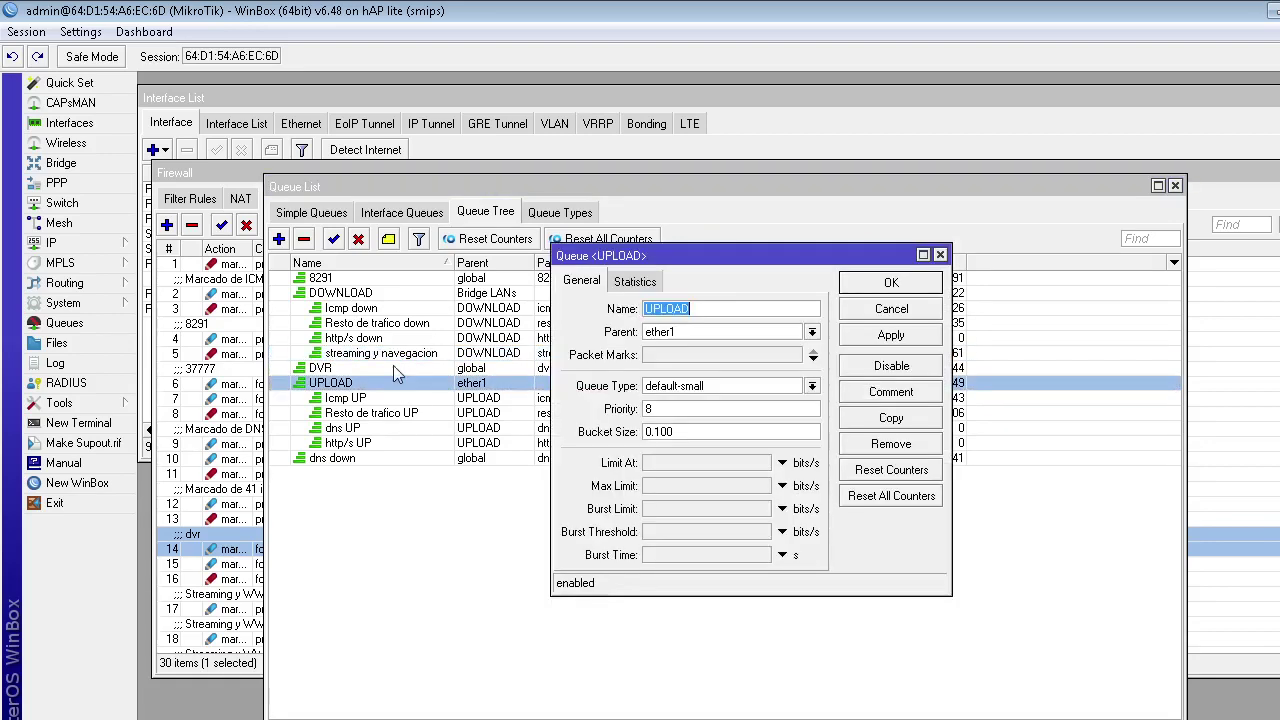
key("Escape")
double_click(391, 368)
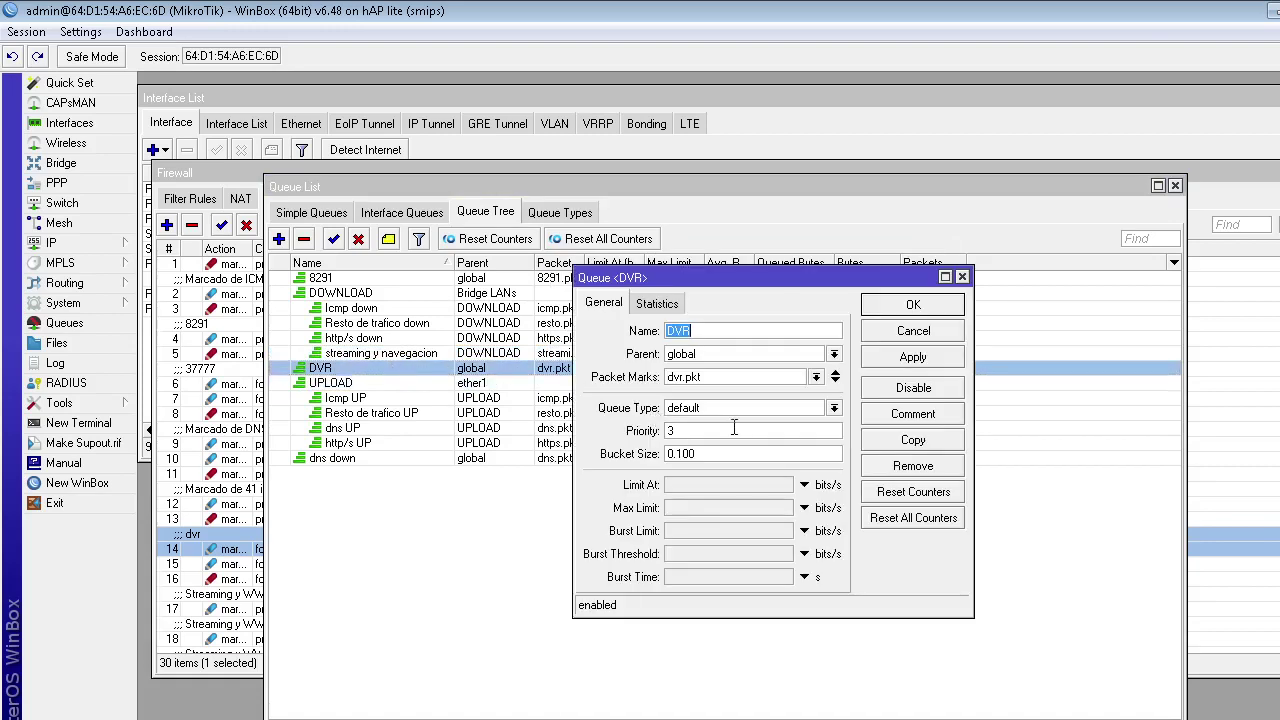
double_click(734, 429)
left_click(648, 304)
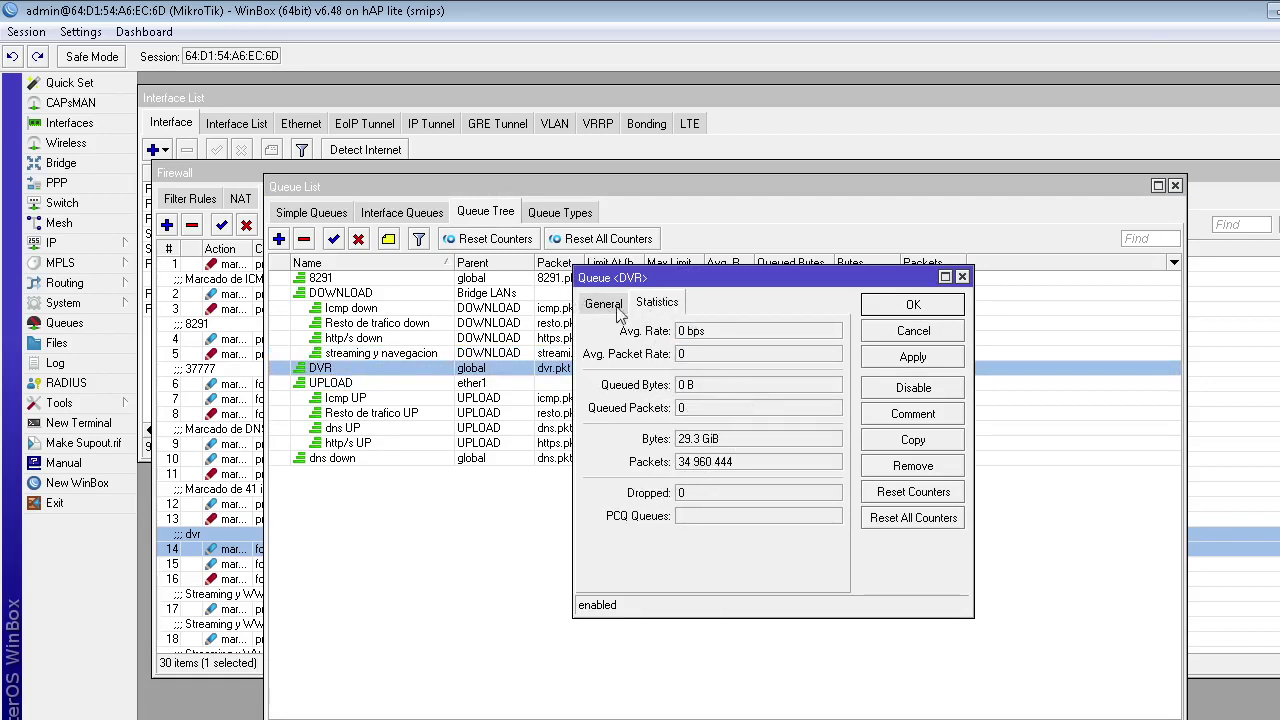
double_click(708, 445)
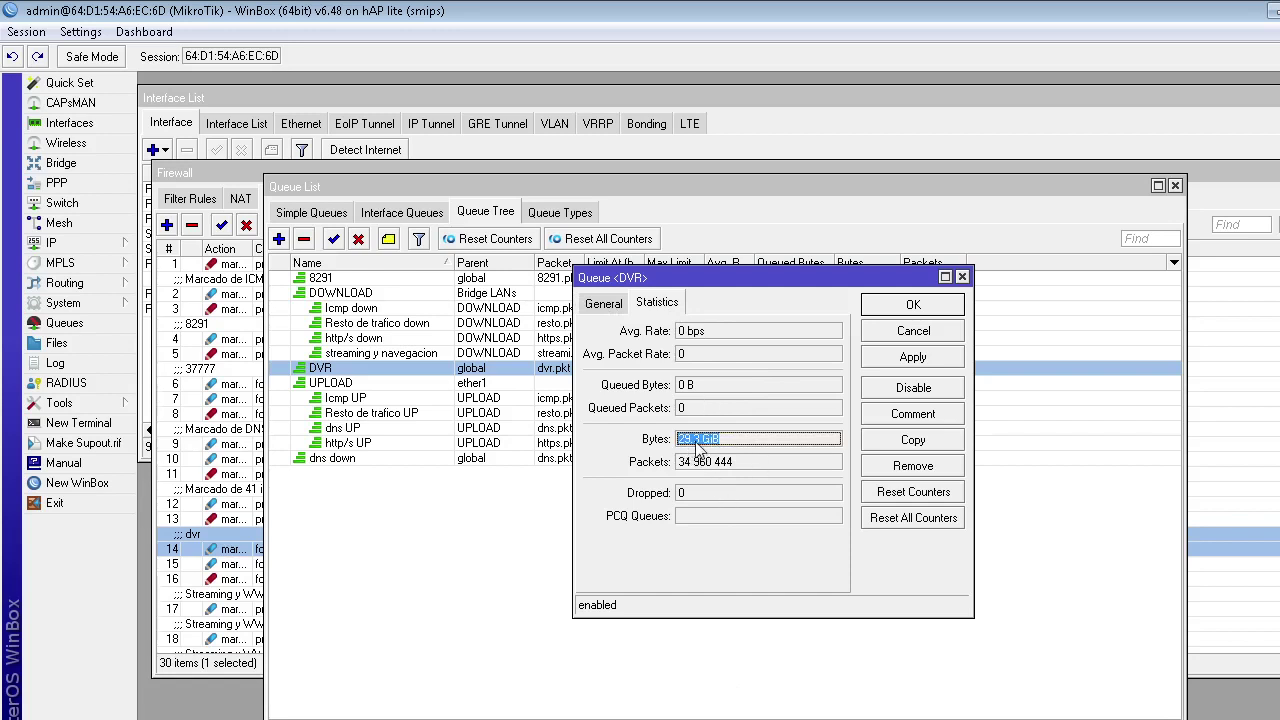
left_click(718, 448)
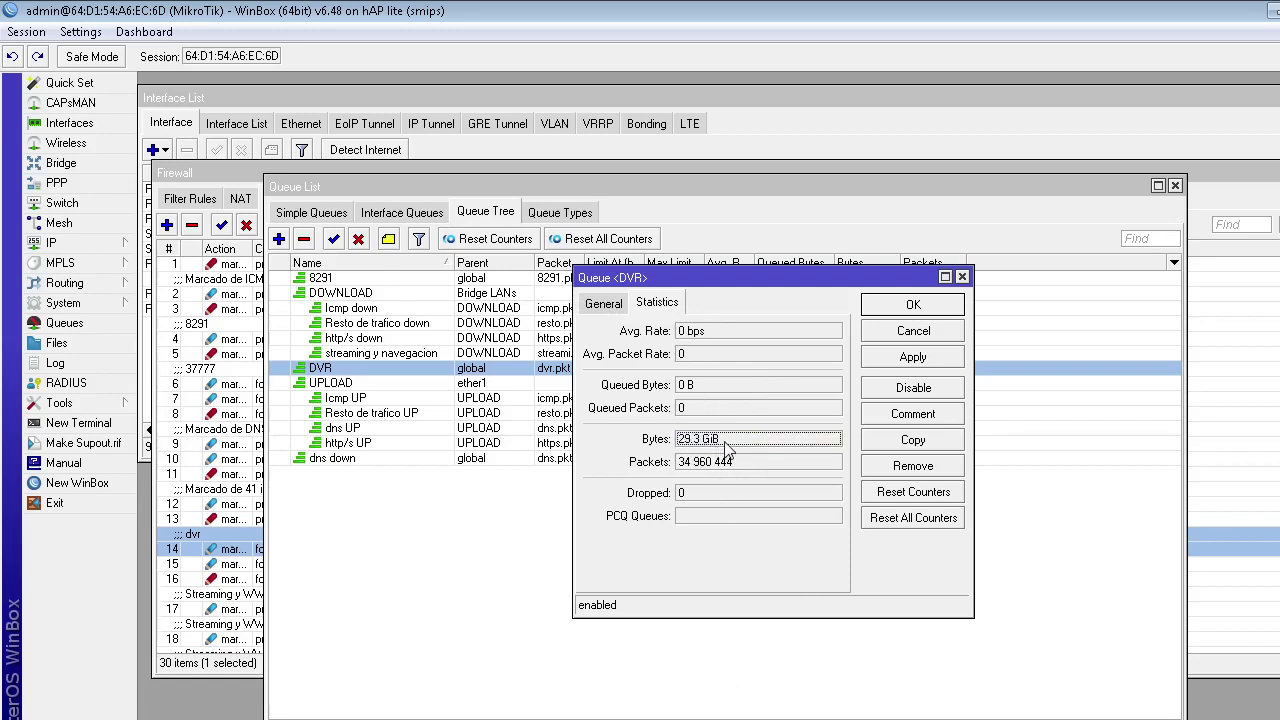
double_click(726, 446)
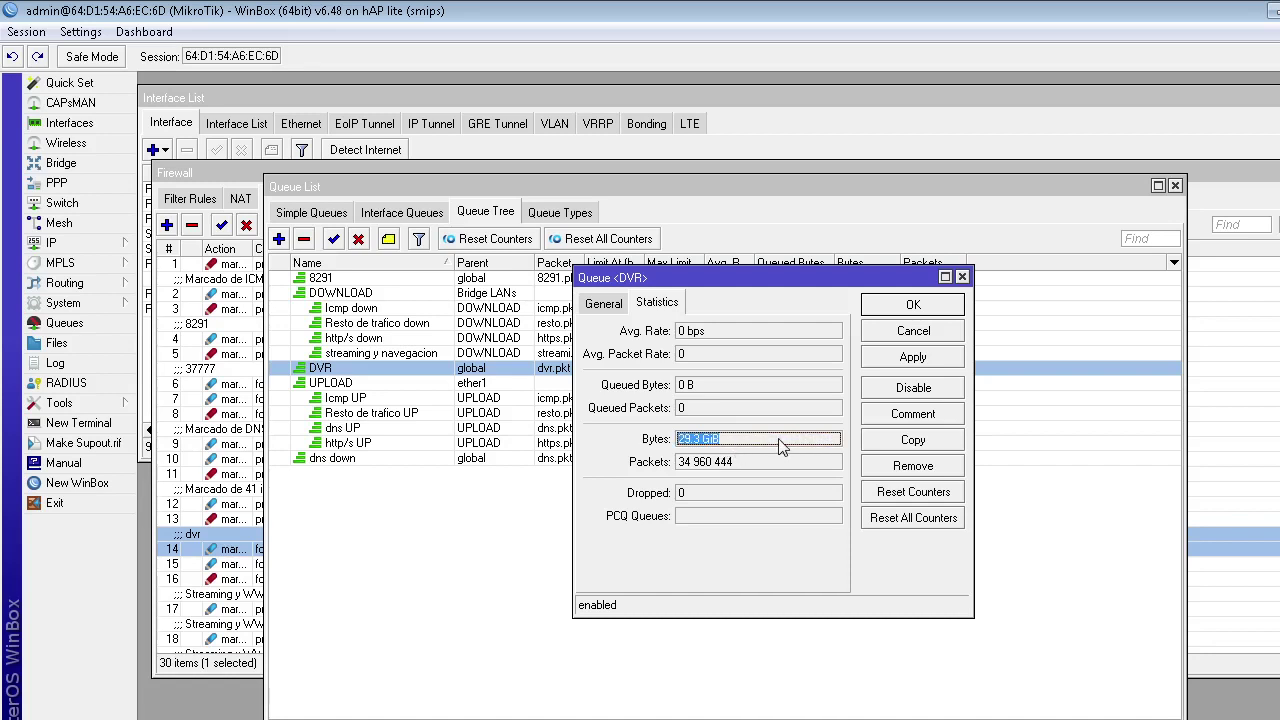
key("Escape")
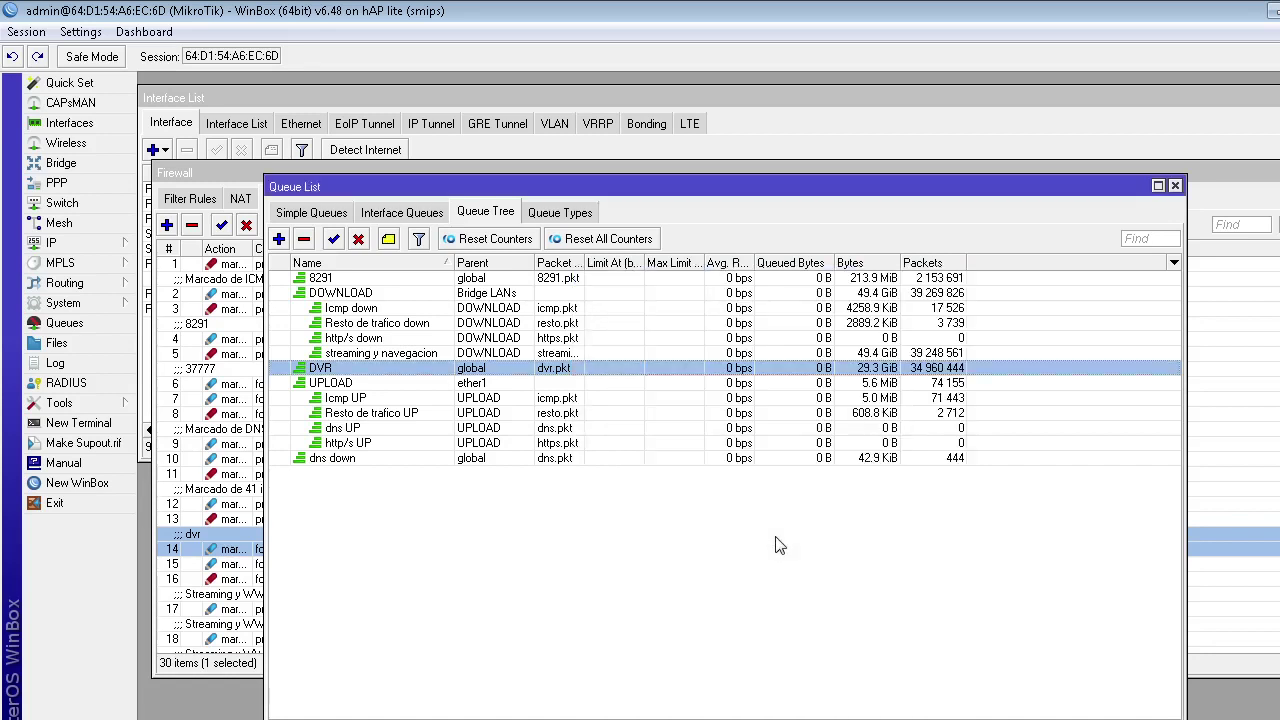
Compare average rates and byte counters across the DOWNLOAD and UPLOAD queues, their child queues and dns down.
left_click(868, 308)
left_click(872, 293)
left_click(878, 323)
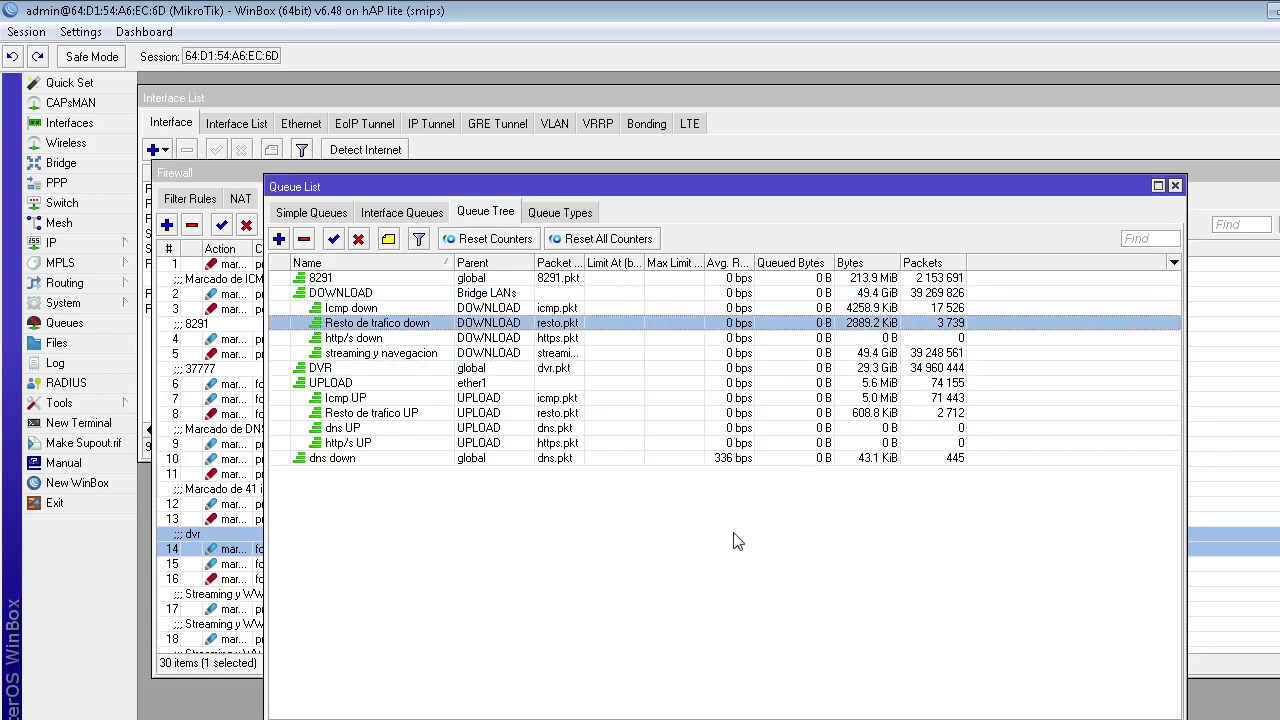
left_click(745, 460)
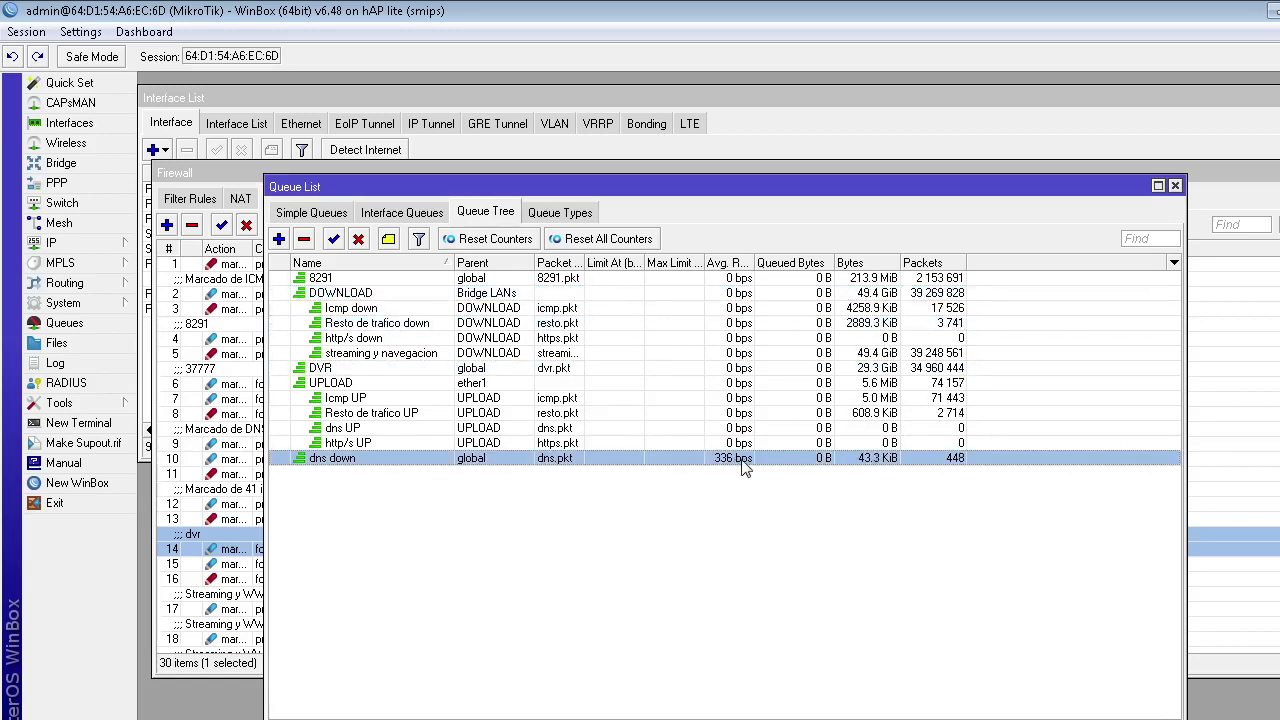
left_click(735, 385)
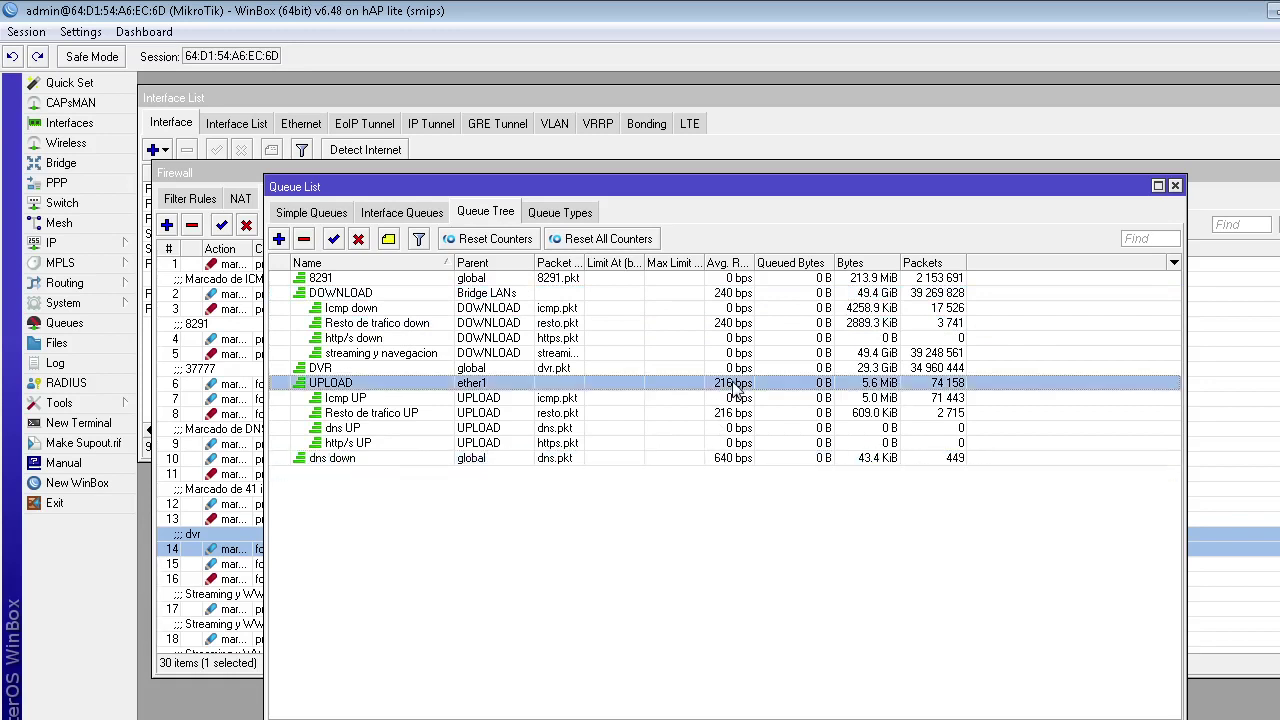
left_click(749, 417)
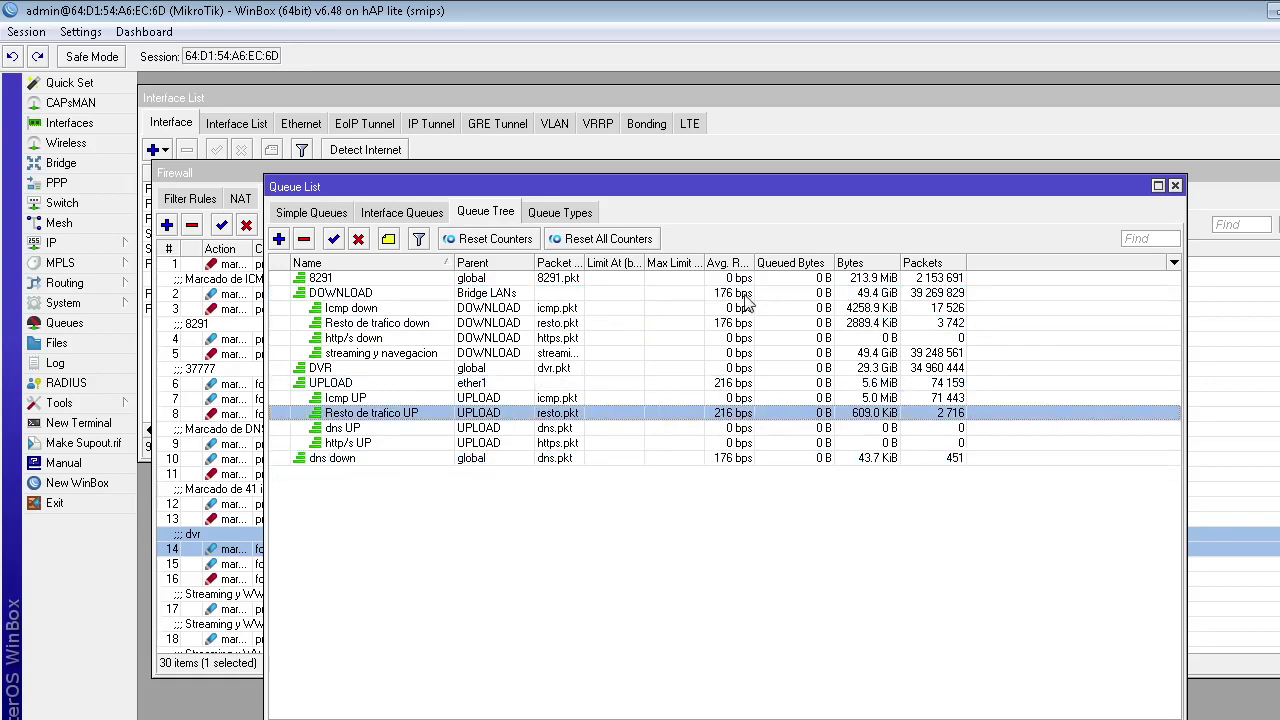
left_click(872, 307)
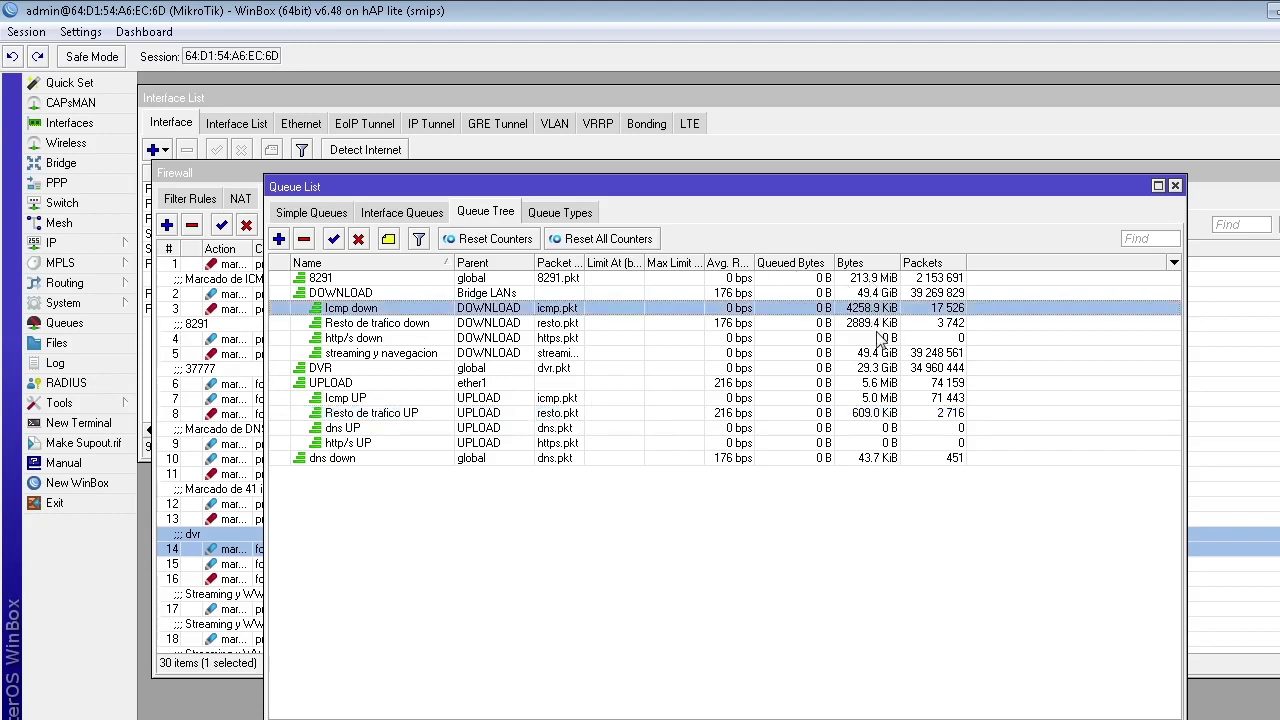
left_click(884, 353)
left_click(890, 385)
left_click(886, 413)
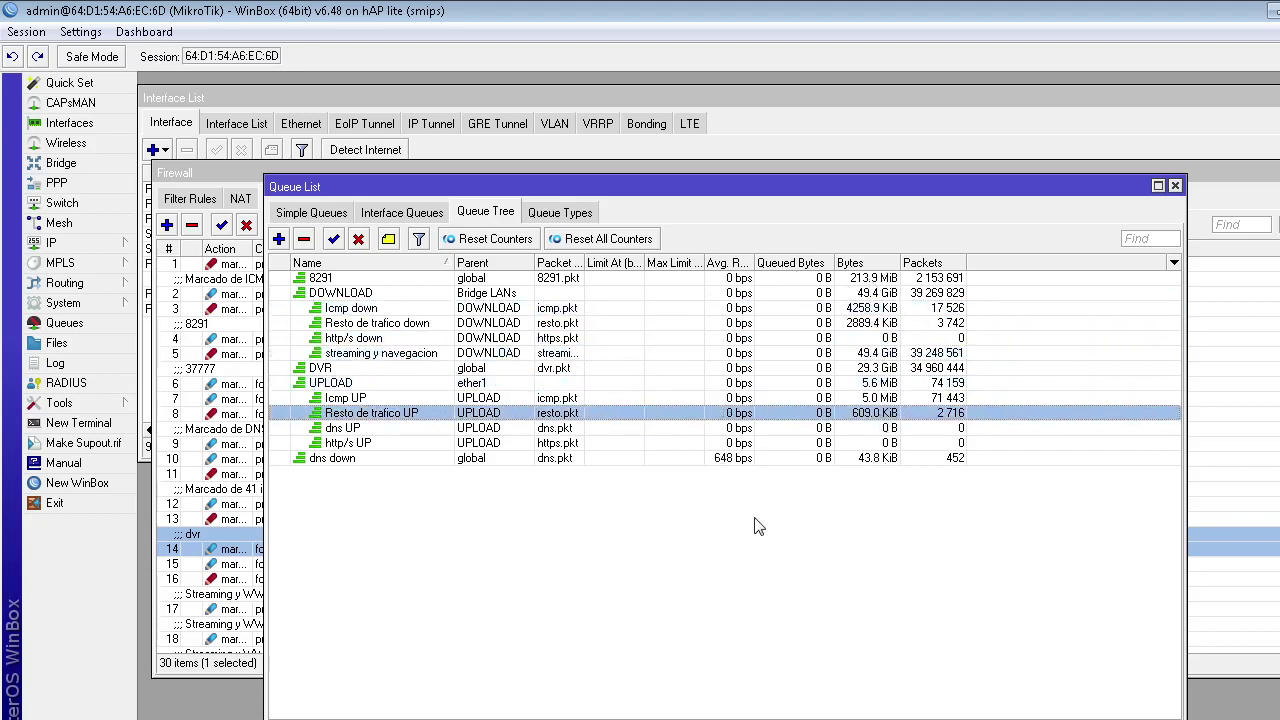
Return to the mangle rules, dismissing the UPLOAD queue, and highlight the Marcado de DNS rule for destination port 53.
left_click(638, 540)
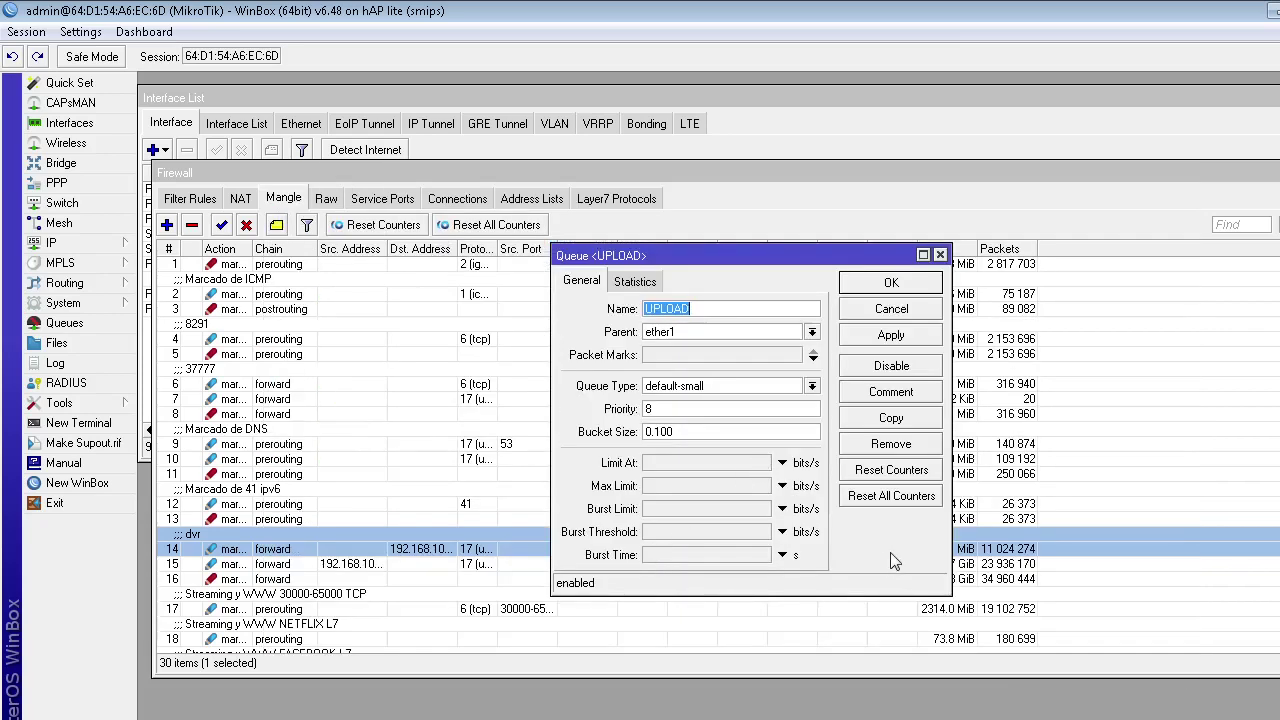
key("Escape")
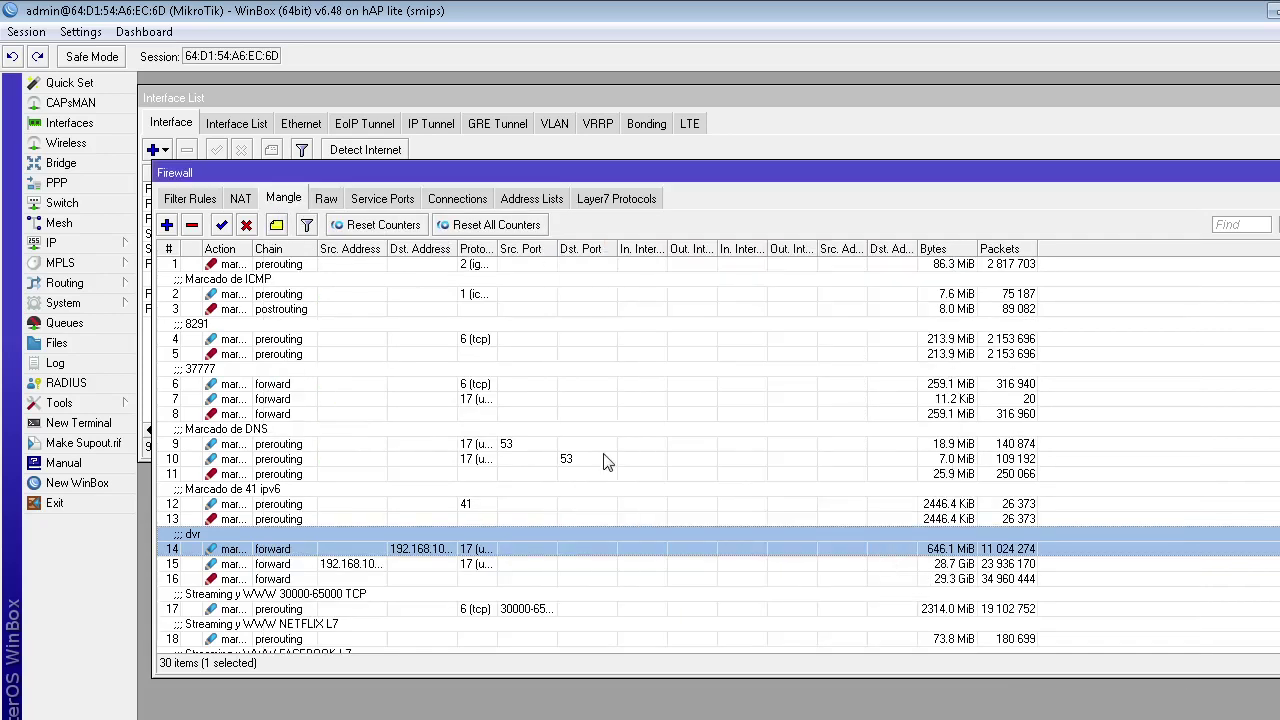
left_click(532, 460)
scroll(532, 460, "up", 1)
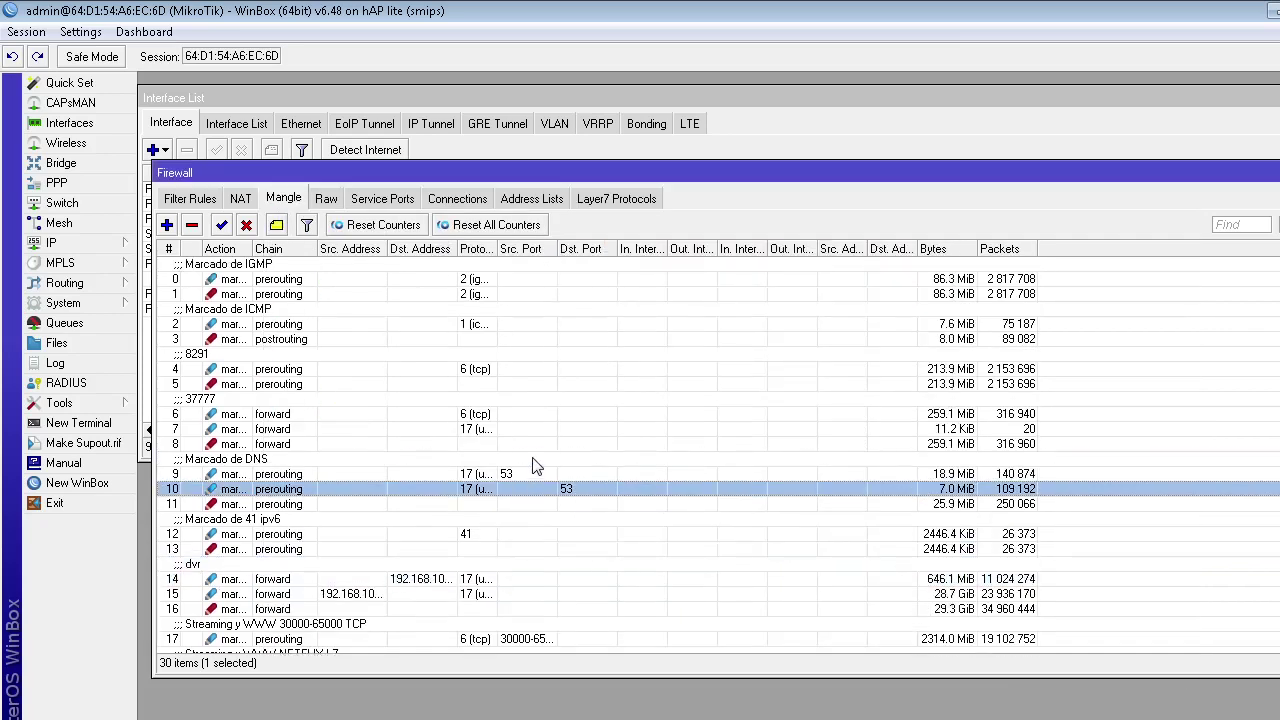
Select streaming and WWW mangle rules 17 to 26 to examine their counters, and review the whole rule list again.
scroll(533, 462, "down", 5)
scroll(535, 465, "down", 4)
left_click(441, 290)
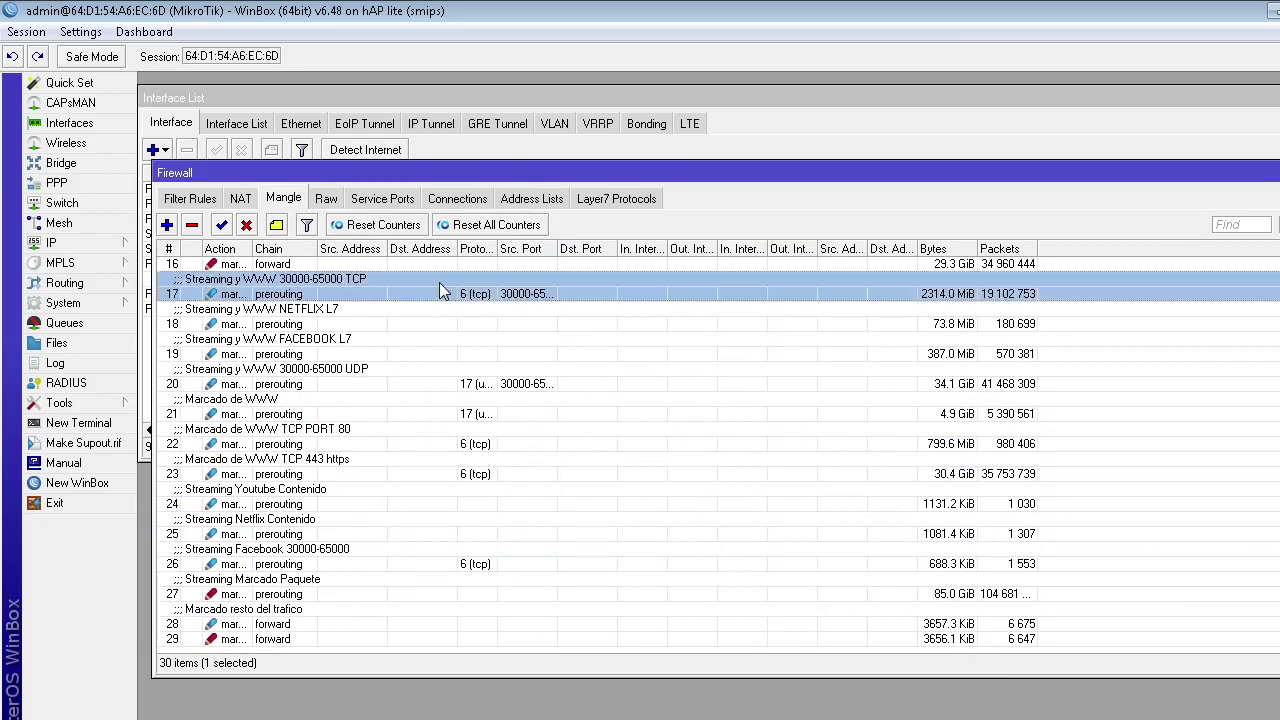
left_click(475, 566, "shift")
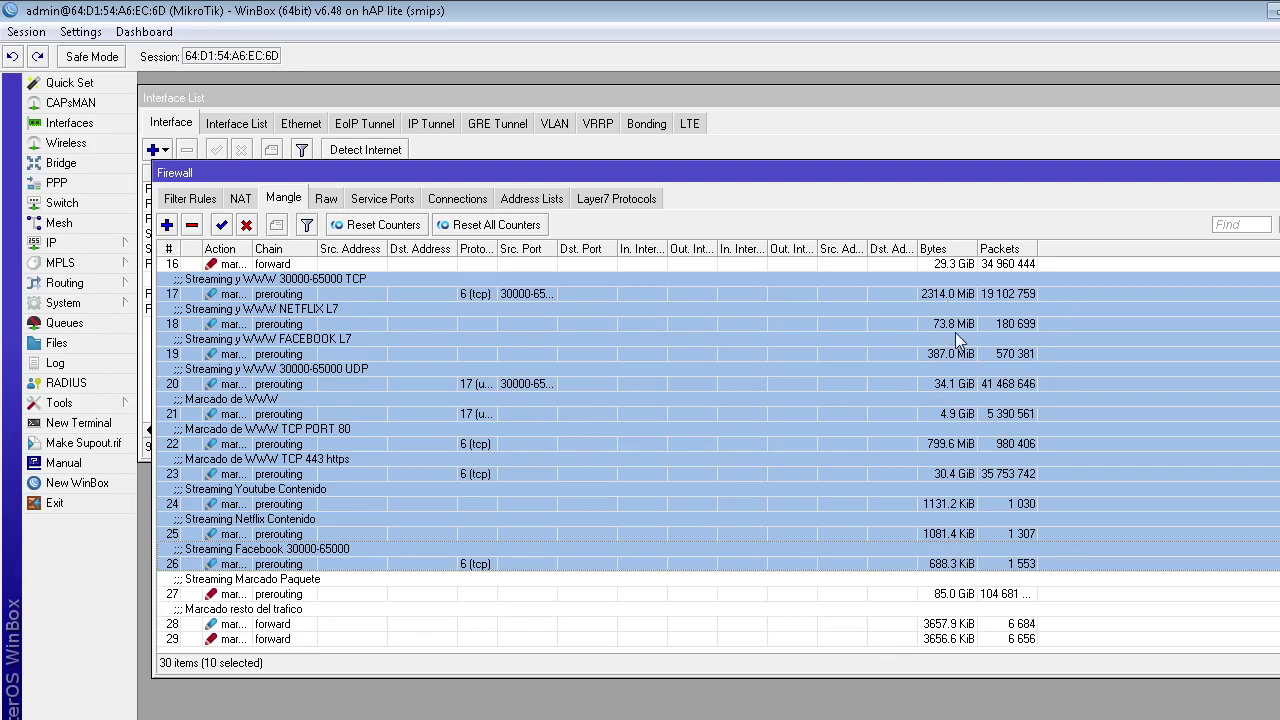
left_click(489, 309)
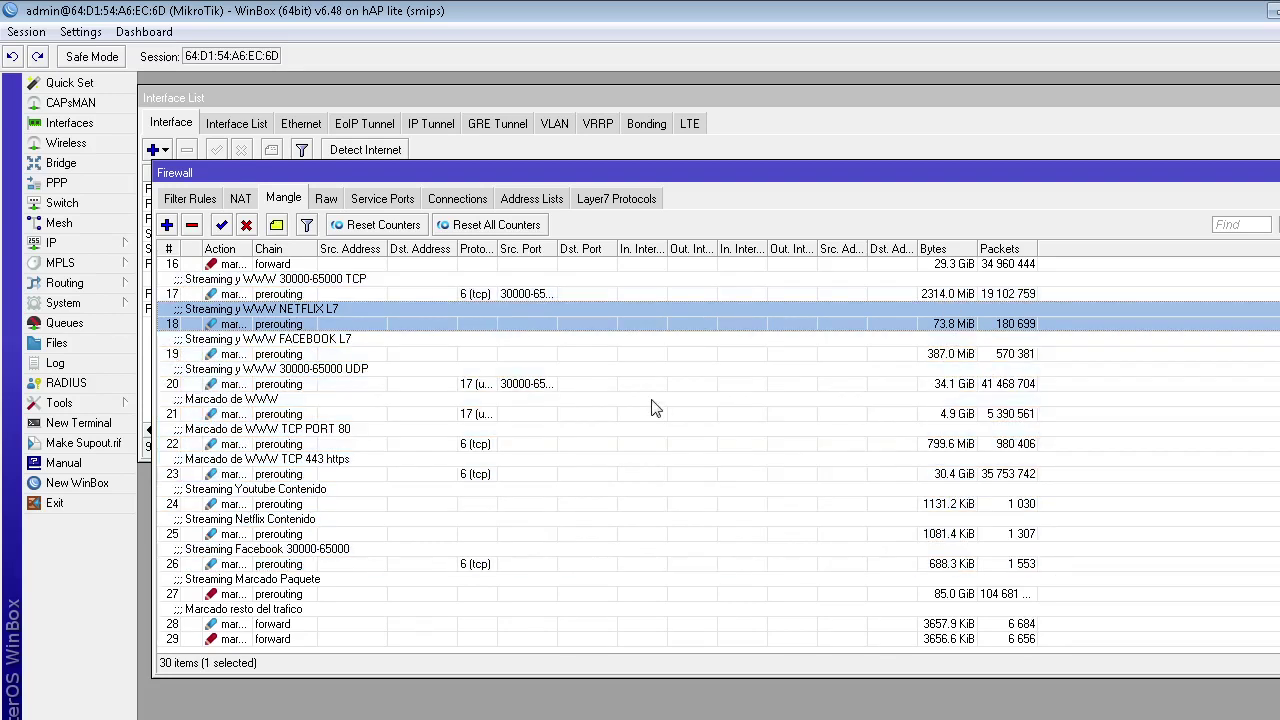
scroll(650, 395, "up", 8)
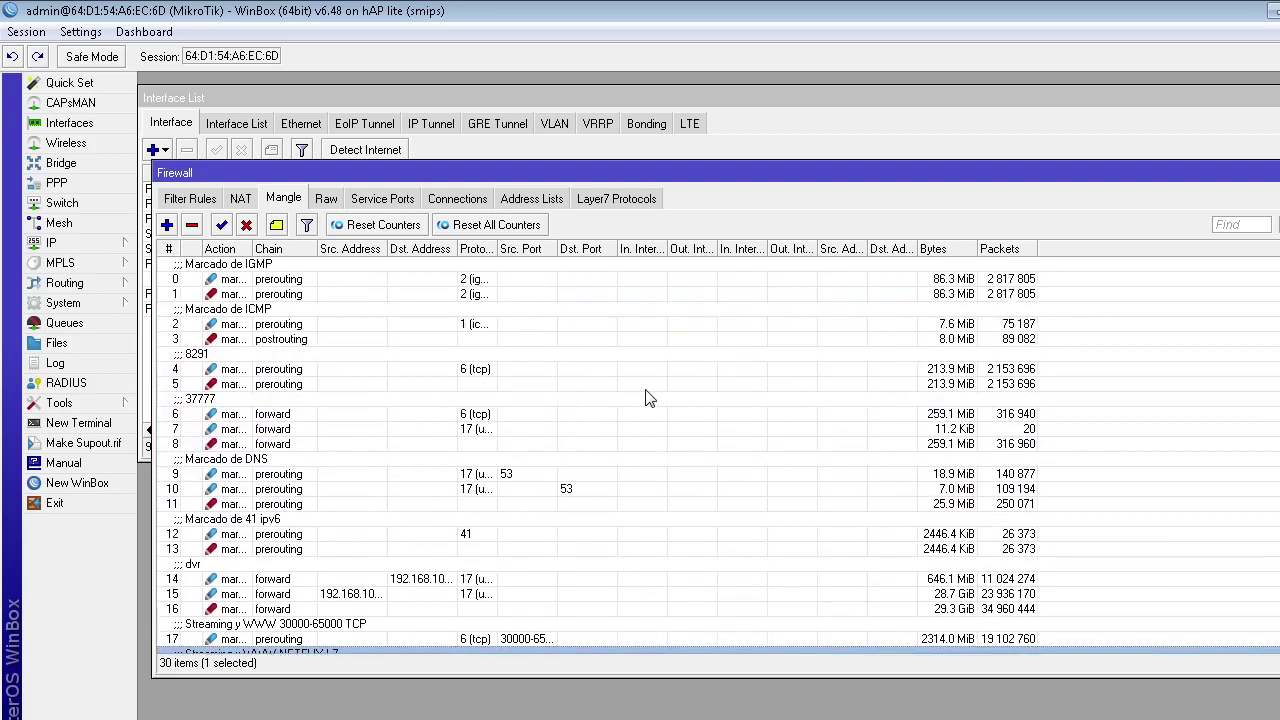
scroll(648, 395, "down", 8)
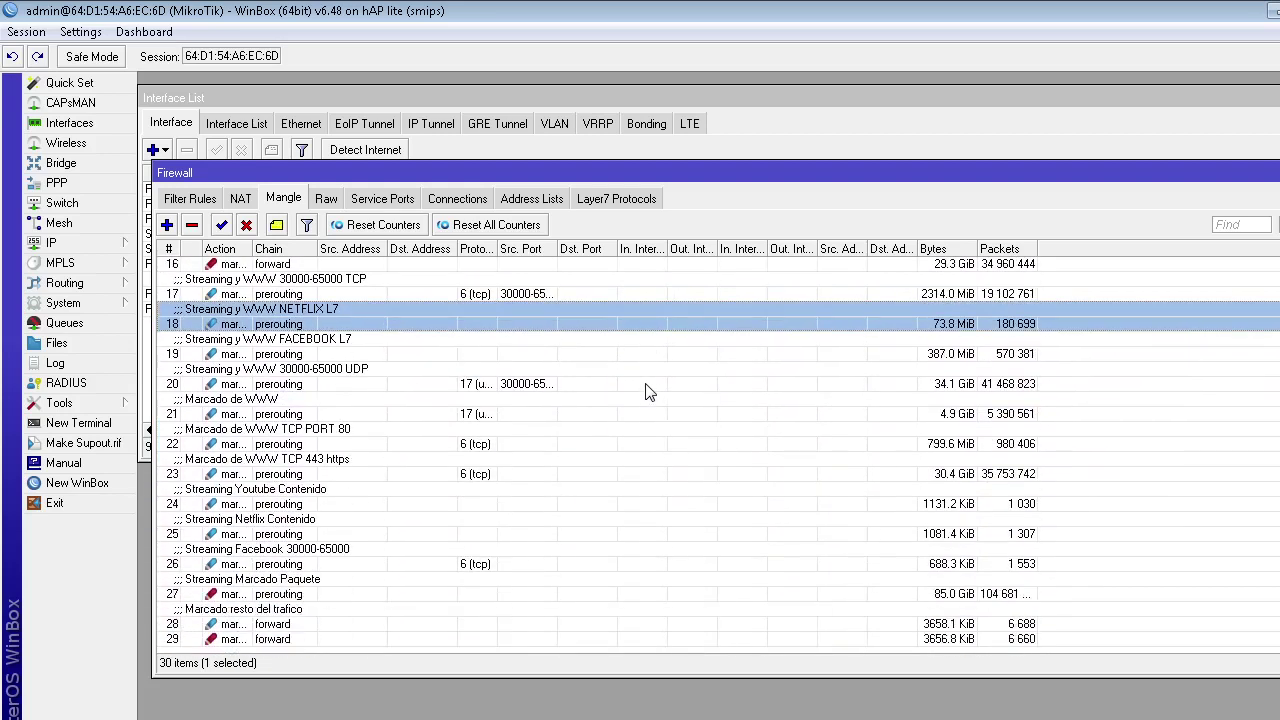
Show the firewall's tracked connections, review their connection marks, and highlight the resto.conn connection to destination port 8886.
left_click(474, 199)
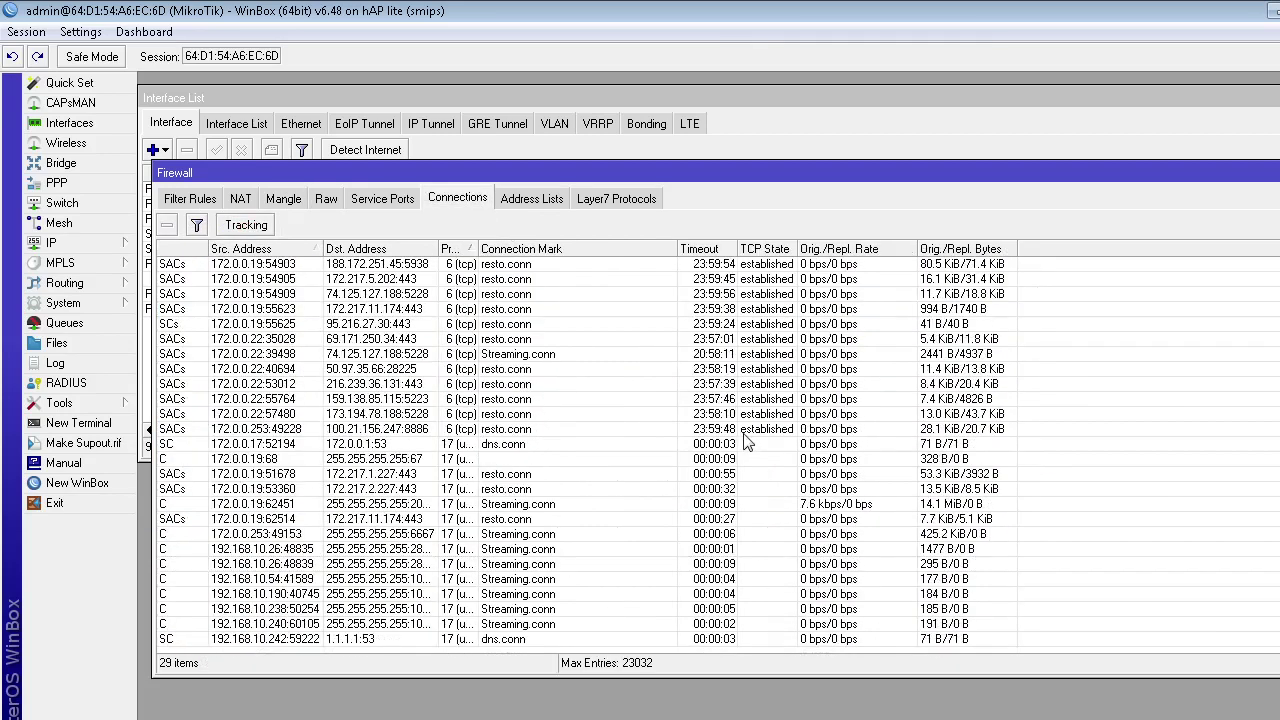
scroll(745, 440, "down", 1)
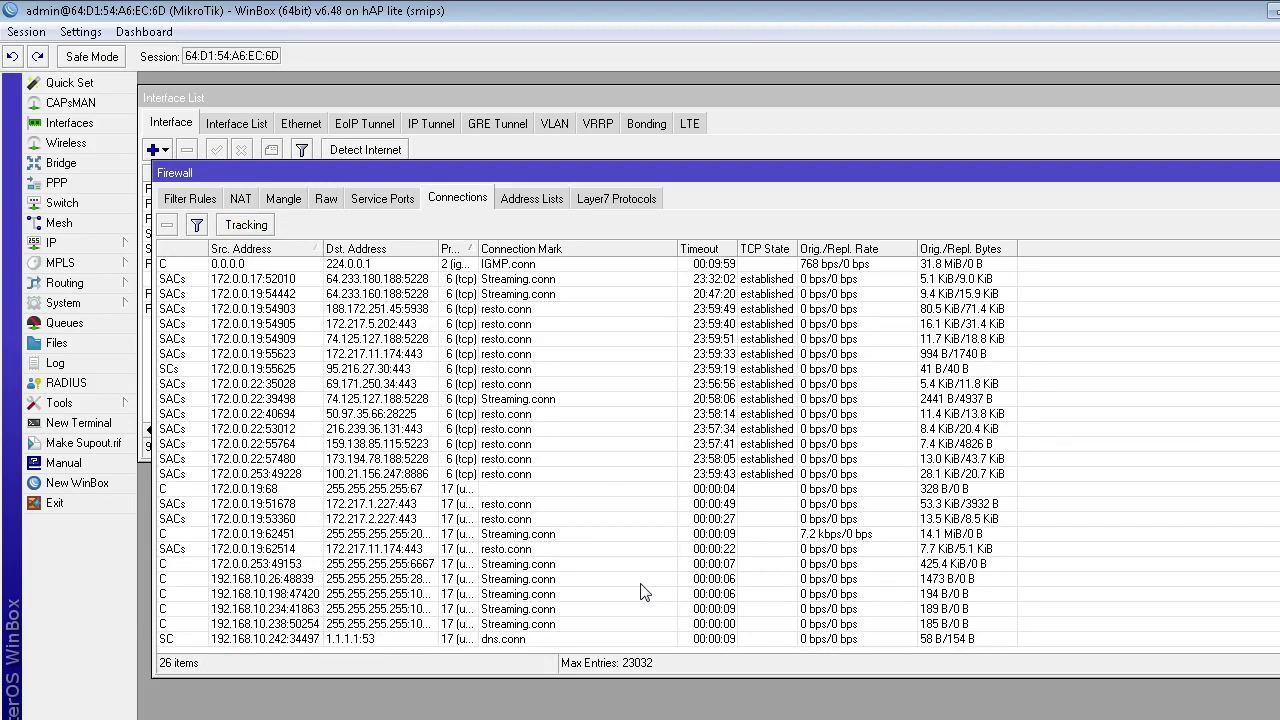
left_click(406, 491)
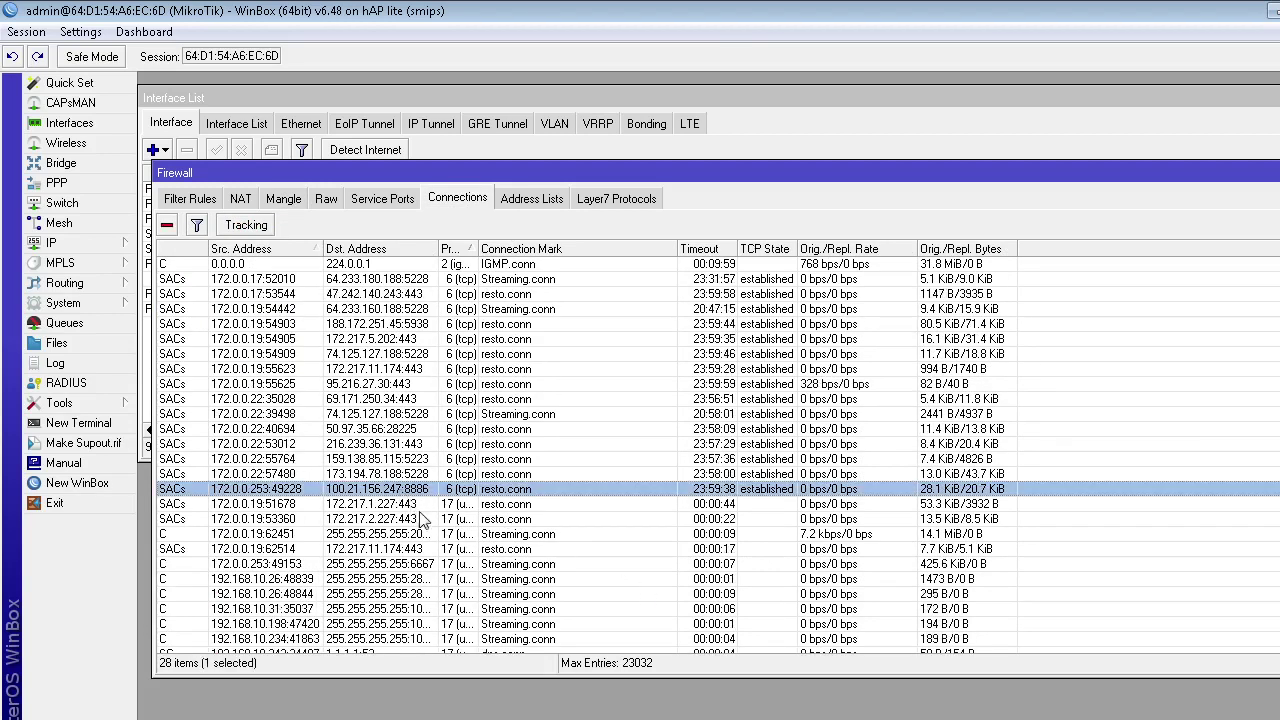
Highlight the tracked Streaming.conn connection from source port 62451, the dns.conn connection to port 53 and the connection to port 67 to compare their marks.
scroll(425, 545, "down", 1)
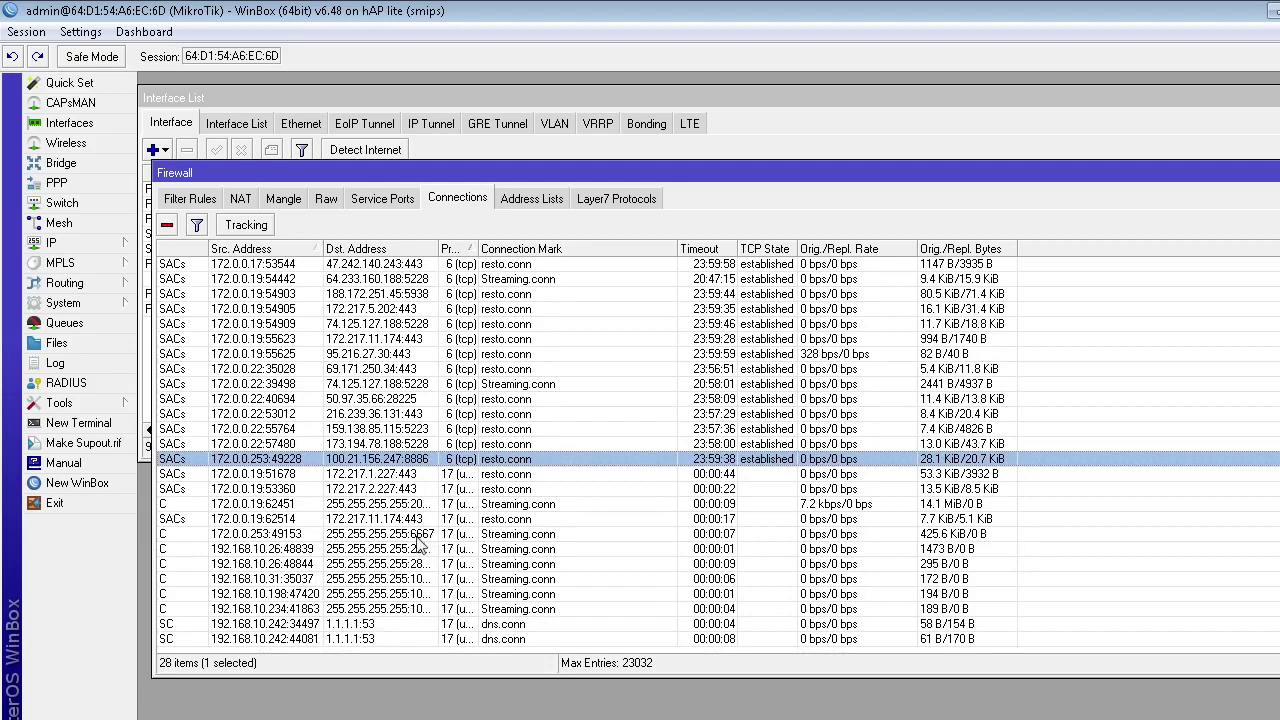
left_click(385, 505)
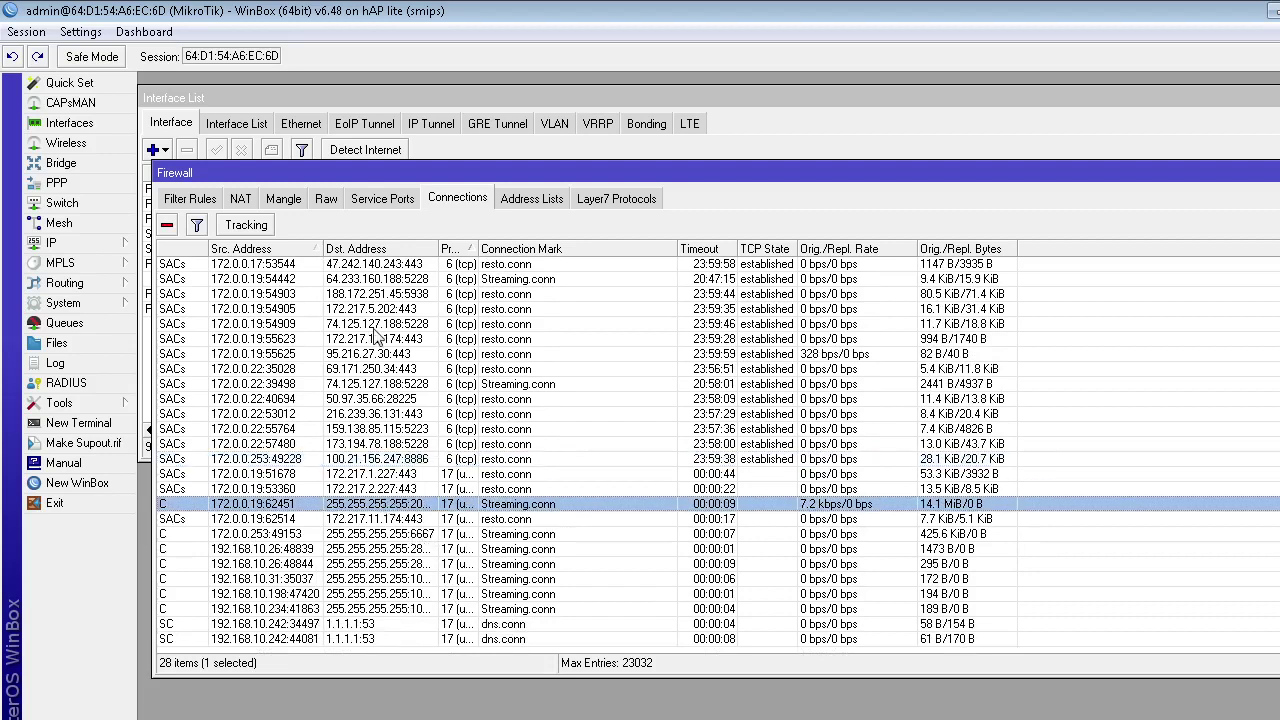
scroll(380, 338, "up", 1)
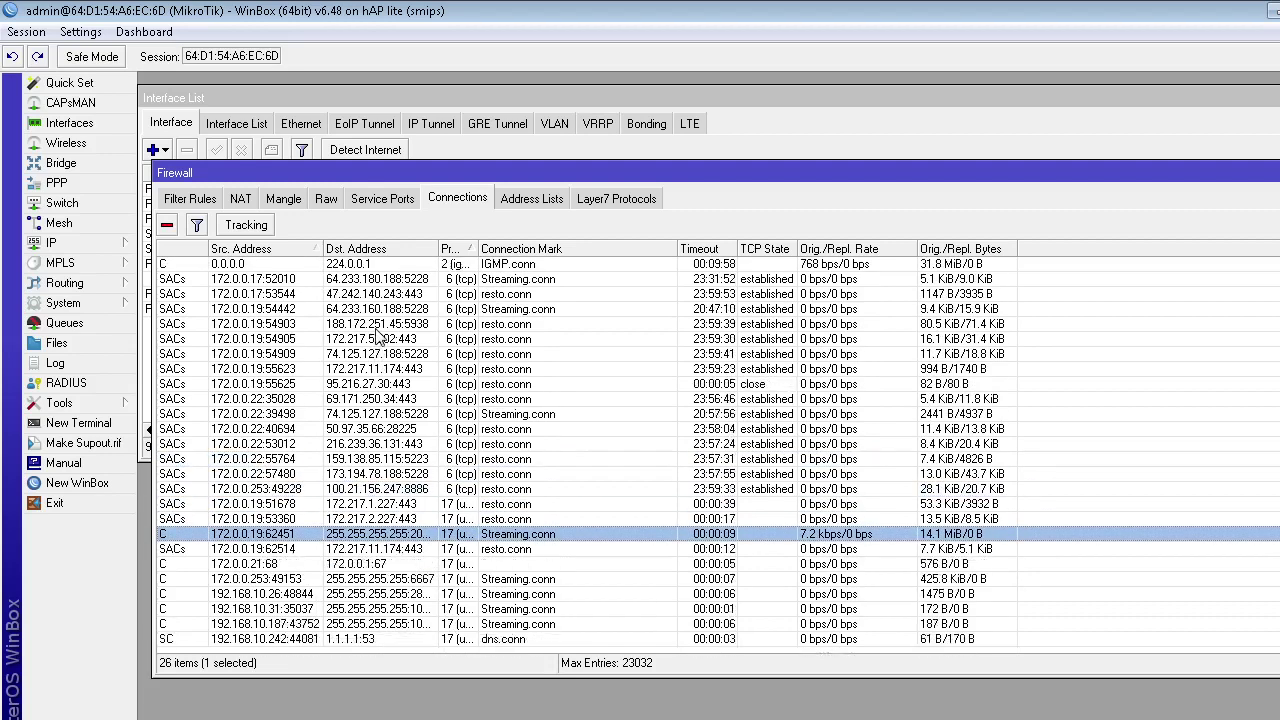
left_click(377, 566)
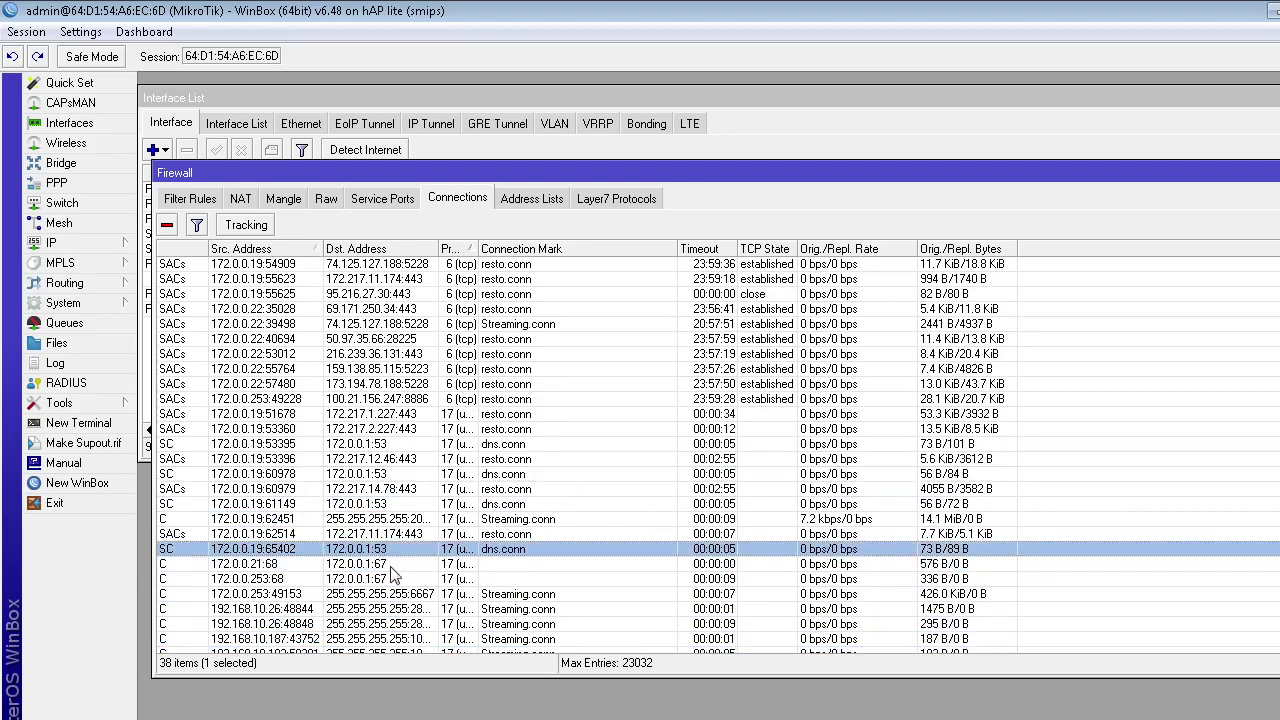
left_click(398, 580)
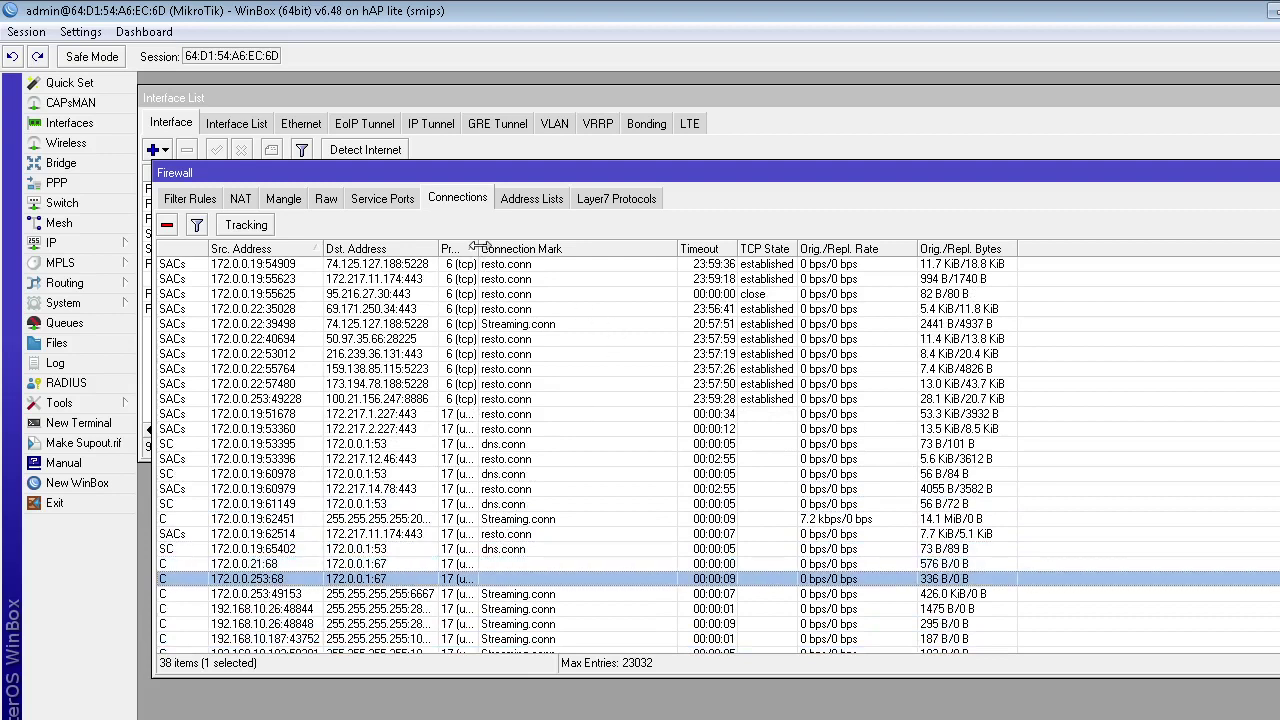
Widen the Protocol column to fit the full protocol names and highlight the Streaming.conn connection to destination port 6667.
left_click_drag(478, 248, 504, 248)
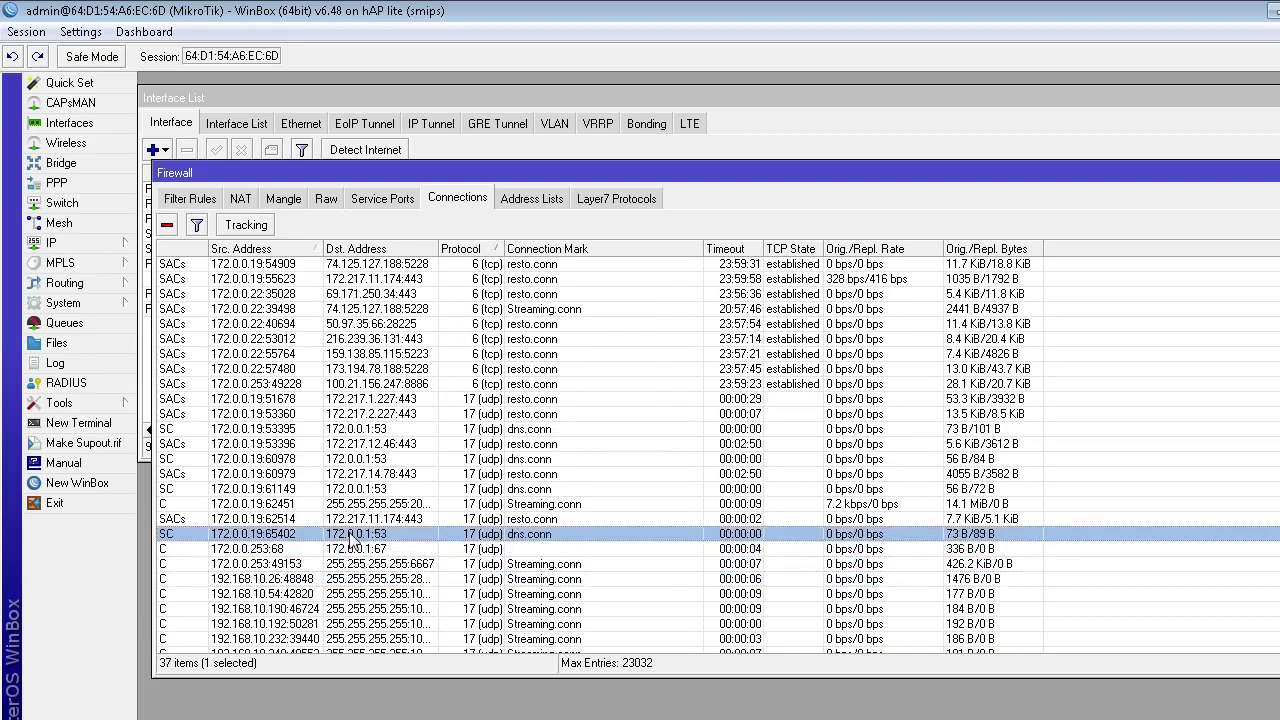
left_click(370, 566)
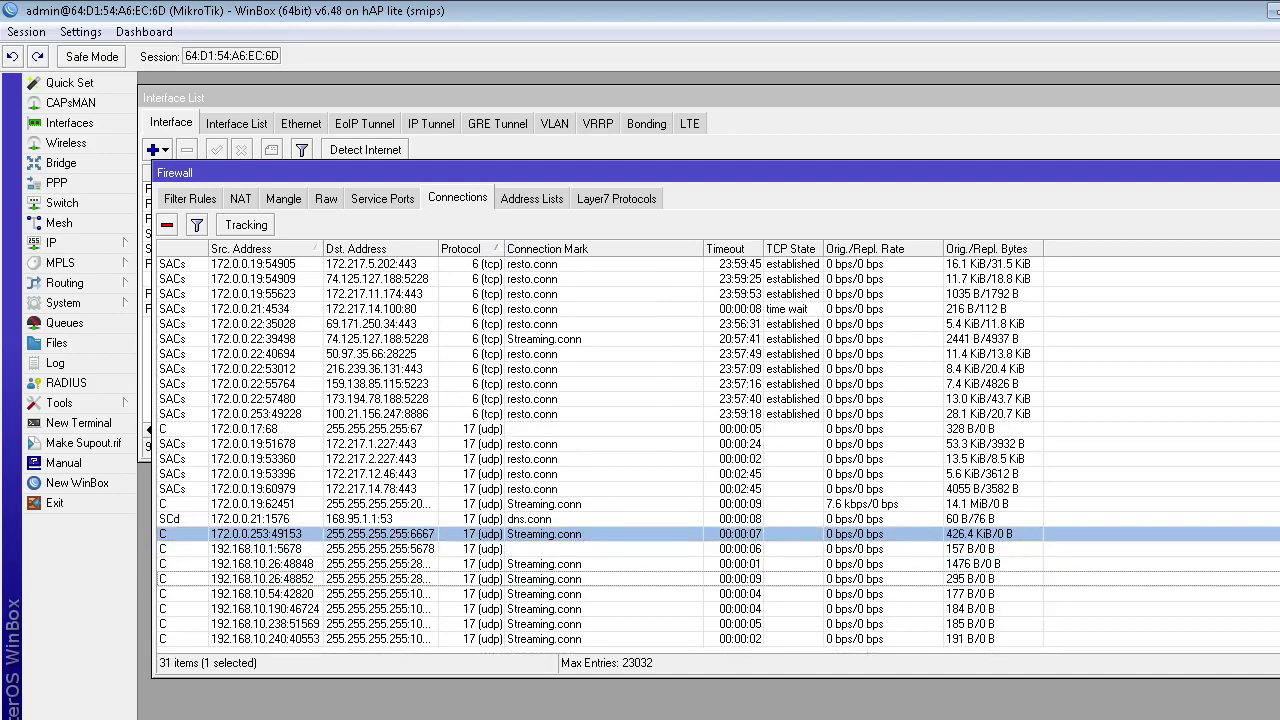
key("alt+Tab")
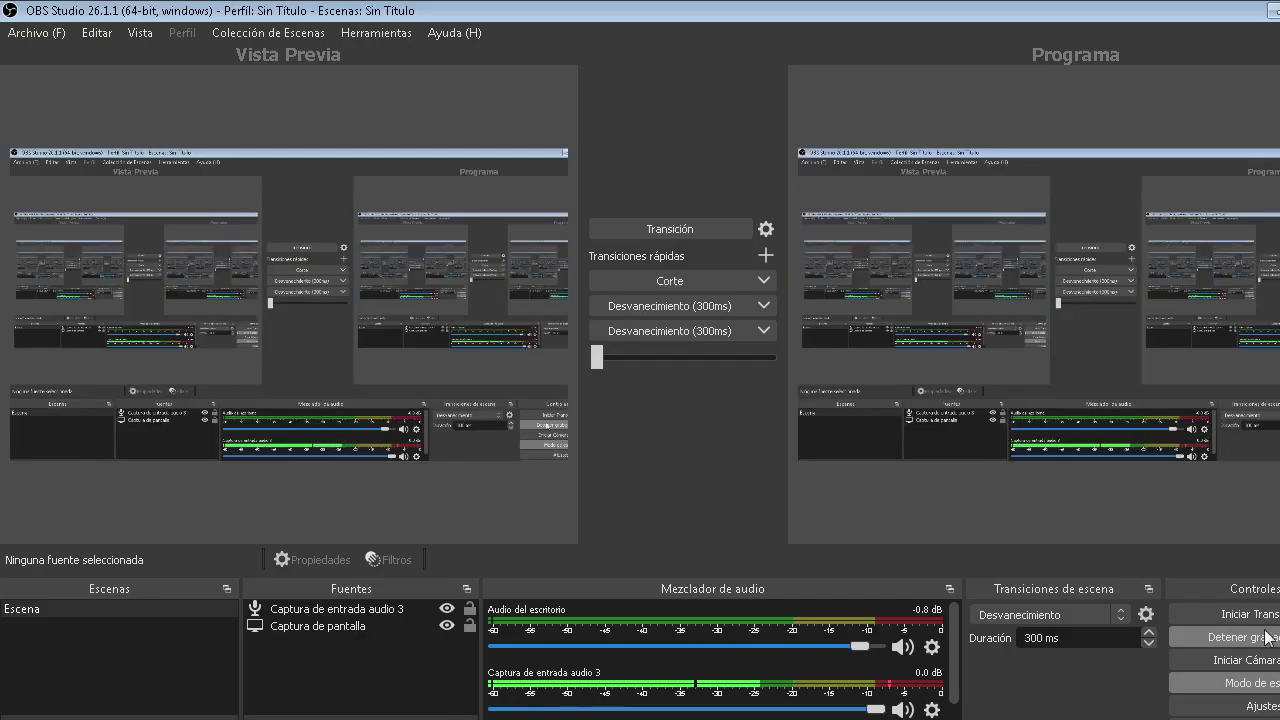